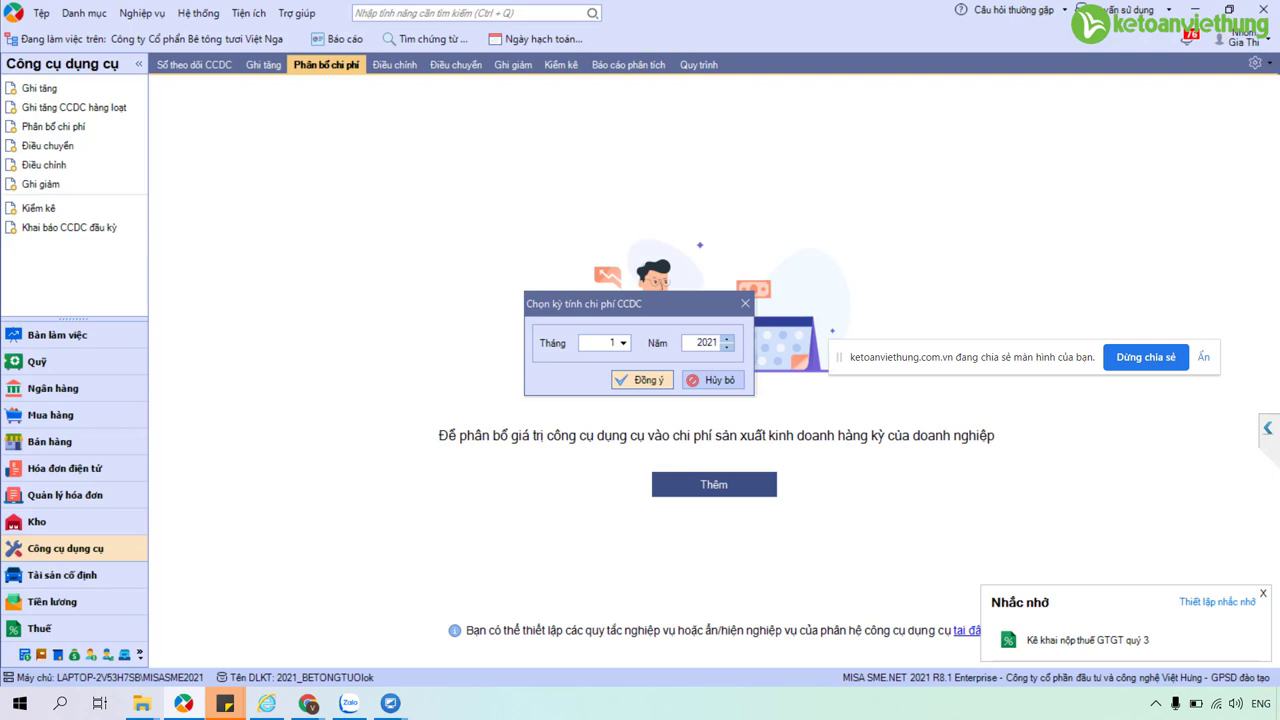
Create the CCDC cost allocation for month 1 of 2021 and filter its allocation lines to expense account 154.
key(Return)
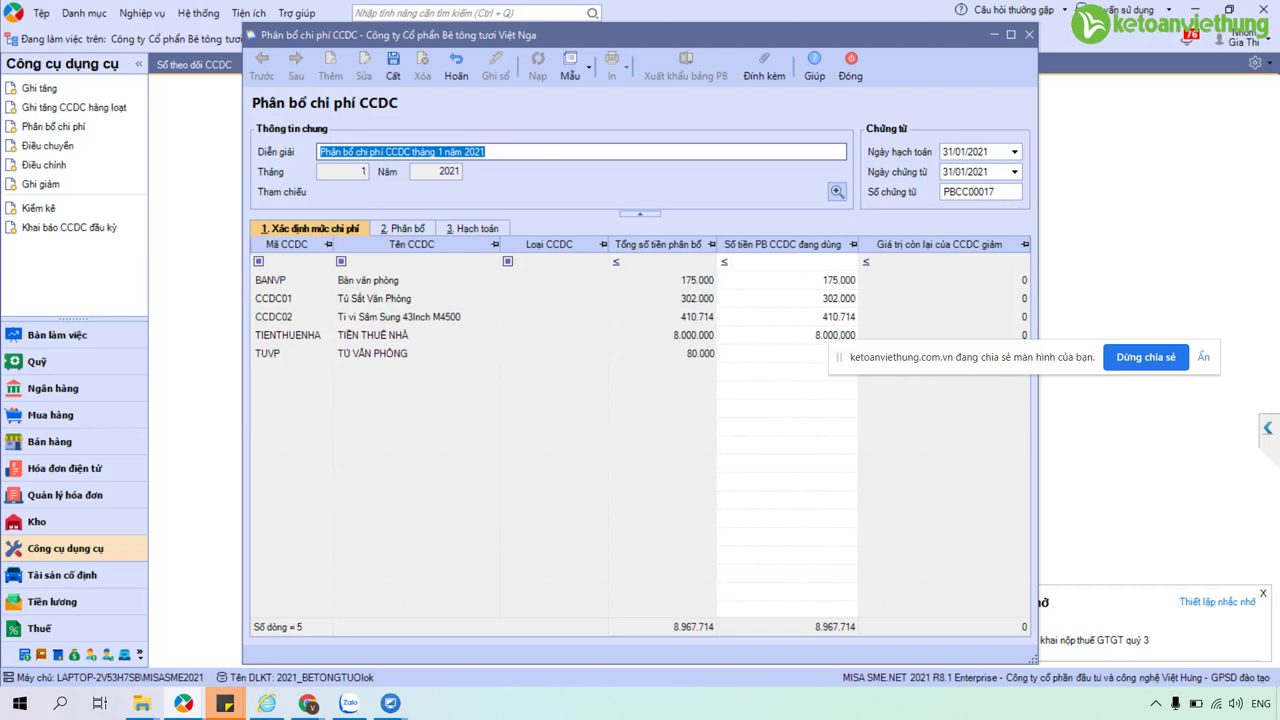
key(alt+2)
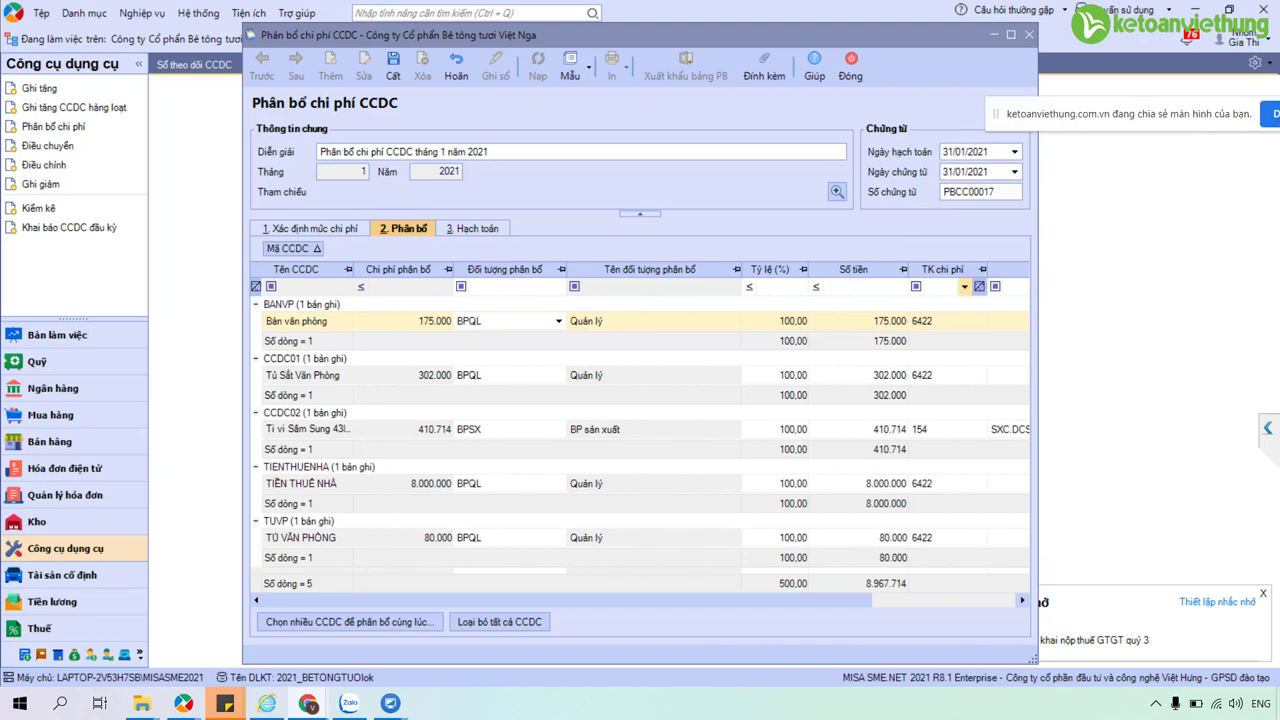
click(964, 286)
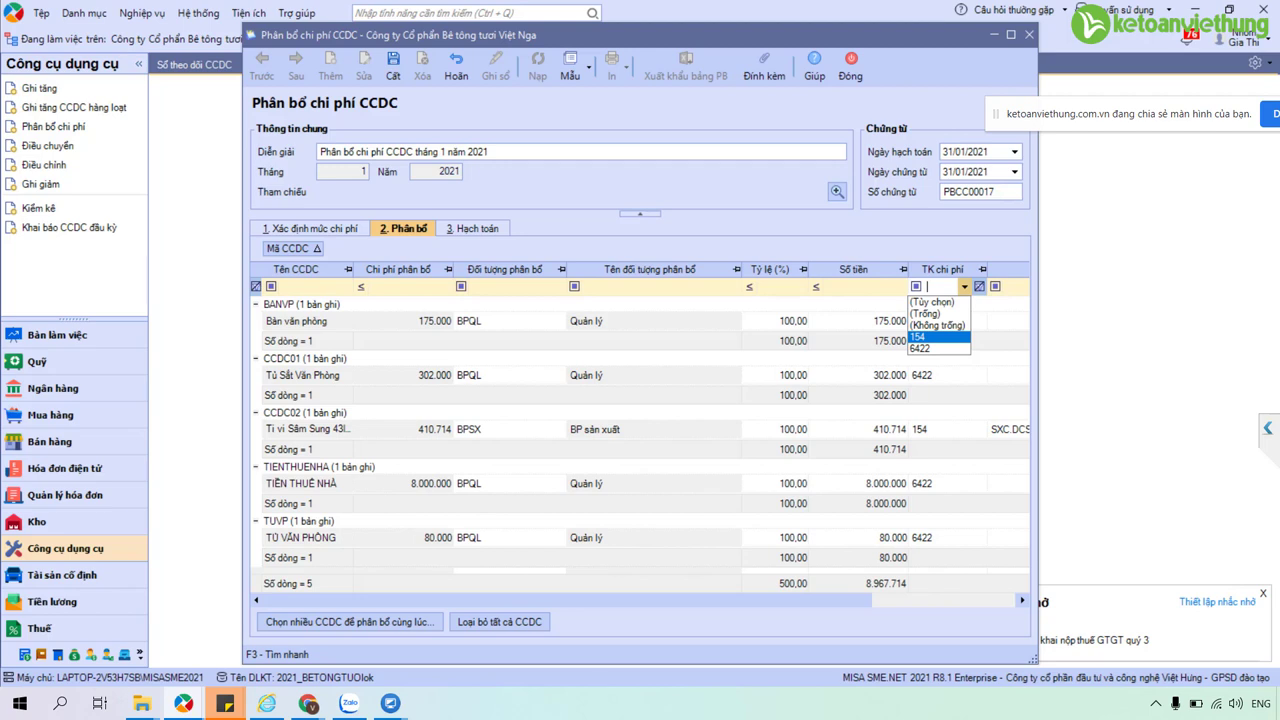
click(937, 337)
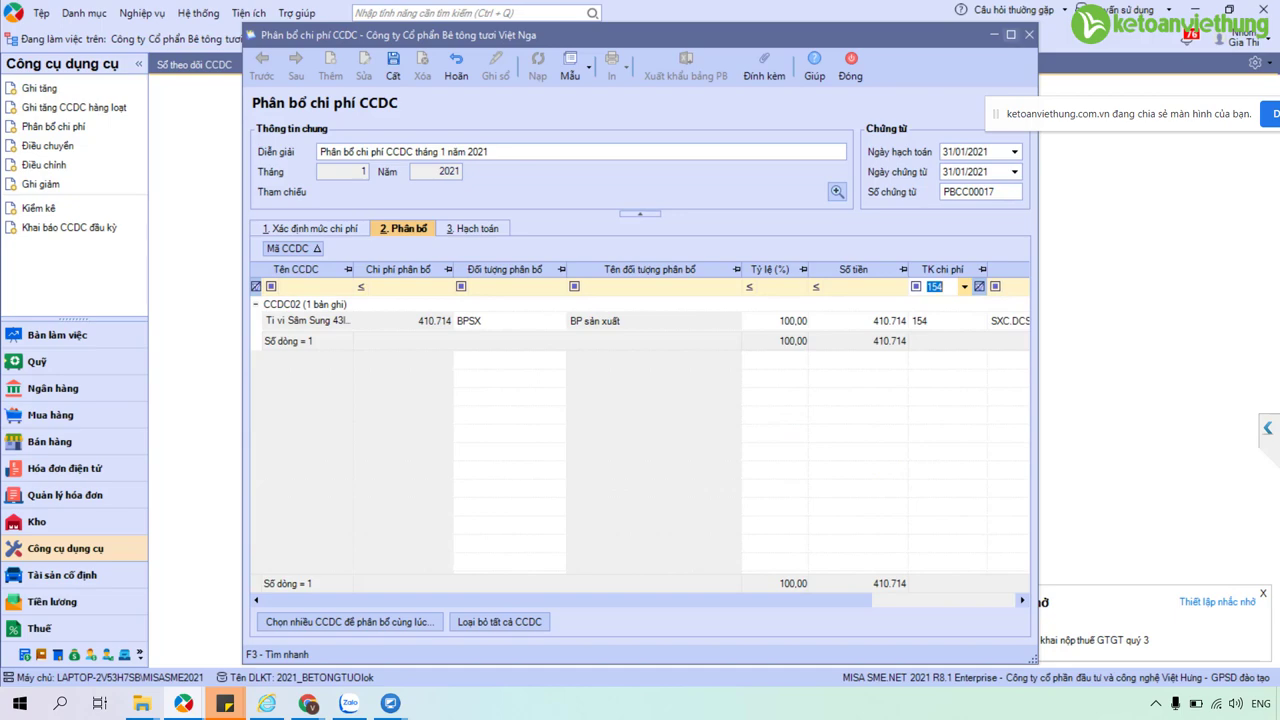
click(1011, 34)
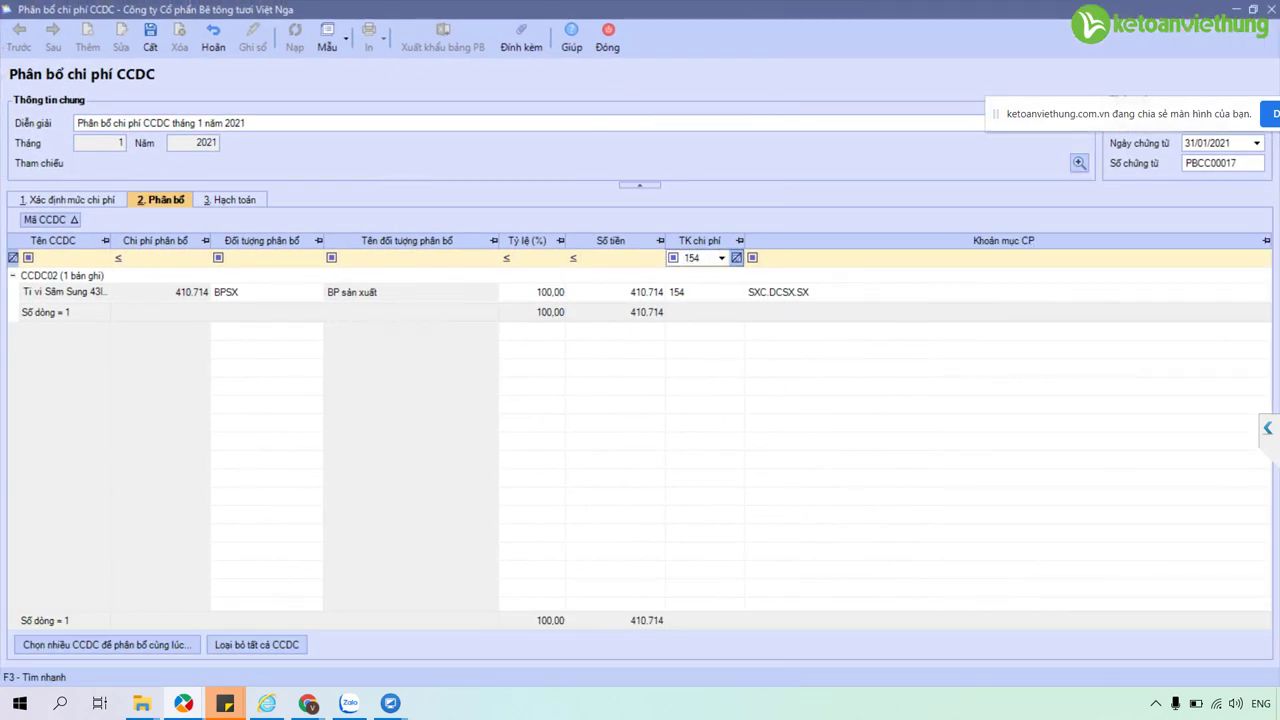
Add a second allocation line for the CCDC02 television, below its BPSX line.
click(777, 292)
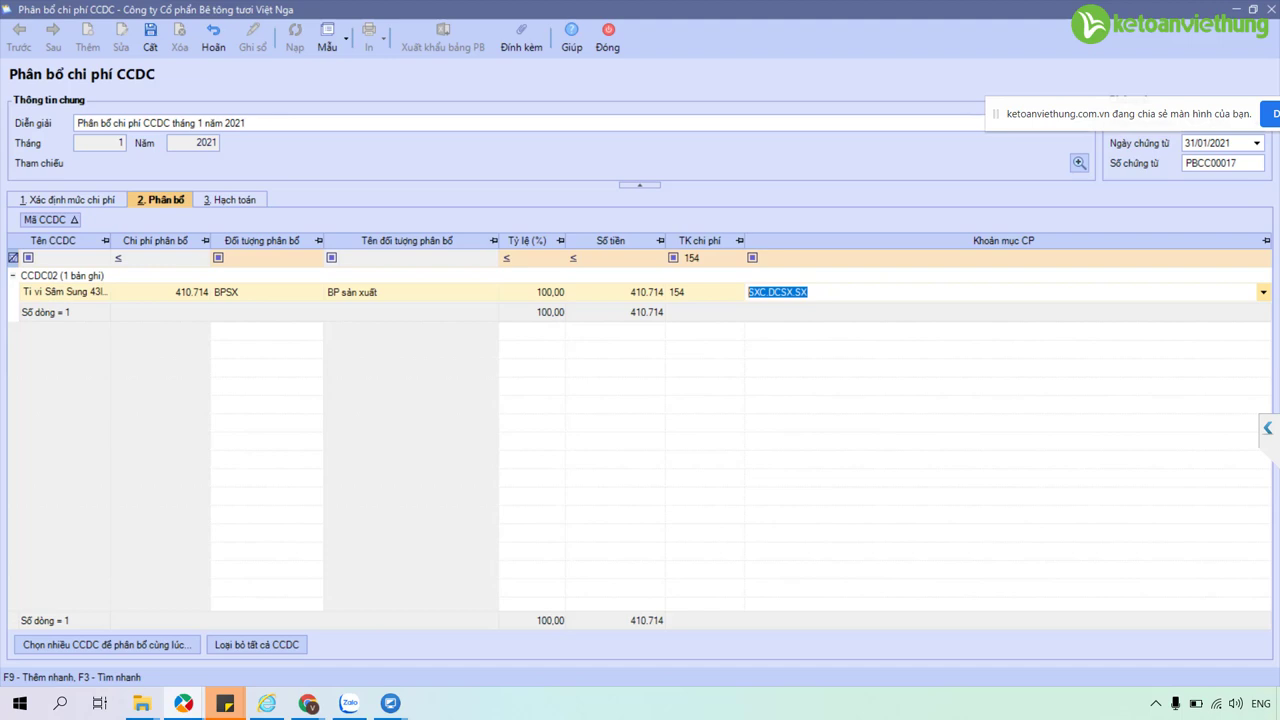
click(262, 292)
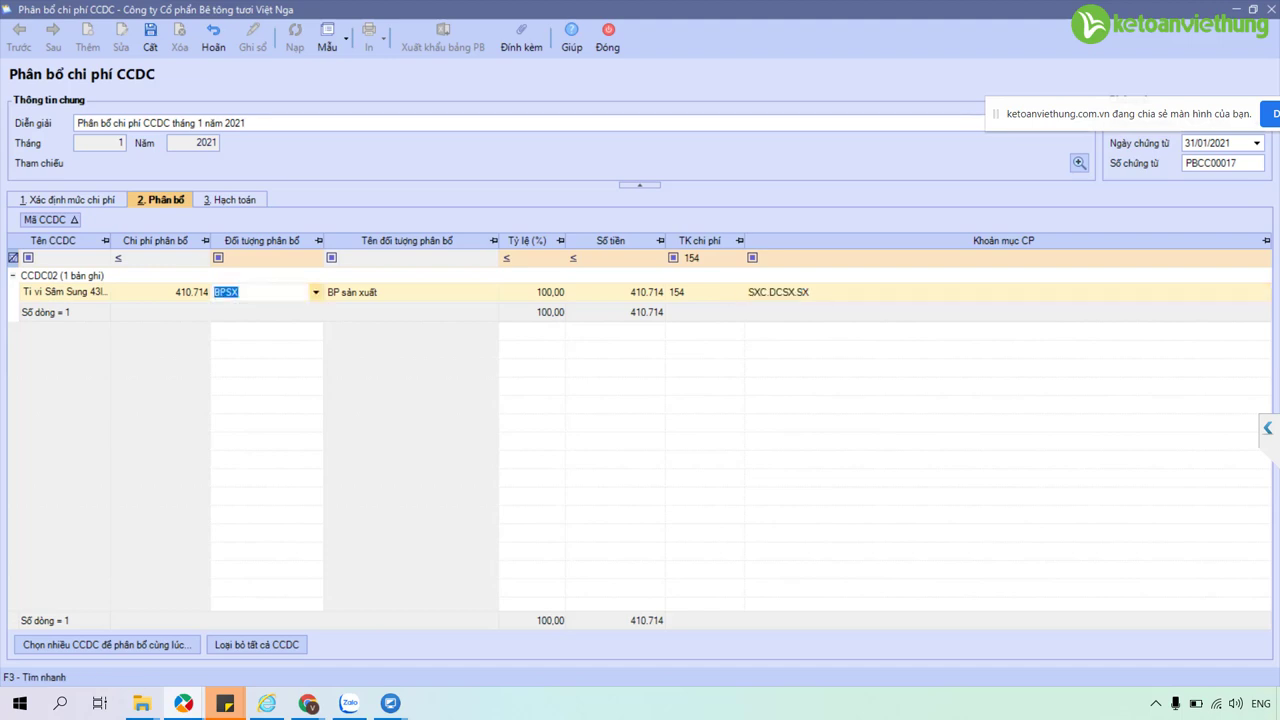
click(531, 292)
click(777, 292)
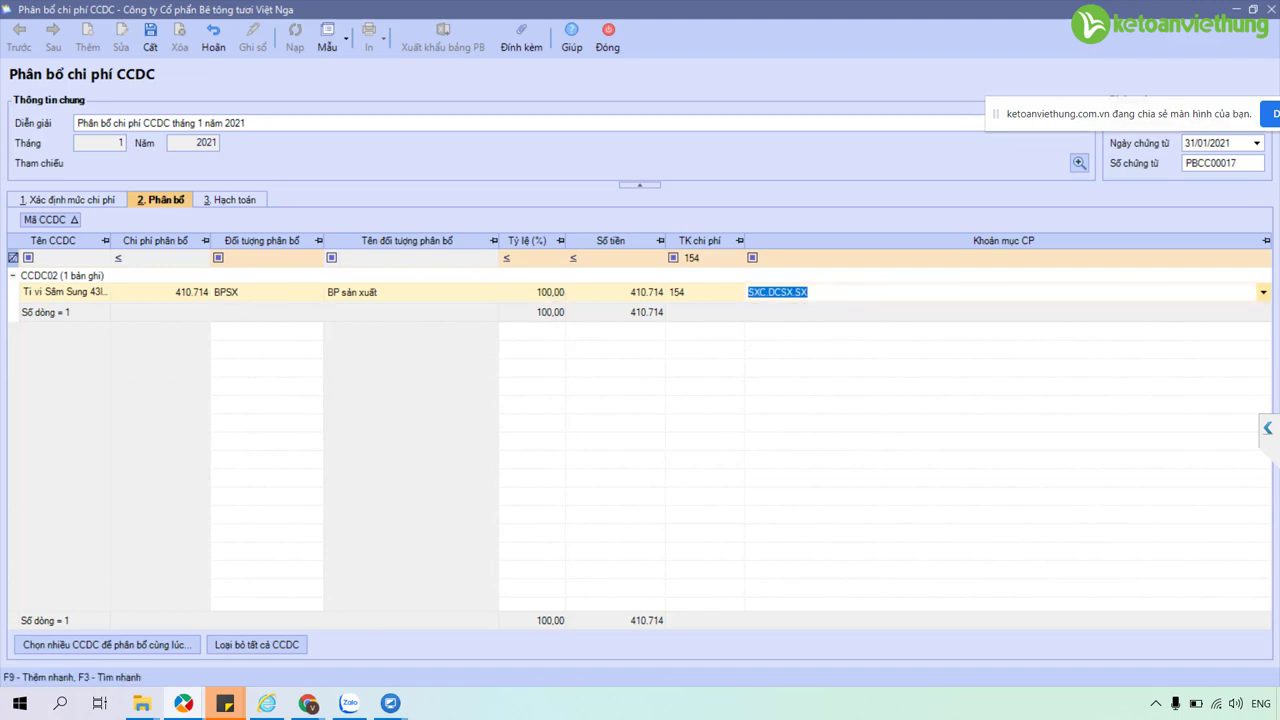
click(262, 292)
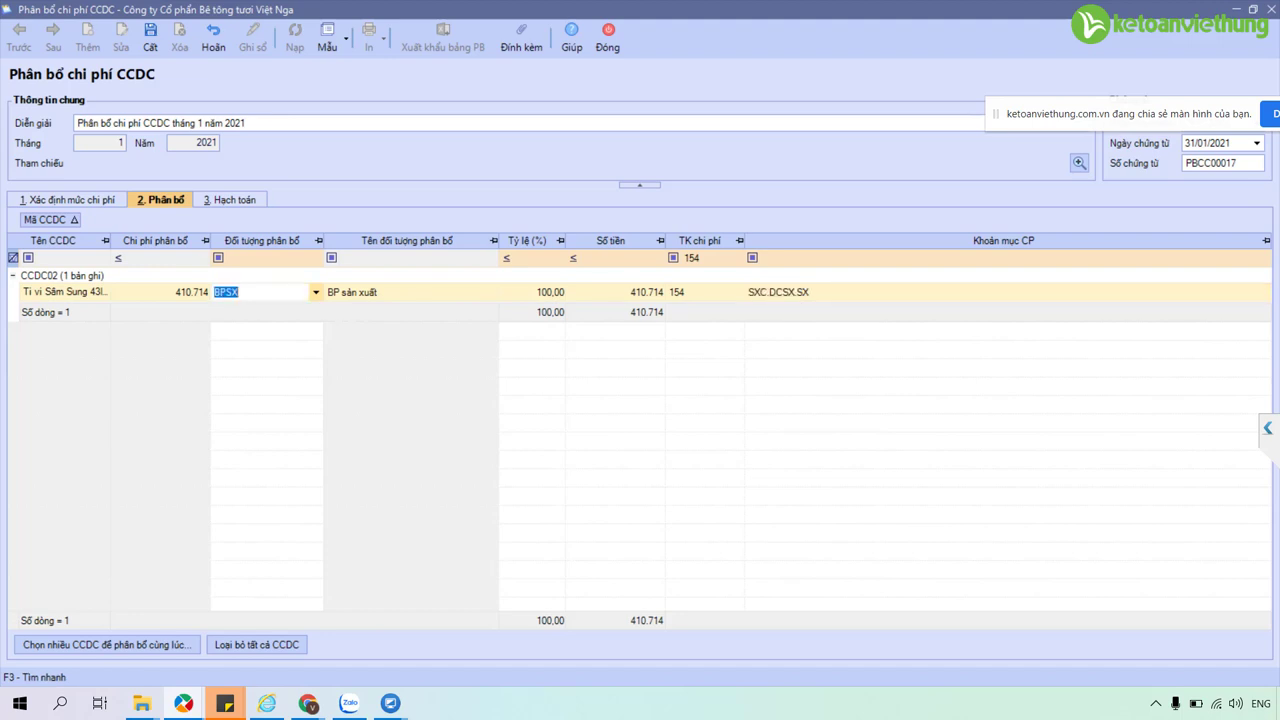
right_click(300, 293)
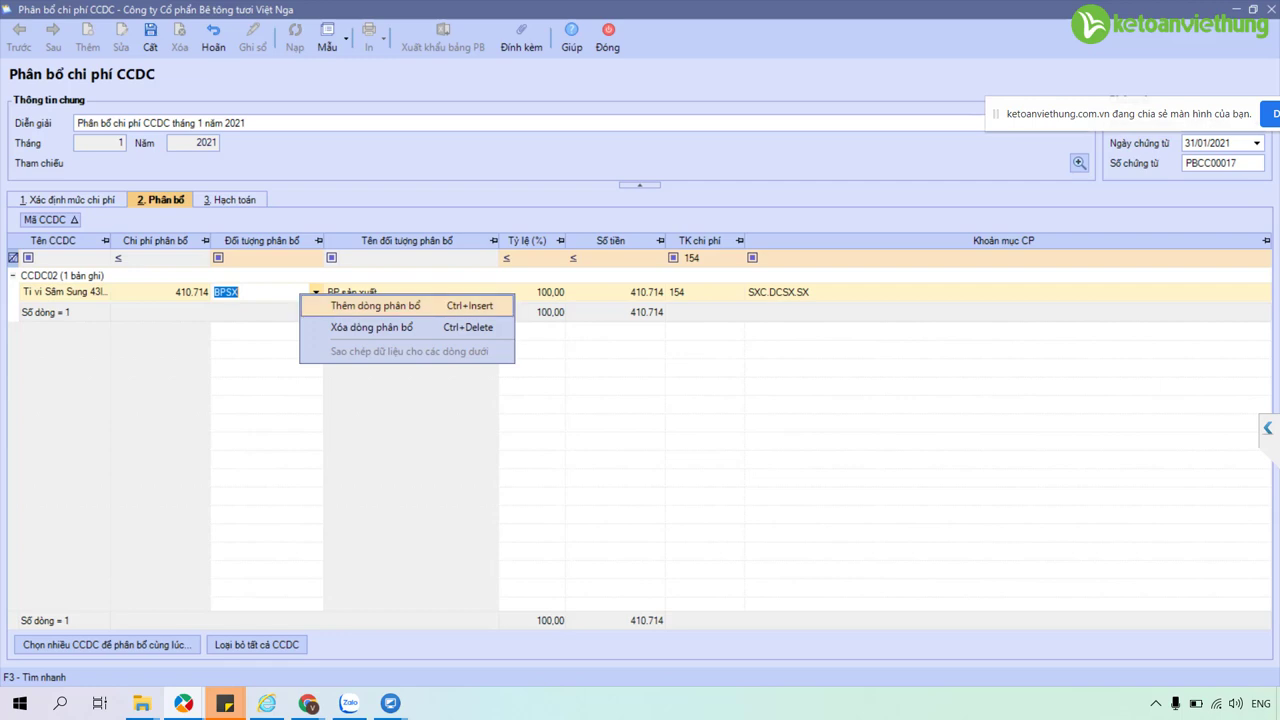
key(Escape)
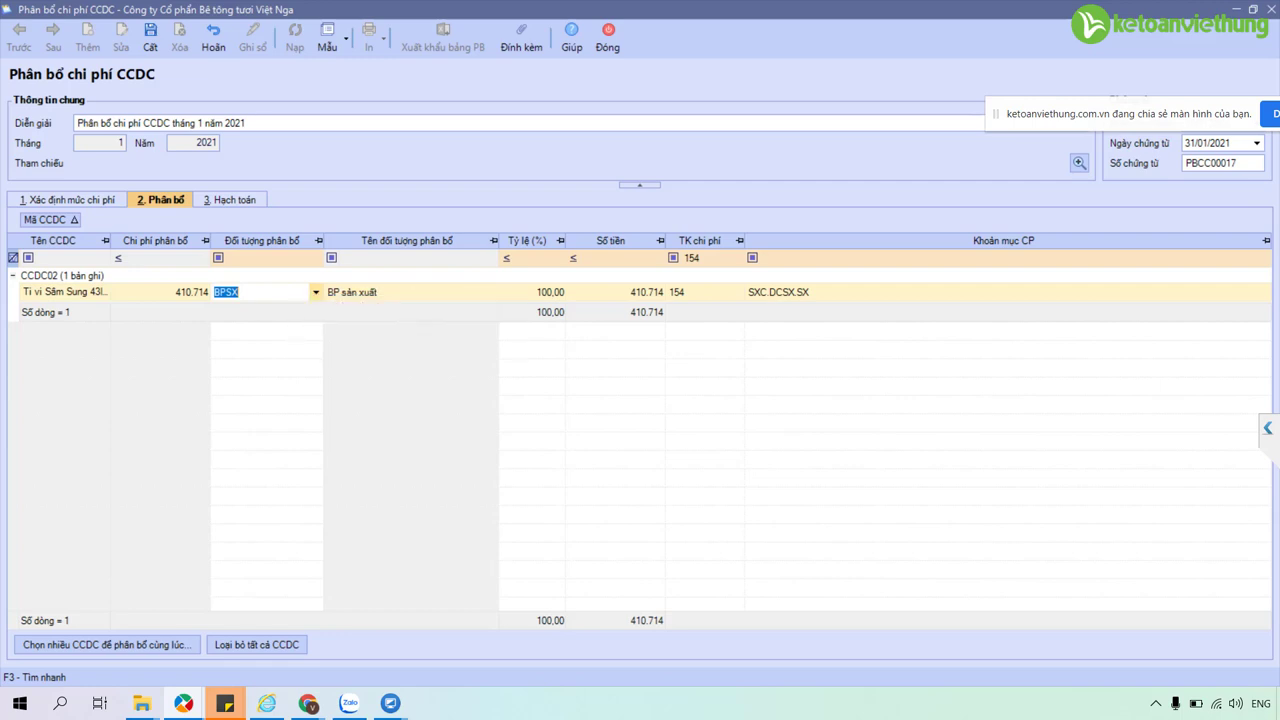
Change the expense account filter to (Không trống) so the lines of all accounts are listed.
click(700, 258)
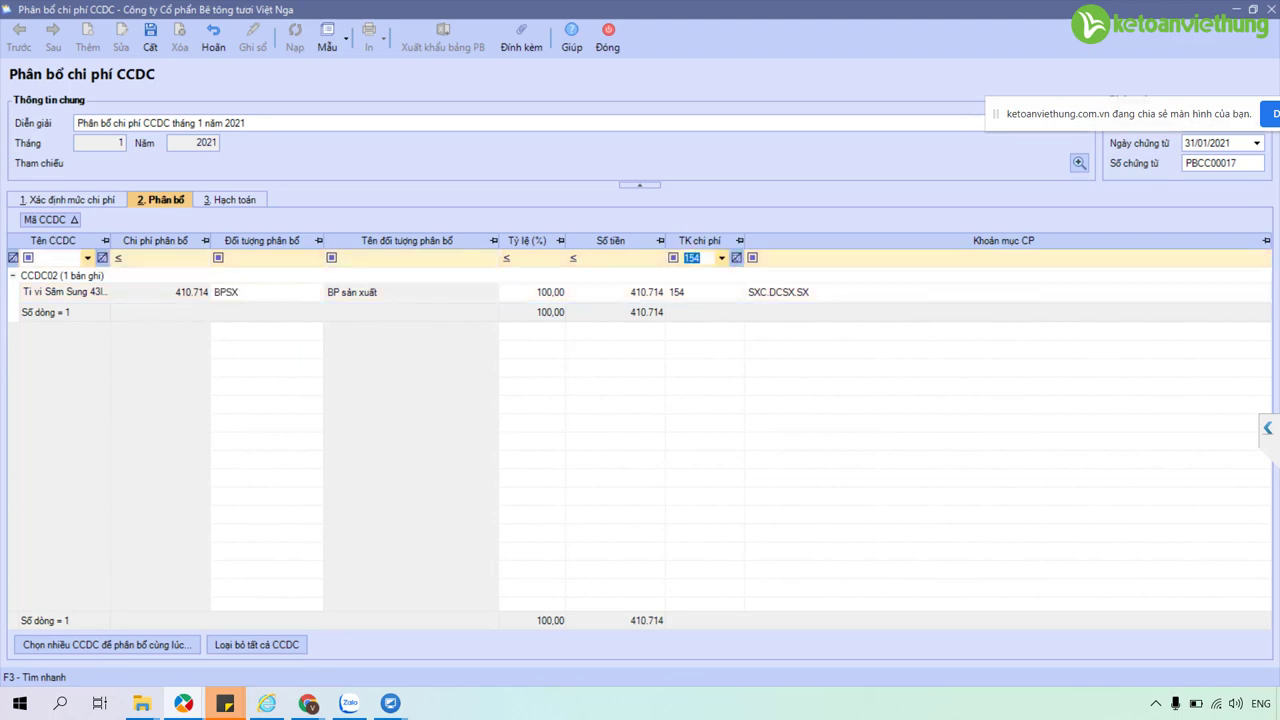
click(721, 258)
key(Down)
key(Return)
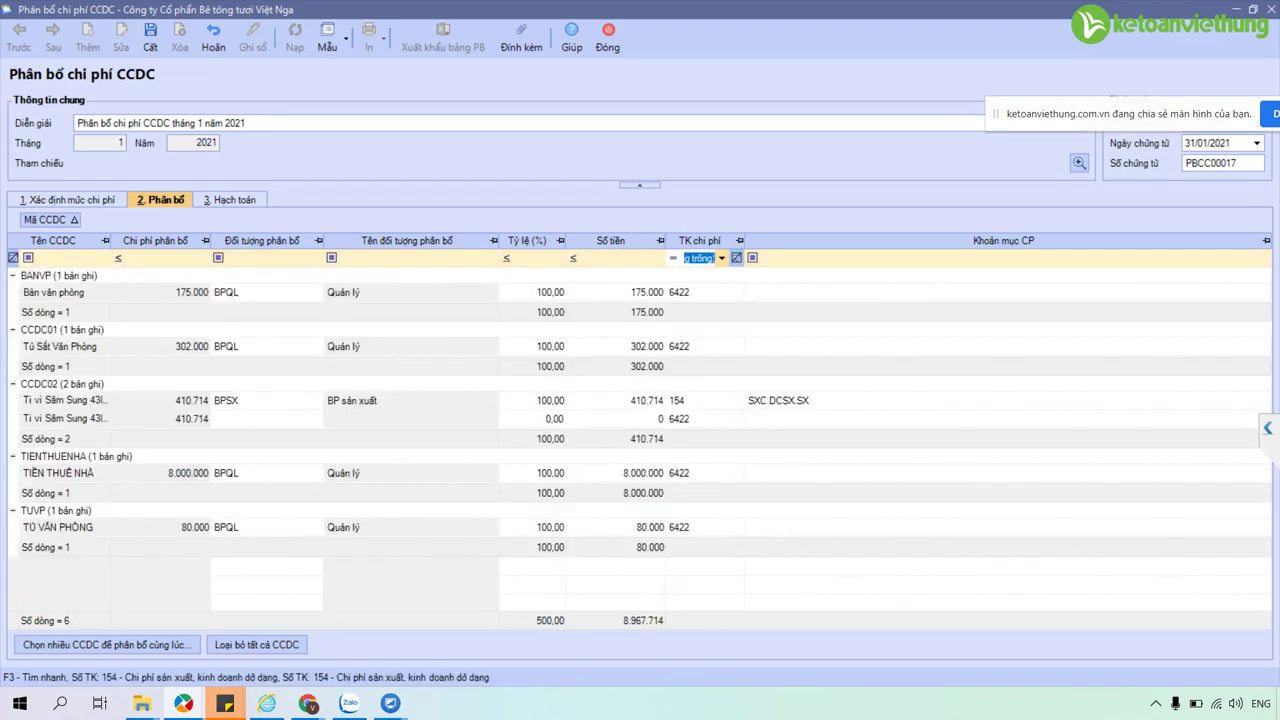
Assign the allocation object BPCHOTHUE to the new CCDC02 line.
click(316, 418)
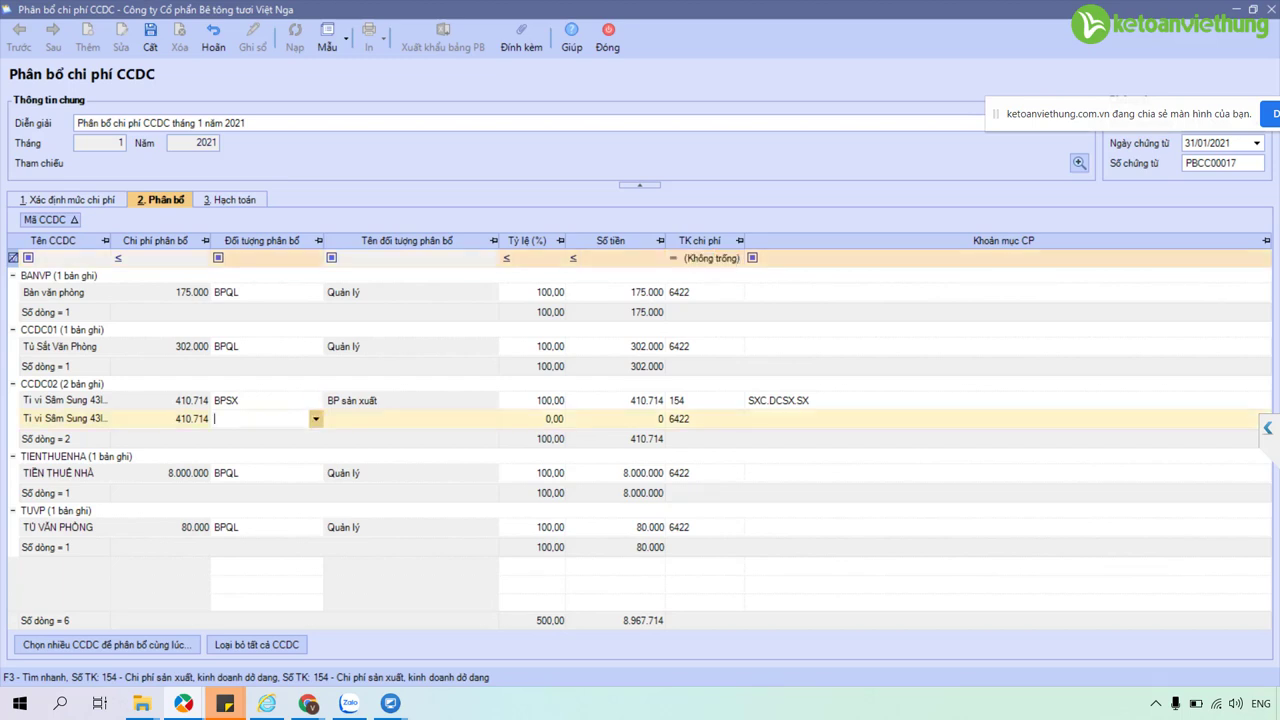
key(Down)
text(cho)
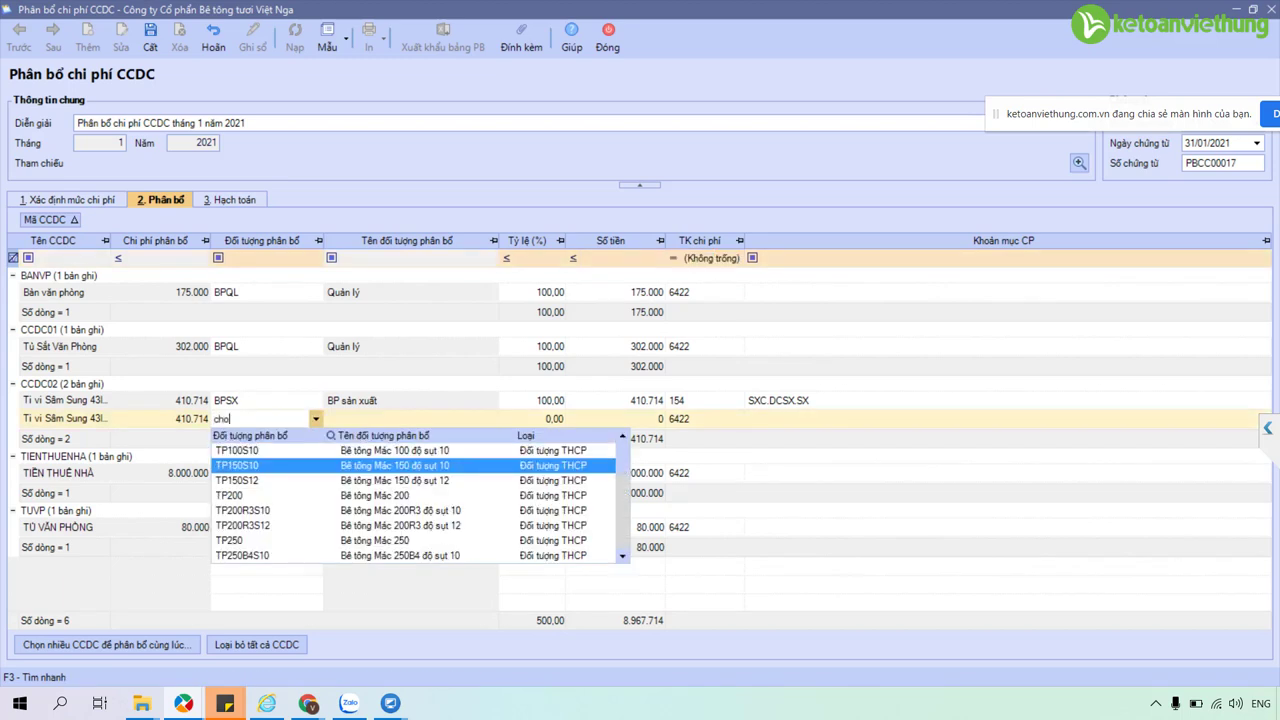
key(Return)
key(Tab)
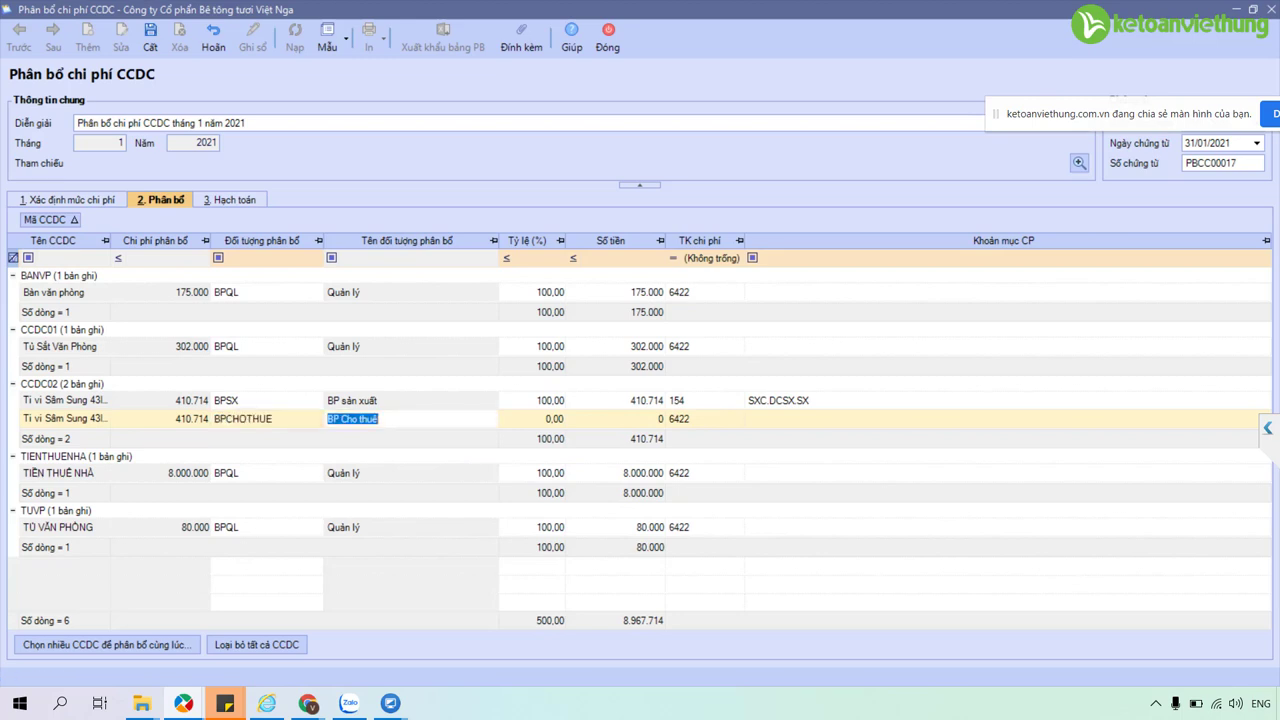
click(262, 400)
click(262, 418)
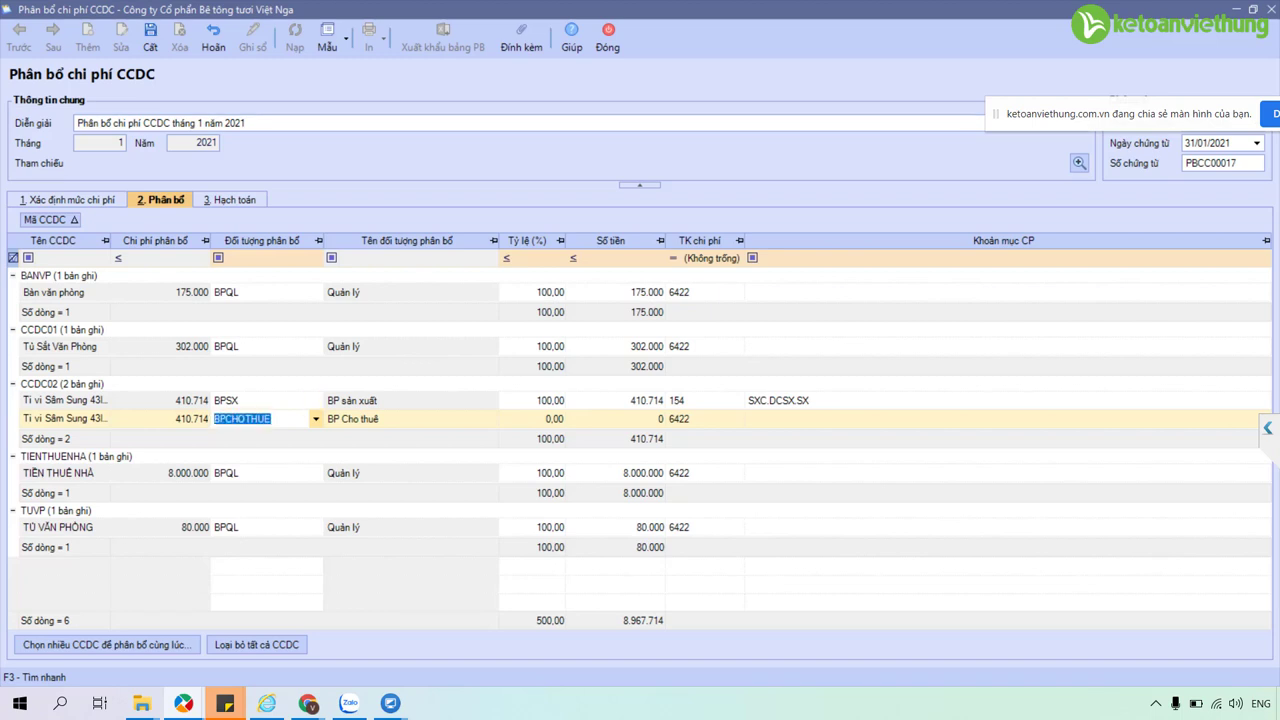
key(Up)
key(Down)
Set the allocation rate to 50% on both the BPSX and BPCHOTHUE lines of CCDC02.
click(532, 400)
text(50)
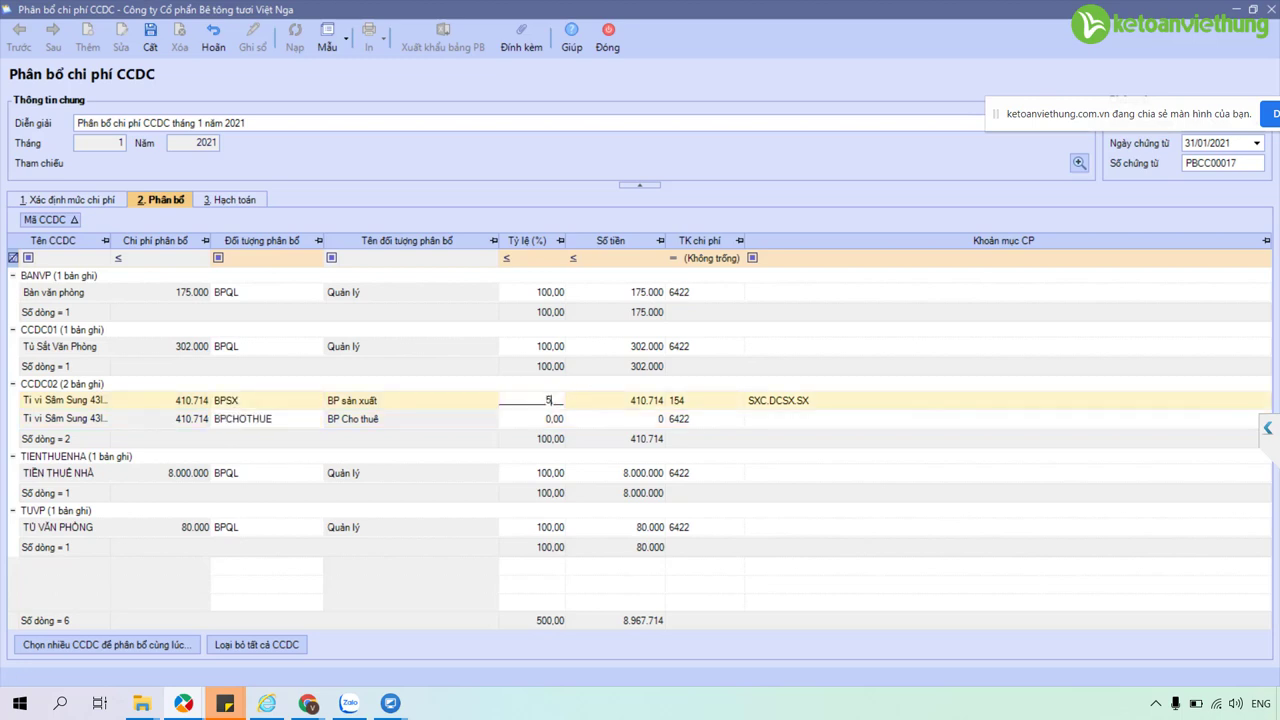
key(Tab)
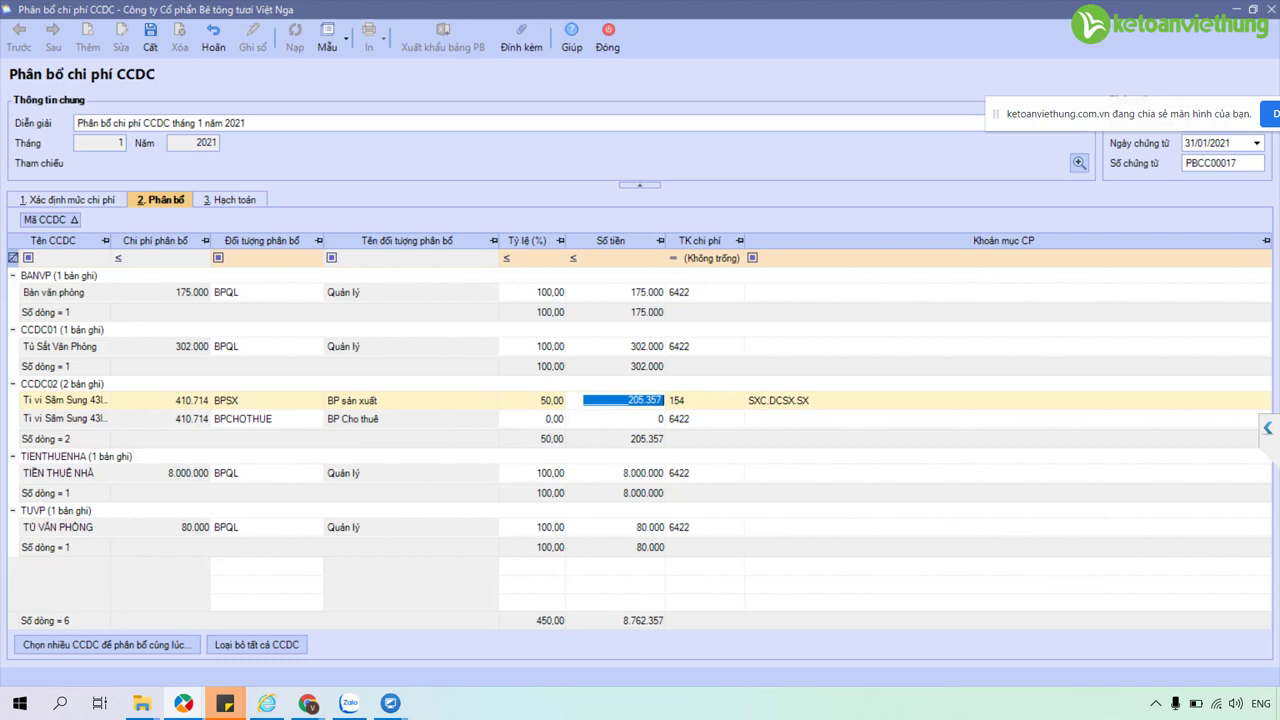
click(532, 418)
text(50)
key(Tab)
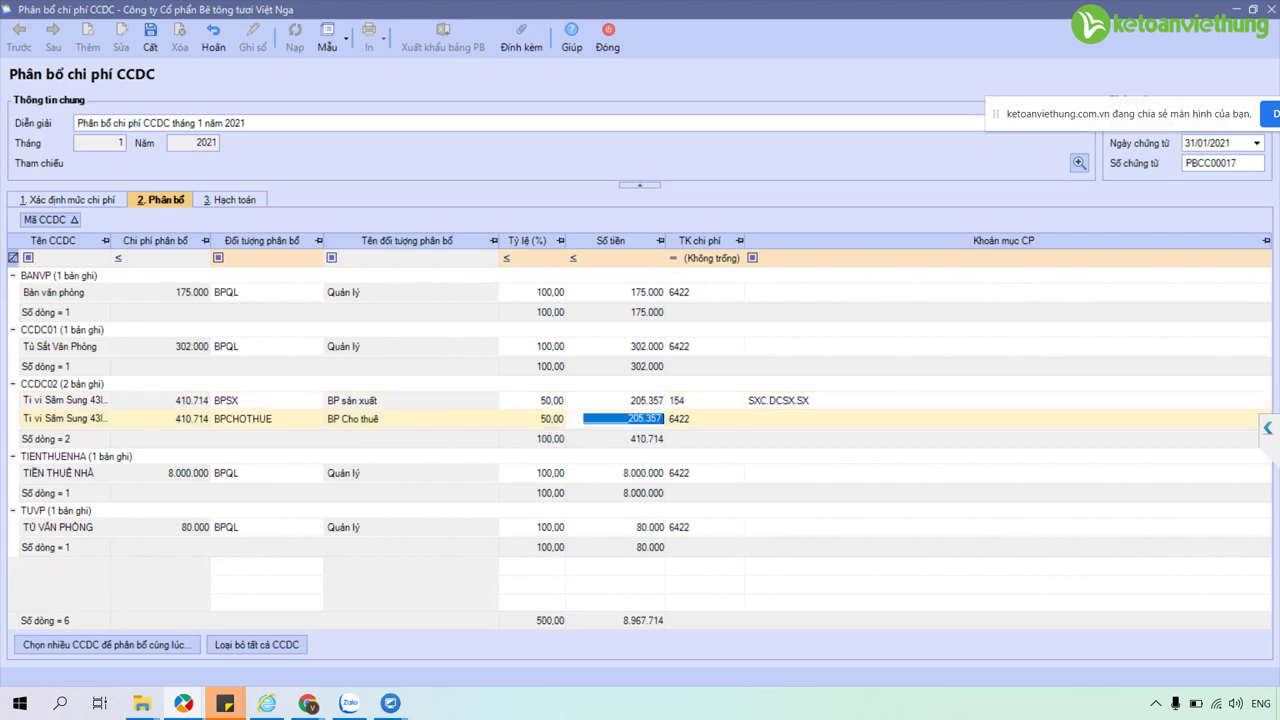
Set the BPCHOTHUE line's expense account to 154 and its expense item to SXC.DCSX.CHOTHUE.
key(Tab)
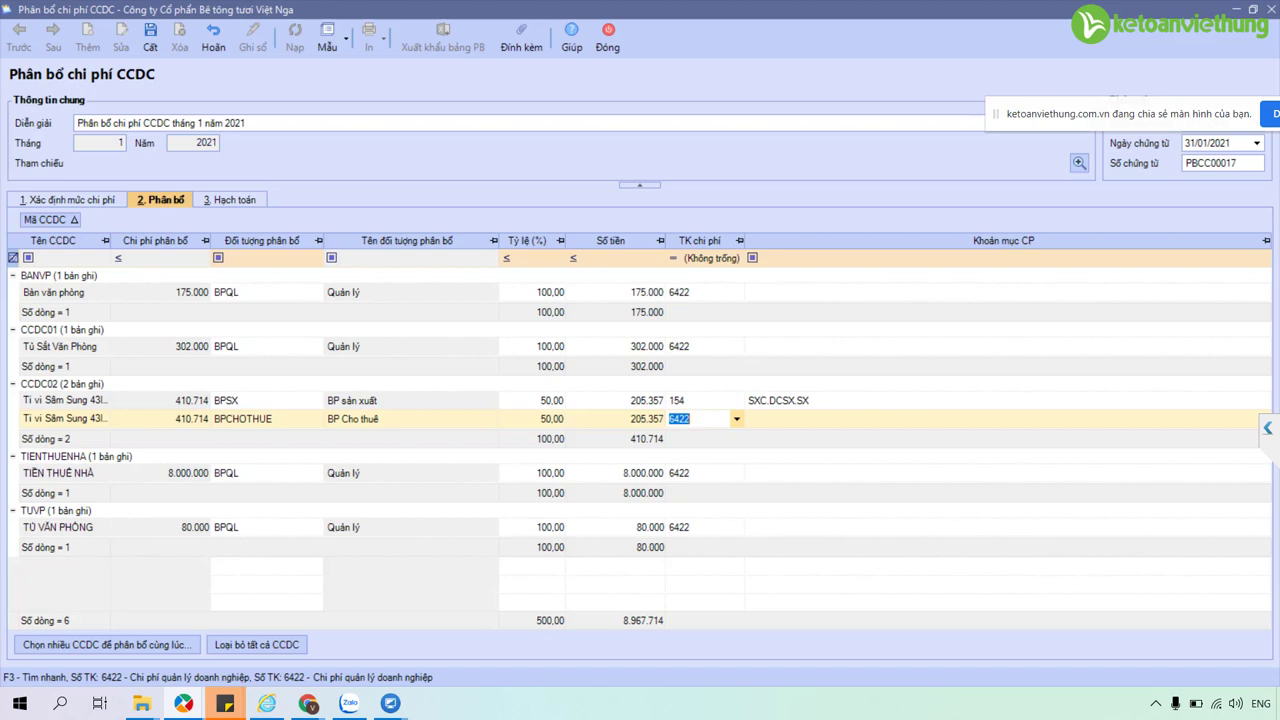
text(154)
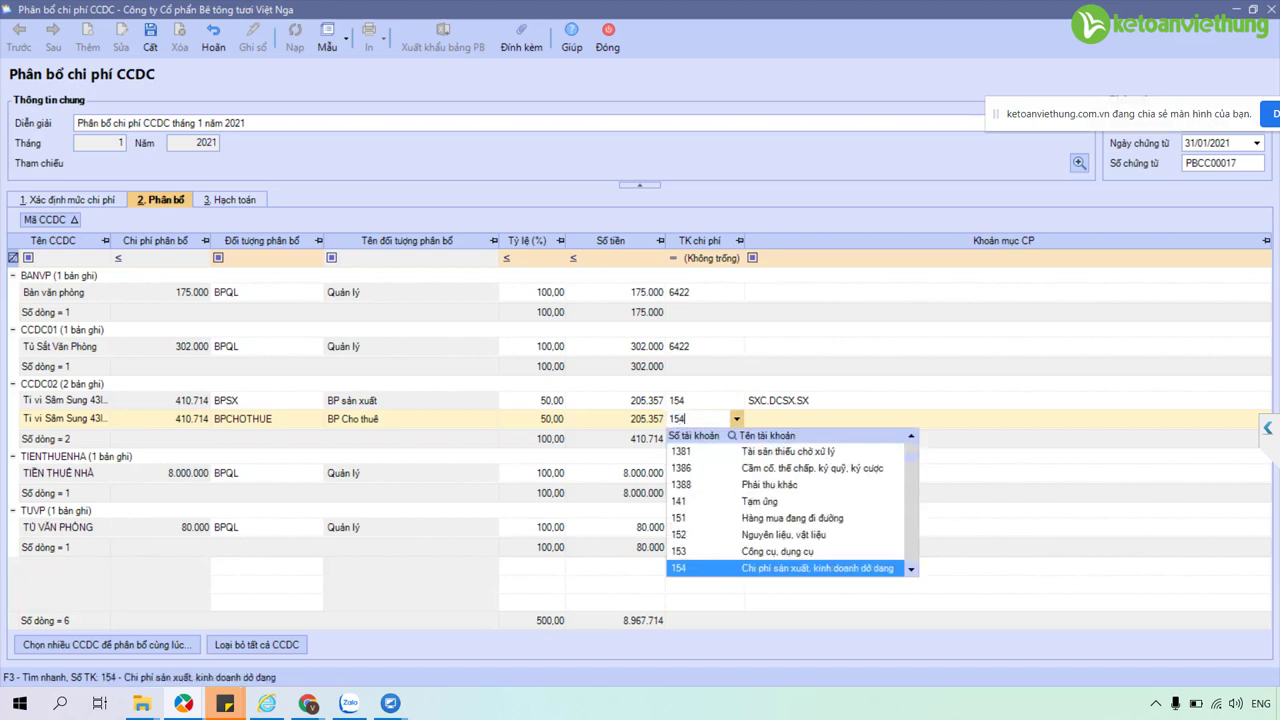
key(Tab)
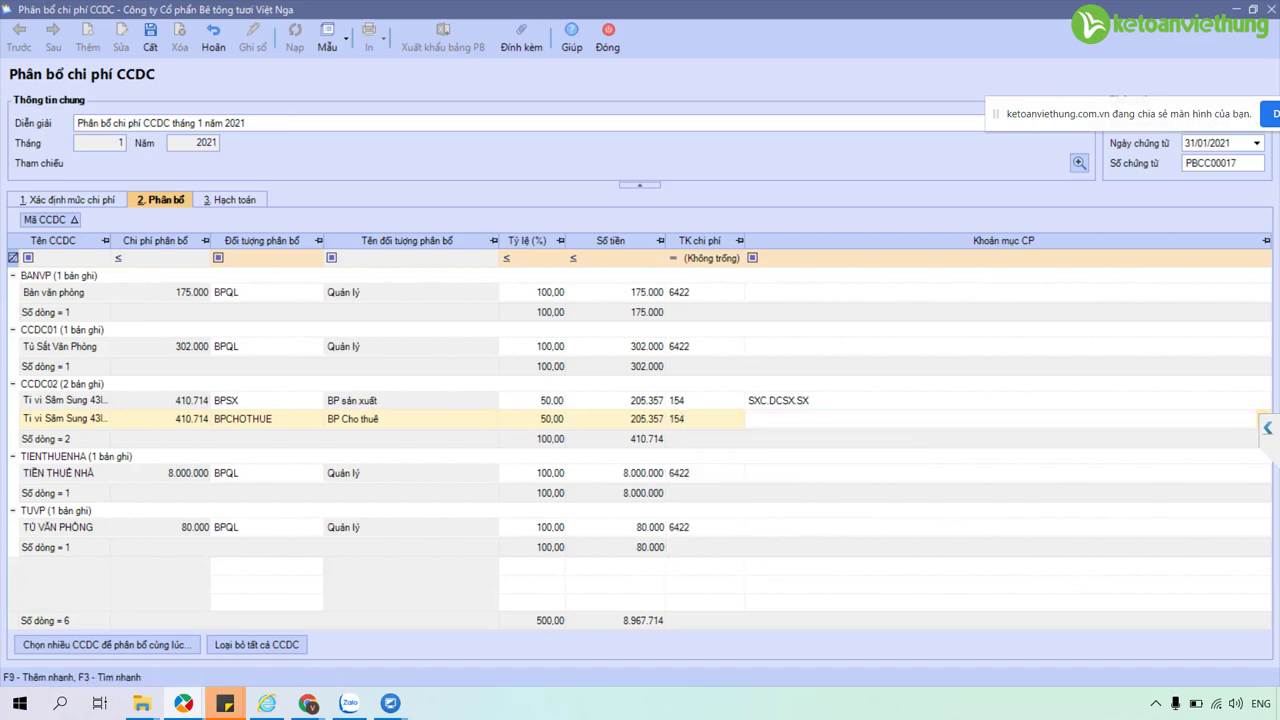
key(alt+Down)
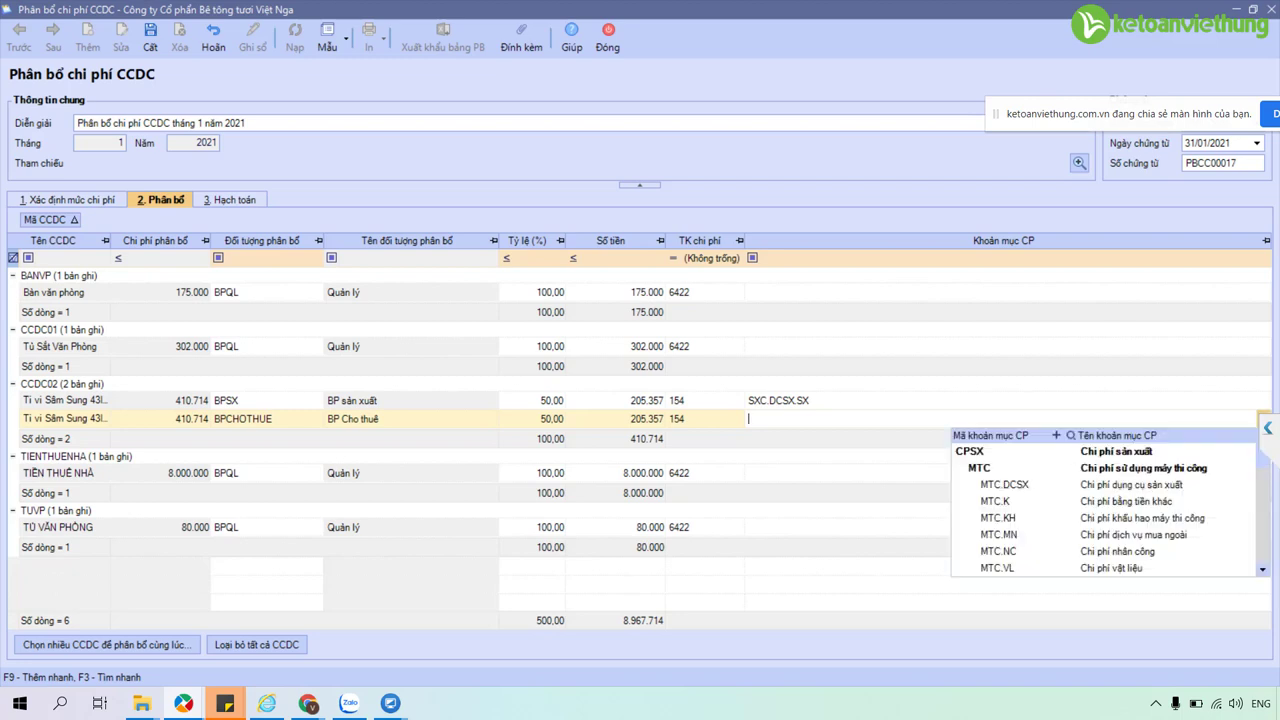
text(SXC.)
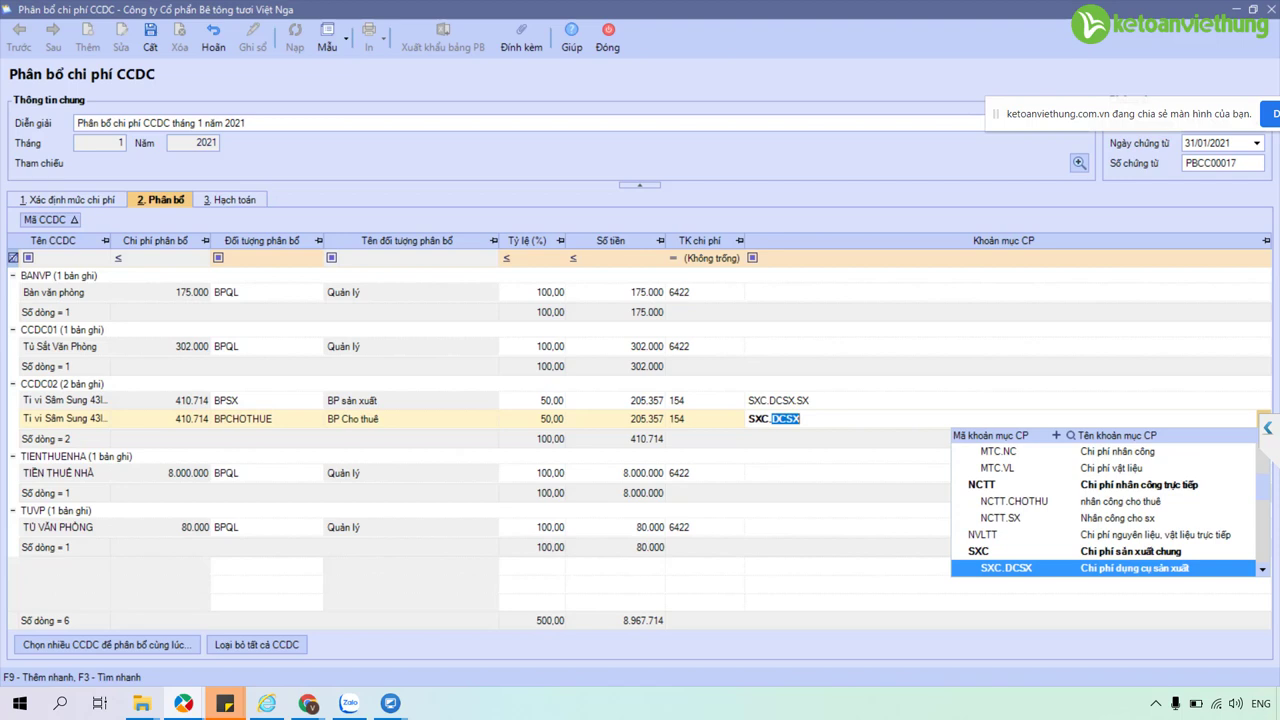
text(DCSX.CHOTHUE)
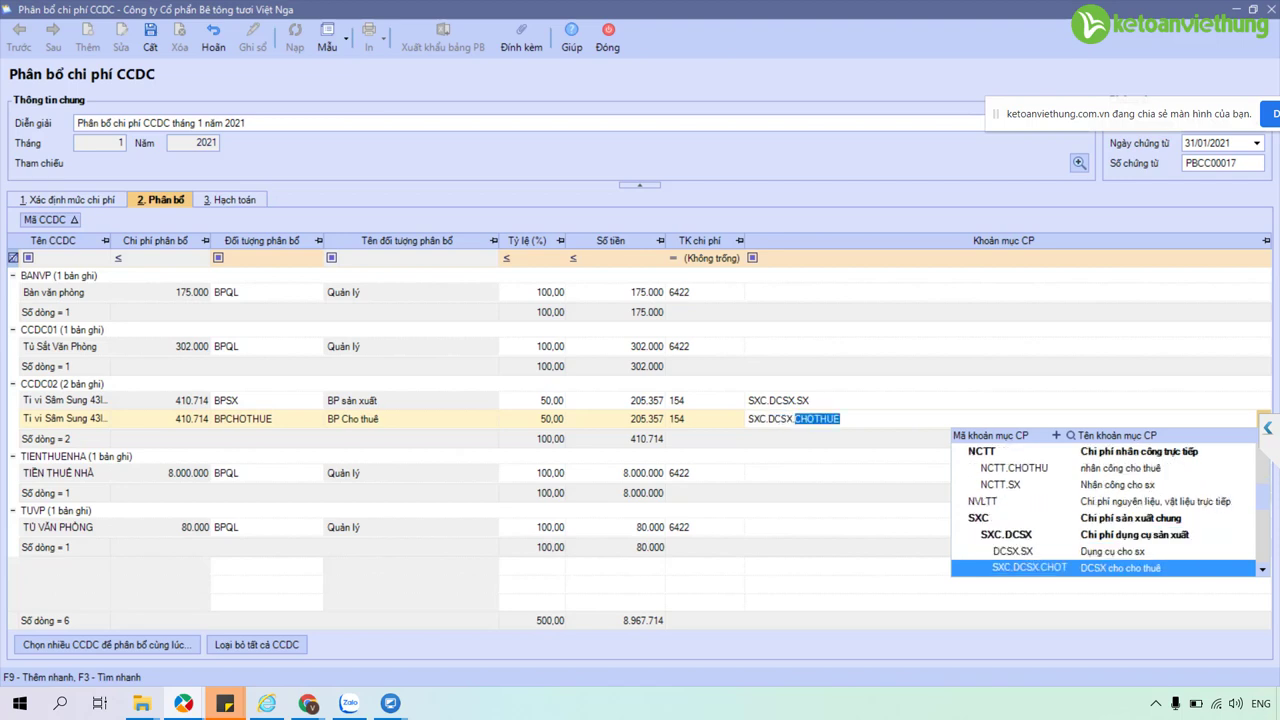
key(Return)
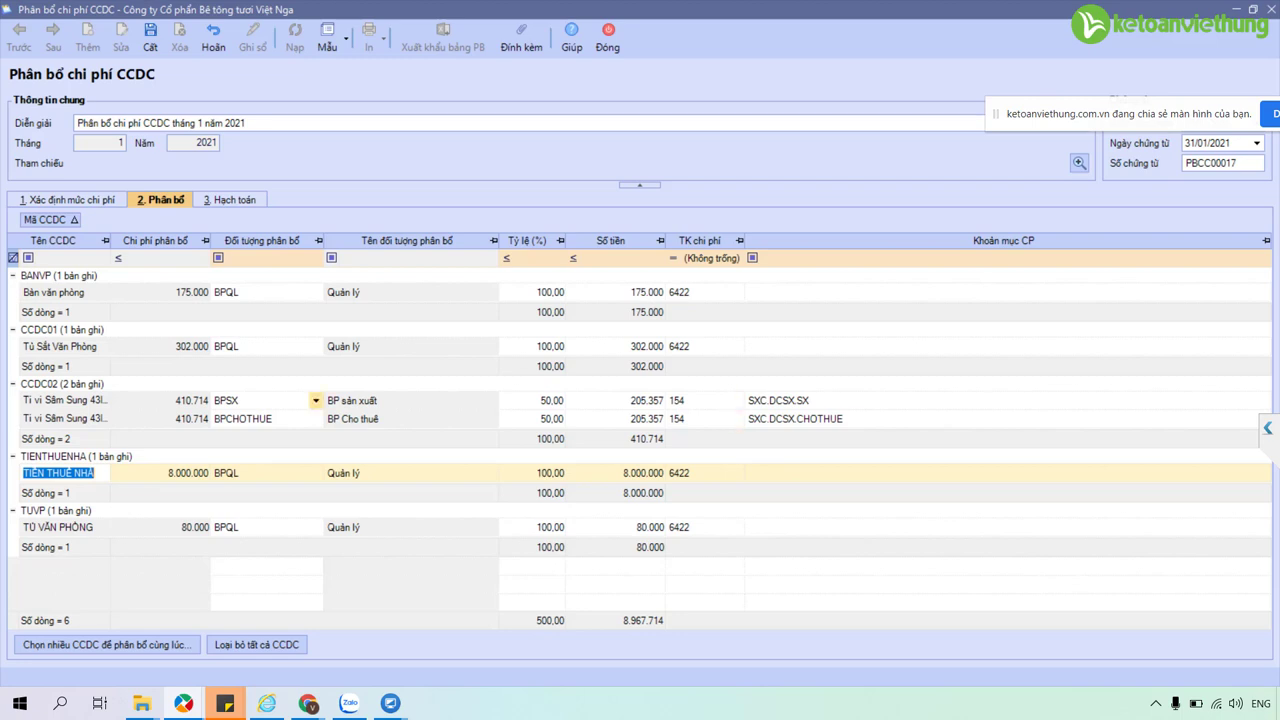
click(315, 400)
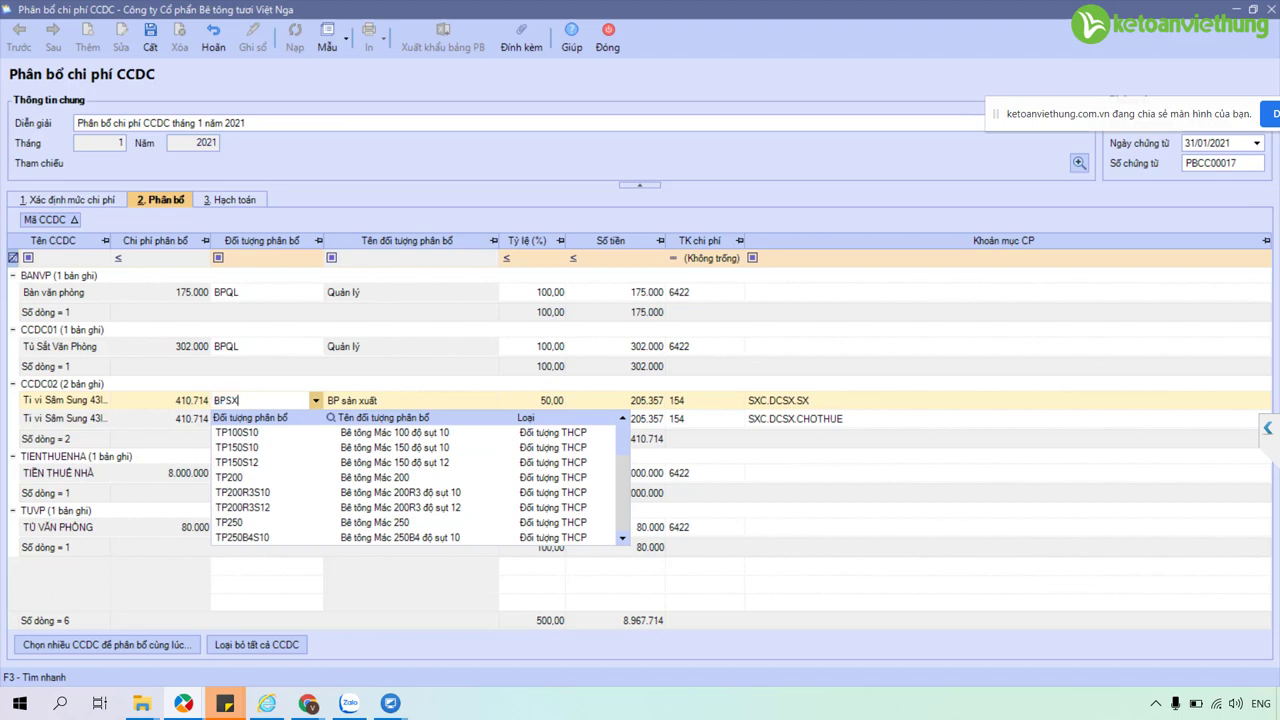
click(239, 400)
key(Escape)
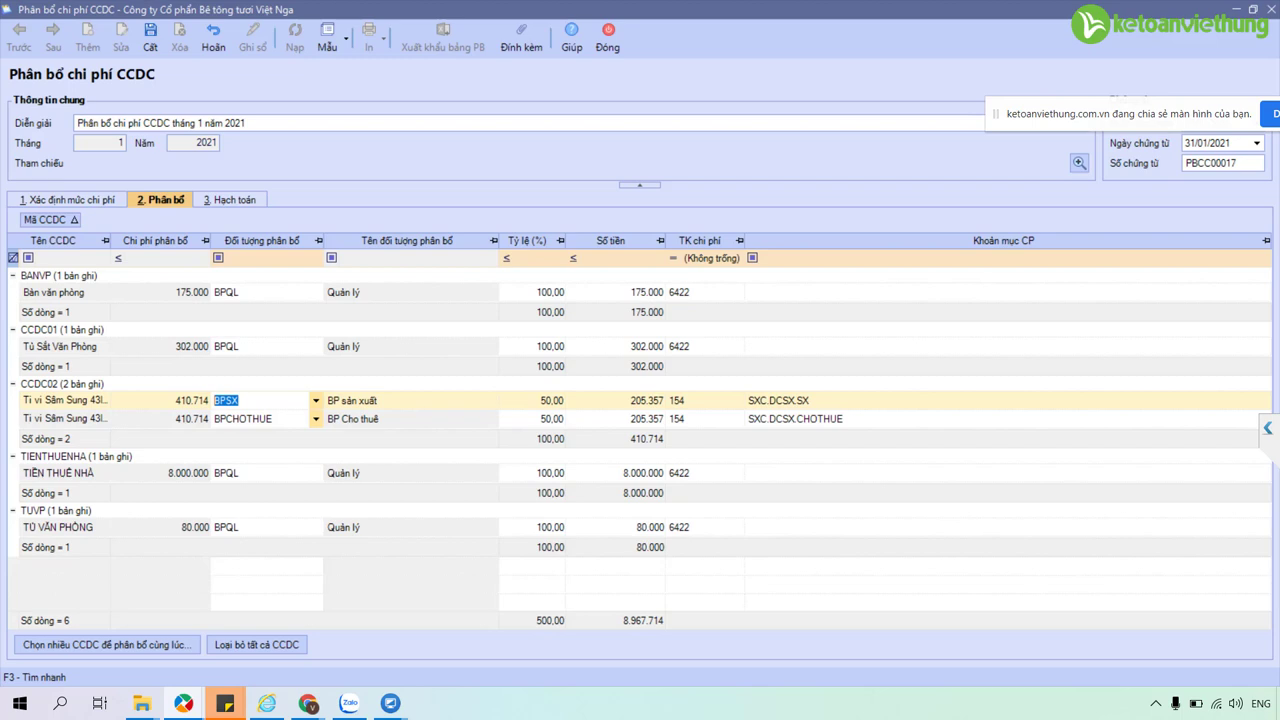
Add a third allocation line under CCDC02 below the BPCHOTHUE line and open its list of allocation objects.
click(282, 418)
right_click(283, 416)
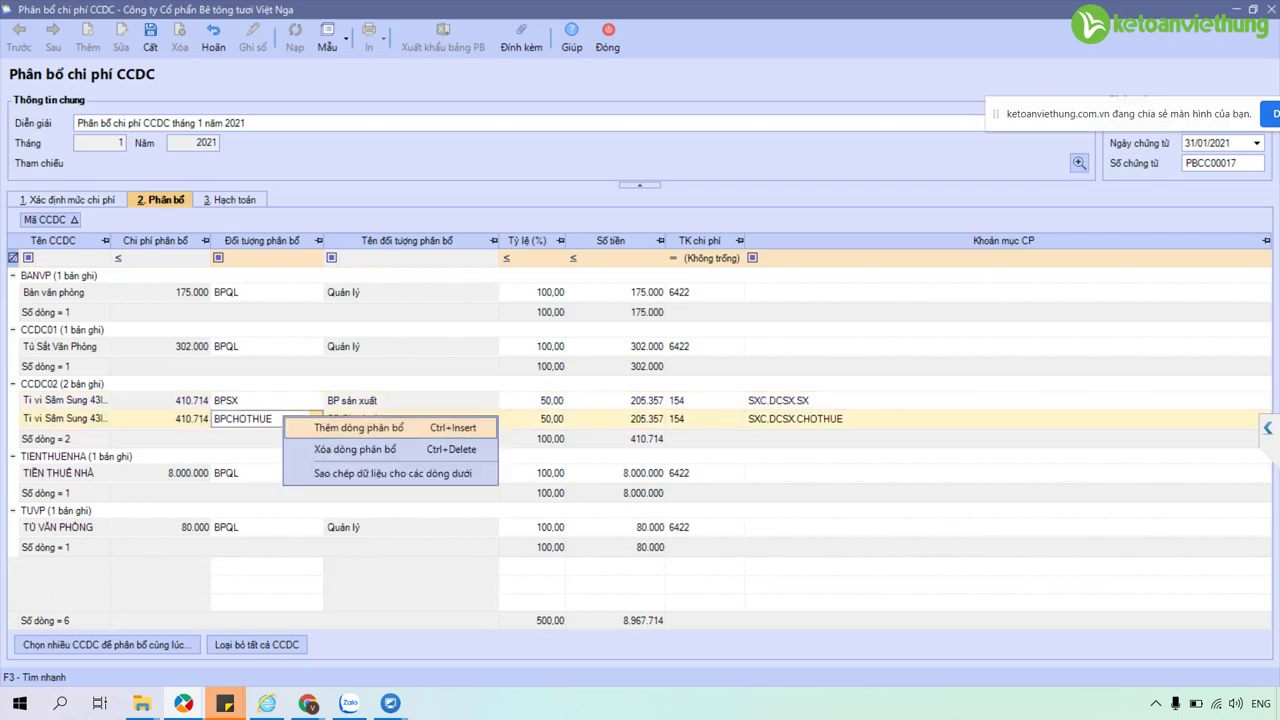
click(340, 428)
click(316, 437)
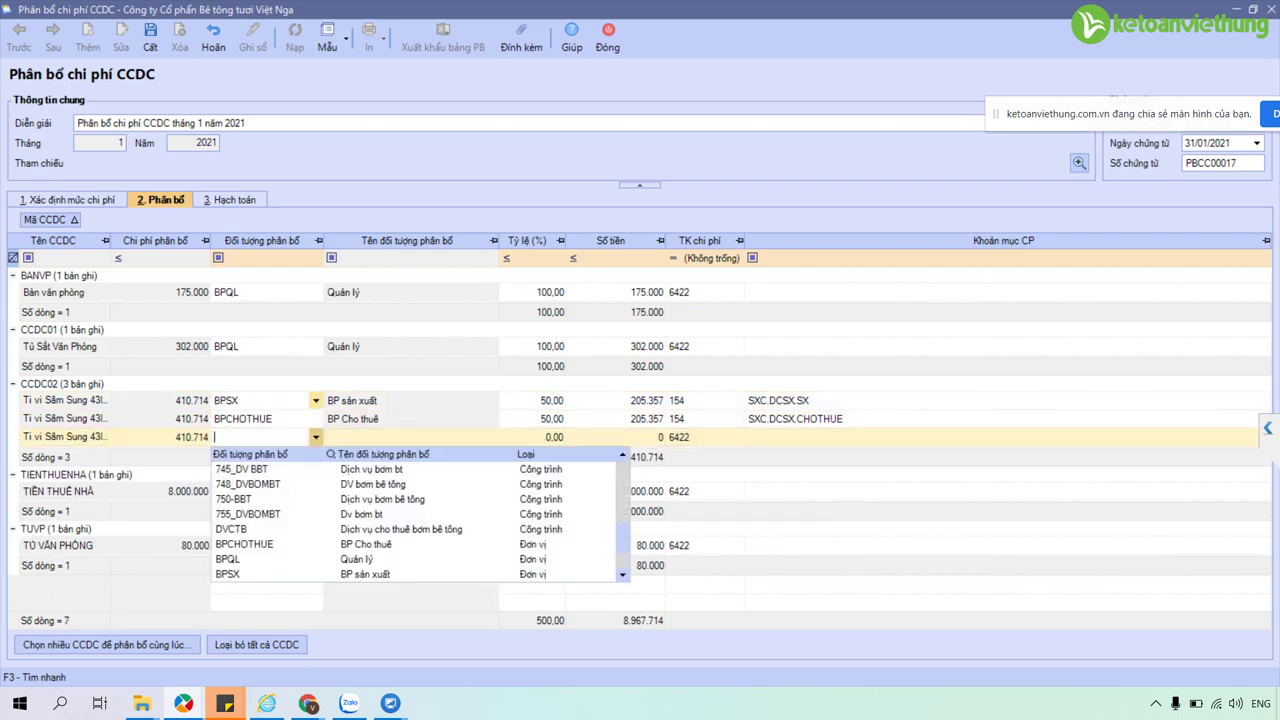
Review the allocation objects, rates, expense accounts and expense items across the three CCDC02 lines.
click(290, 400)
click(266, 418)
click(266, 437)
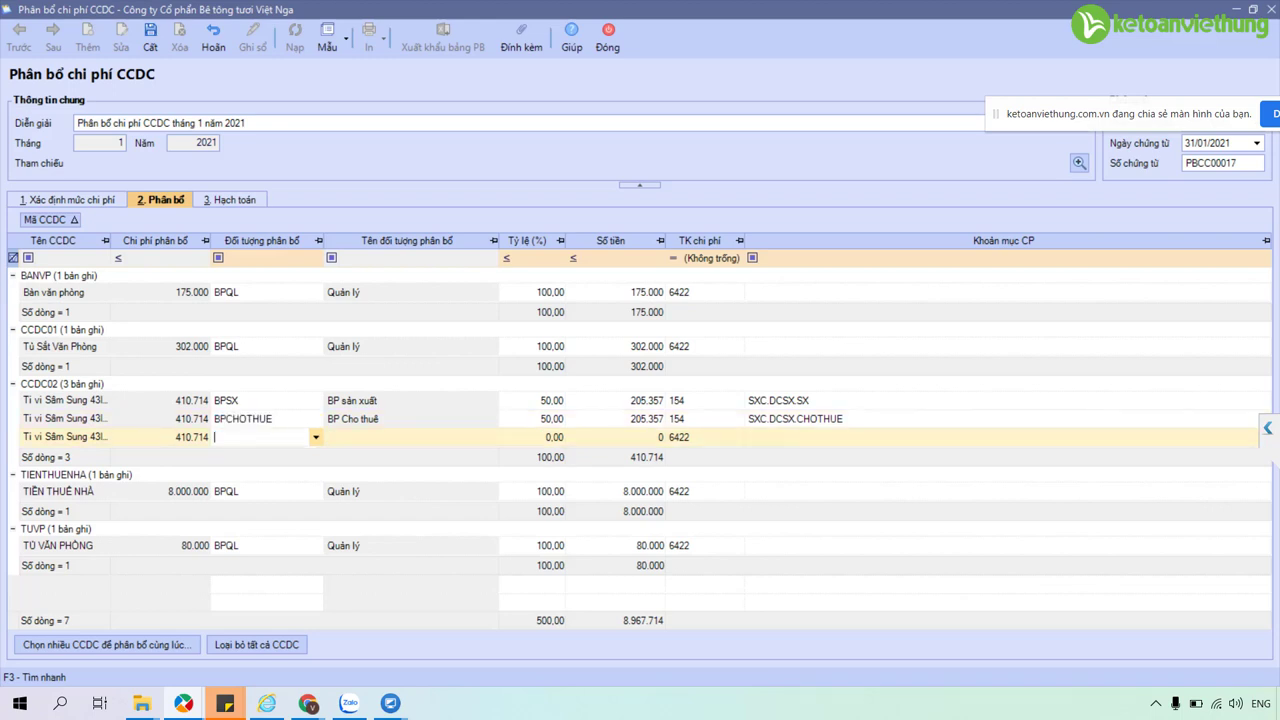
click(532, 400)
click(532, 418)
click(532, 437)
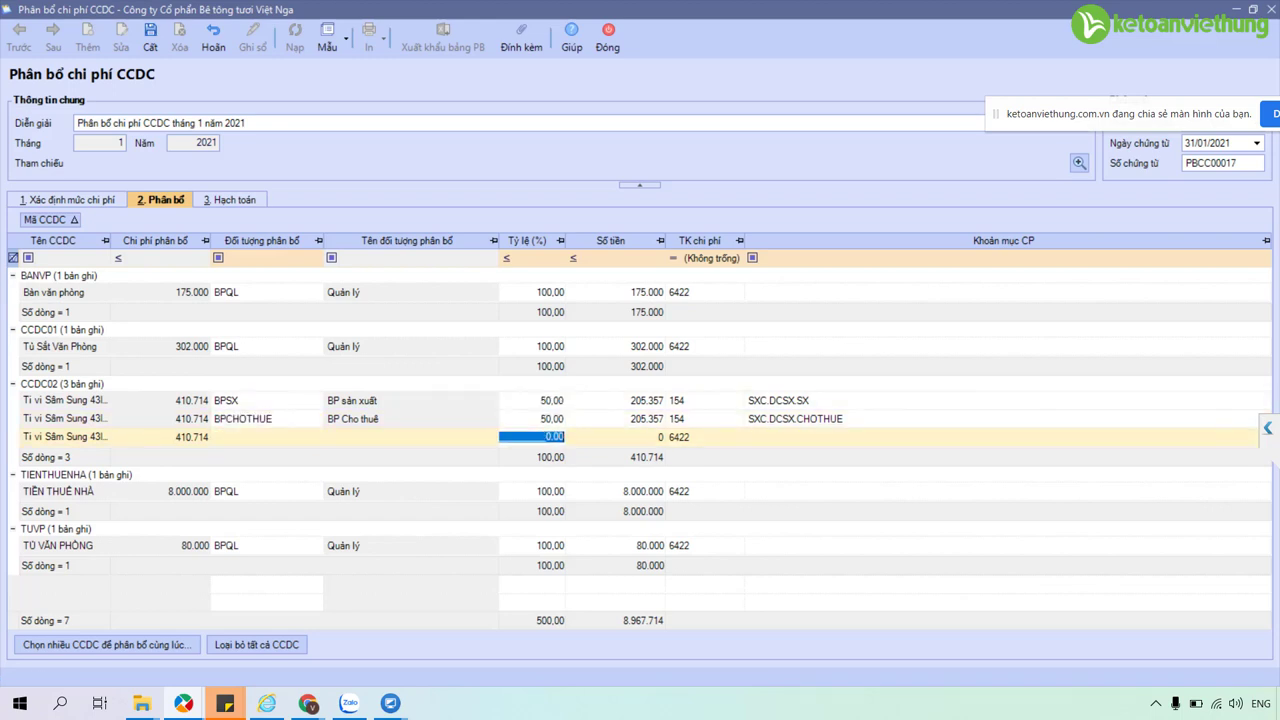
click(698, 437)
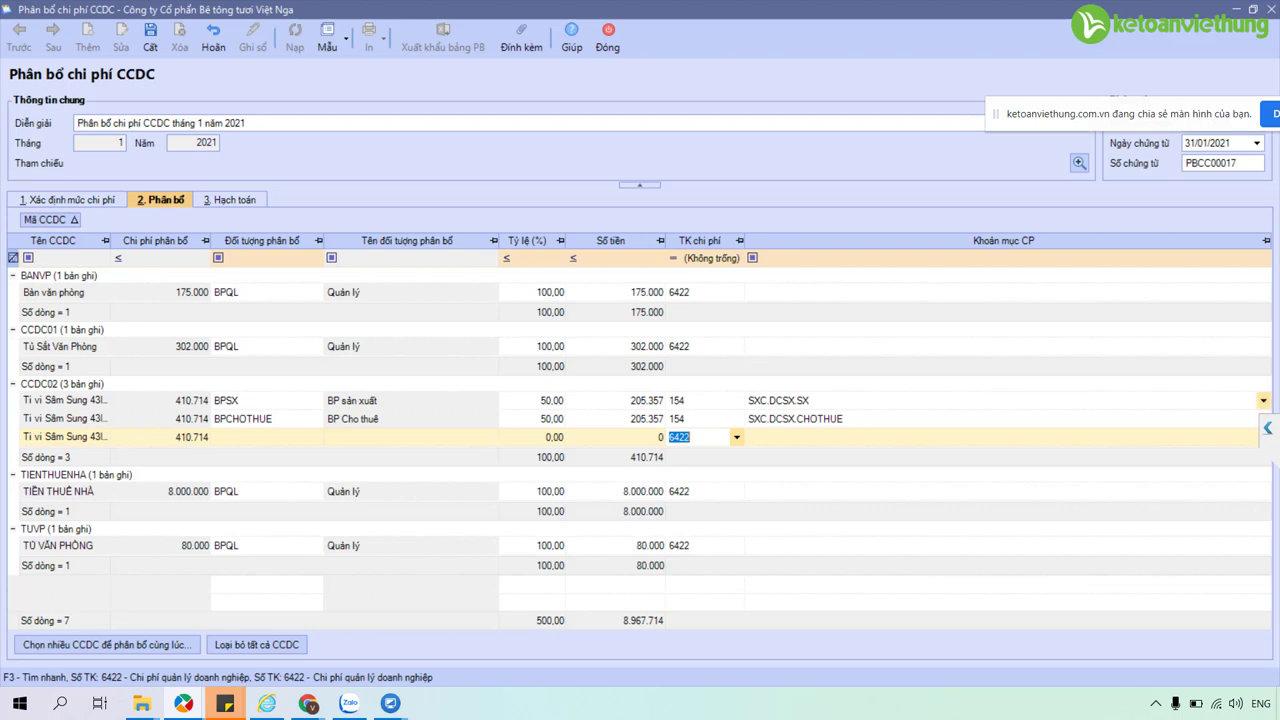
click(777, 400)
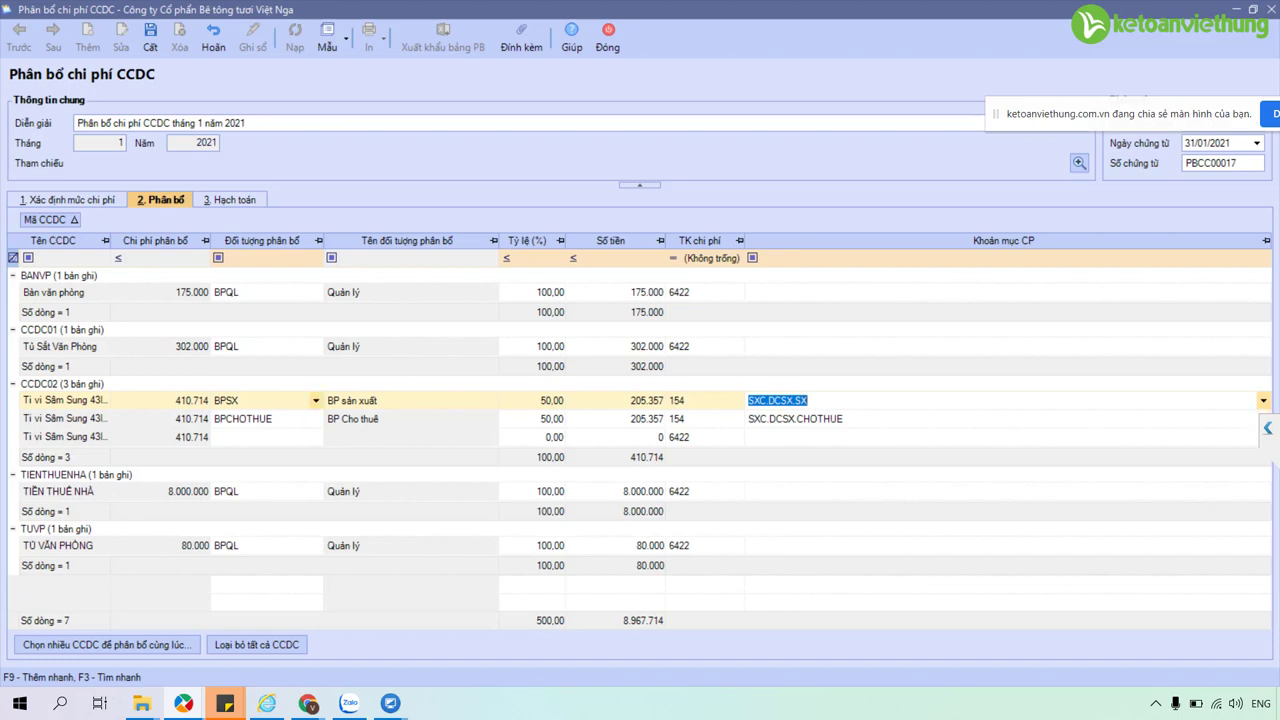
Review the allocation objects, department names and allocation rates on the BPSX and BPCHOTHUE lines of CCDC02.
click(260, 400)
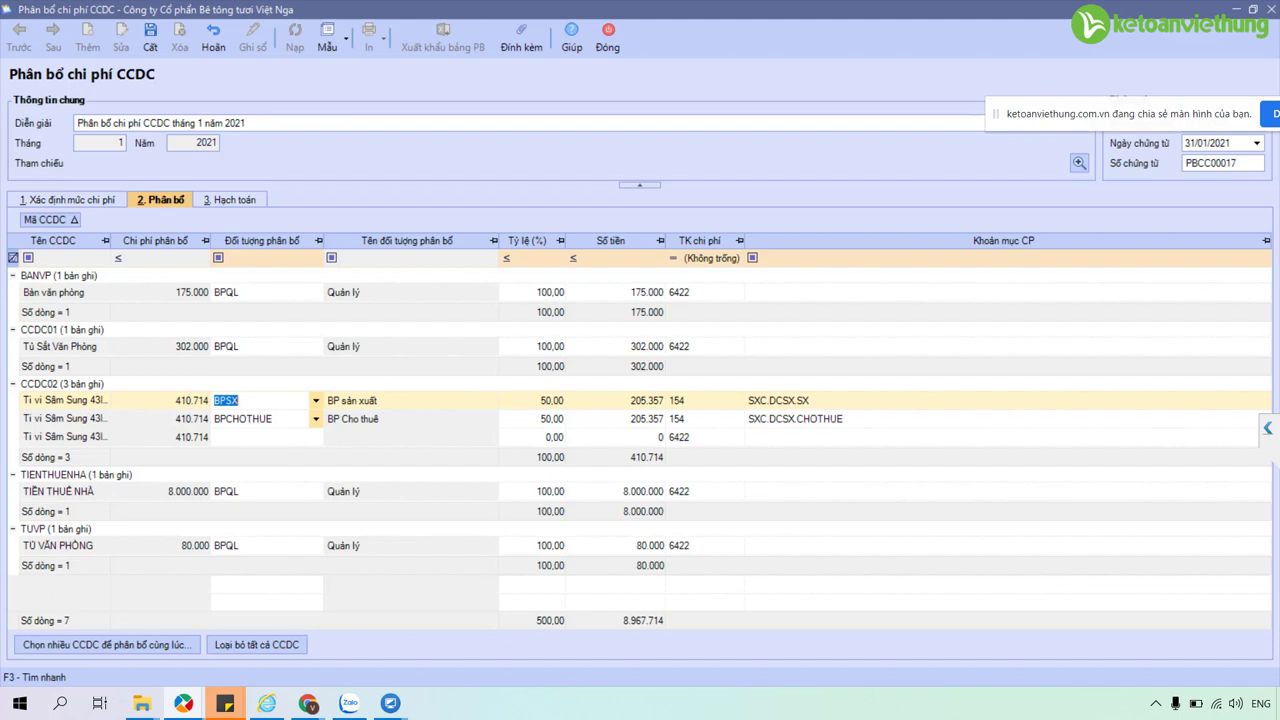
click(532, 400)
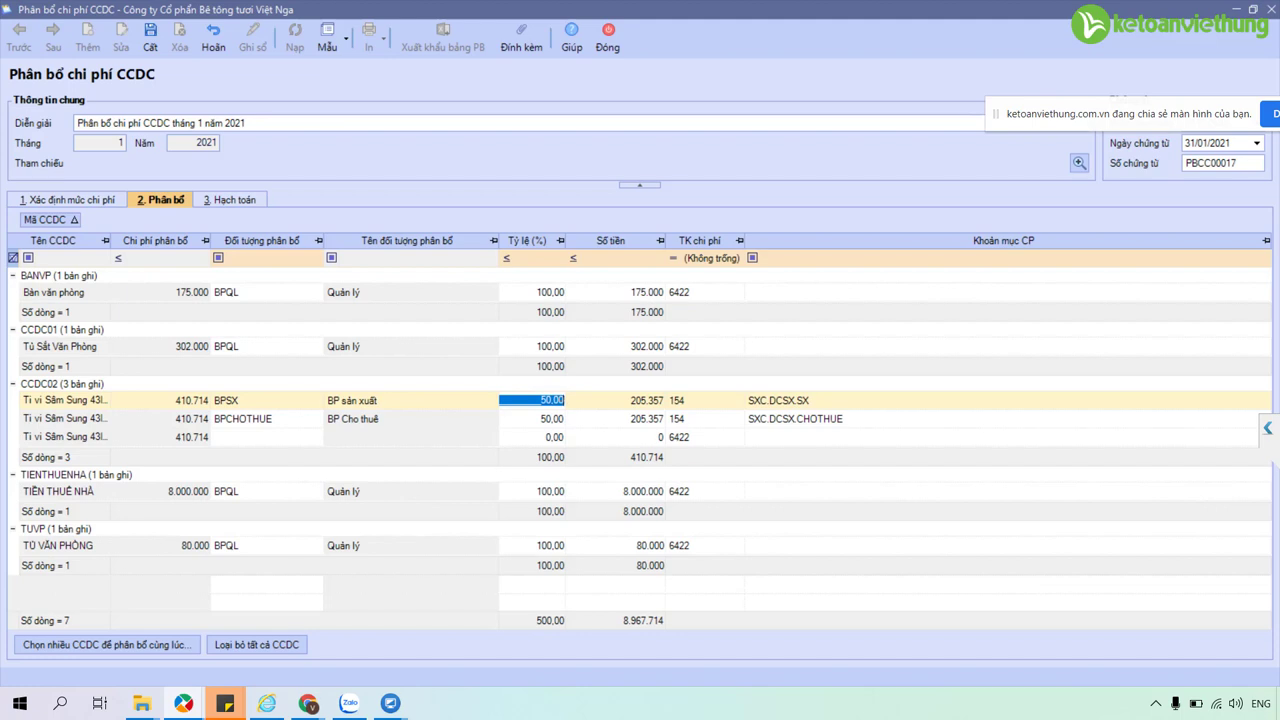
click(532, 418)
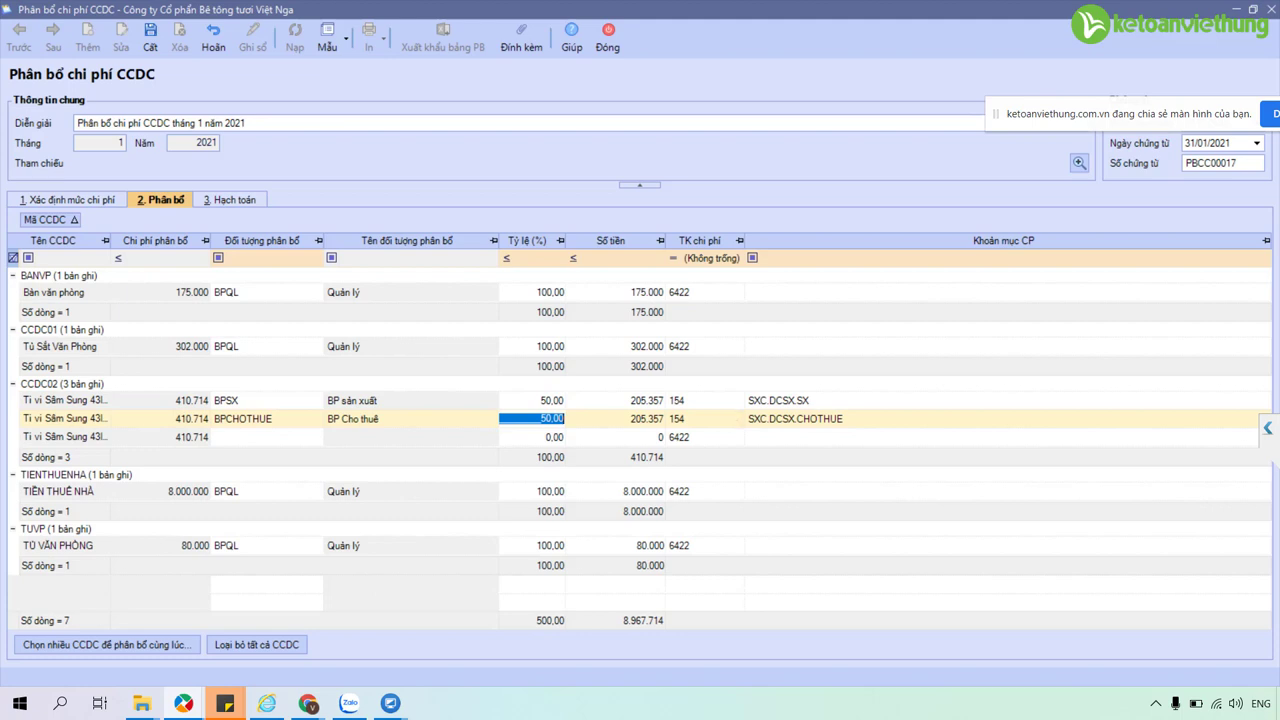
click(532, 400)
click(532, 418)
click(532, 400)
click(531, 400)
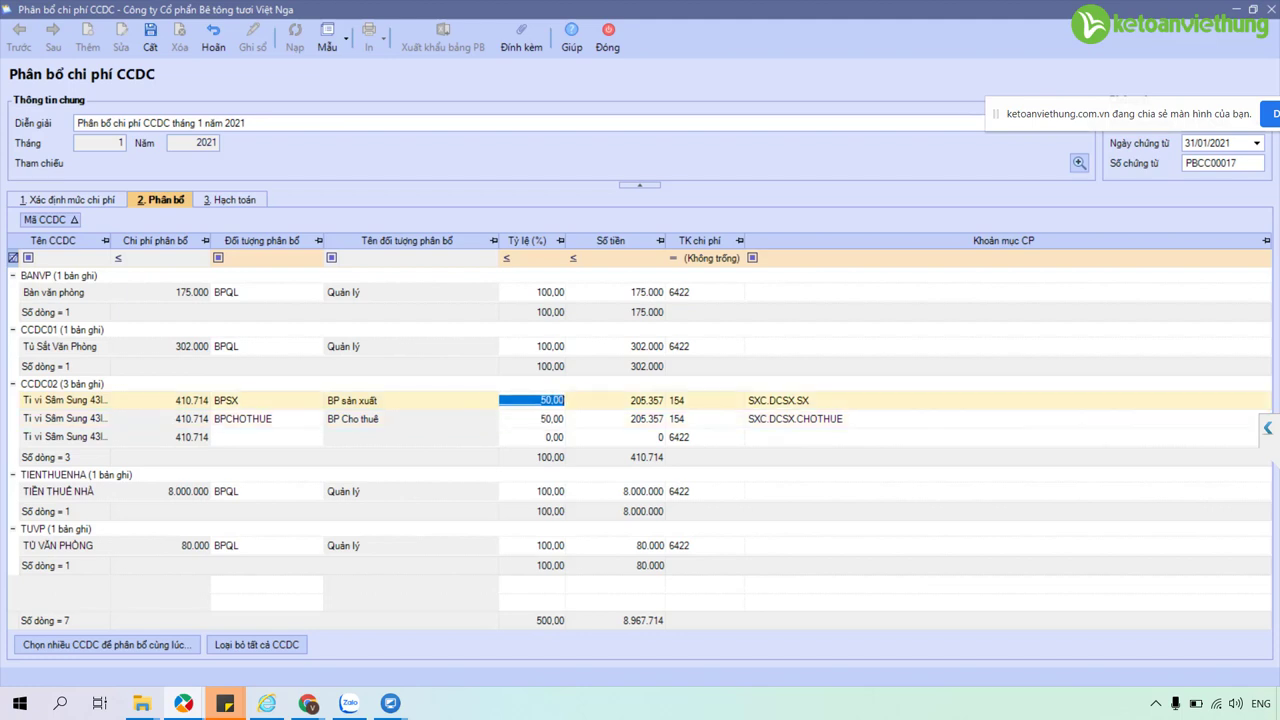
click(531, 418)
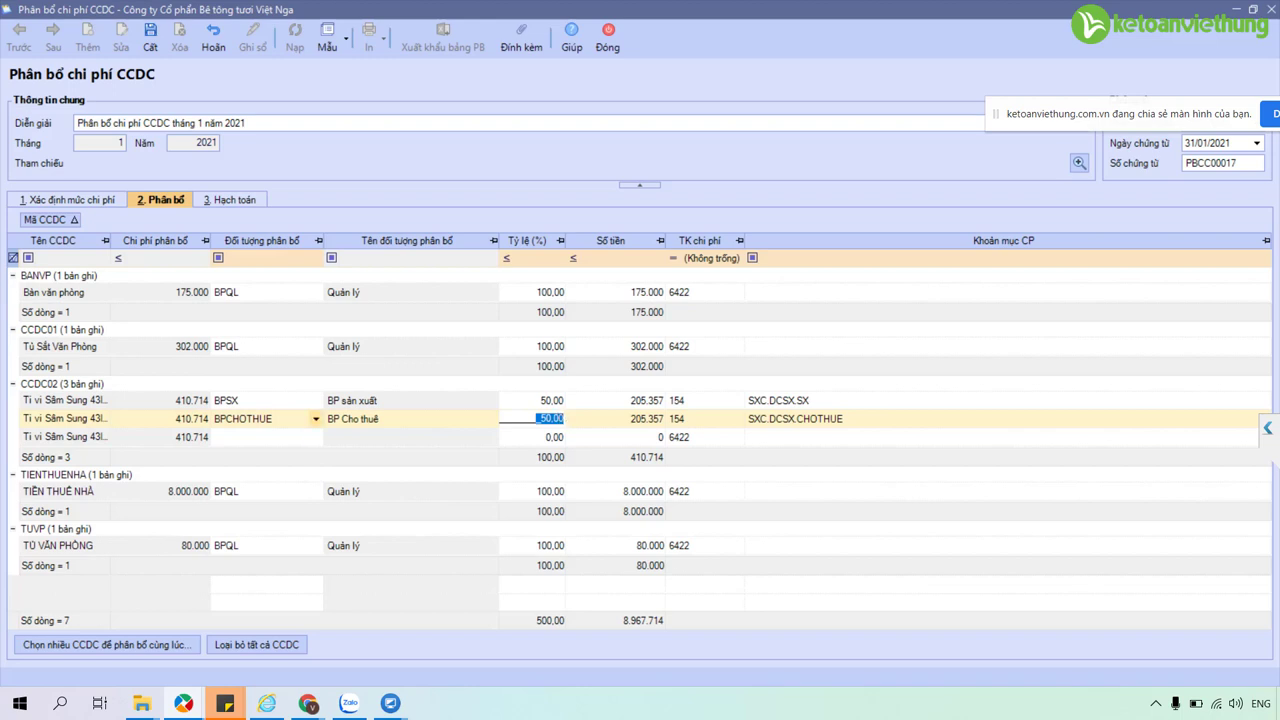
click(260, 418)
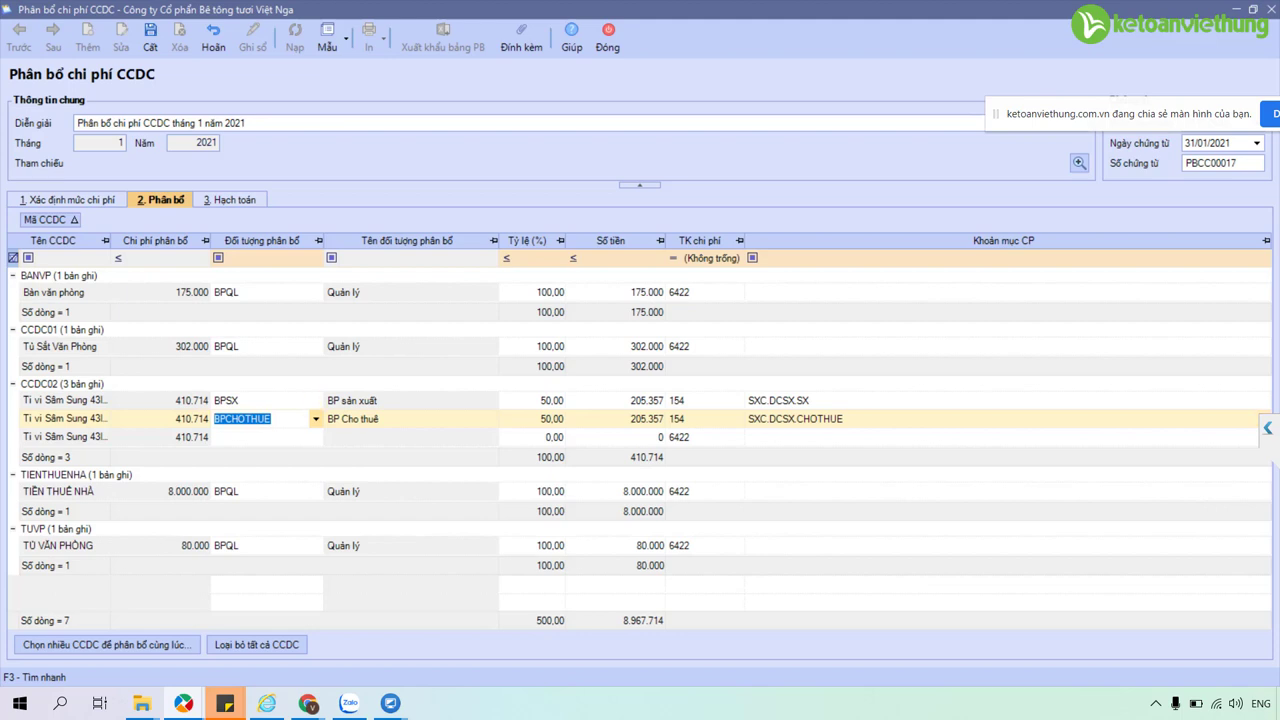
right_click(257, 415)
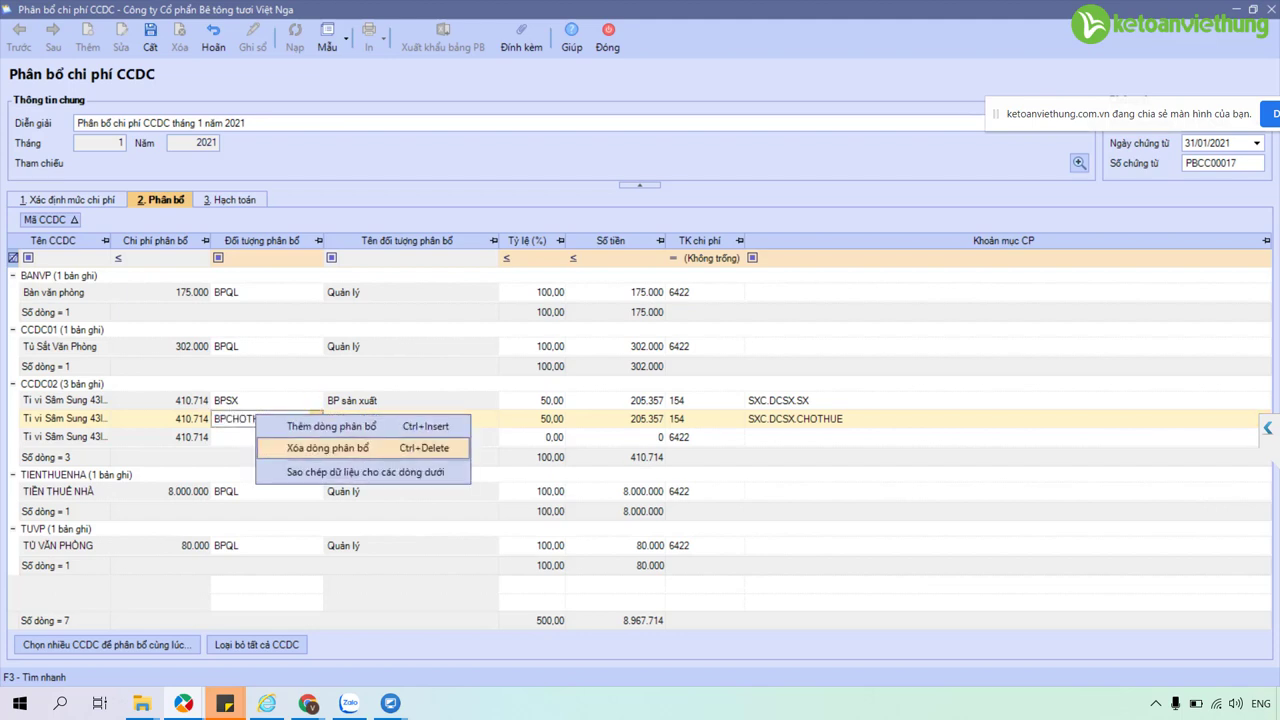
key(Up)
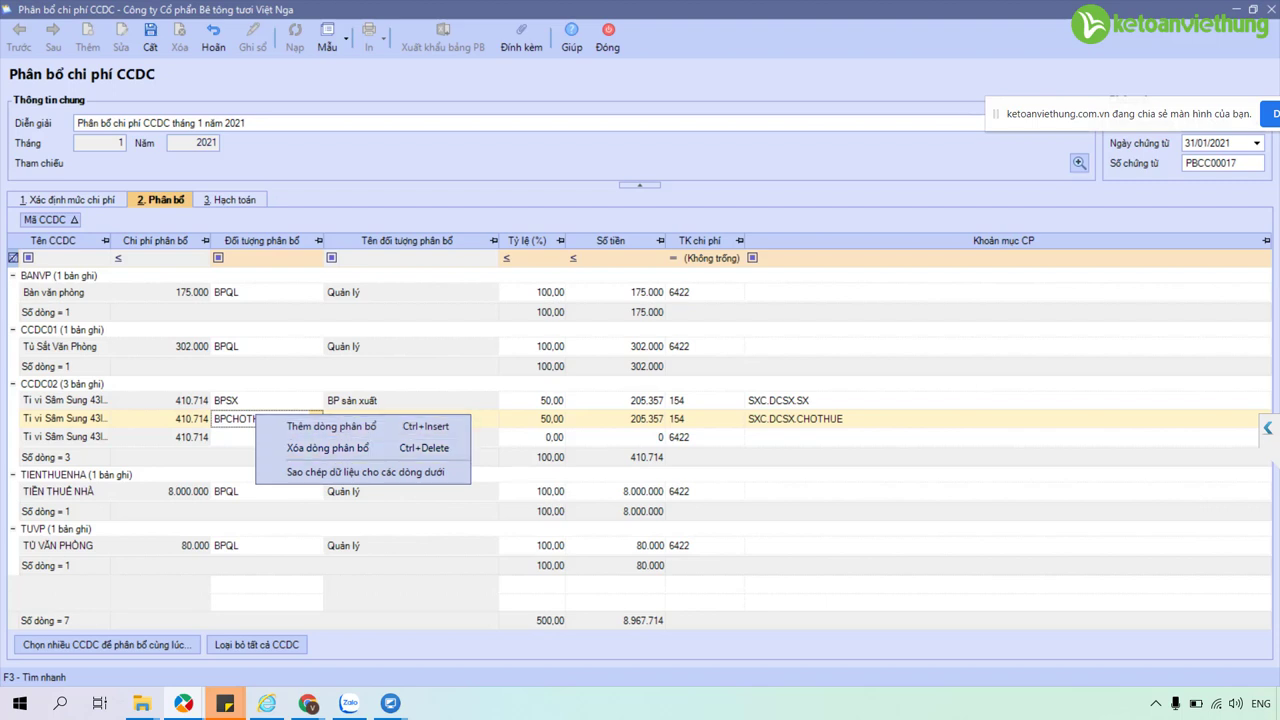
click(372, 400)
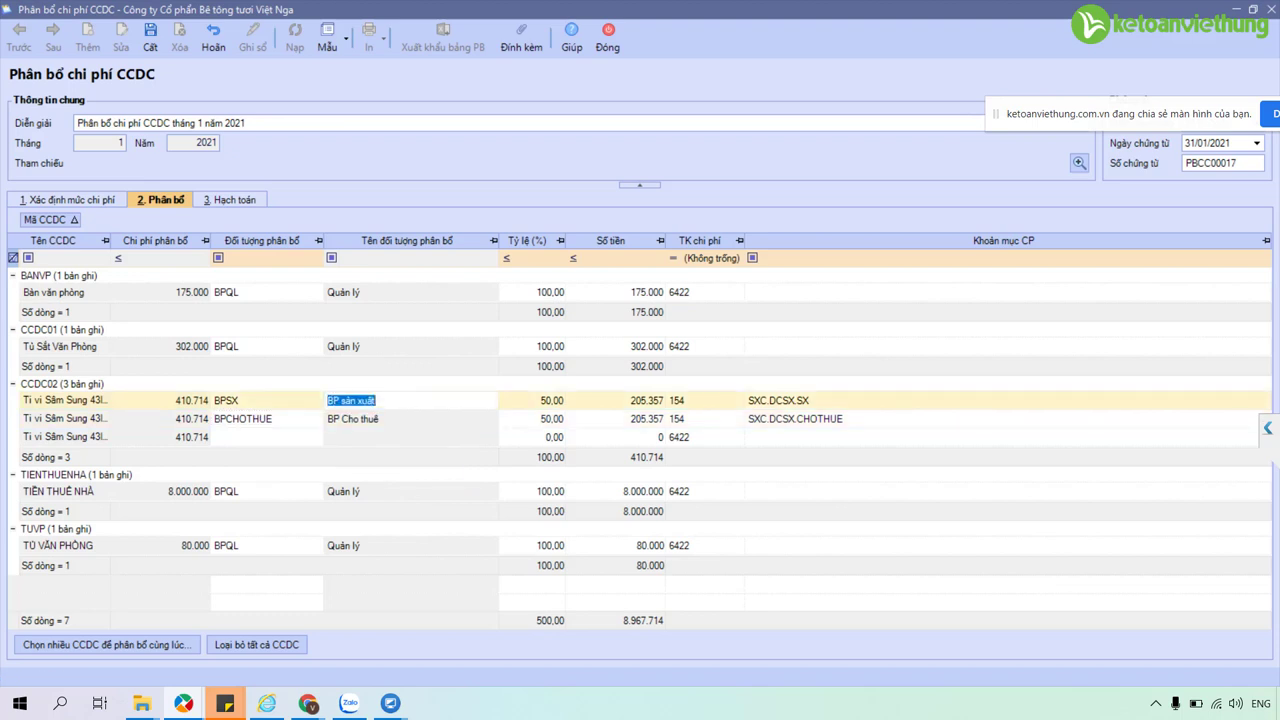
key(Down)
key(Up)
key(Down)
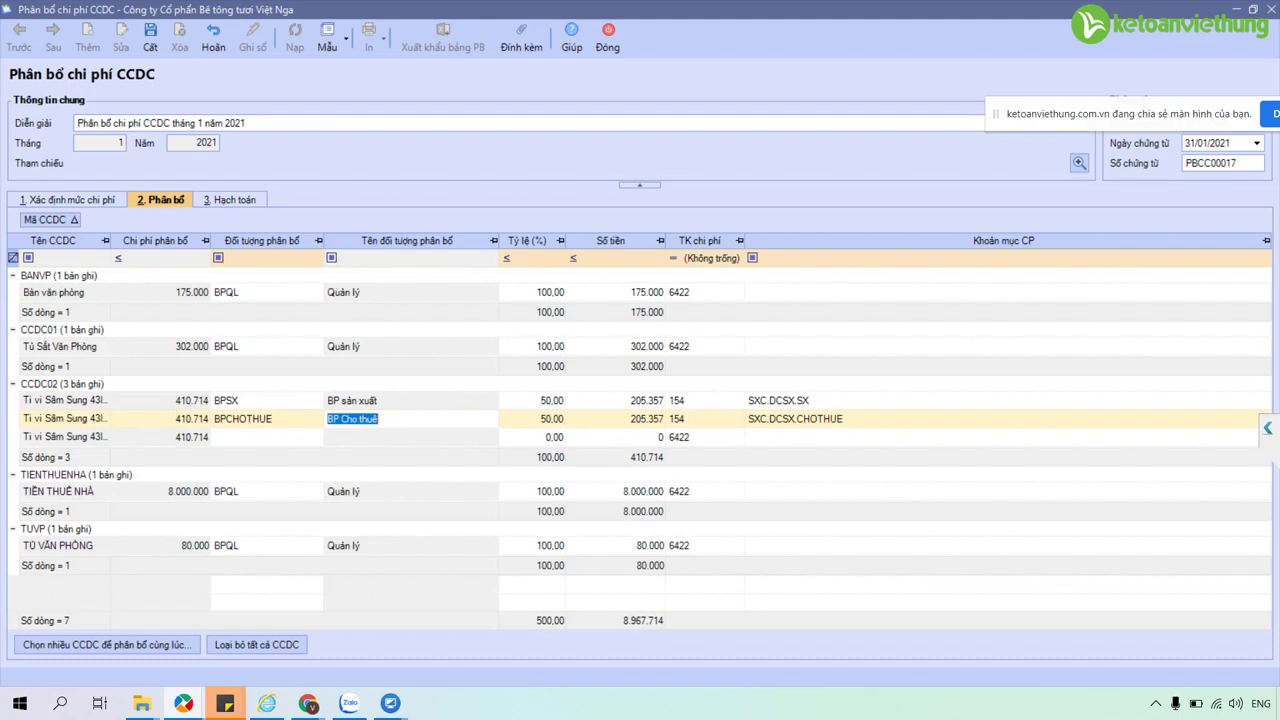
key(shift+Tab)
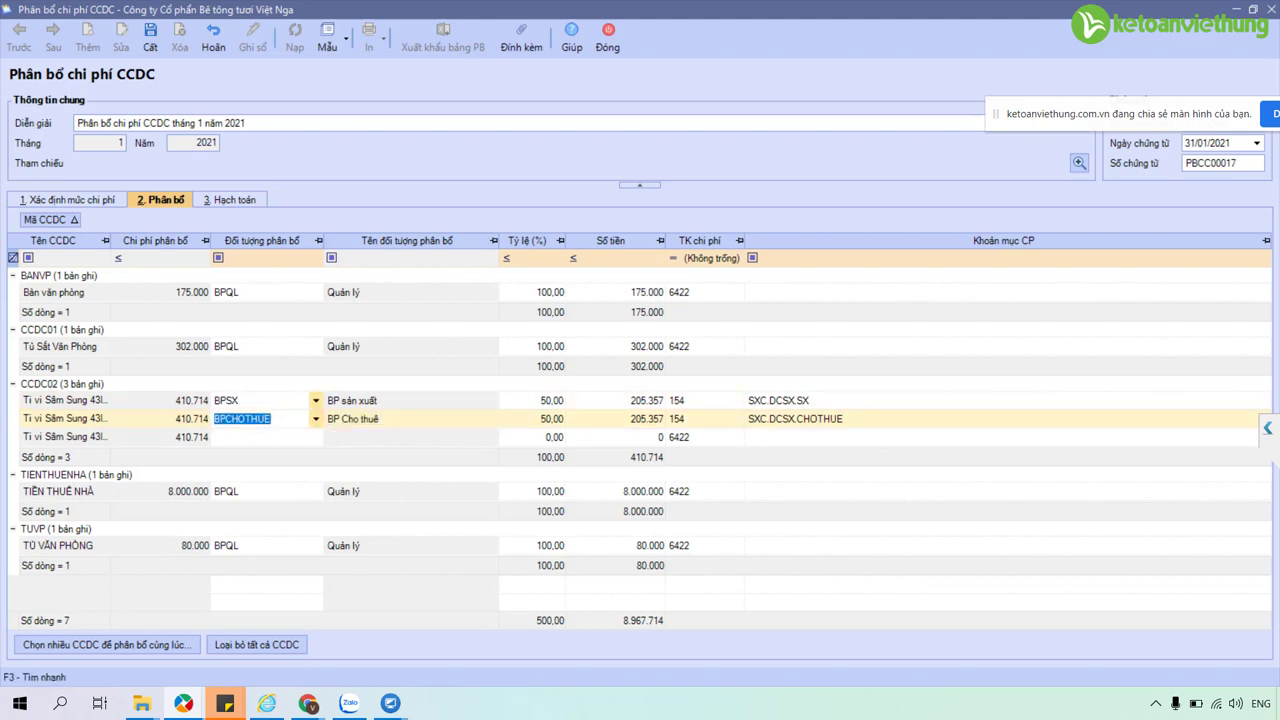
click(532, 400)
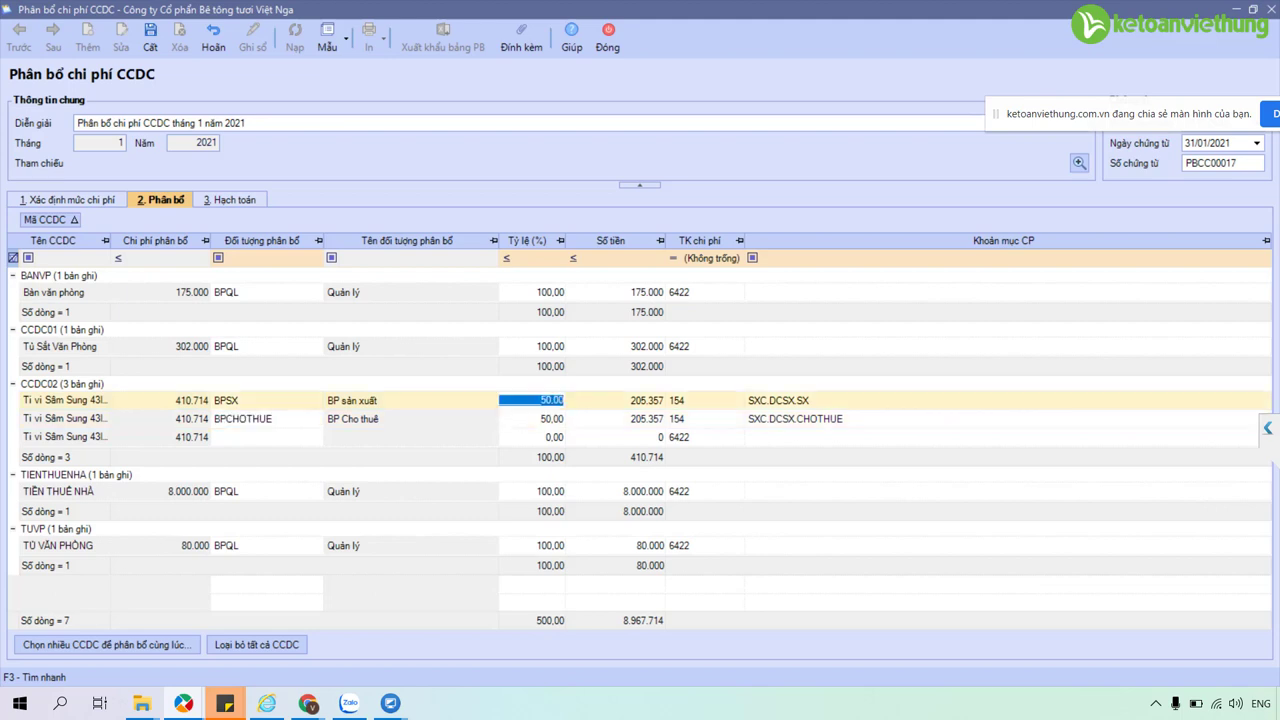
click(532, 418)
Delete the blank third allocation line and the BPCHOTHUE line from CCDC02, leaving only its BPSX line.
click(246, 436)
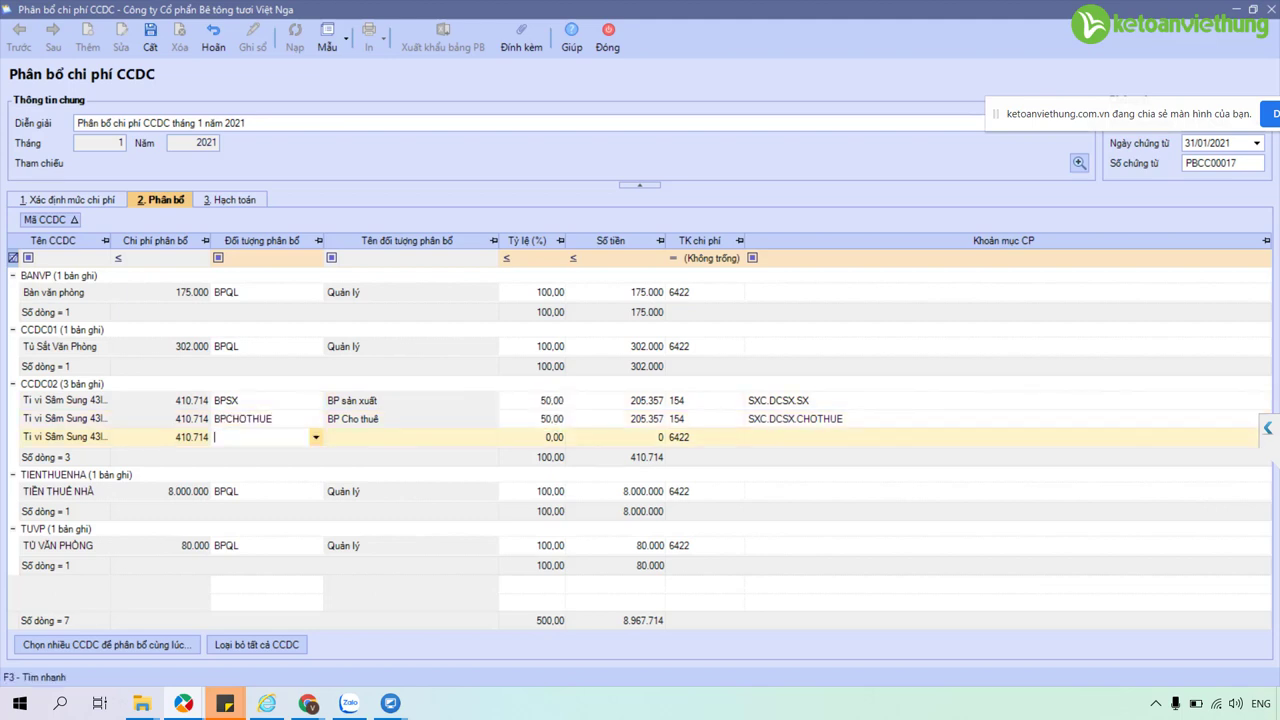
right_click(246, 436)
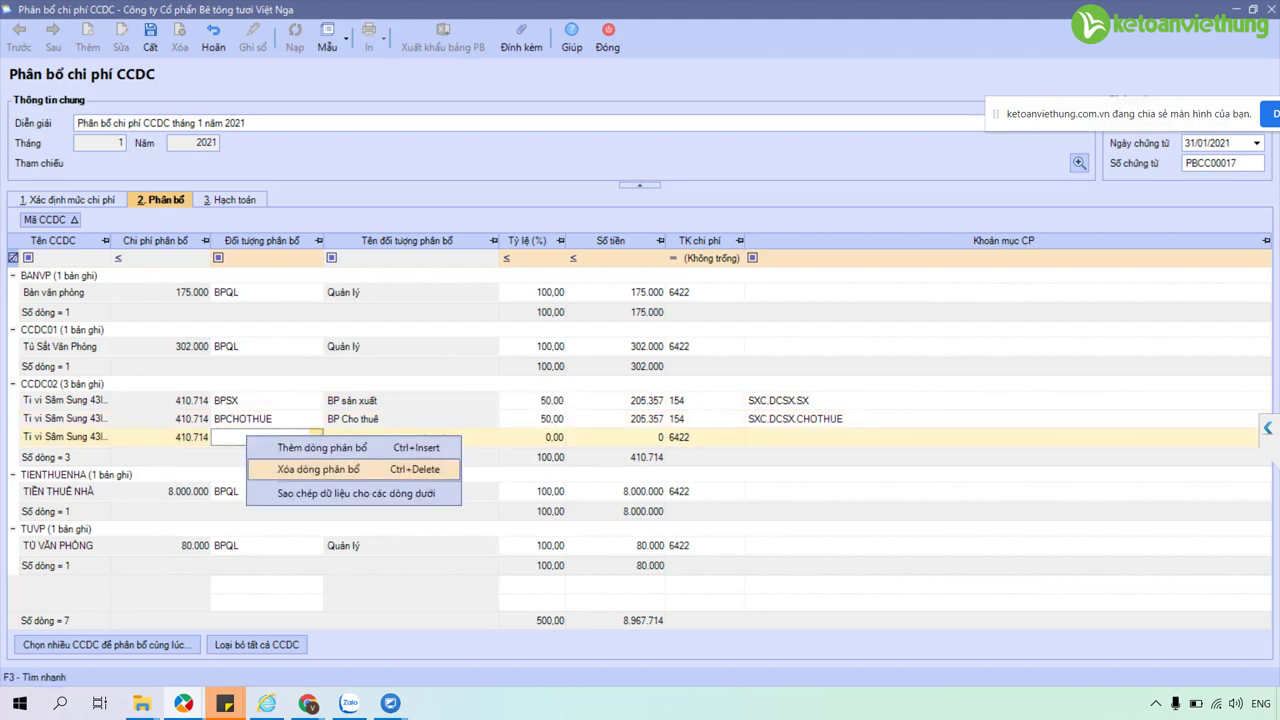
click(320, 469)
click(250, 419)
right_click(273, 418)
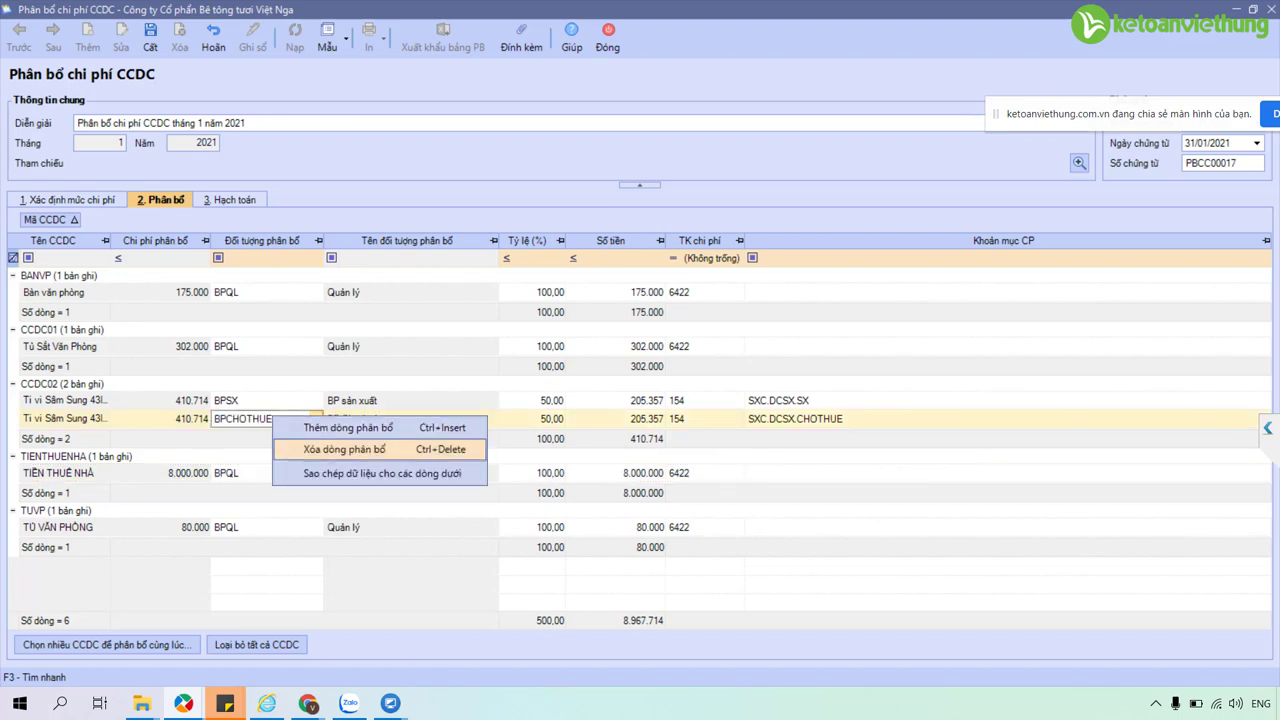
click(345, 449)
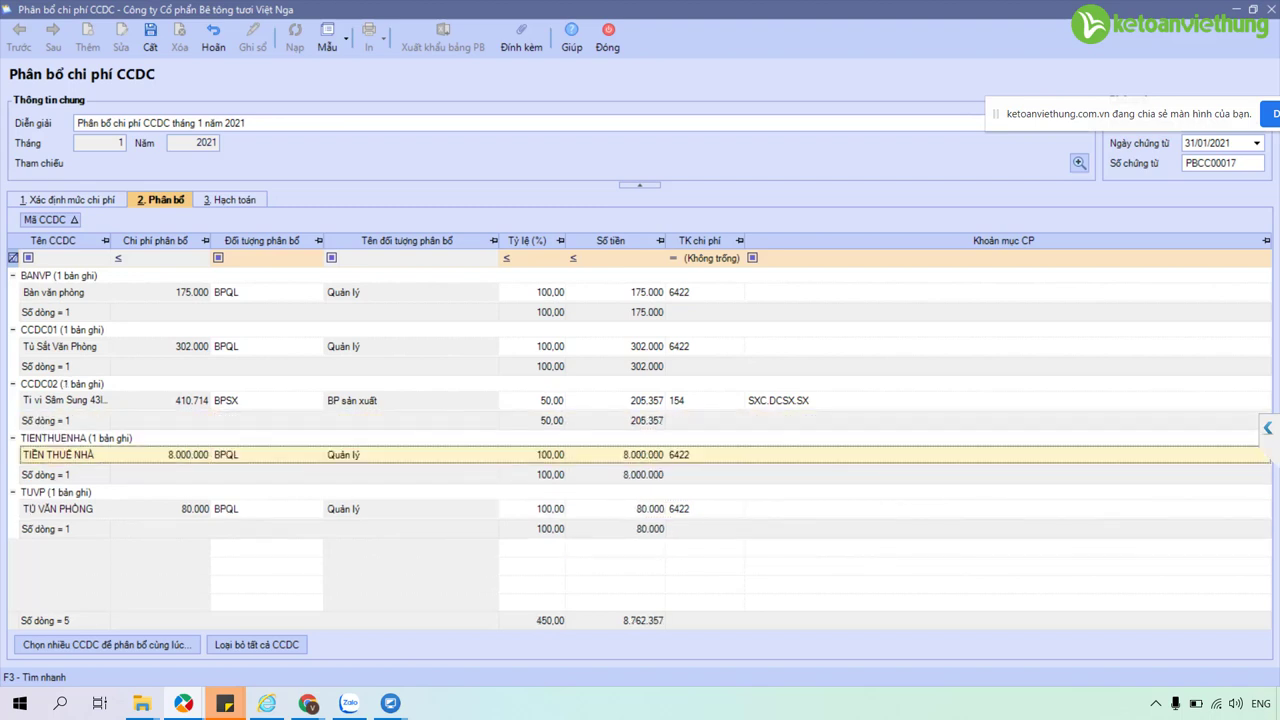
click(778, 400)
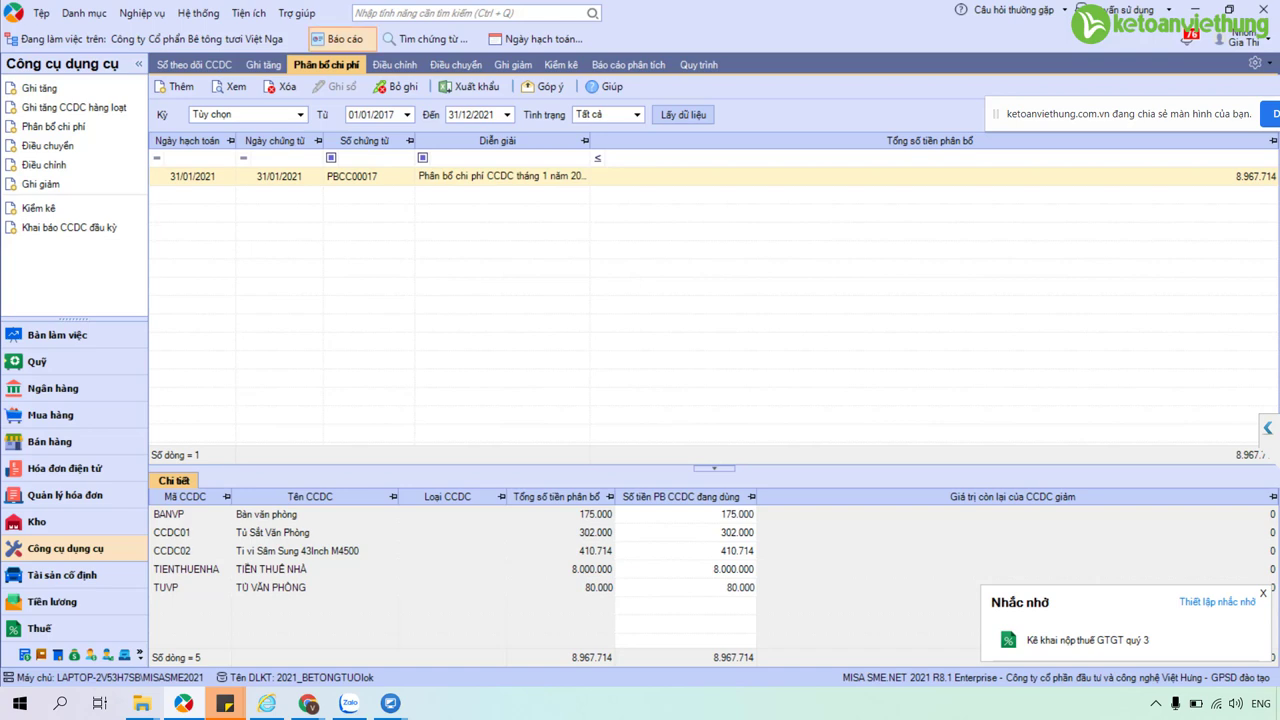
Generate the management trial balance report (Bảng cân đối tài khoản) for Tháng 1 at account level 3, with two-sided balances displayed.
click(340, 39)
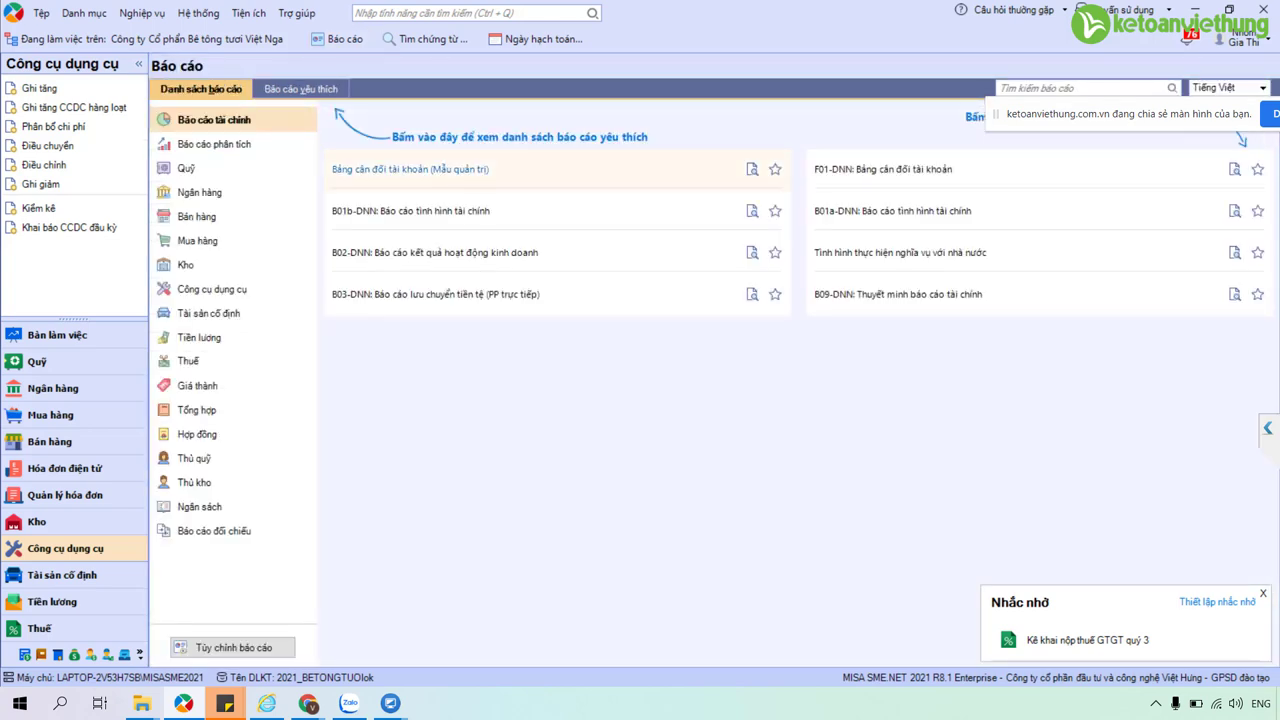
click(410, 169)
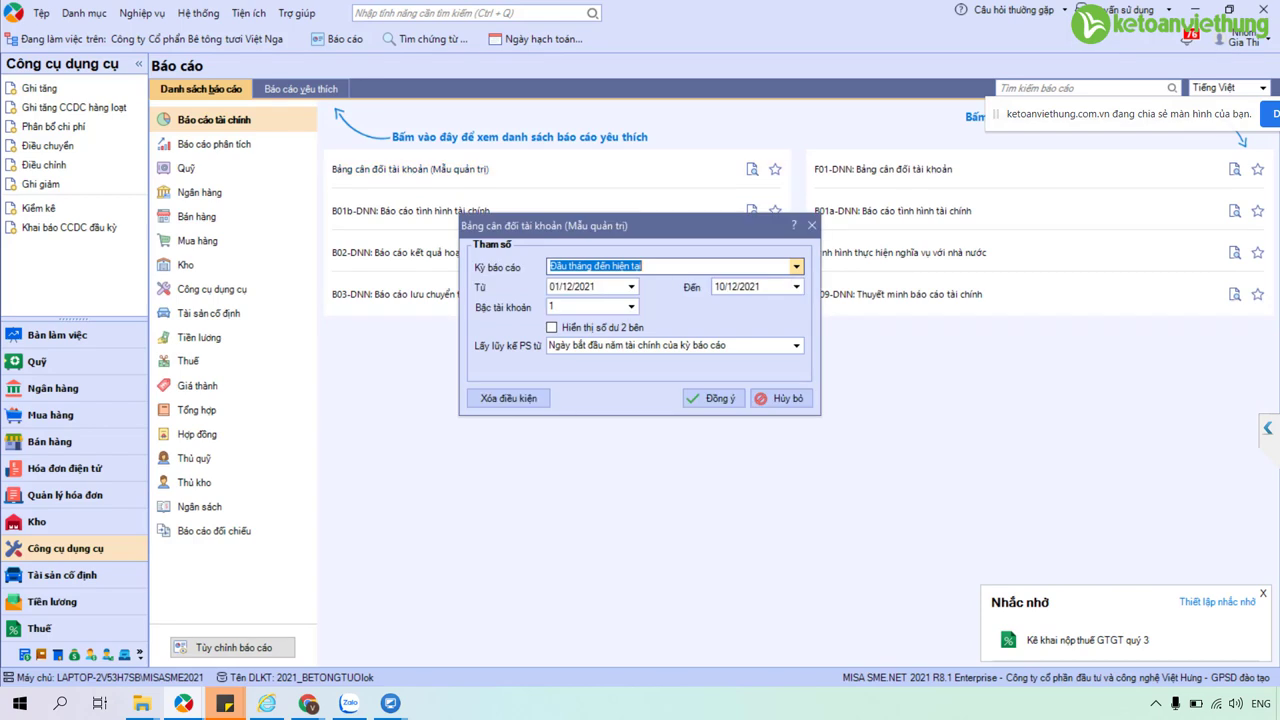
text(Tháng 1)
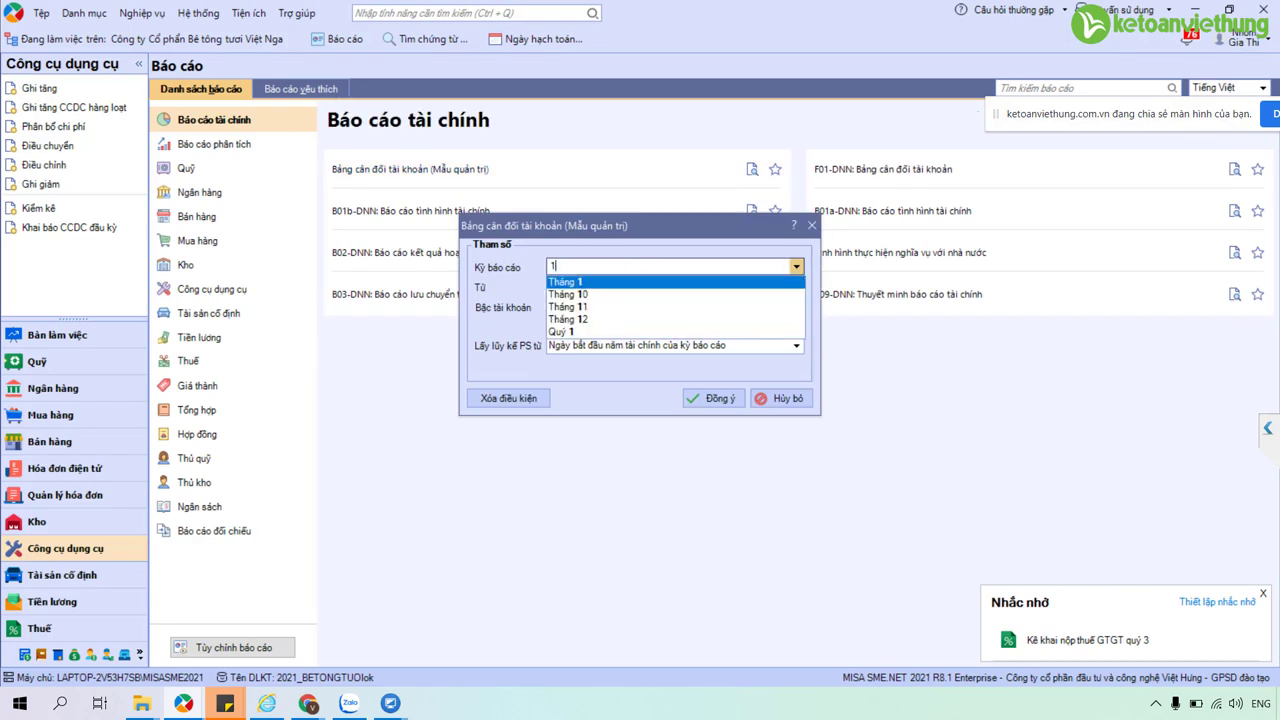
click(631, 306)
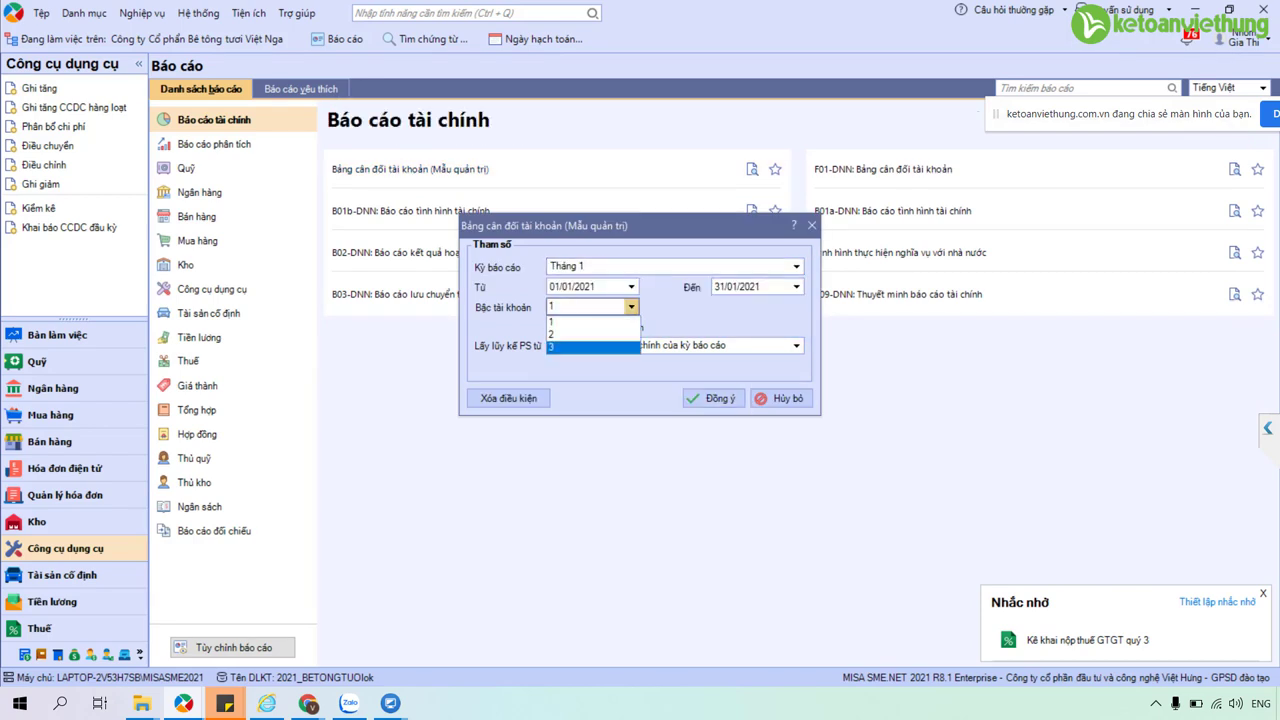
click(592, 348)
click(552, 327)
click(713, 398)
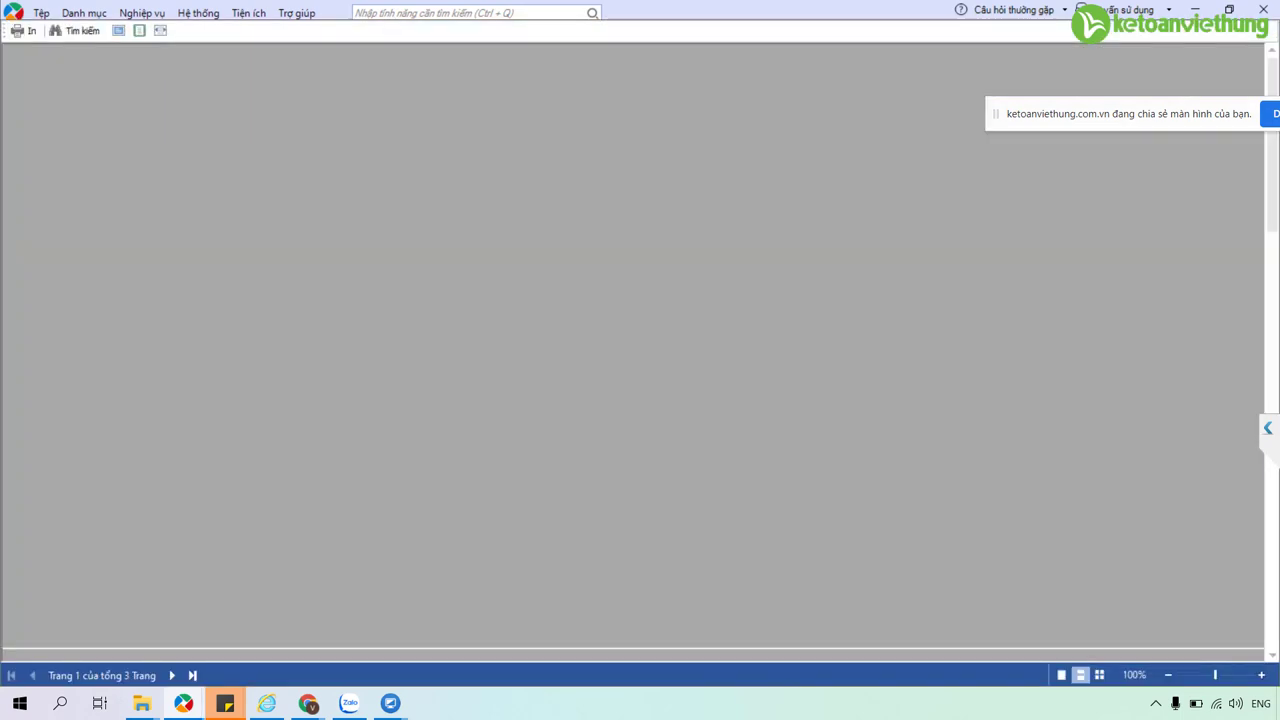
Export the trial balance report to a Microsoft Excel file and open the exported workbook in Excel.
scroll(242, 448, down, 3)
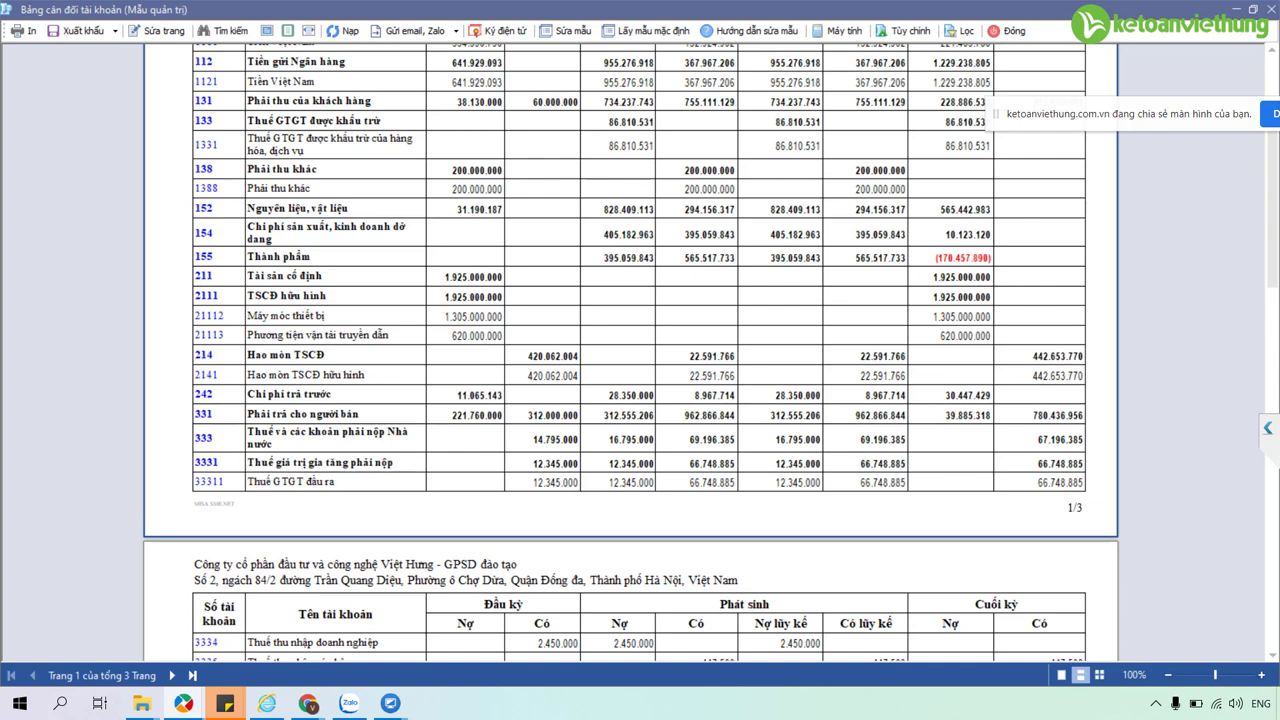
click(83, 30)
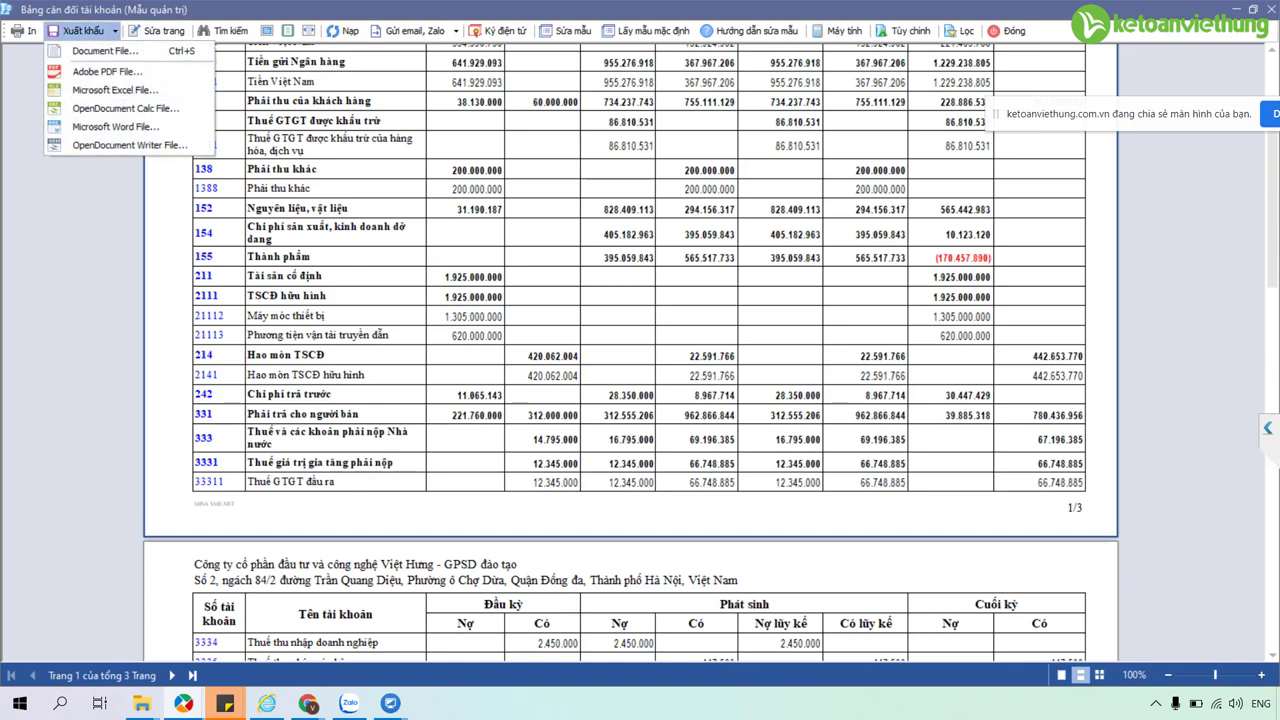
click(105, 90)
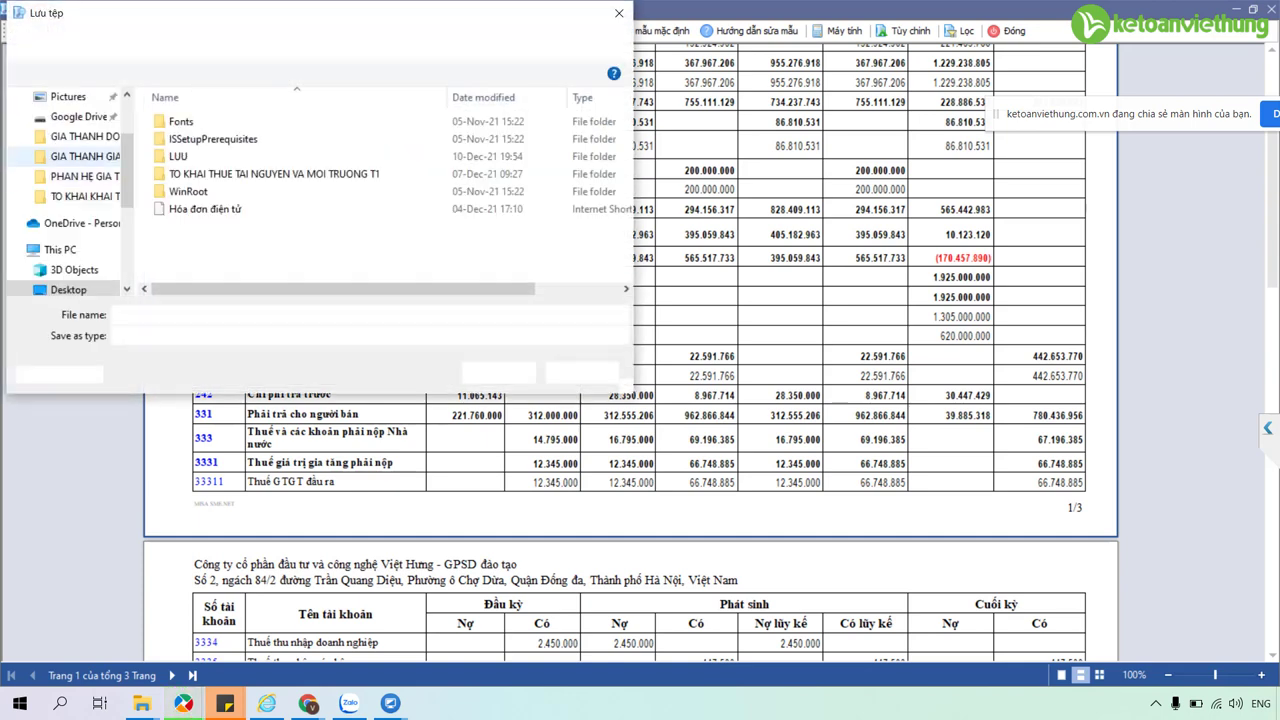
click(498, 372)
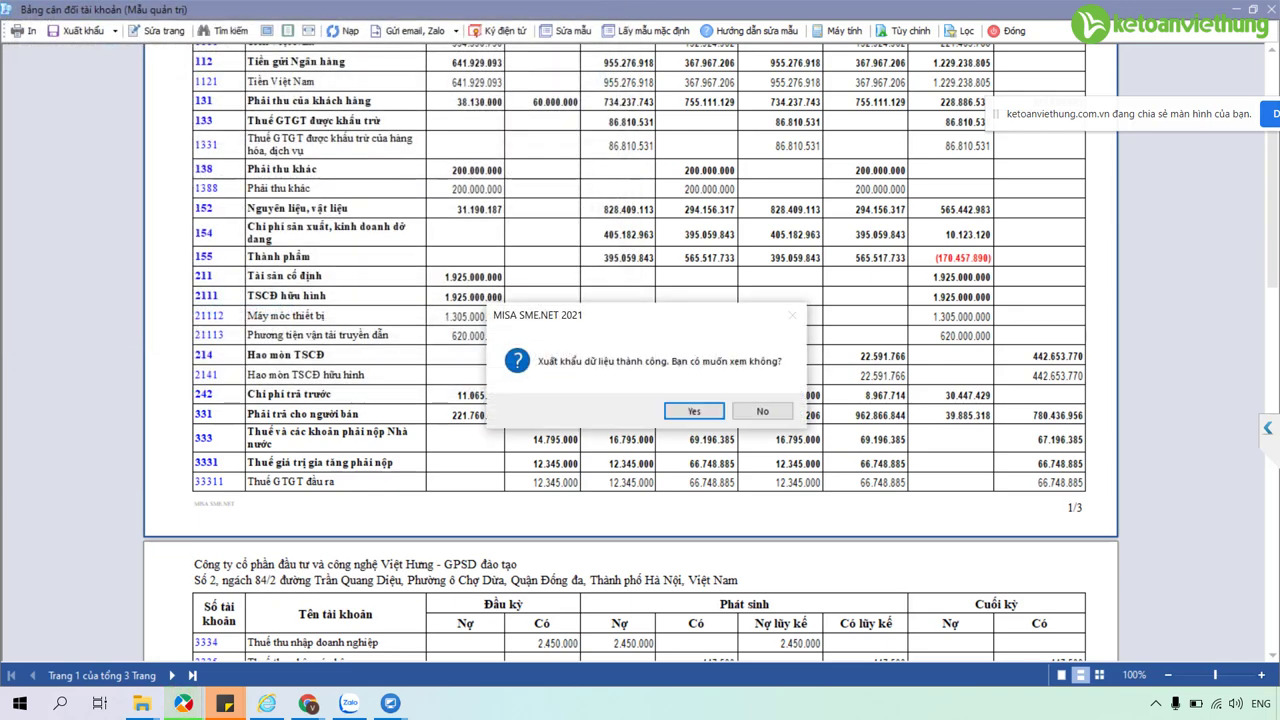
click(694, 411)
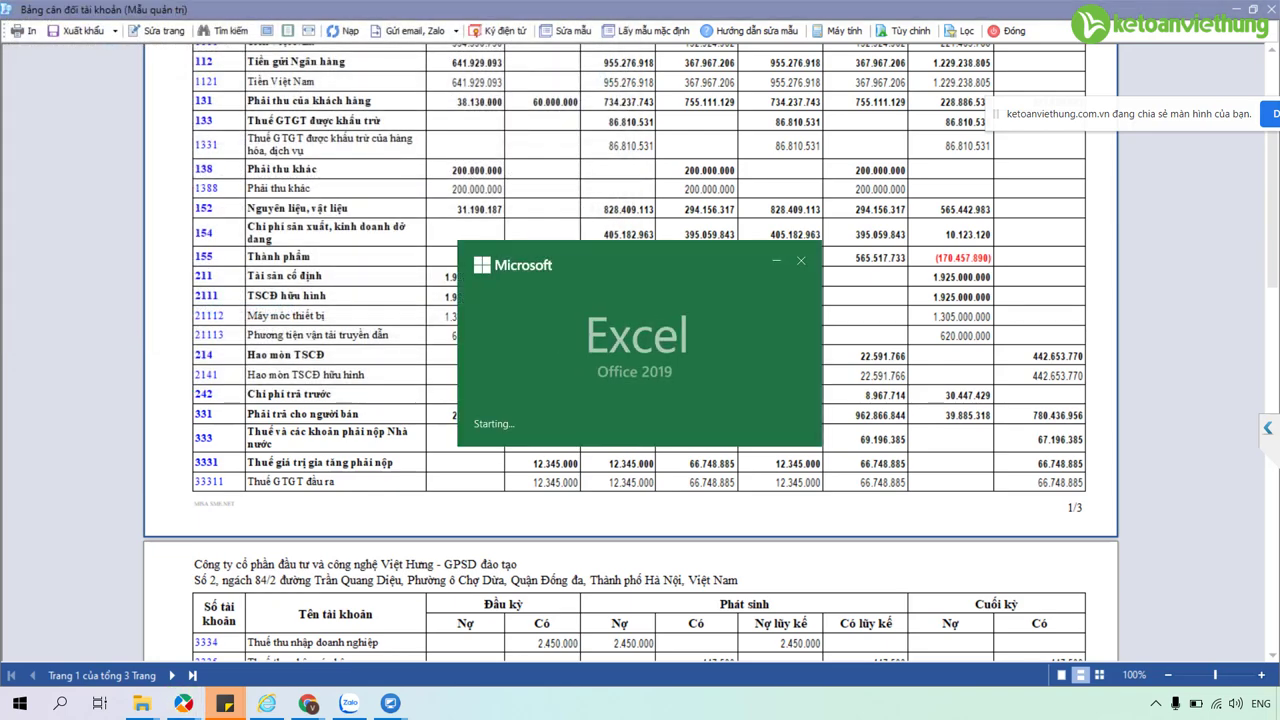
Highlight account 242's closing debit balance in cell P29 in yellow.
scroll(640, 430, down, 7)
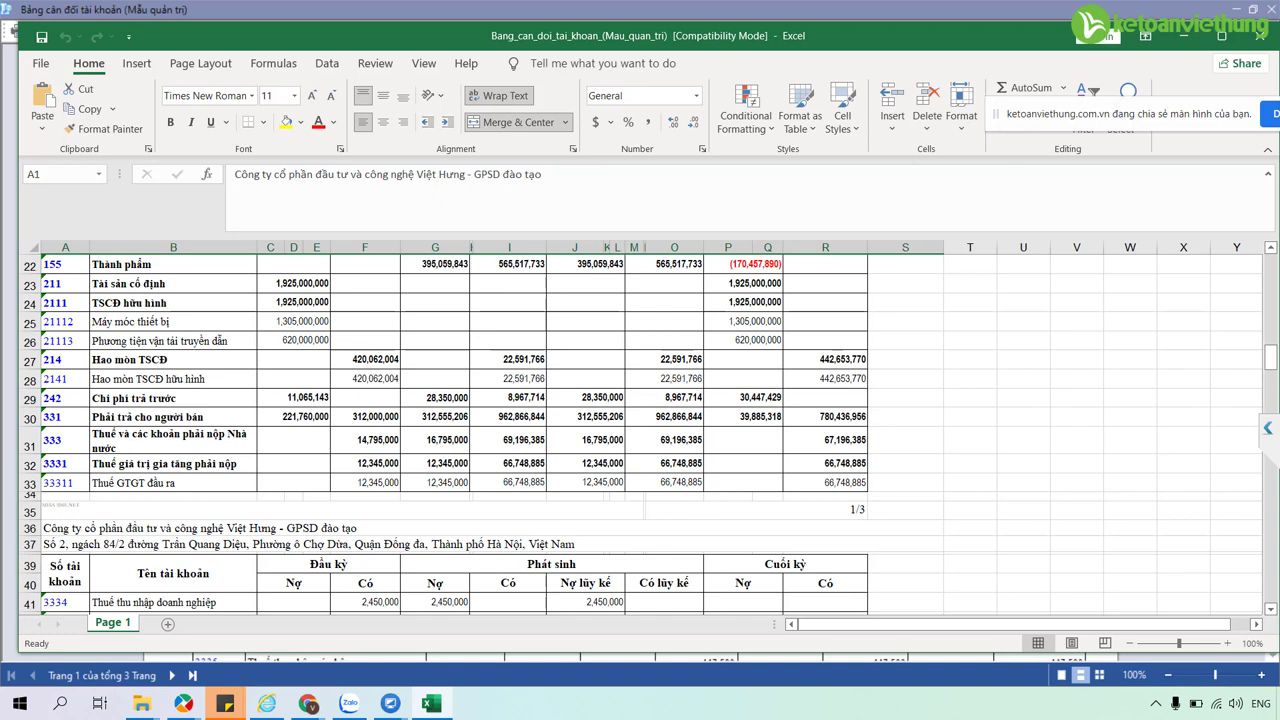
click(755, 397)
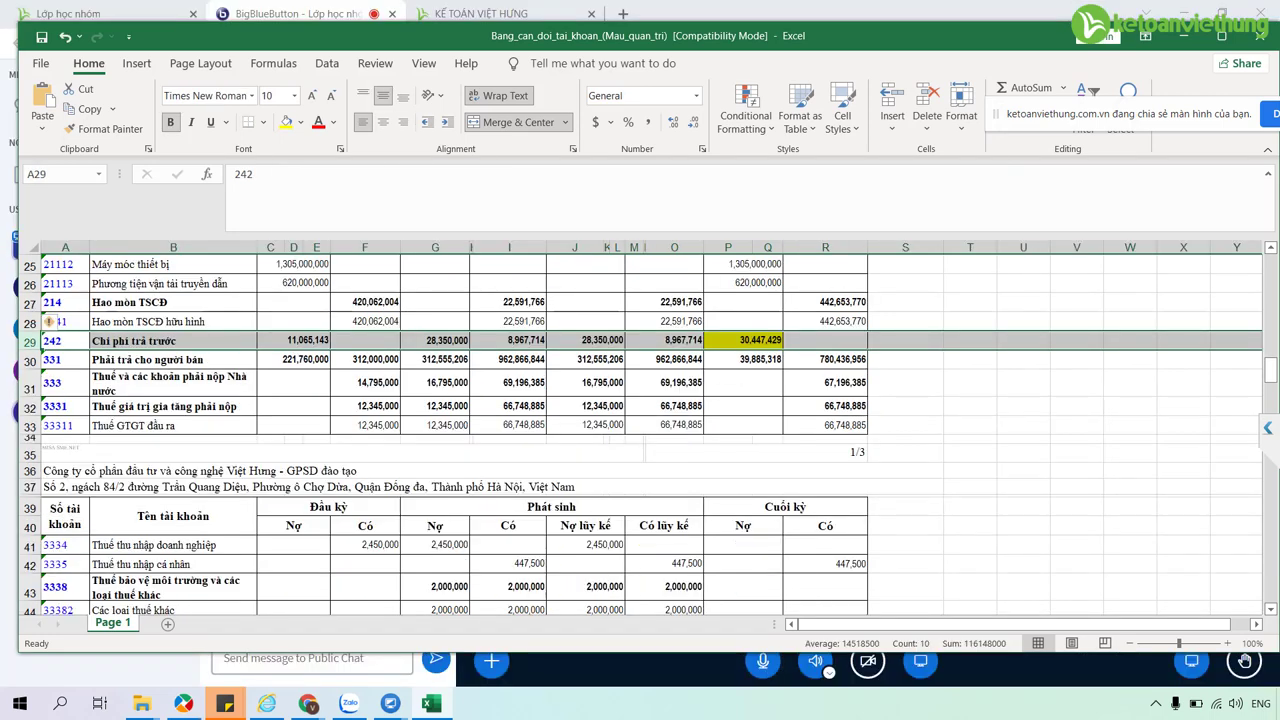
click(743, 340)
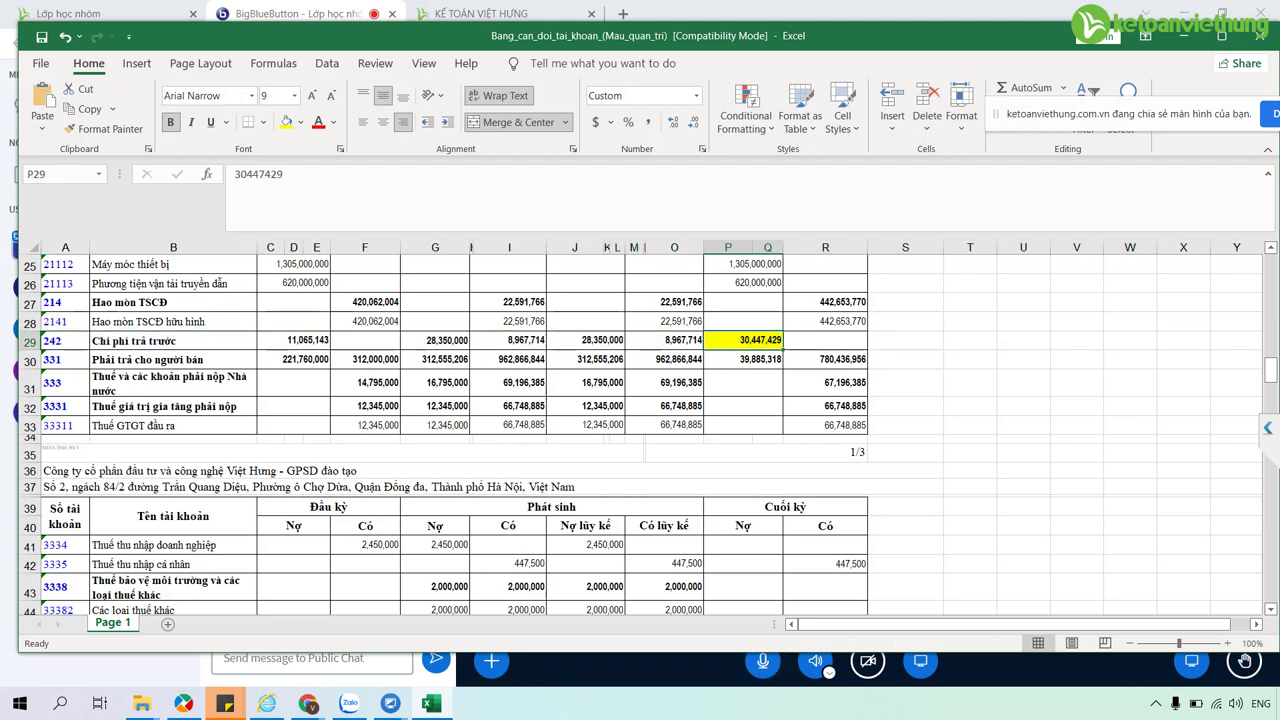
Examine account 242's period movements and its closing debit and credit balances in row 29.
click(825, 340)
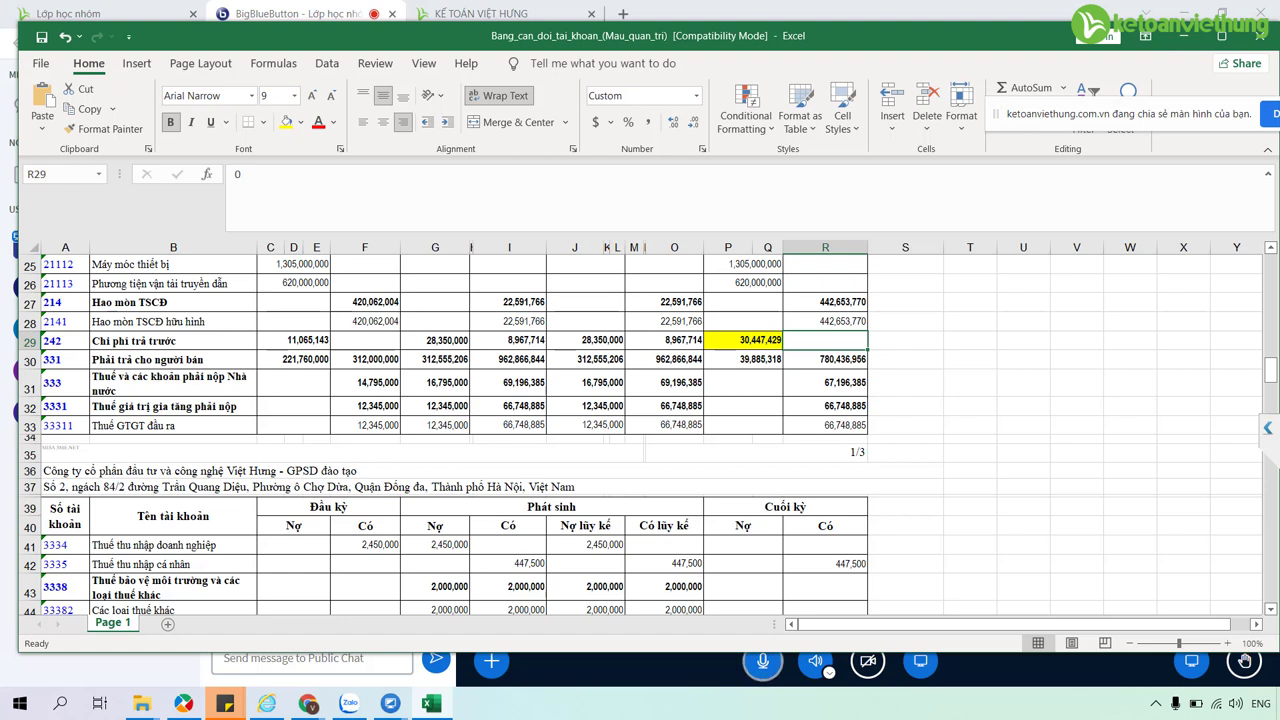
click(743, 340)
click(825, 340)
click(743, 340)
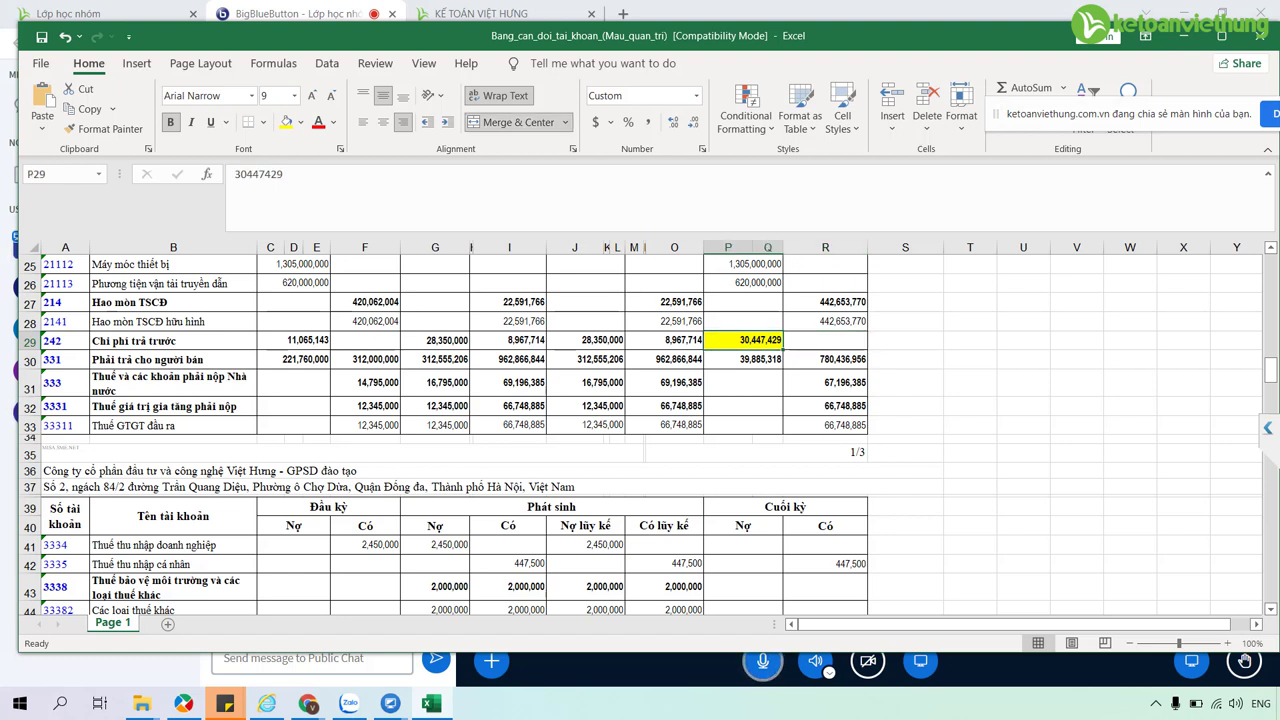
click(30, 340)
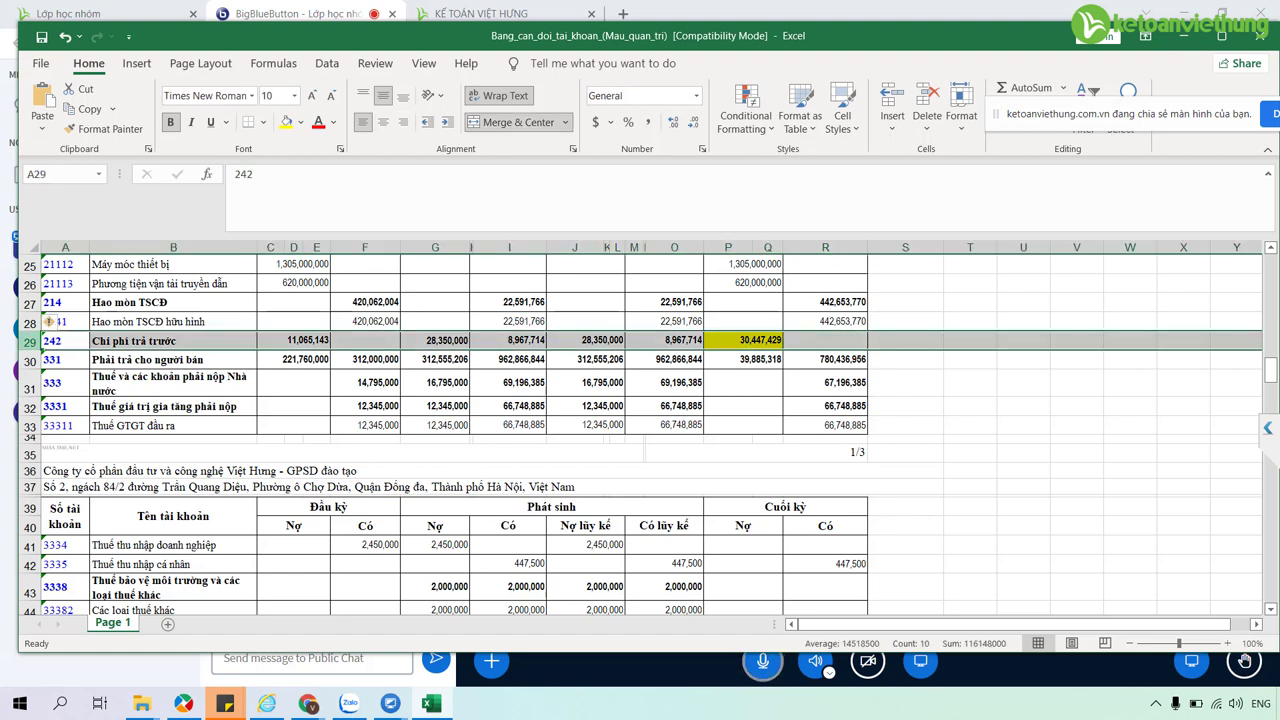
click(743, 340)
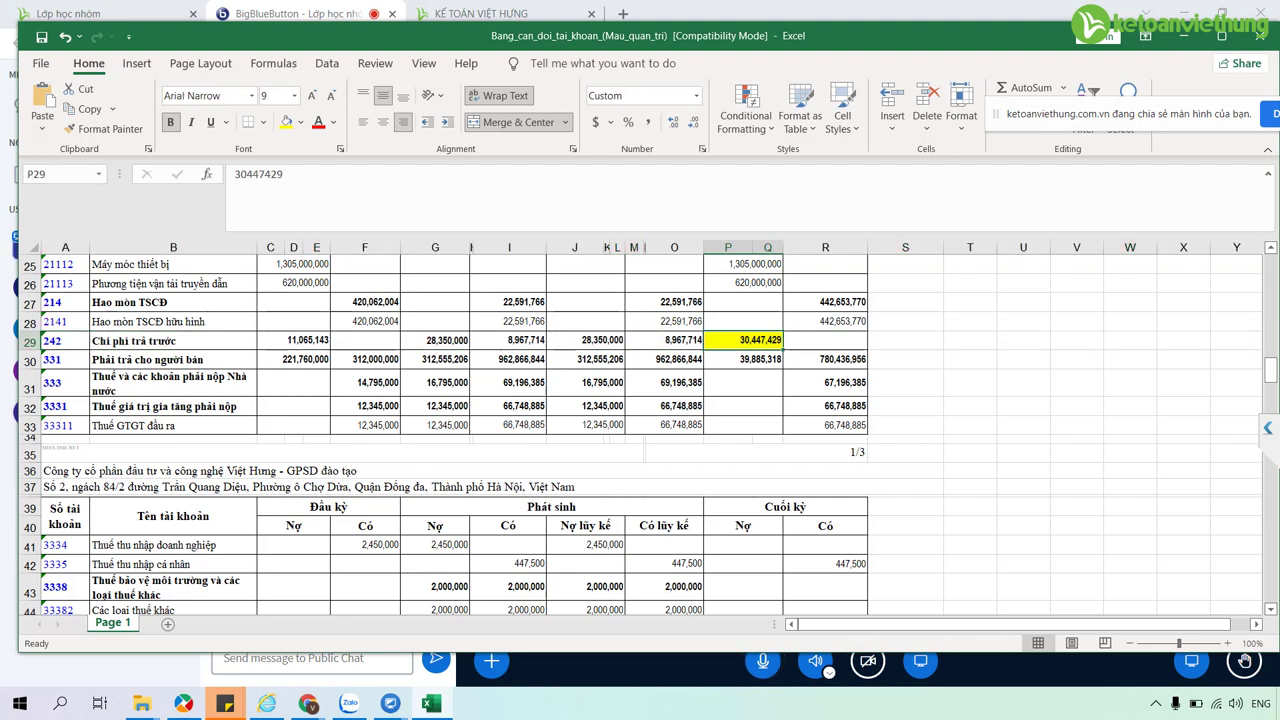
drag(434, 340, 664, 340)
click(743, 340)
click(825, 340)
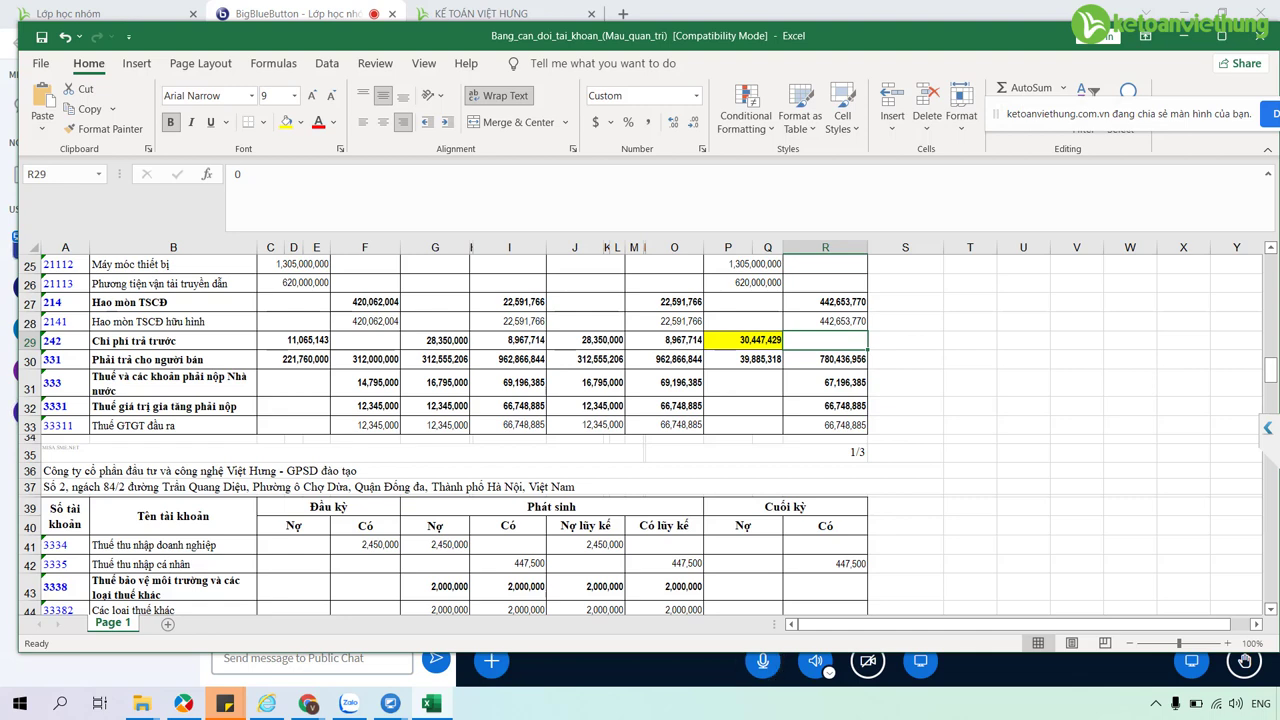
Switch to MISA and generate the tool and equipment allocation report (Bảng tính phân bổ công cụ dụng cụ) for Tháng 1.
click(183, 703)
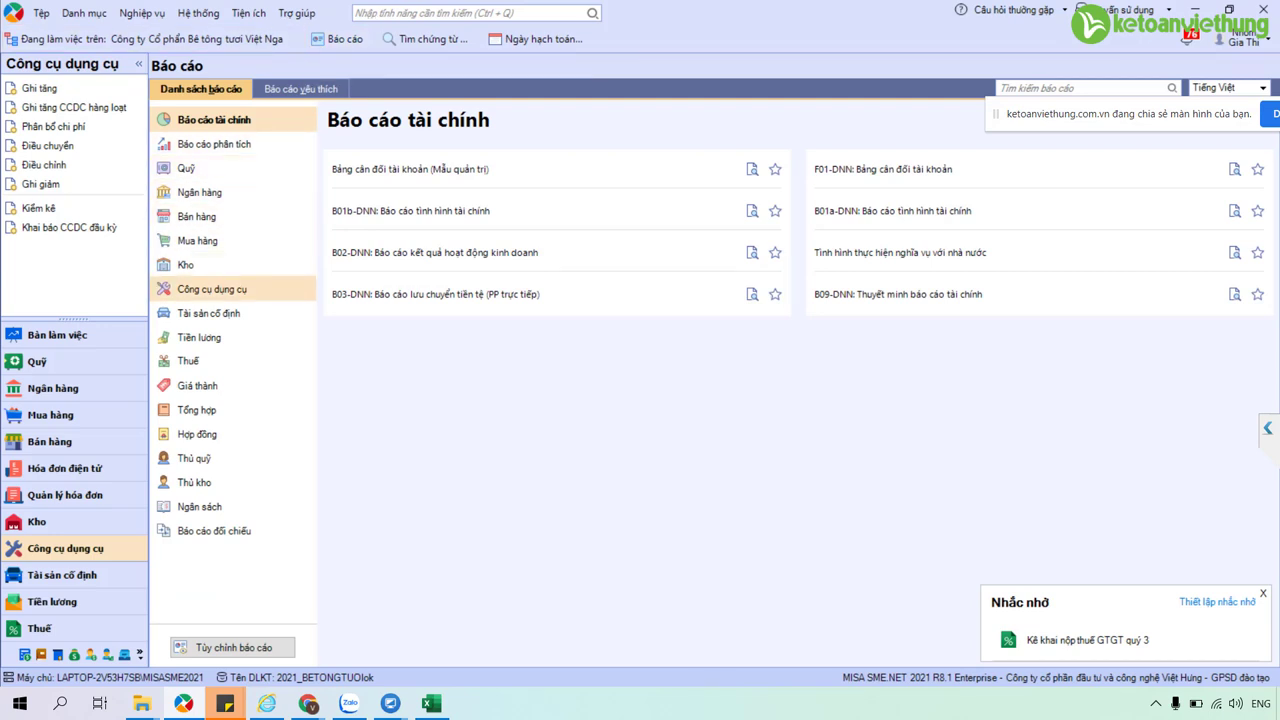
click(212, 289)
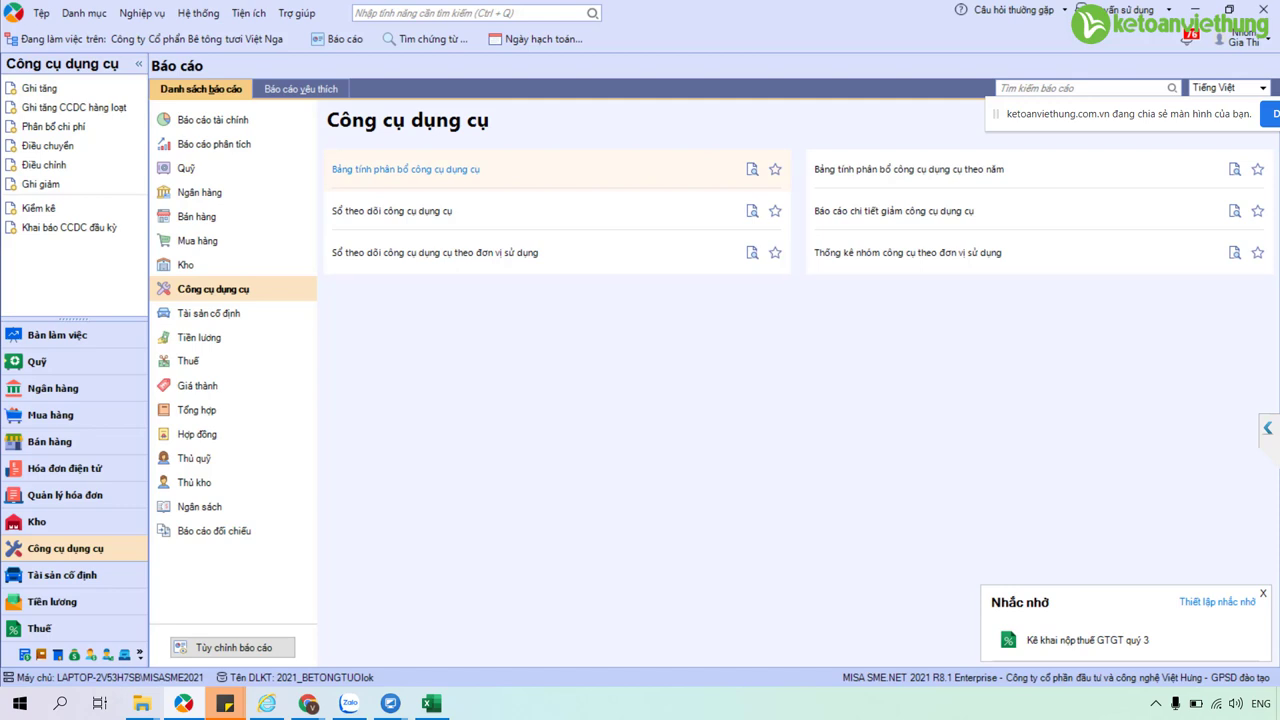
click(405, 169)
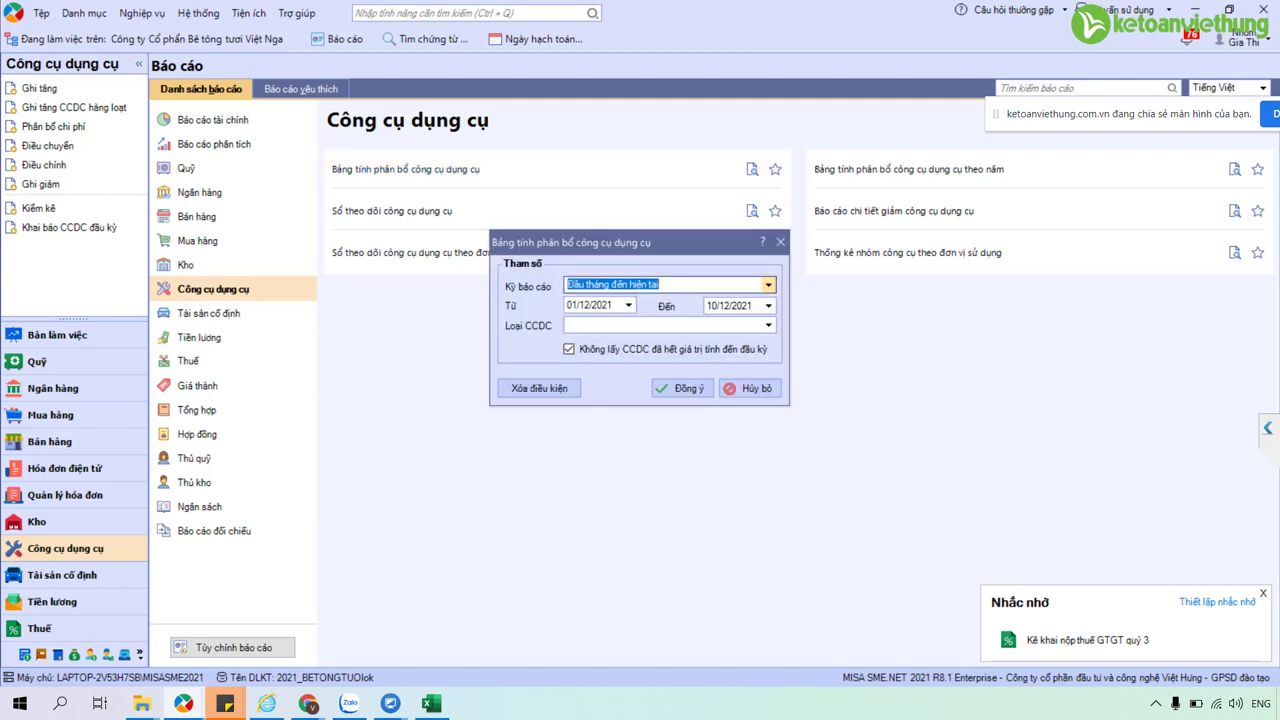
text(1)
click(583, 300)
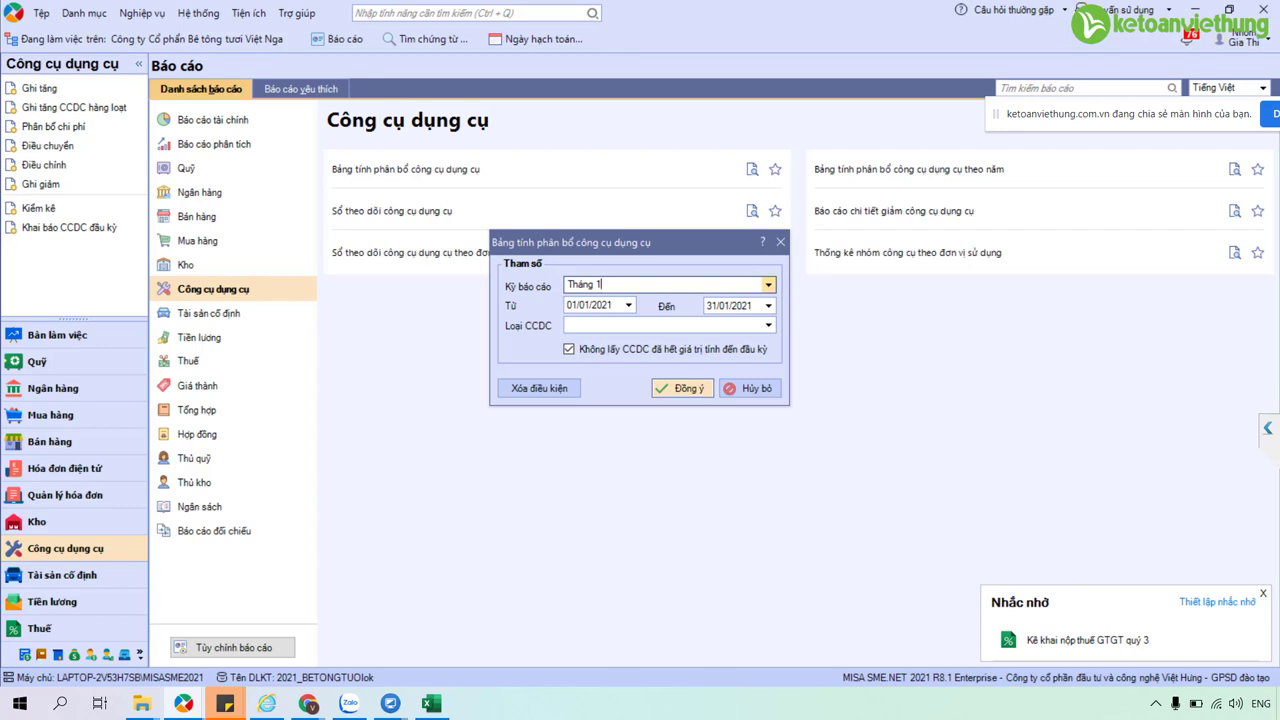
key(Return)
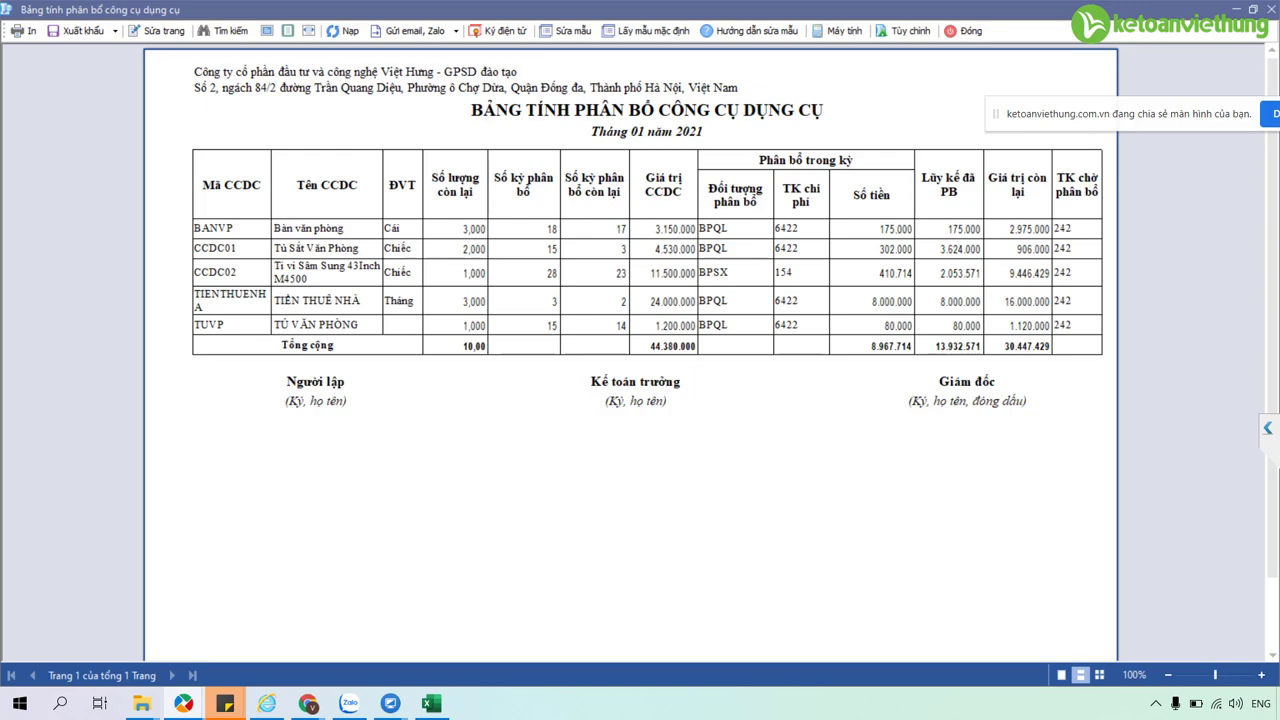
Compare account 242's closing debit balance in Excel with the allocation report's total remaining value, and close the allocation report.
click(431, 703)
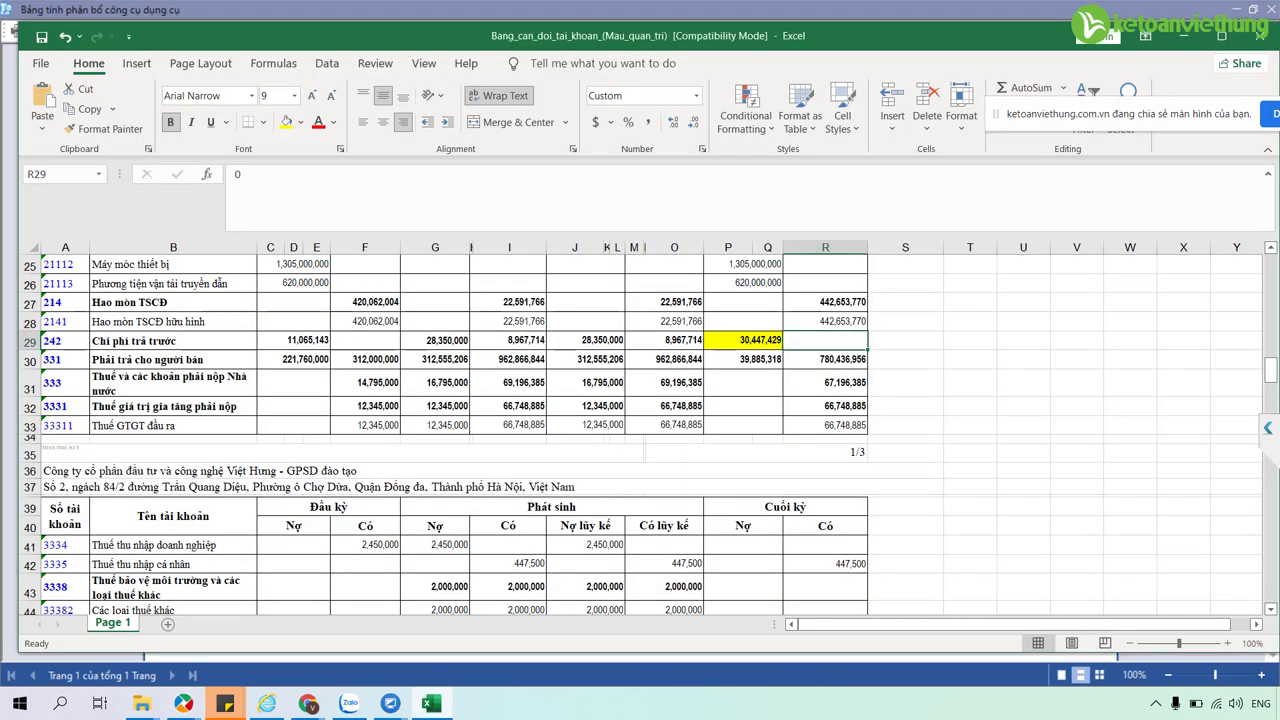
click(743, 340)
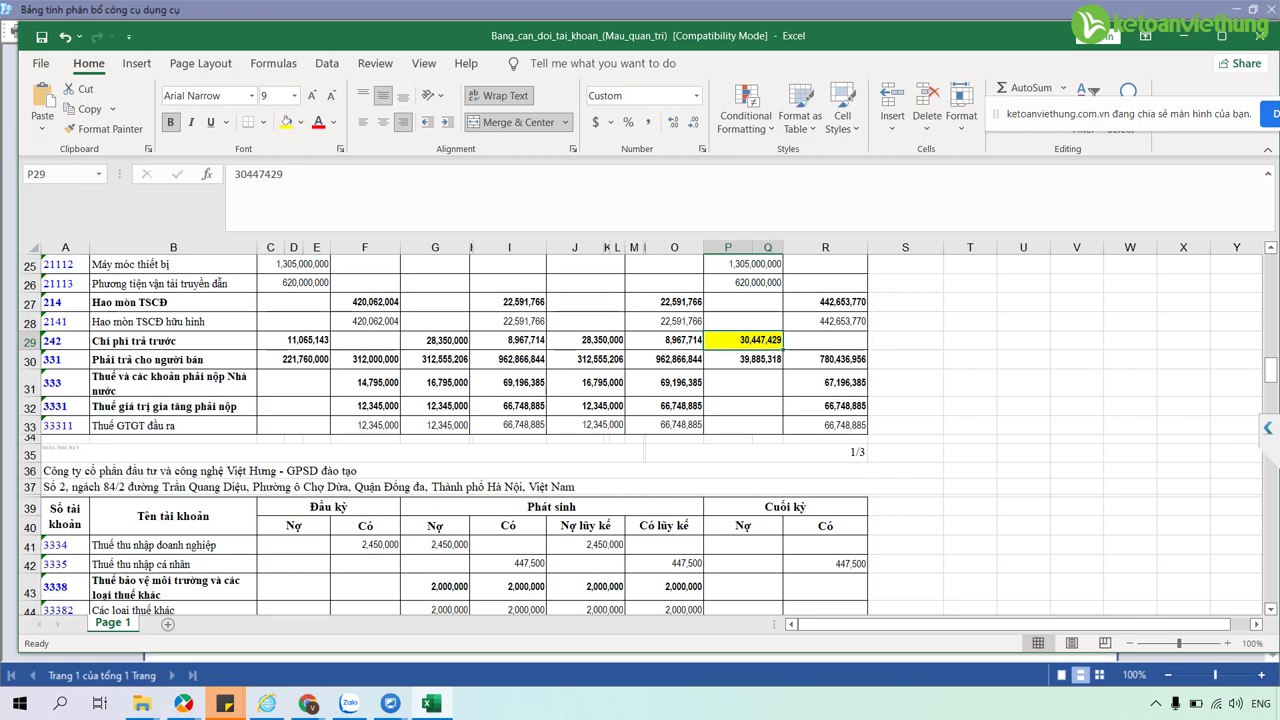
click(1185, 36)
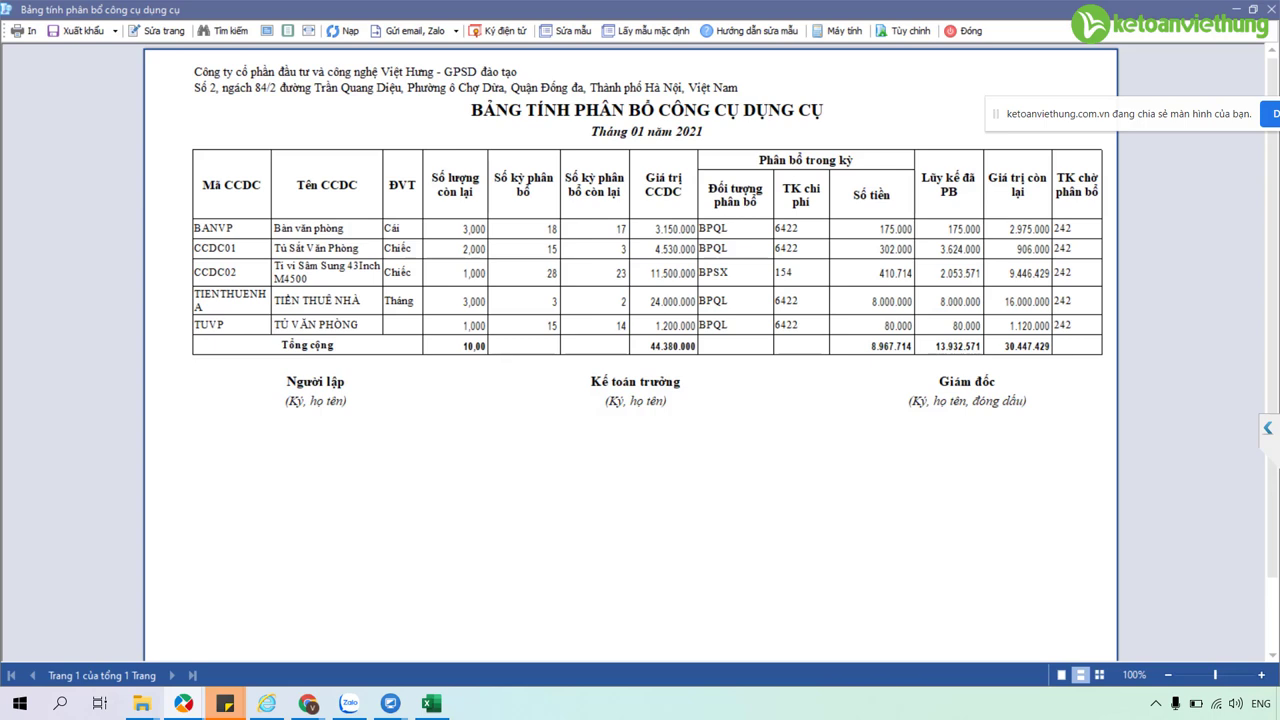
click(965, 30)
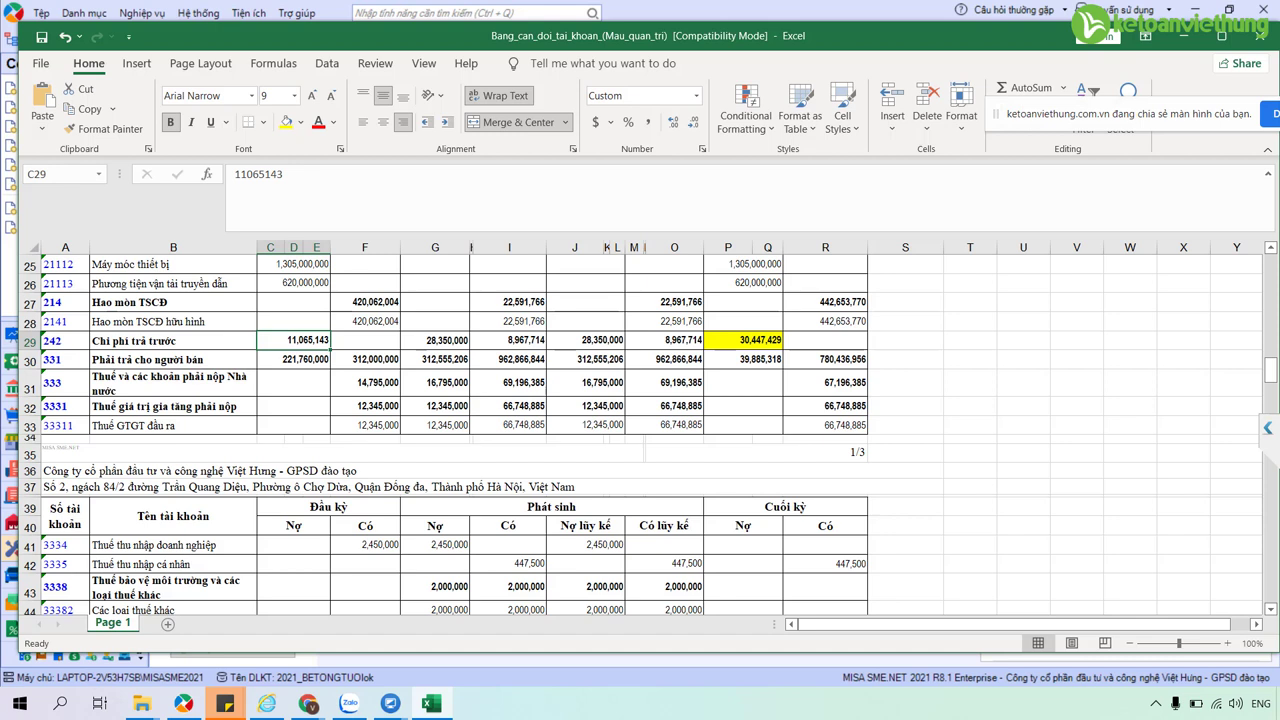
Examine account 242's opening balances, period debit and credit movements, and closing balances in row 29 of the Excel trial balance.
click(365, 340)
click(435, 340)
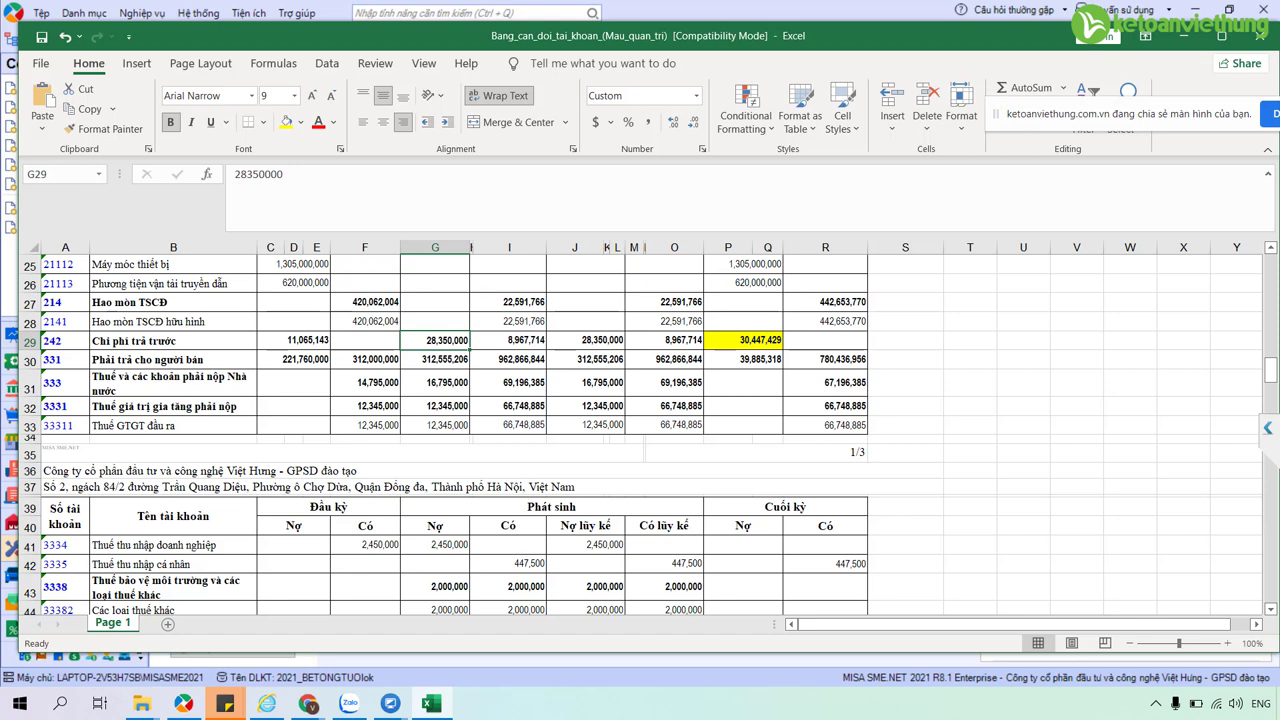
click(508, 340)
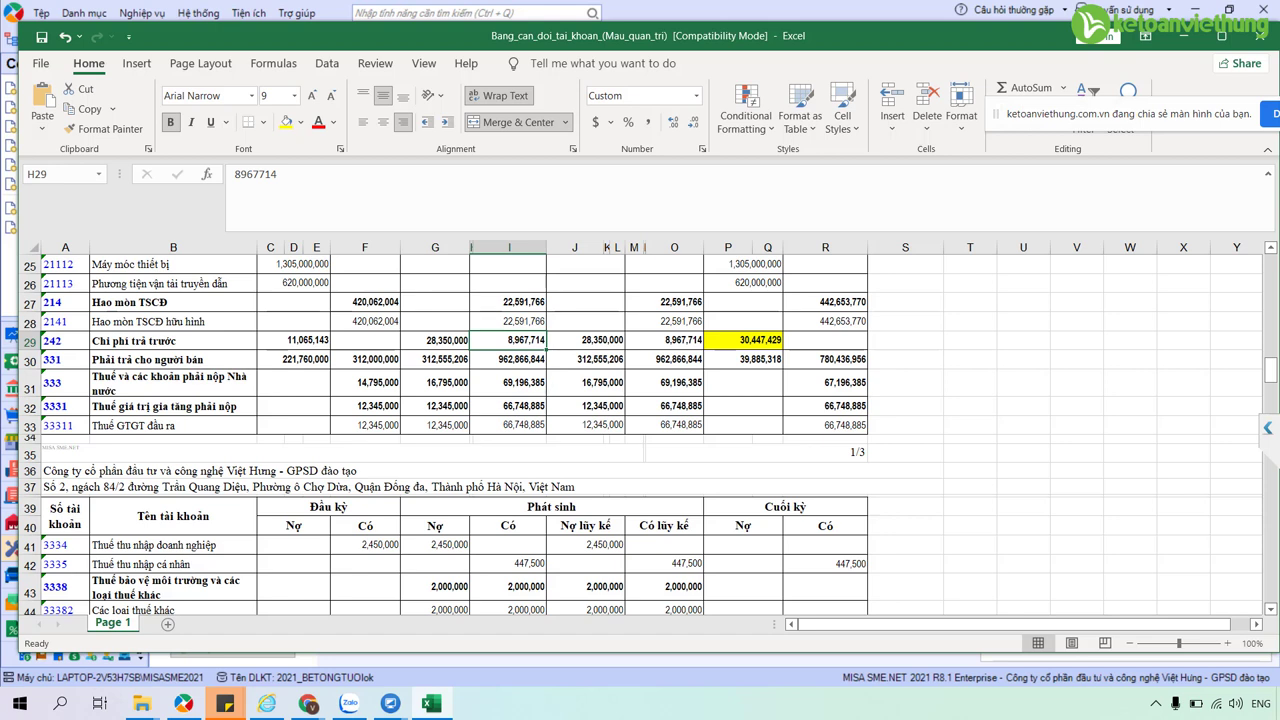
click(743, 340)
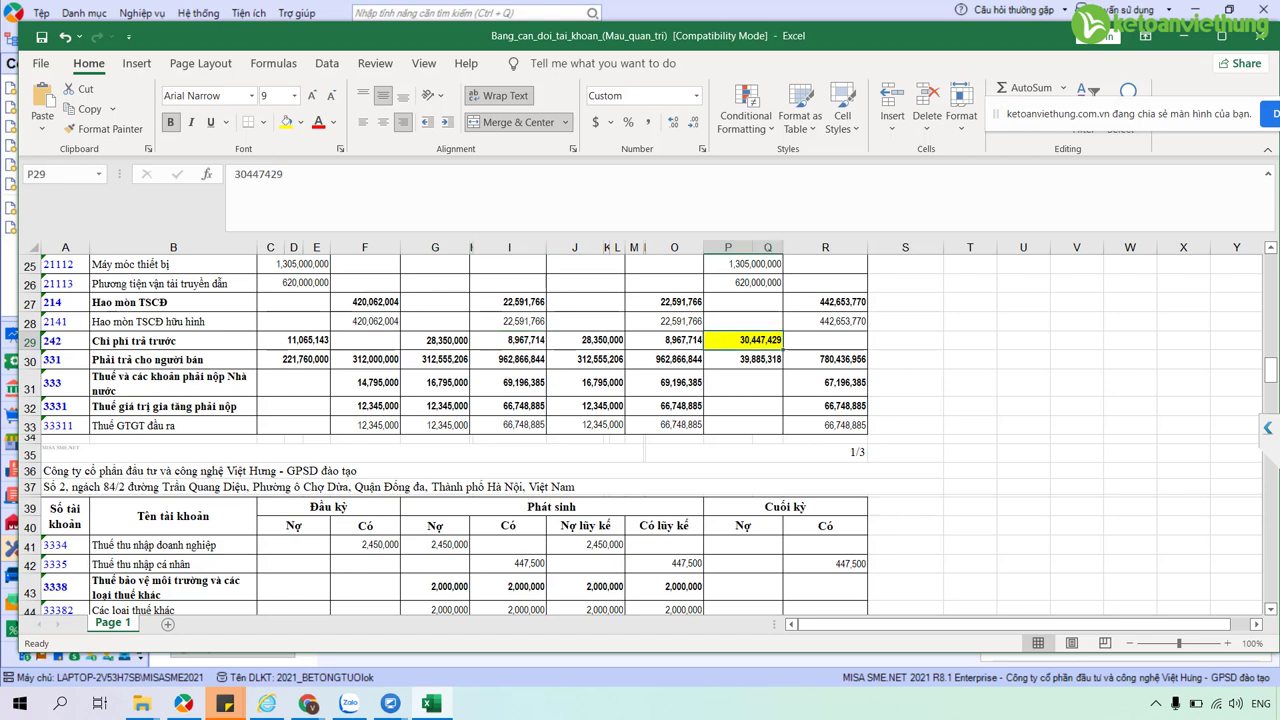
click(293, 340)
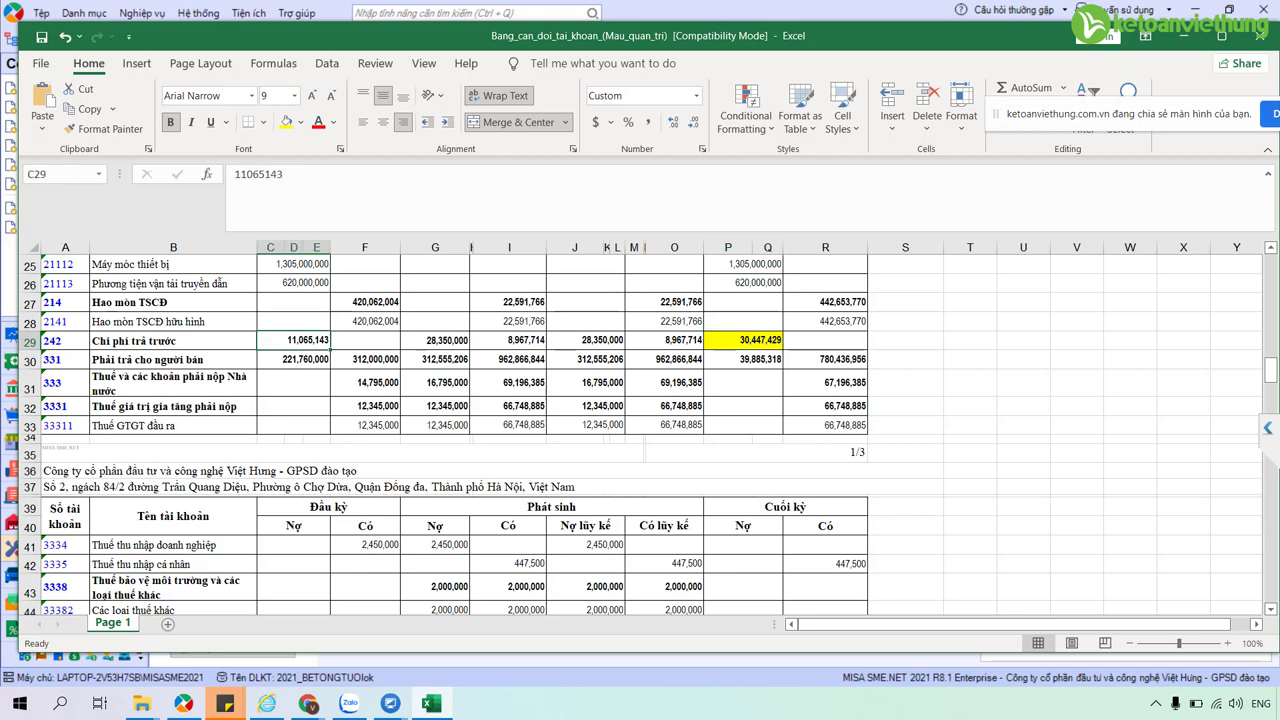
click(434, 340)
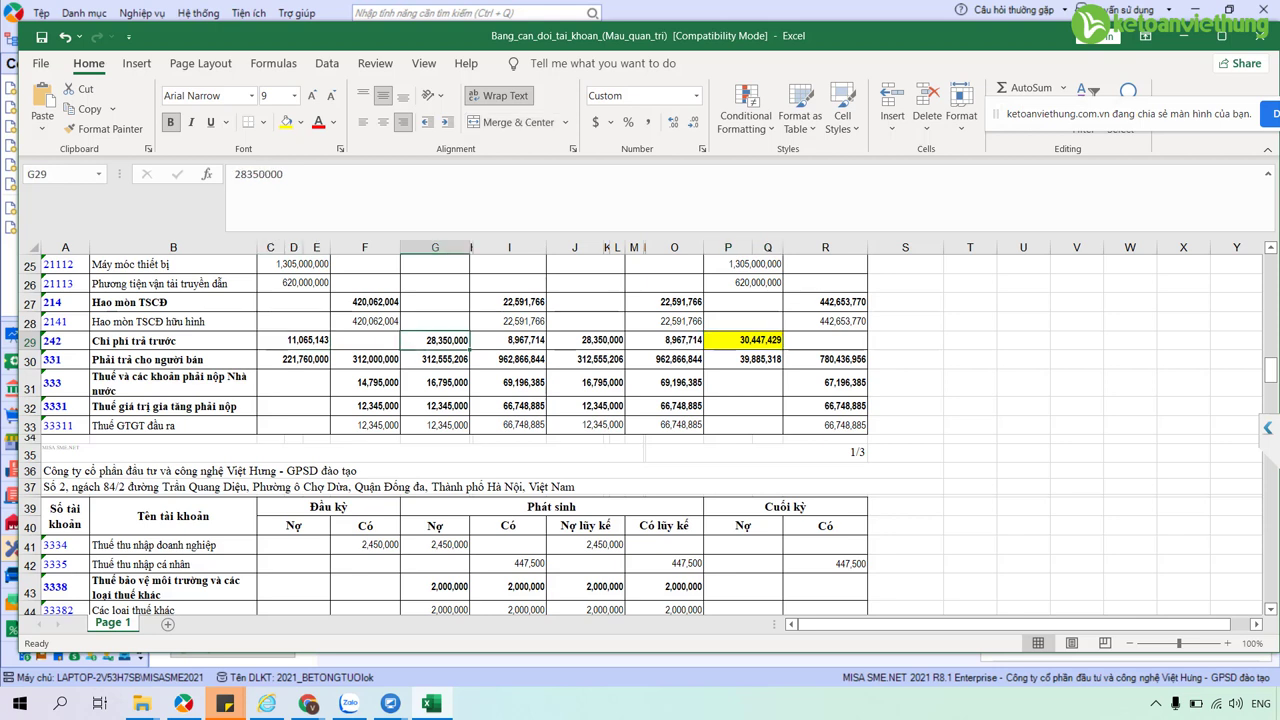
click(508, 340)
click(743, 340)
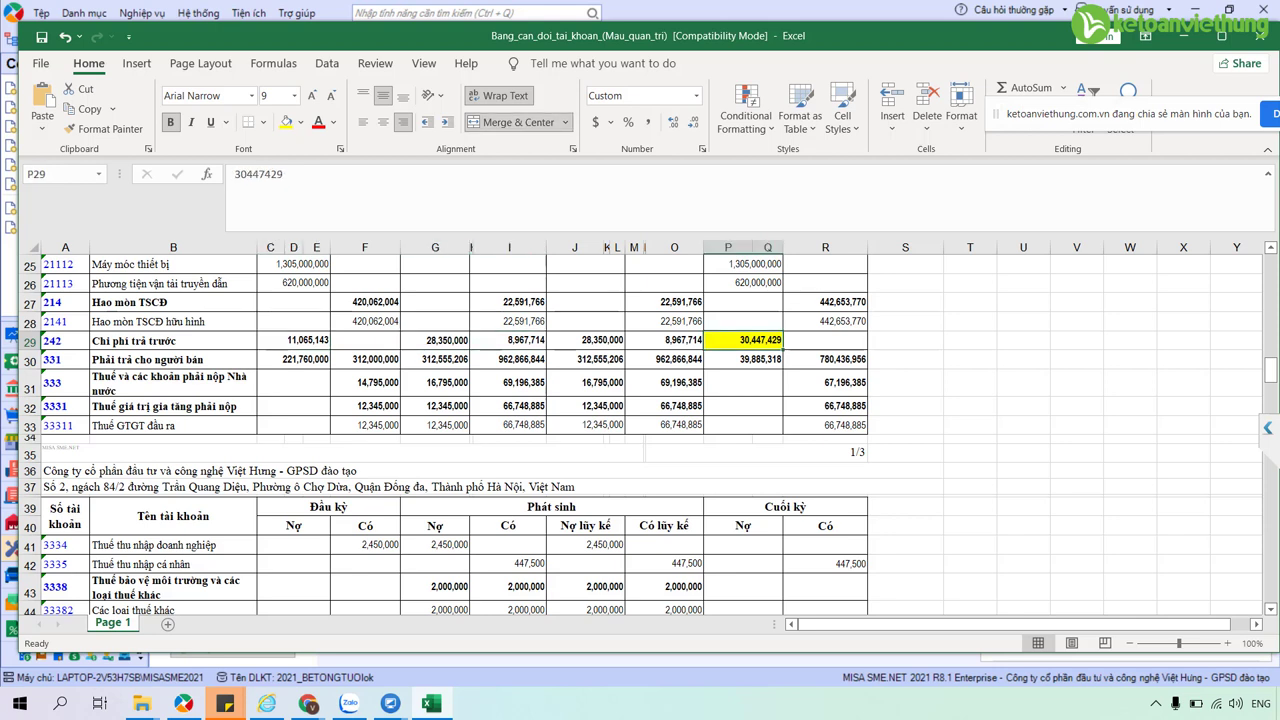
click(825, 340)
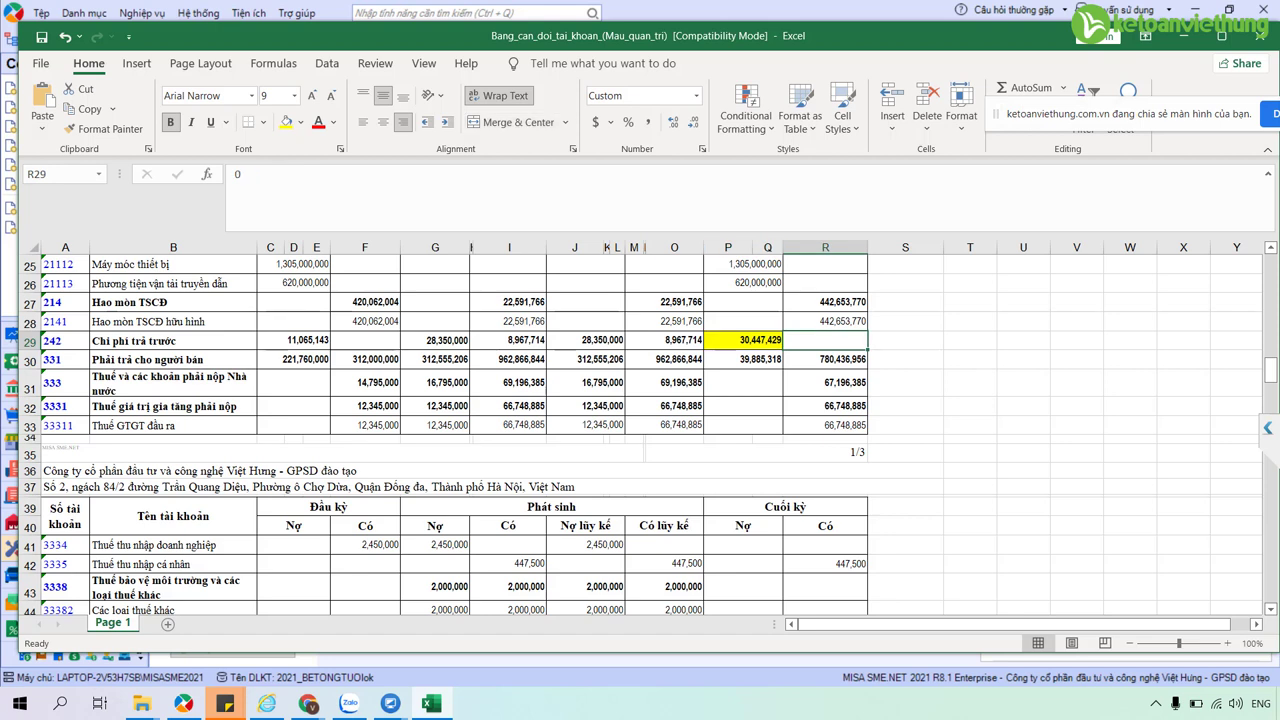
click(743, 340)
click(825, 340)
click(435, 340)
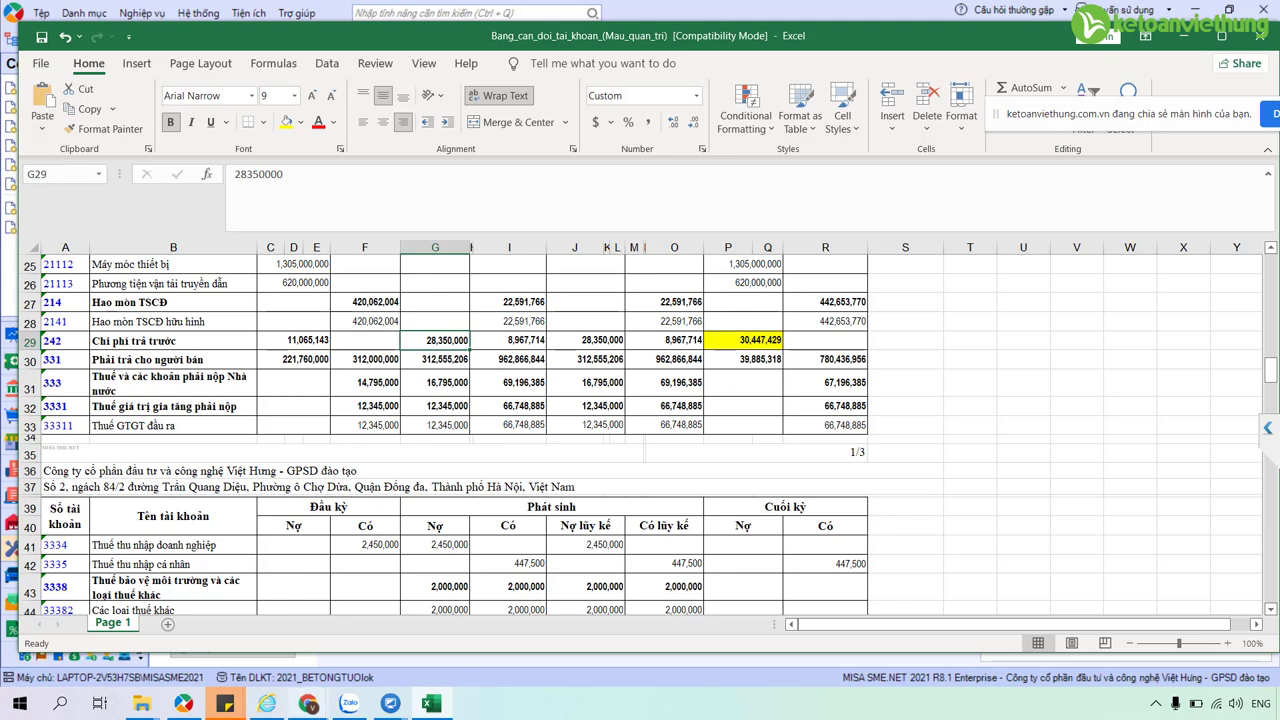
Switch to Chrome and open the Sổ tài sản cố định page in Phần 6 of the Kế toán tổng hợp Sản Xuất + TMDV course.
mouse_move(308, 703)
click(214, 615)
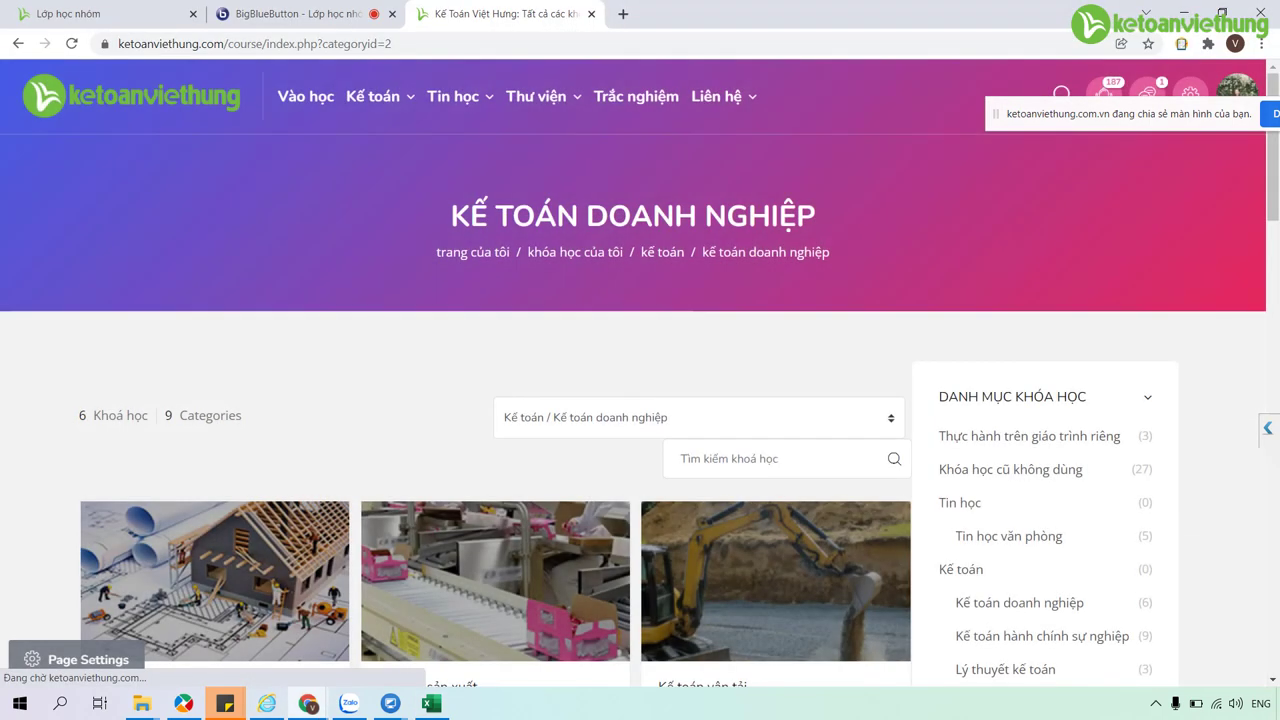
scroll(757, 443, down, 1)
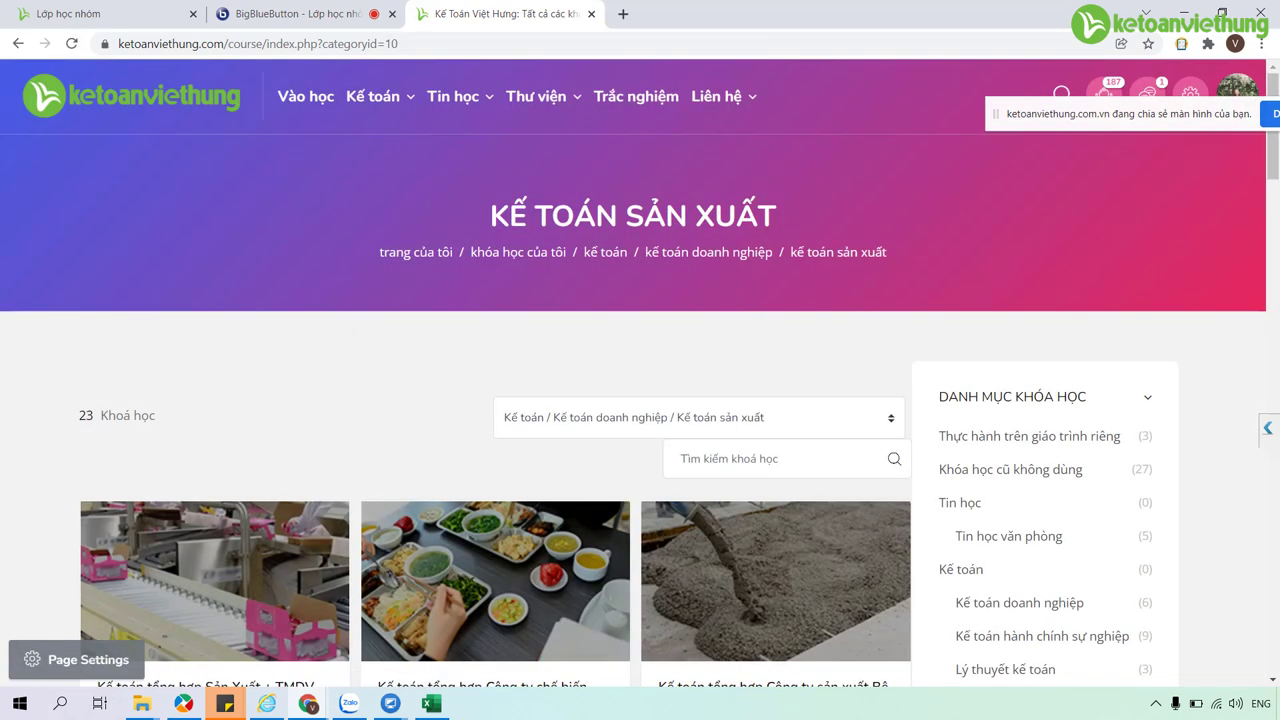
scroll(215, 300, down, 3)
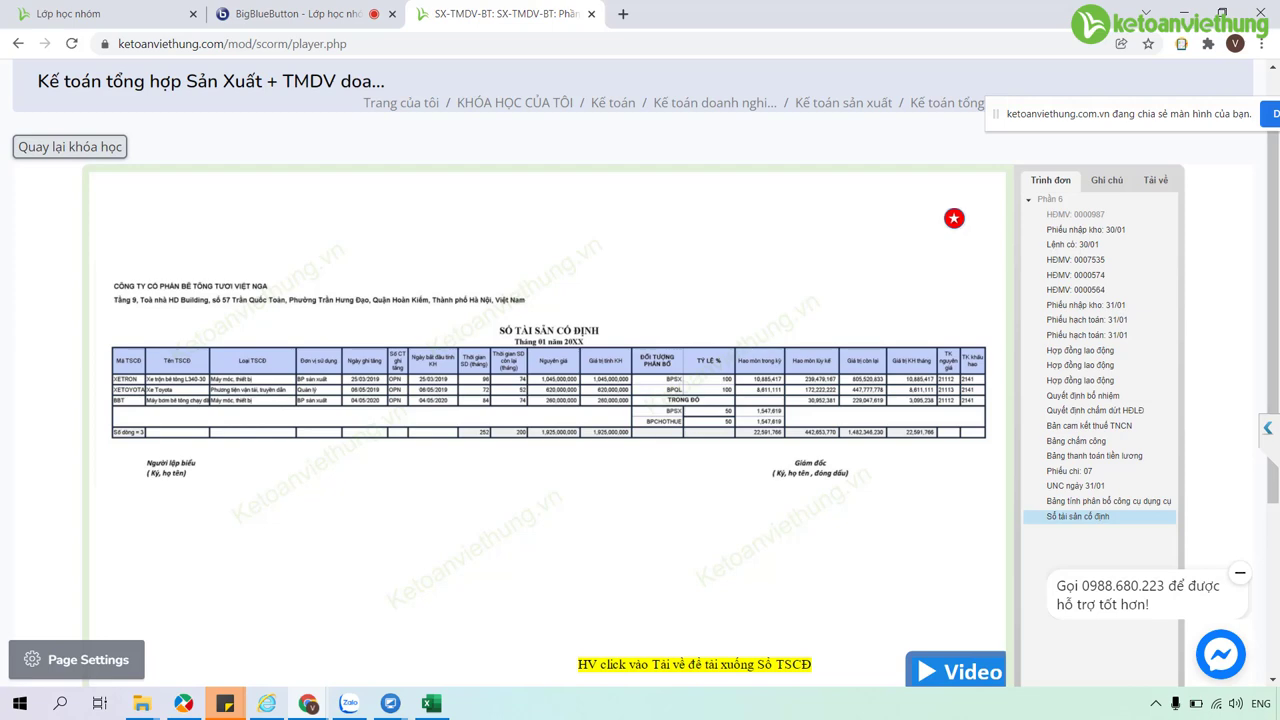
Return to Excel and recheck account 242's opening debit, period debit and closing debit cells.
click(431, 703)
click(743, 340)
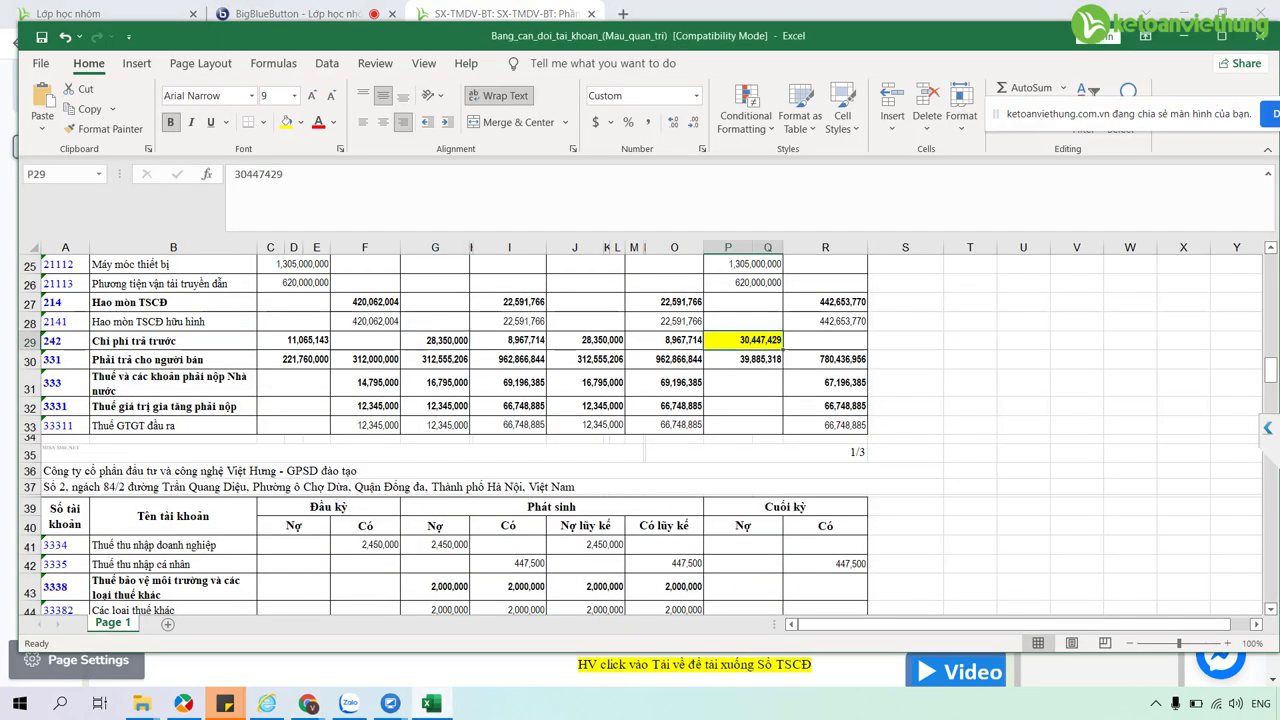
click(293, 340)
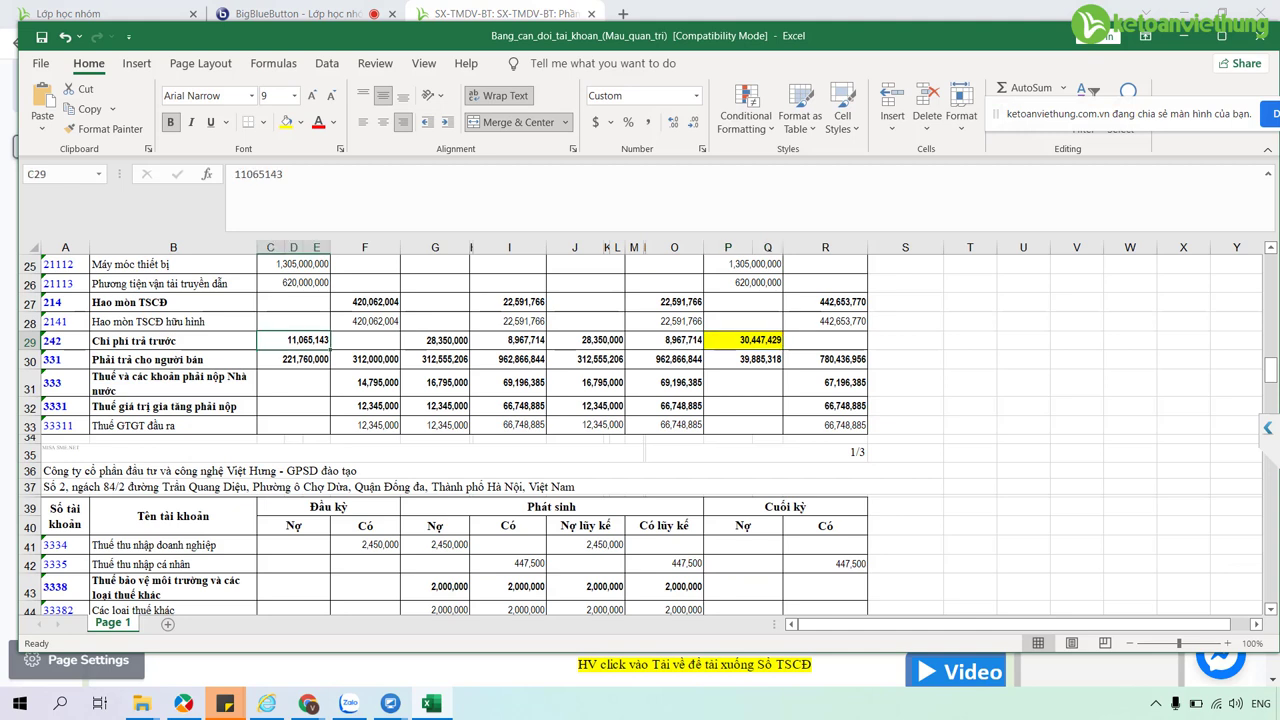
click(435, 340)
click(743, 340)
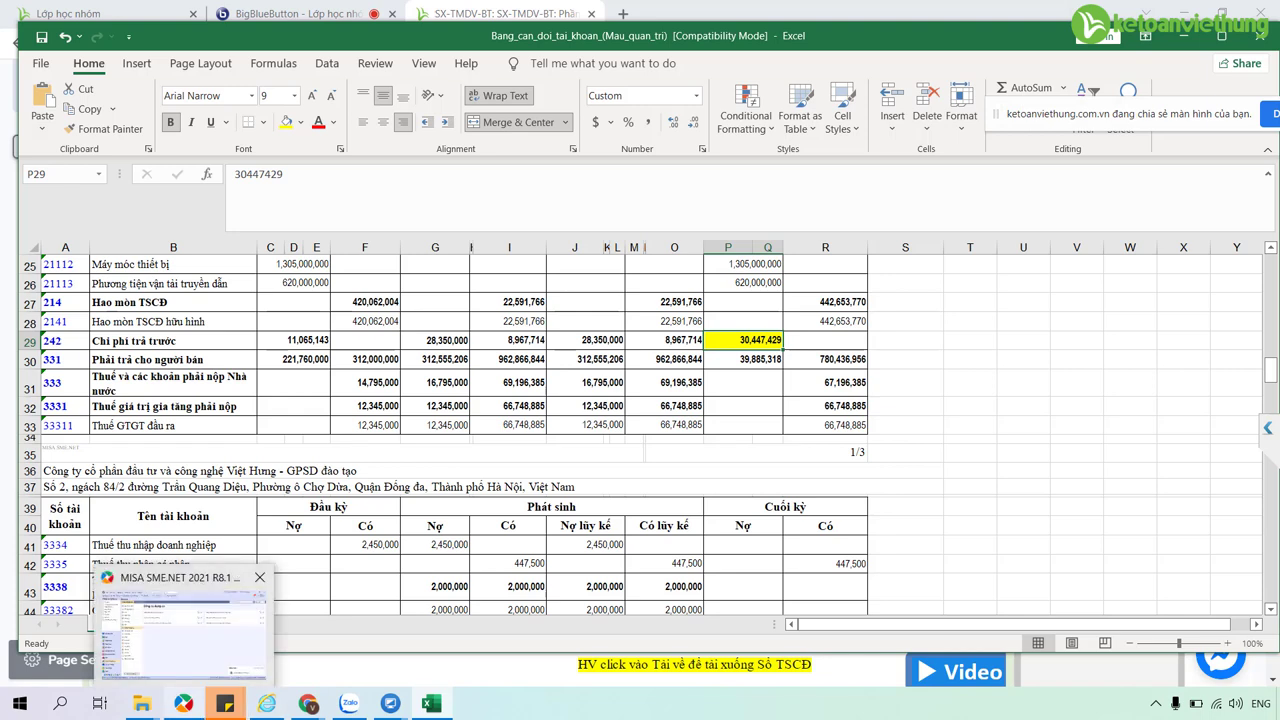
Switch to Chrome and review the sample January fixed asset register on the course page.
click(183, 703)
click(308, 703)
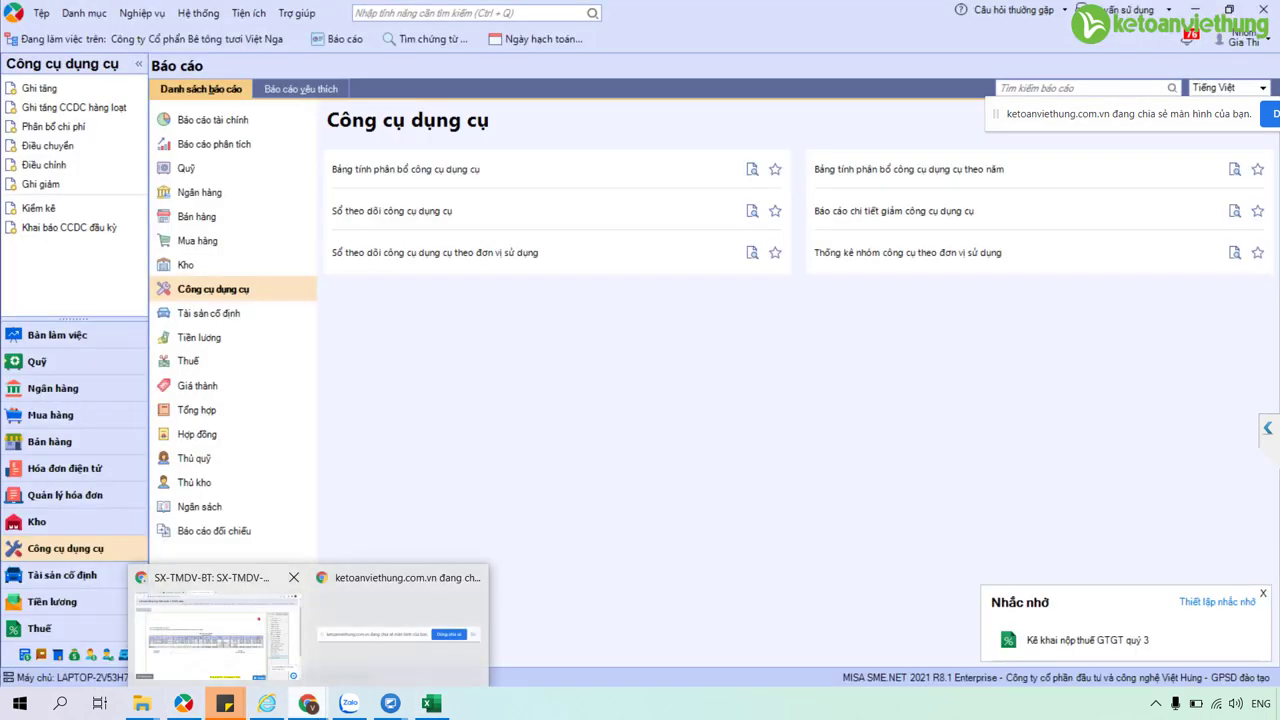
click(217, 630)
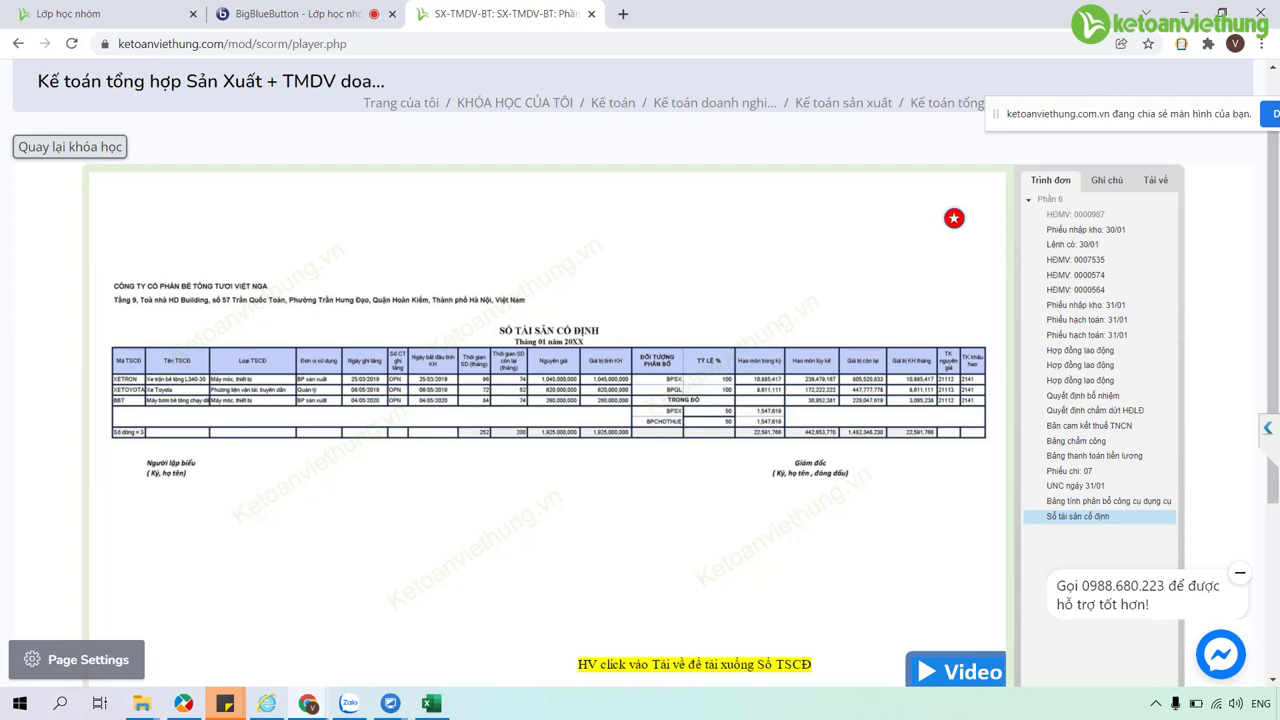
Switch to MISA and open the opening fixed asset declaration (Khai báo tài sản đầu kỳ).
click(183, 703)
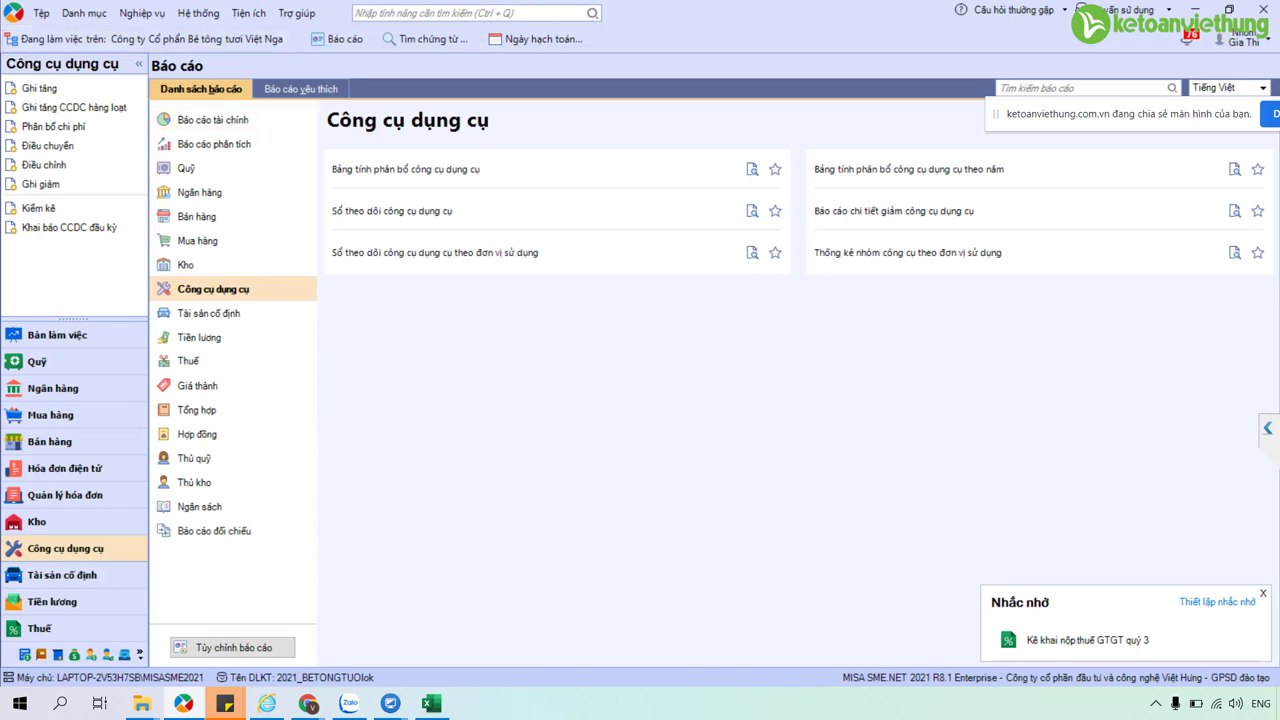
click(141, 13)
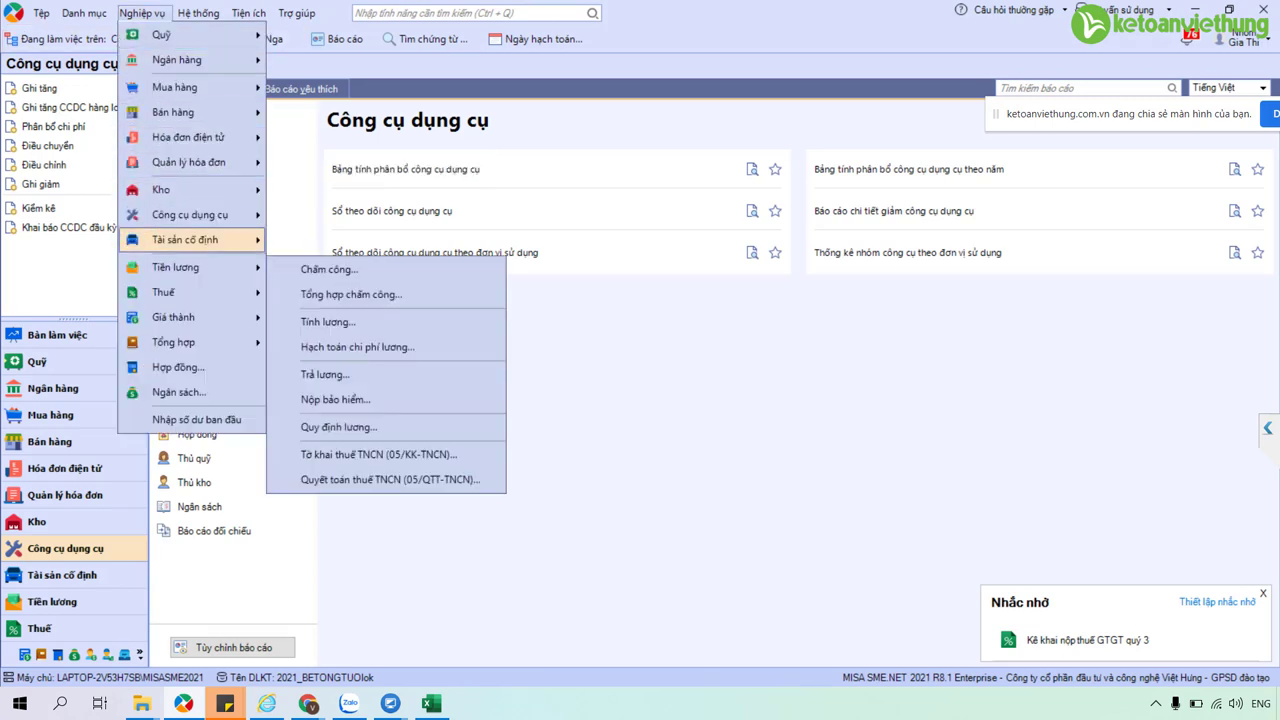
mouse_move(185, 239)
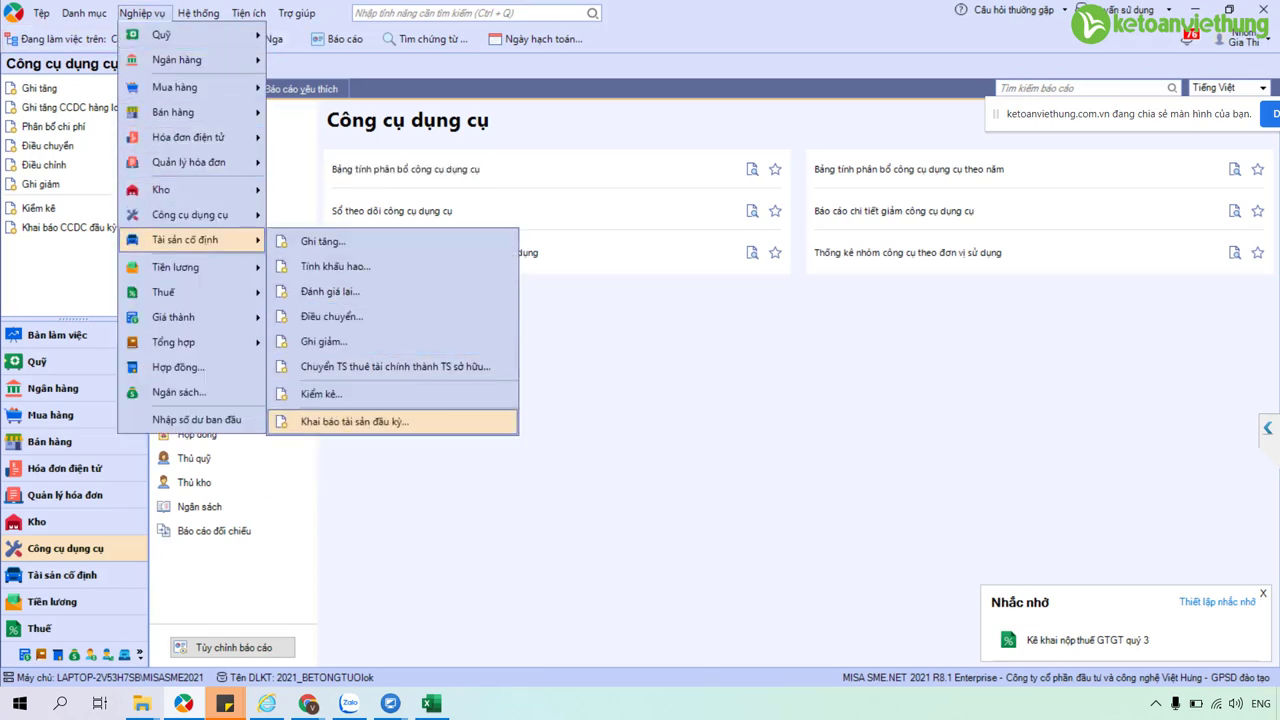
click(354, 421)
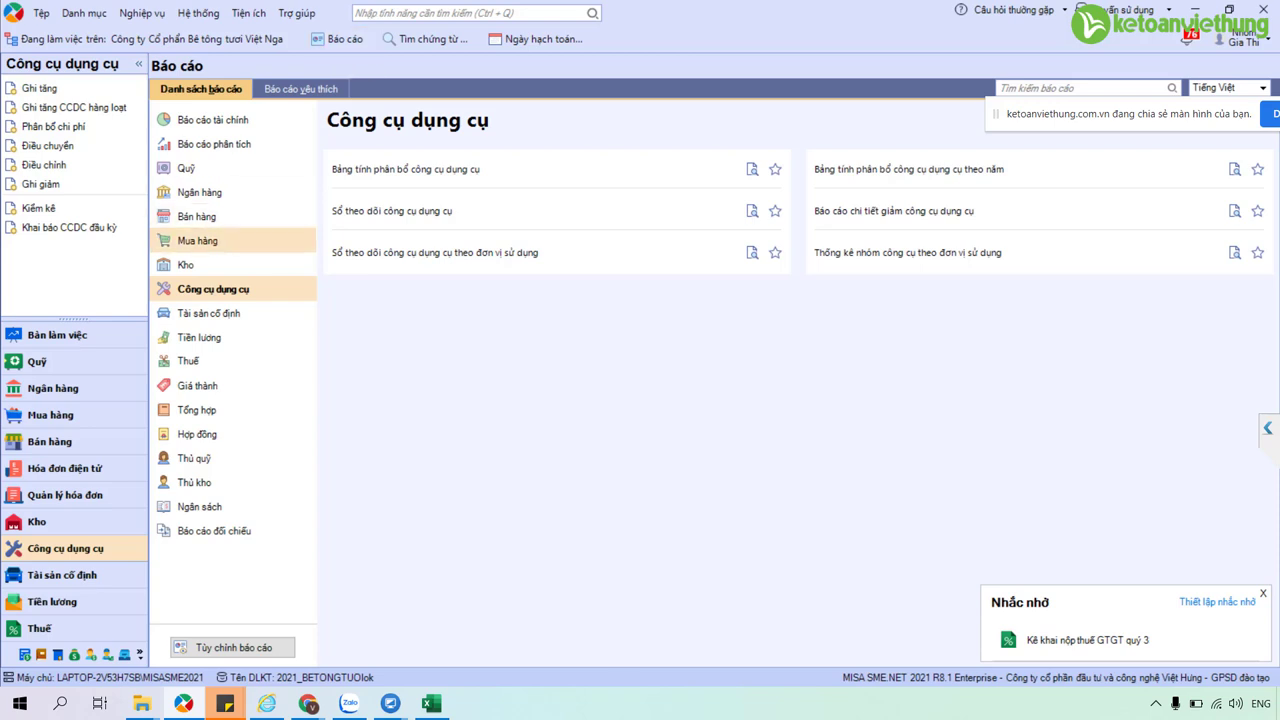
Generate the fixed asset register report (Sổ tài sản cố định) for Năm trước, covering 01/01/2020 to 31/12/2020.
click(209, 313)
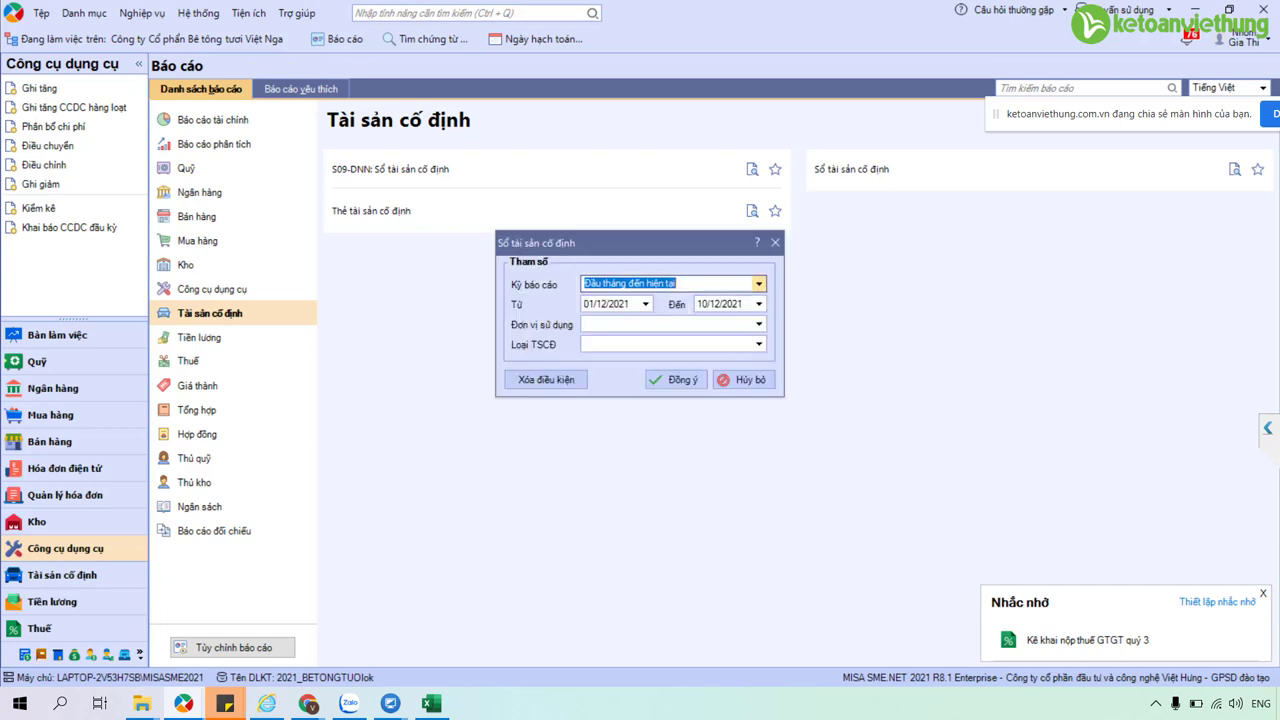
click(612, 304)
drag(678, 283, 584, 283)
text(tr)
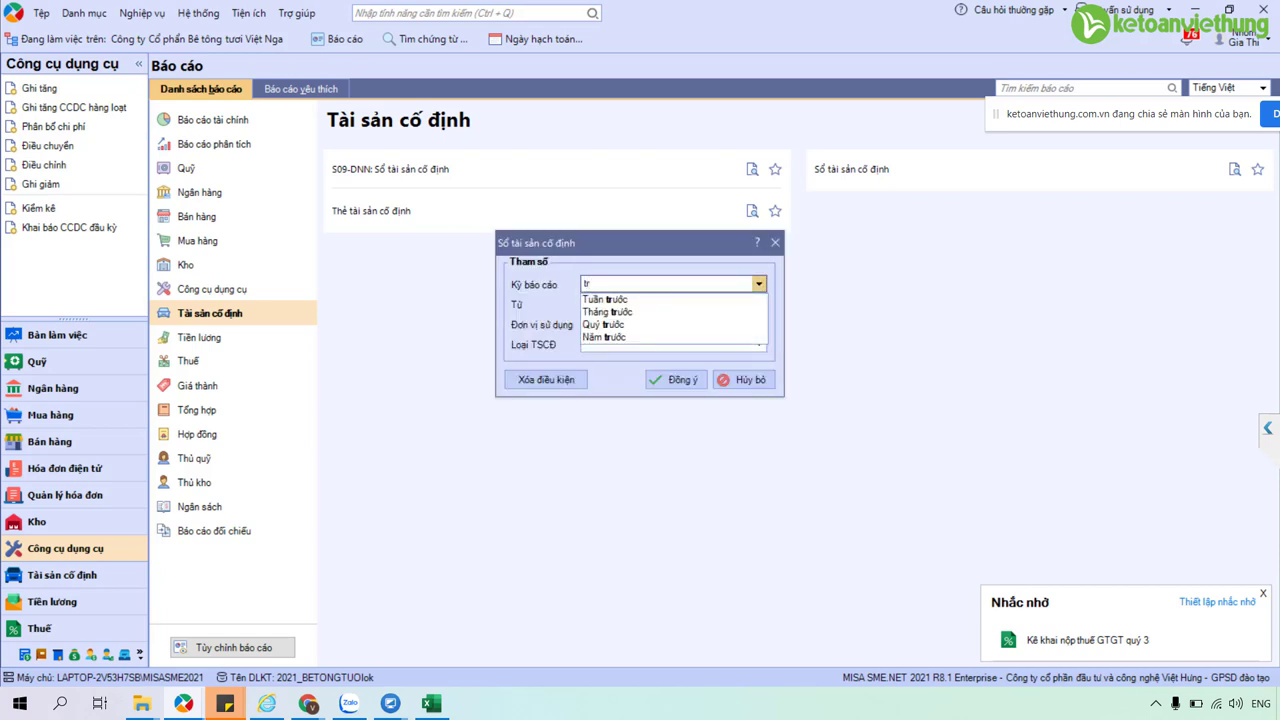
text(ước)
click(640, 336)
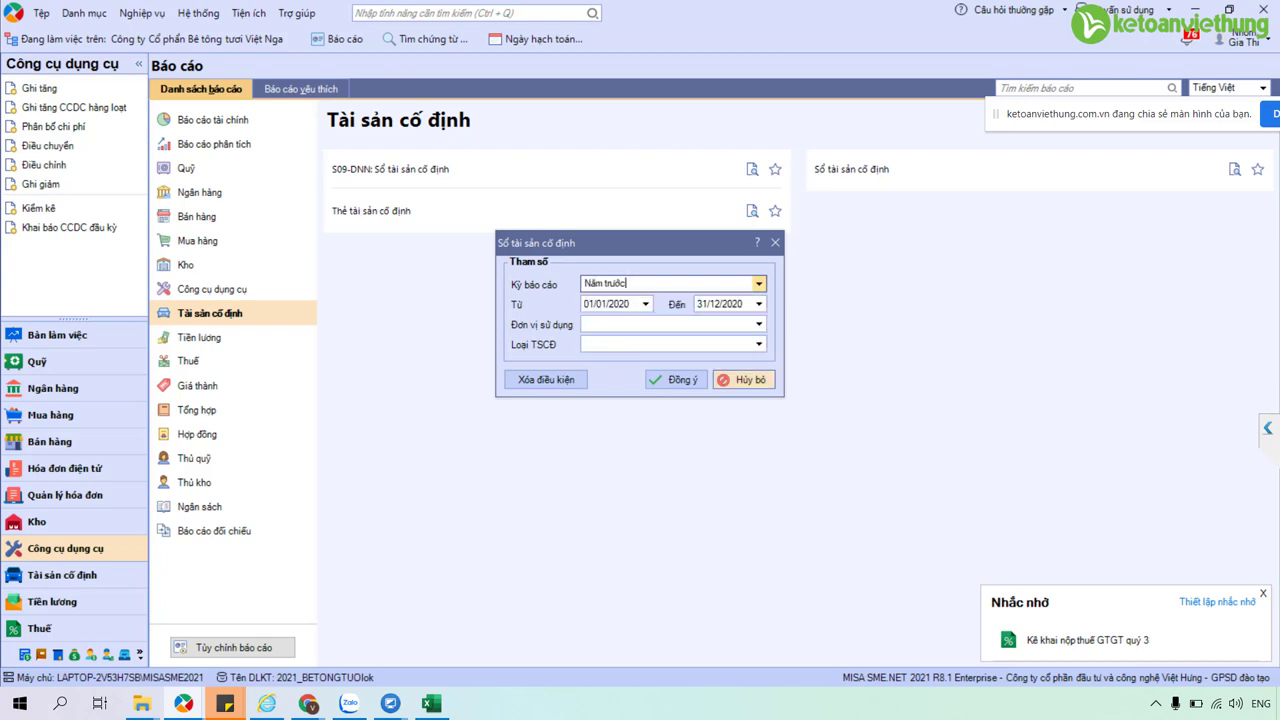
click(676, 379)
key(Return)
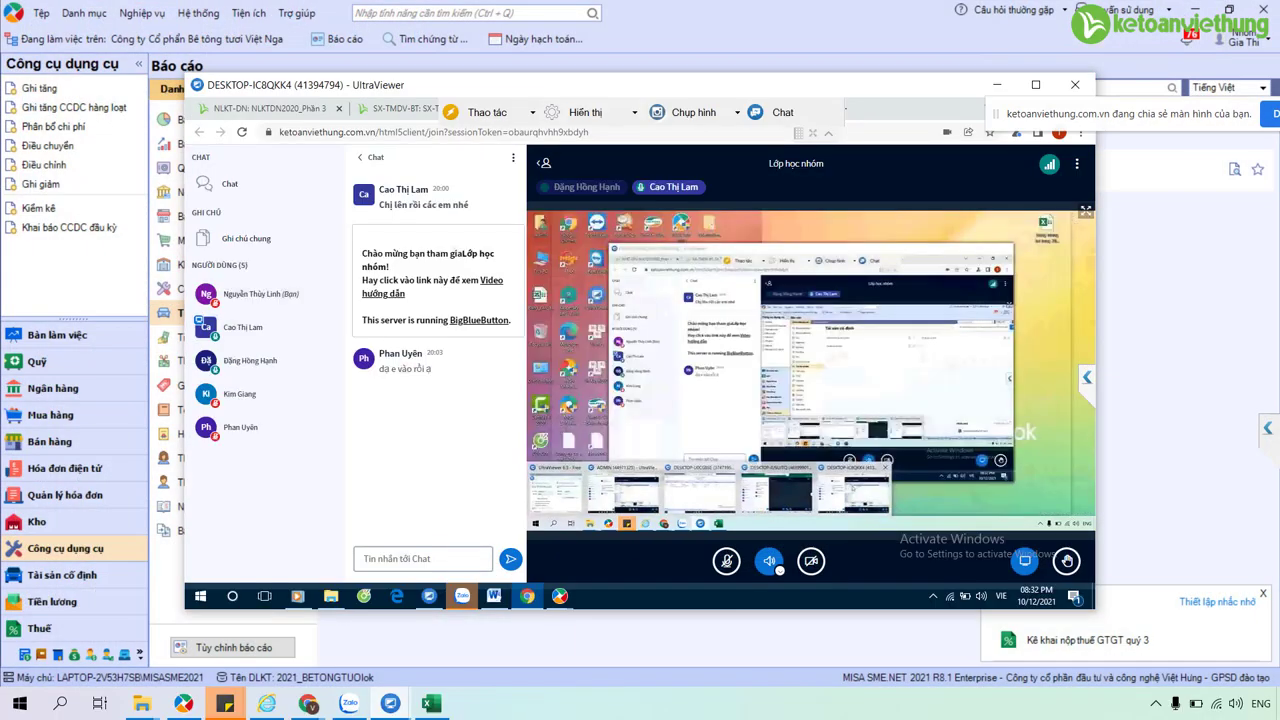
Switch to UltraViewer and view the January 2021 fixed asset register on the remote computer.
click(390, 703)
click(410, 632)
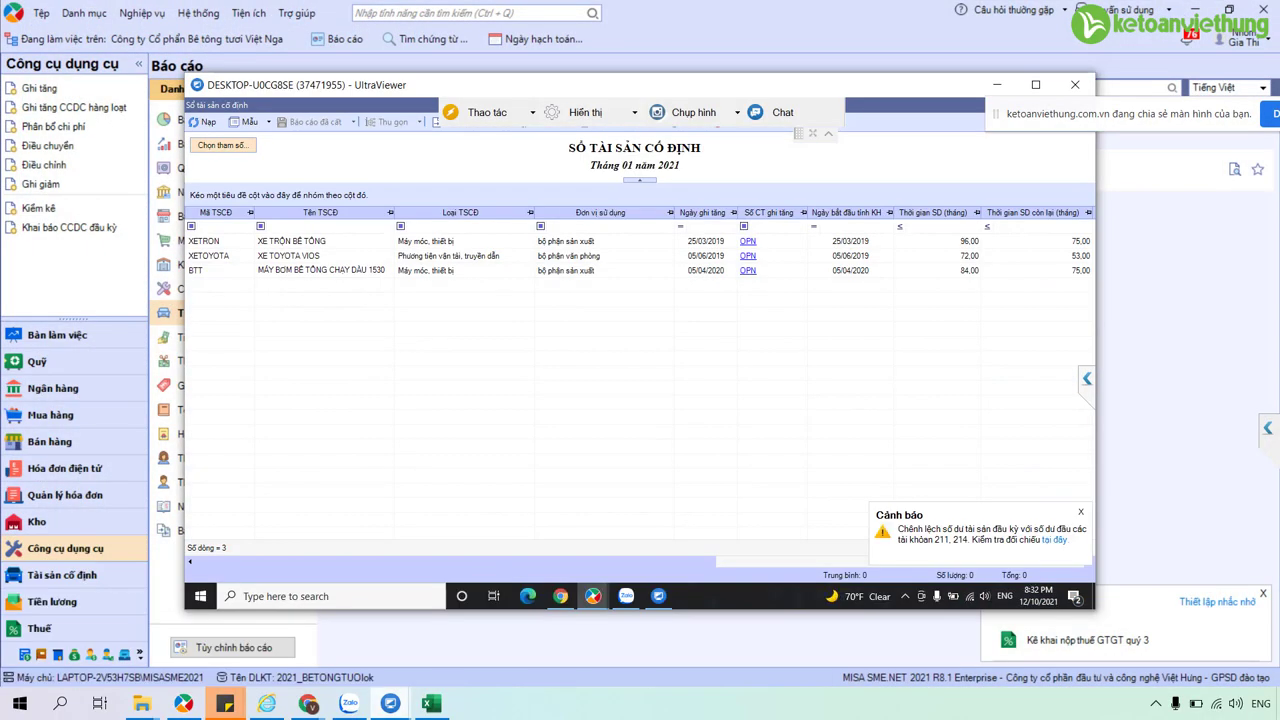
mouse_move(390, 703)
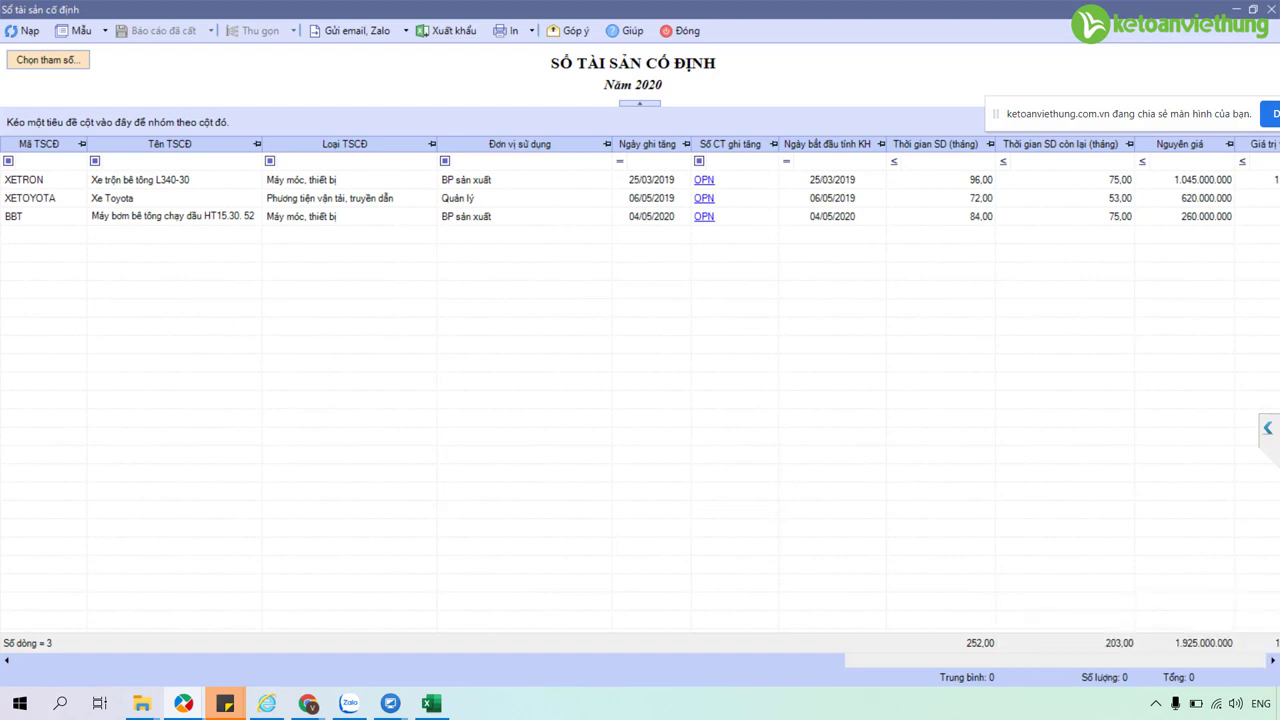
Compare the remaining life, original cost and accumulated depreciation in MISA's 2020 fixed asset register with the sample register in Chrome.
drag(430, 660, 718, 660)
click(308, 703)
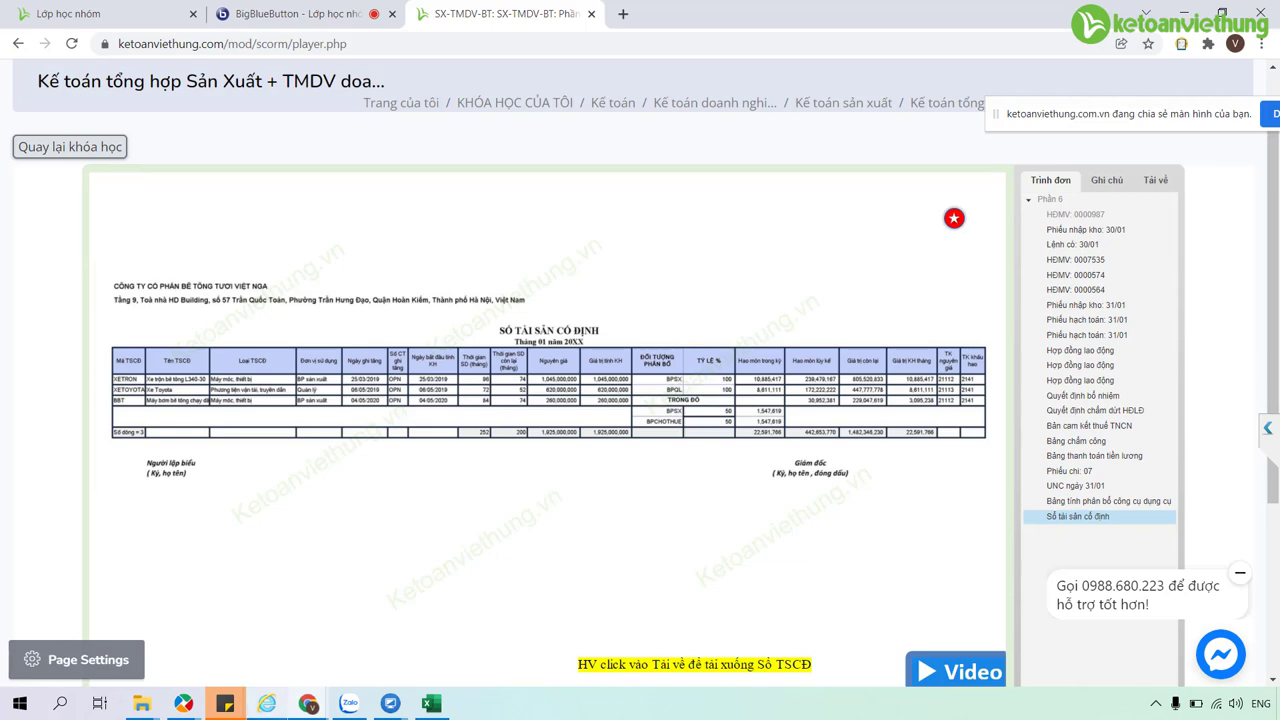
mouse_move(180, 703)
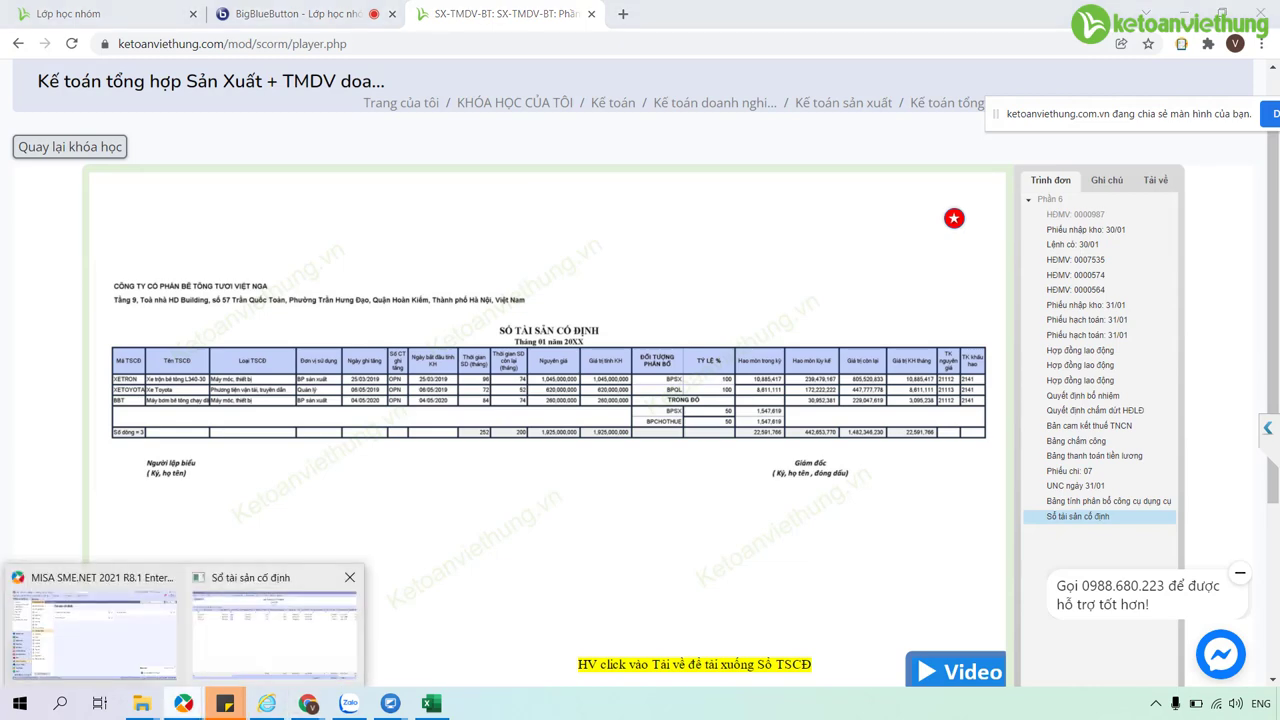
click(274, 625)
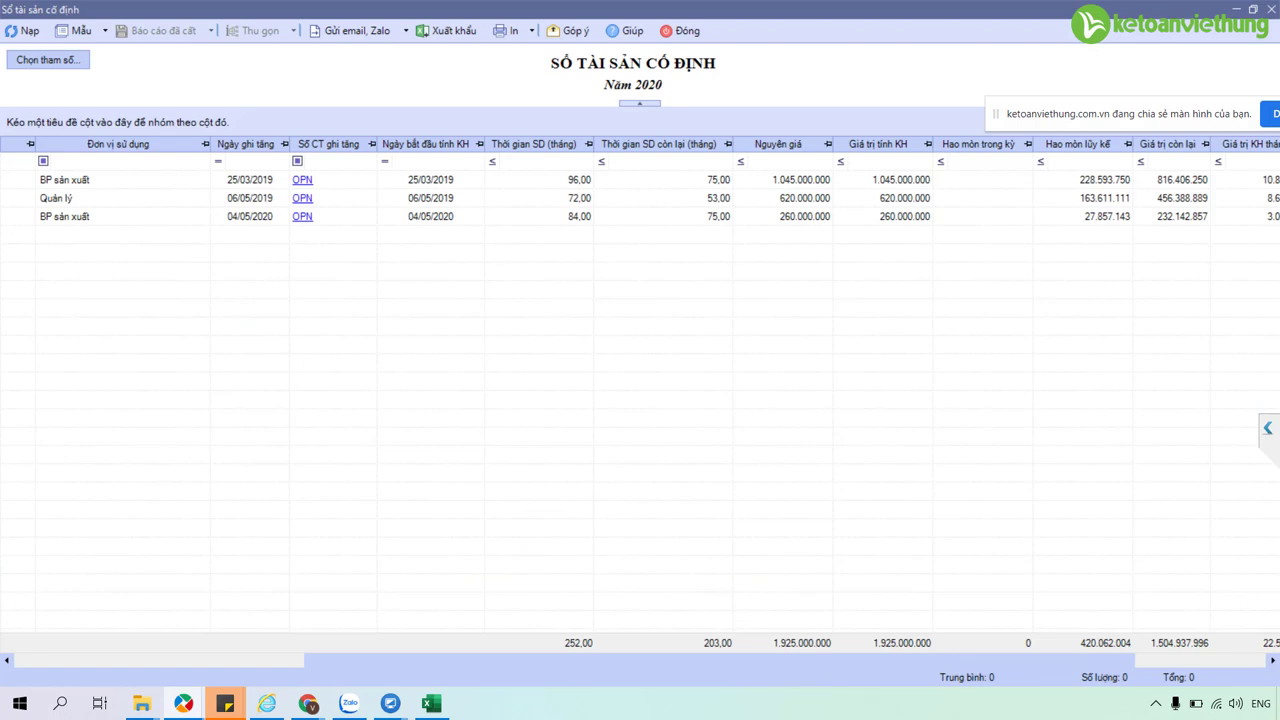
click(308, 703)
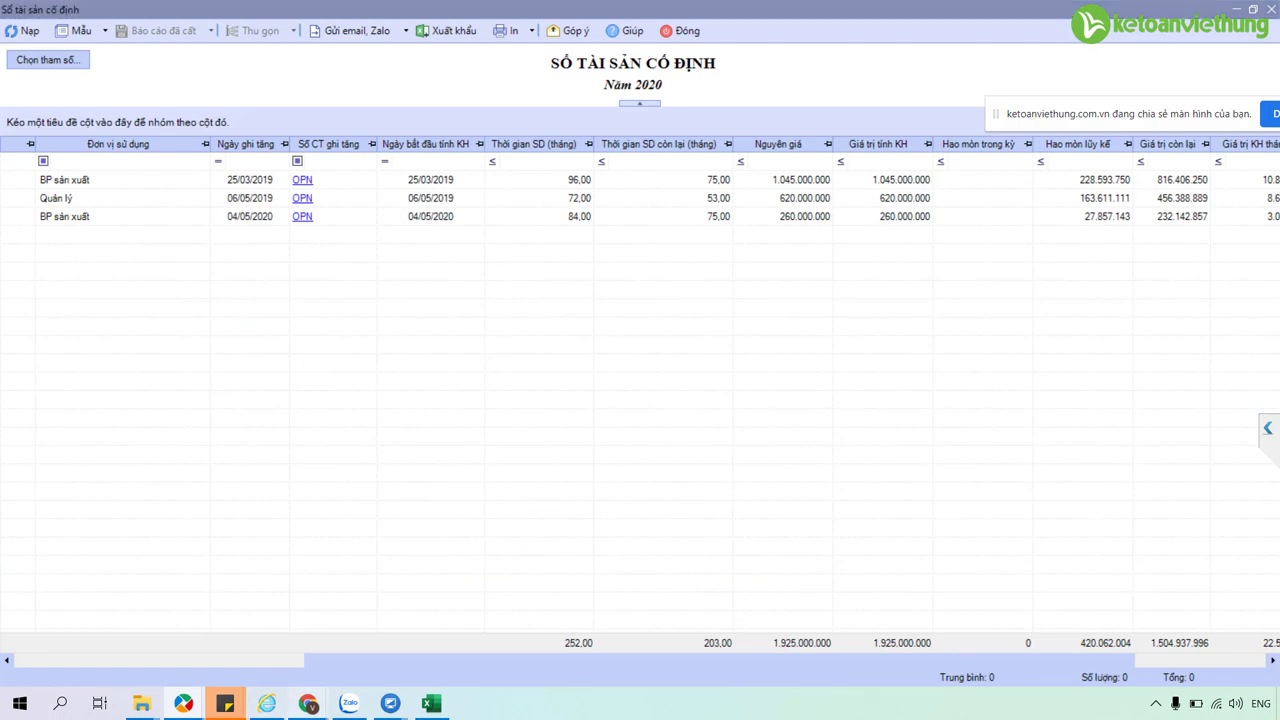
click(215, 625)
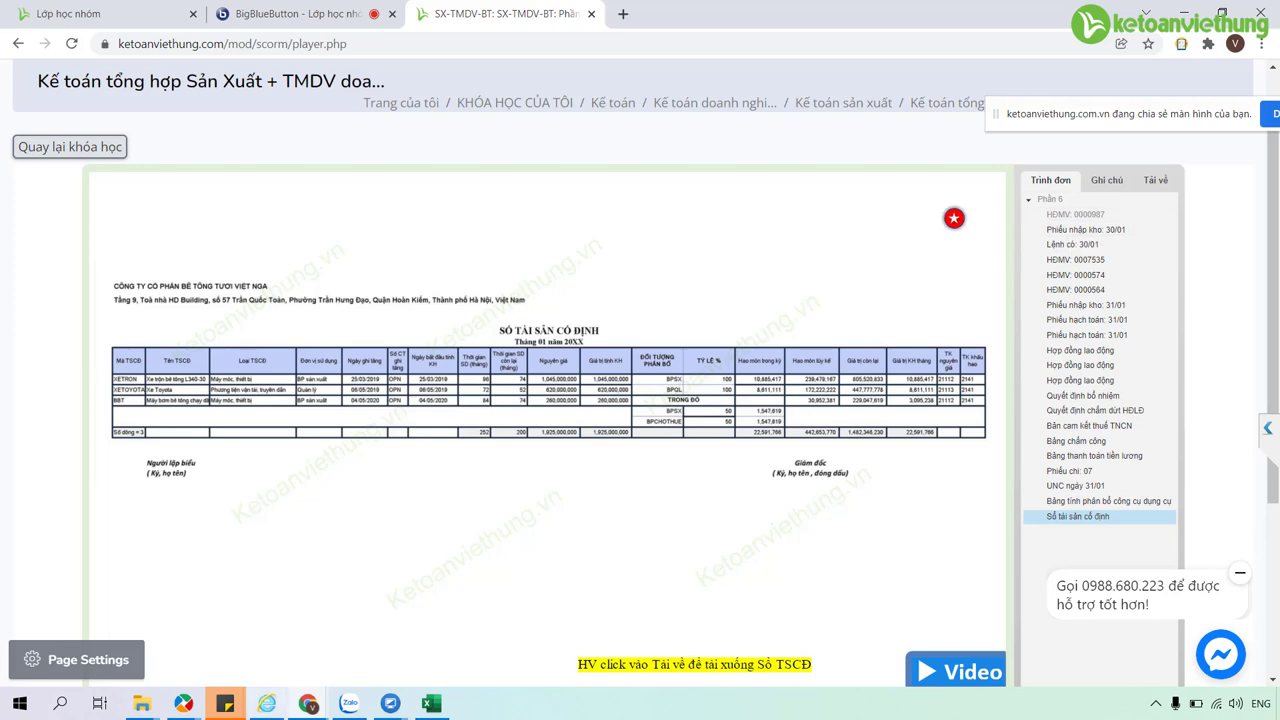
Switch to MISA, export the 2020 fixed asset register to the Desktop as SO_TAI_SAN_CO_DINH (xlsx), and view its accumulated depreciation total in Excel.
click(183, 703)
click(272, 630)
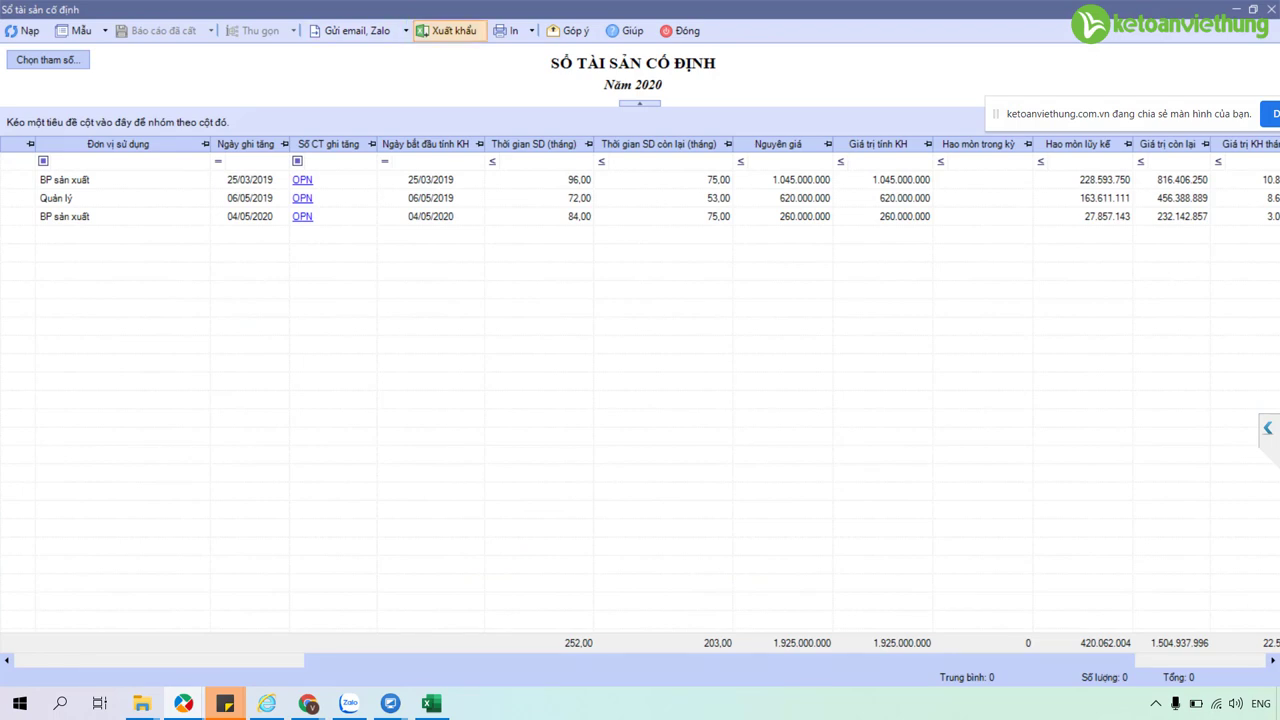
click(447, 30)
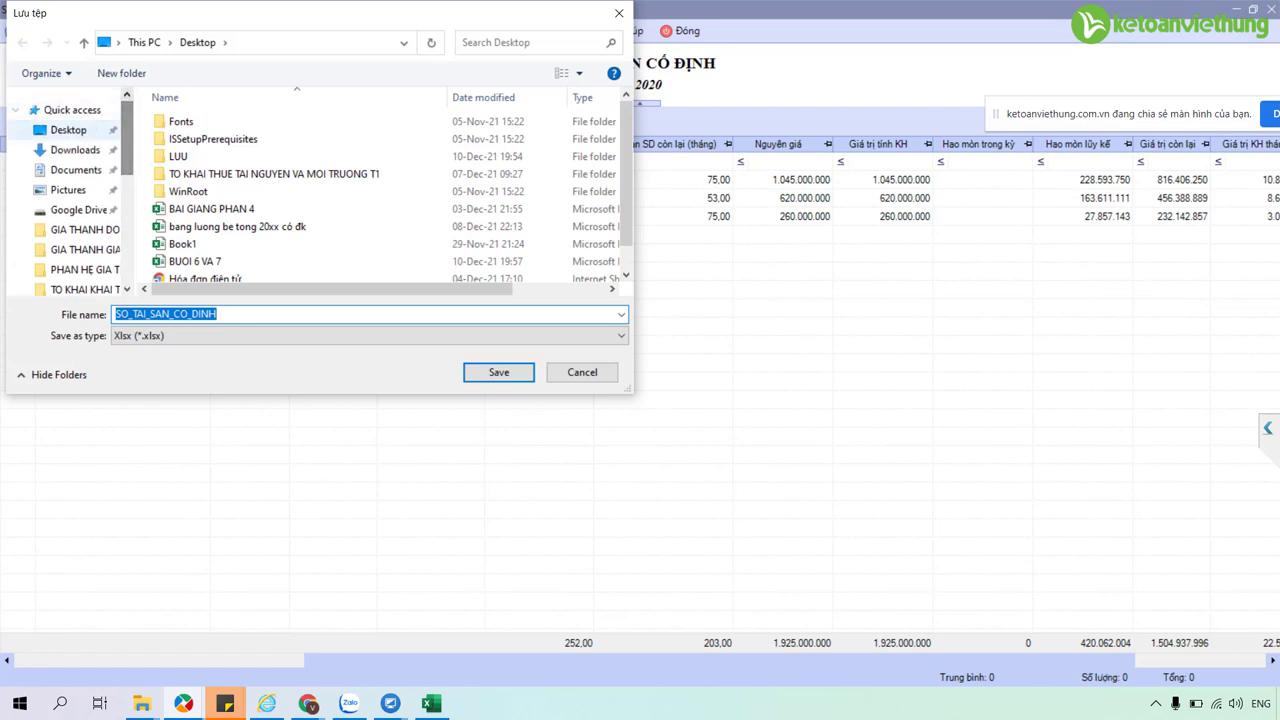
click(498, 372)
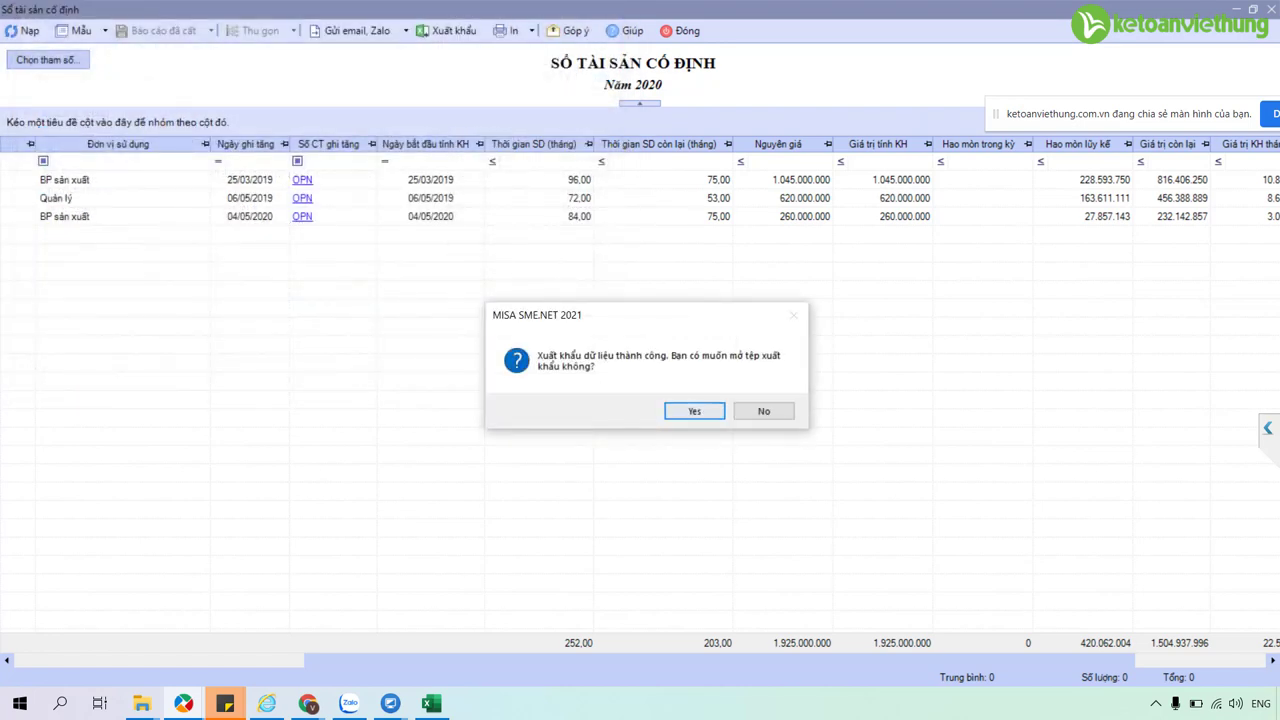
key(Return)
click(585, 383)
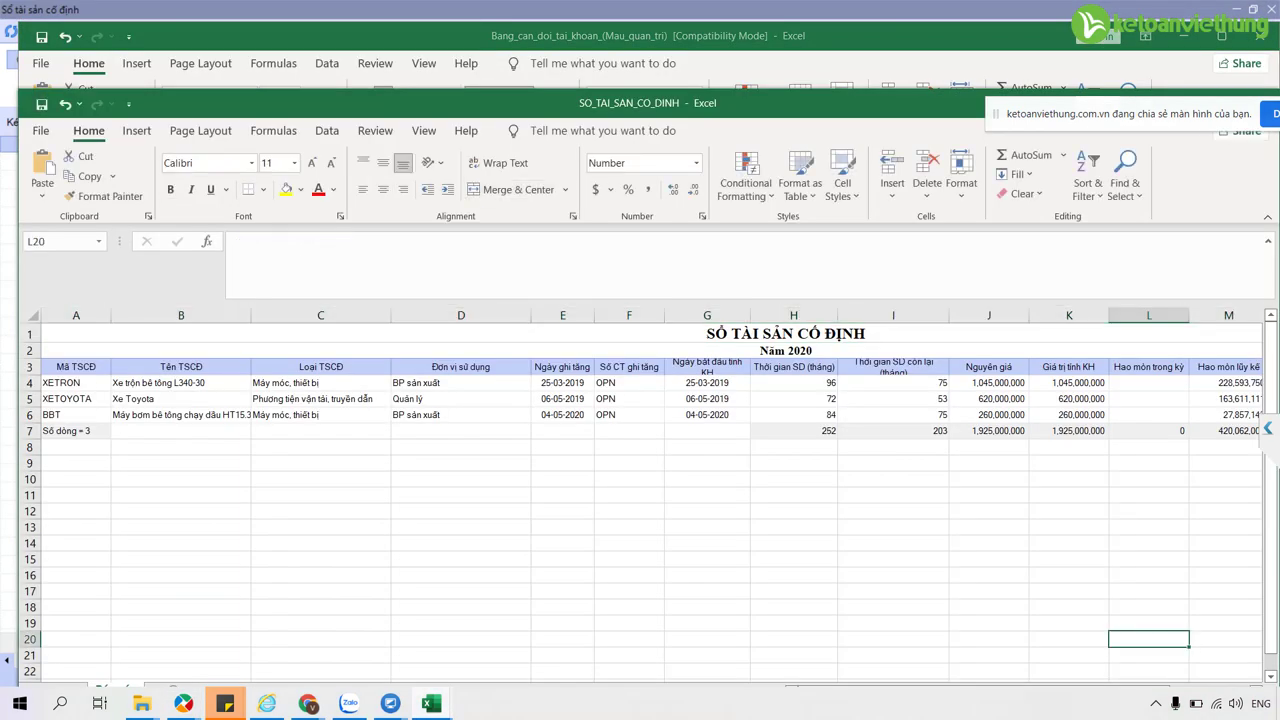
click(1225, 430)
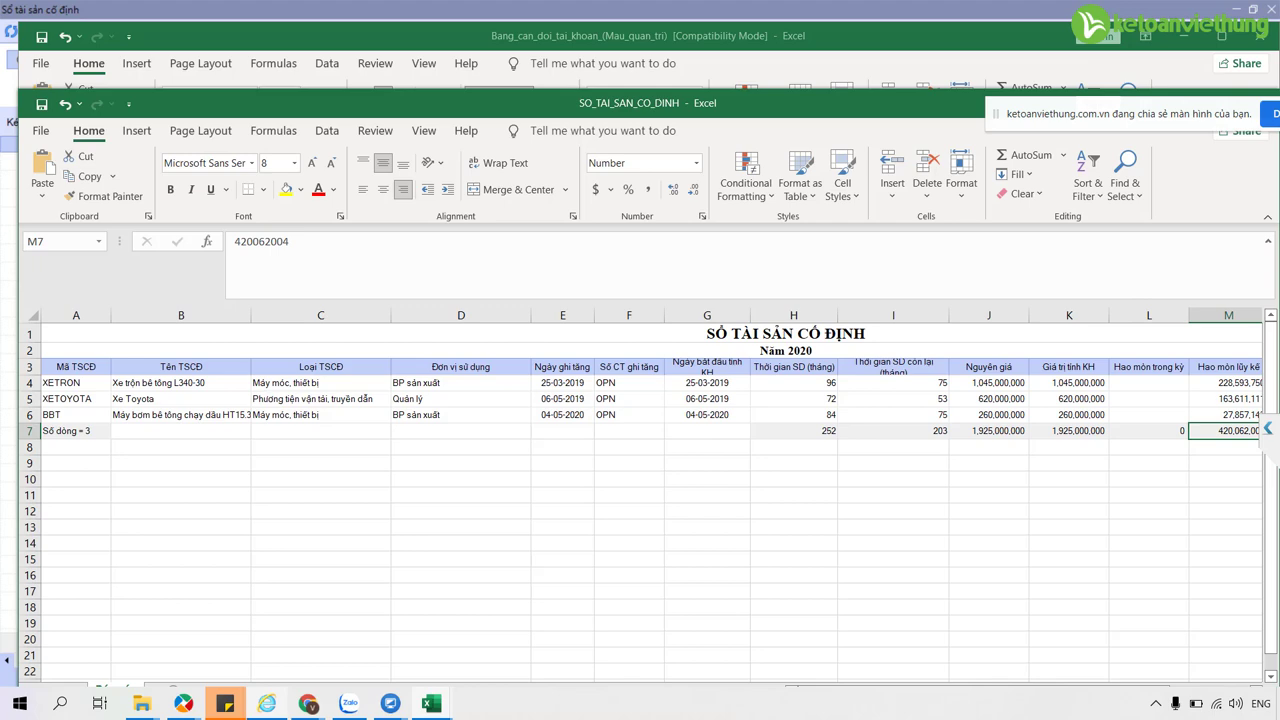
Switch to MISA and filter the opening account balances (Nhập số dư ban đầu) by 214 to check account 2141.
mouse_move(225, 703)
click(280, 620)
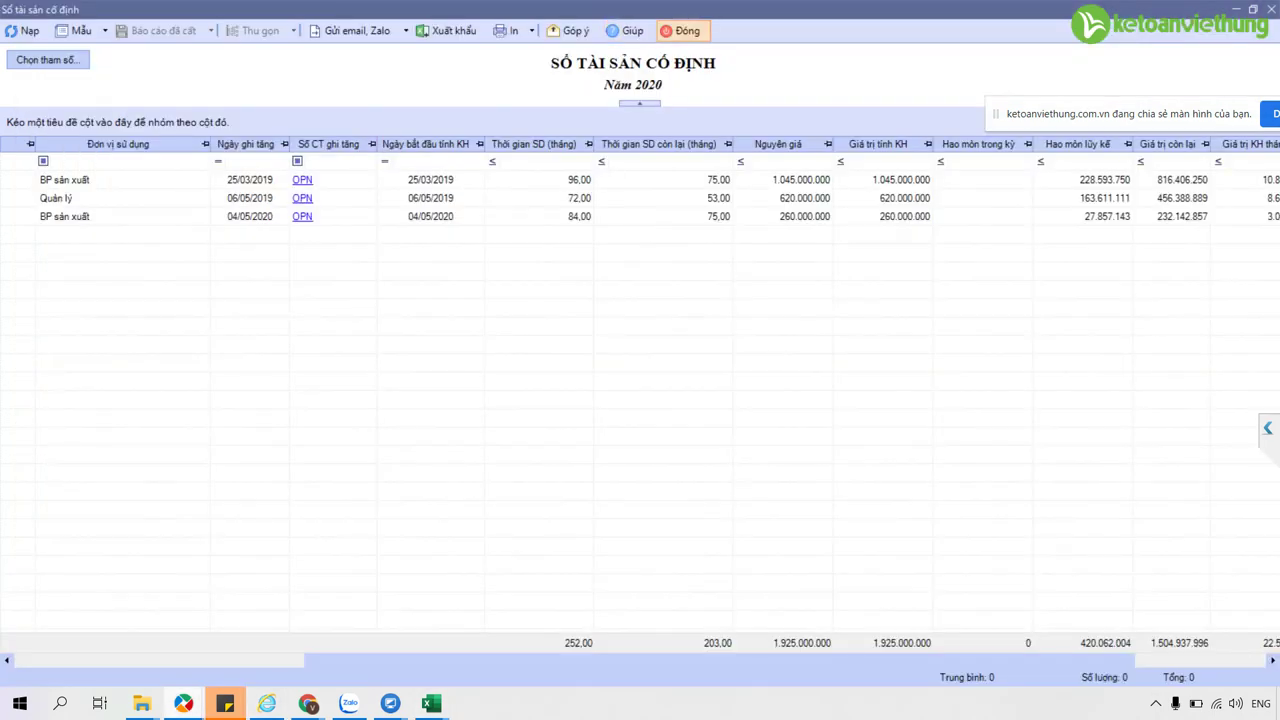
click(183, 703)
click(142, 13)
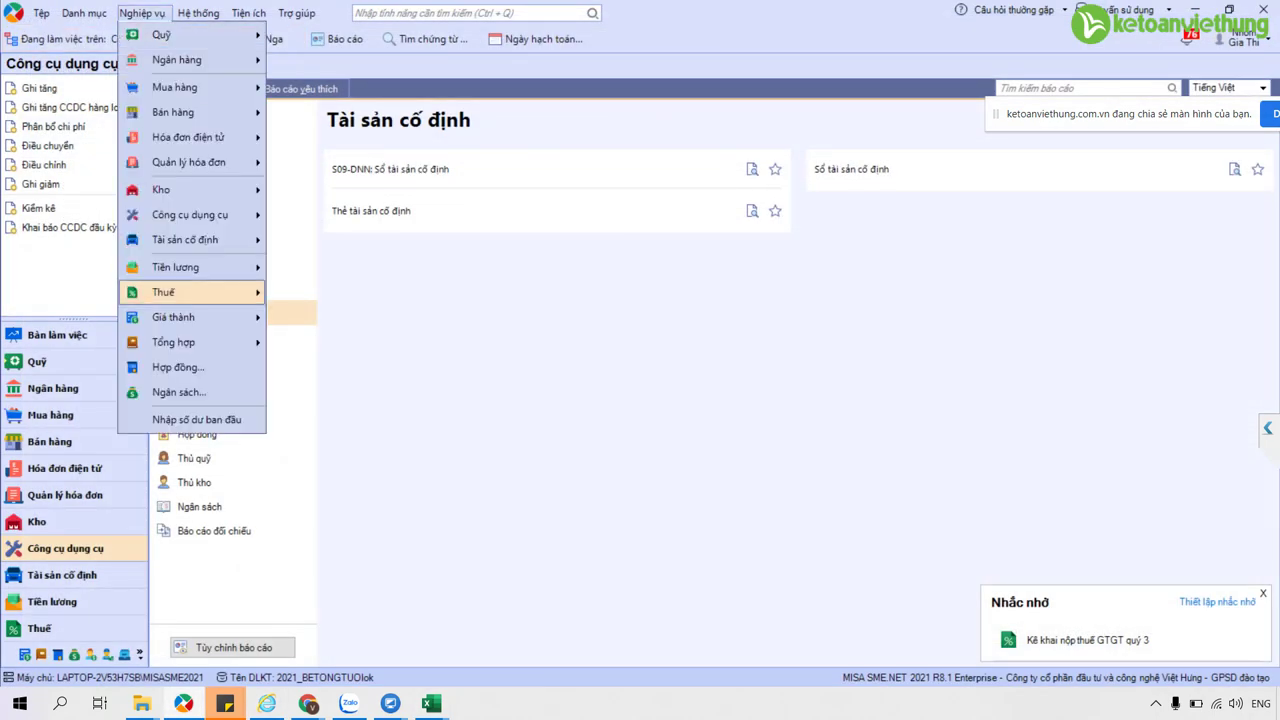
click(196, 419)
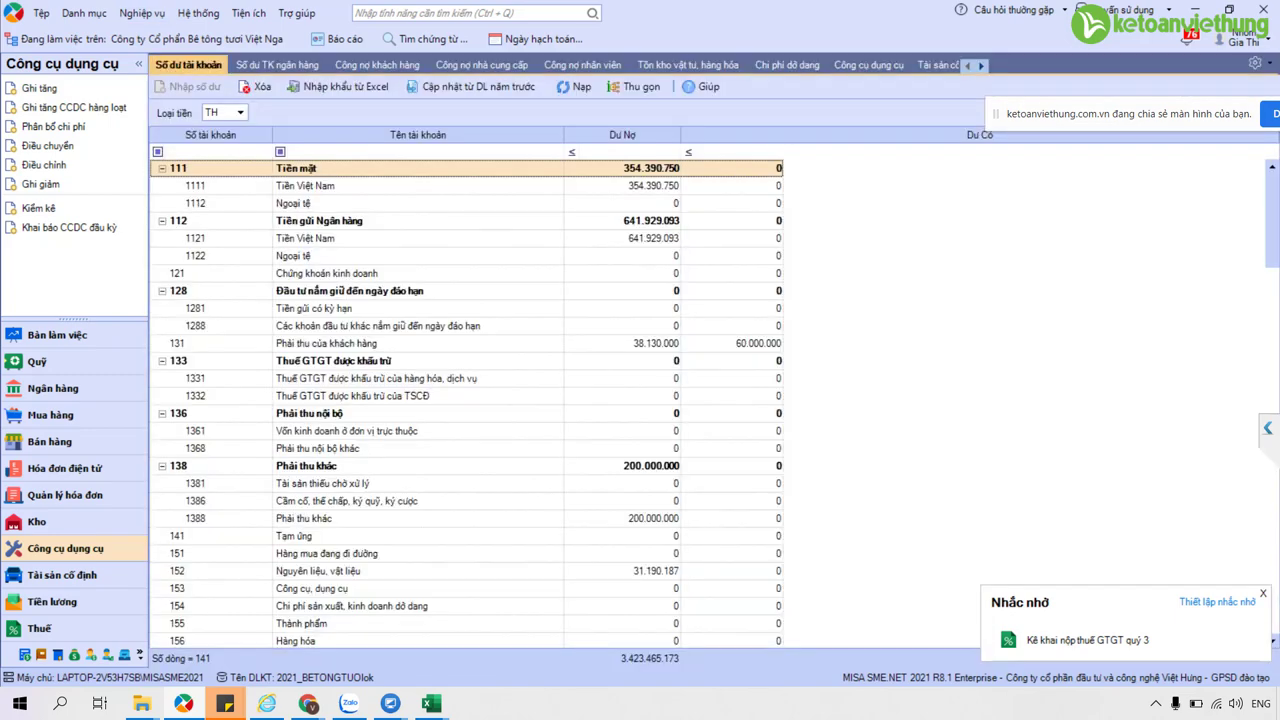
text(214)
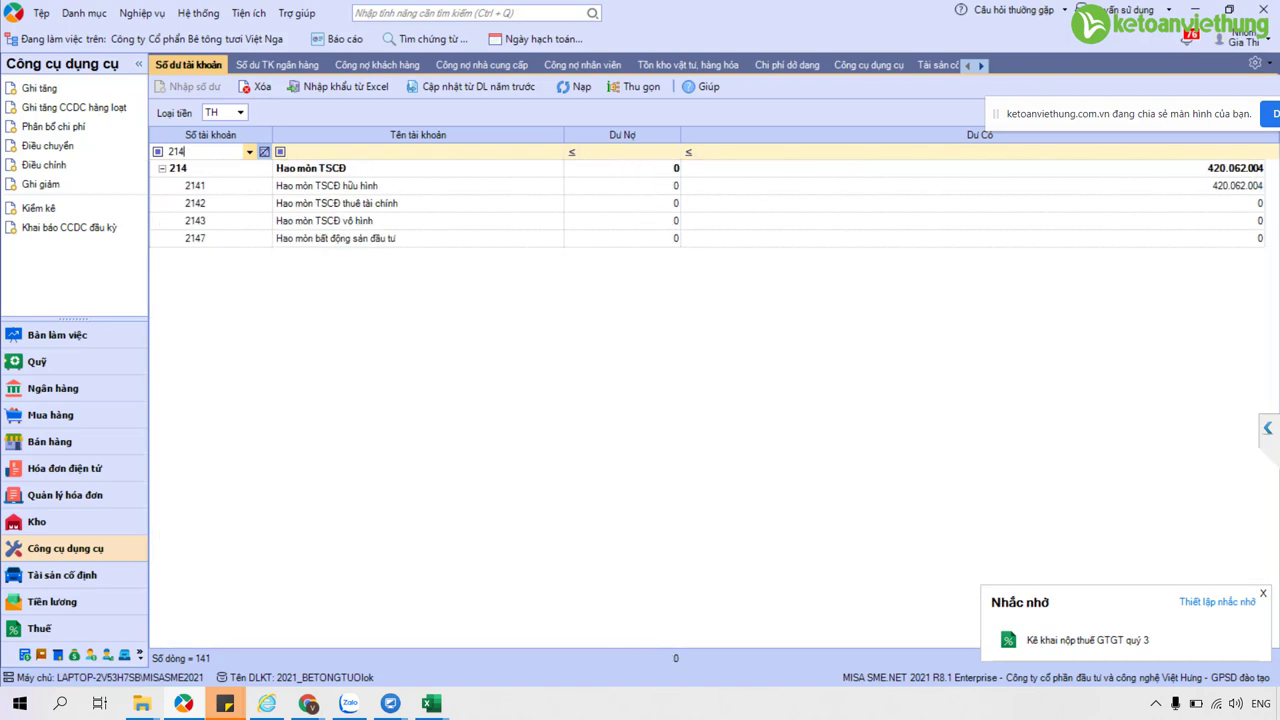
click(326, 185)
Switch to the SO_TAI_SAN_CO_DINH workbook in Excel and highlight the accumulated depreciation total in cell M7 yellow.
click(308, 703)
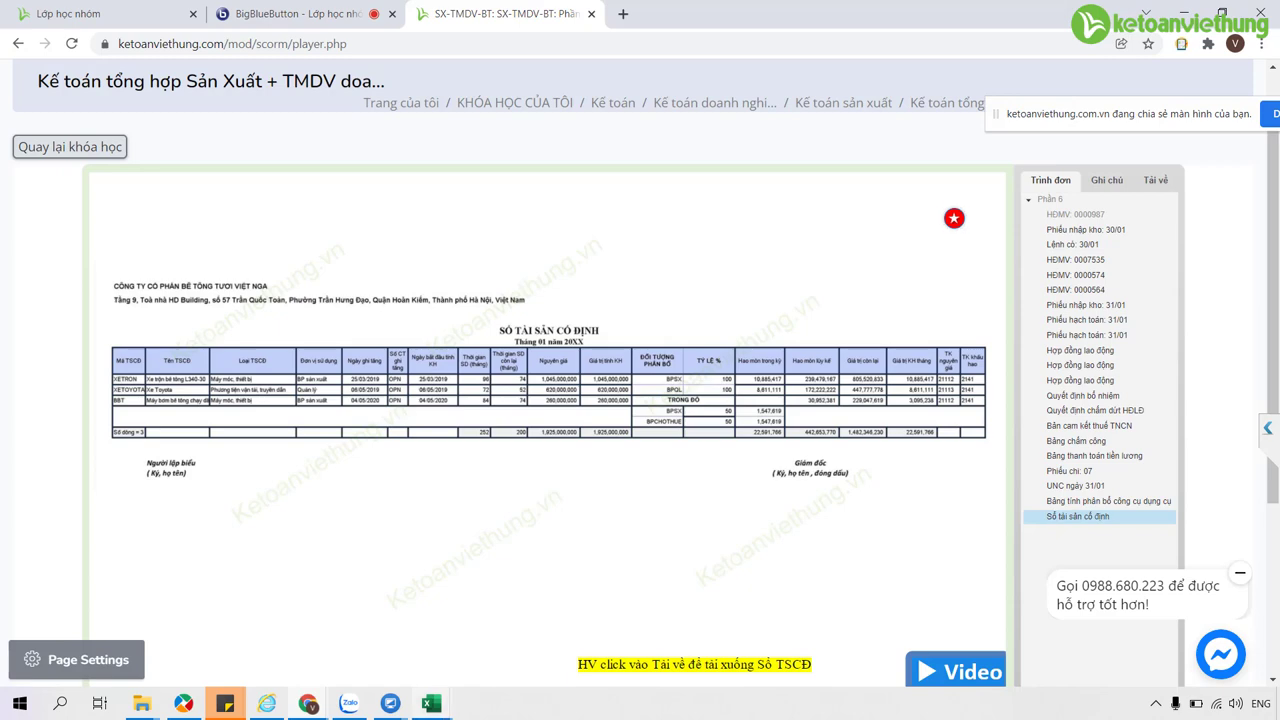
click(431, 703)
click(550, 625)
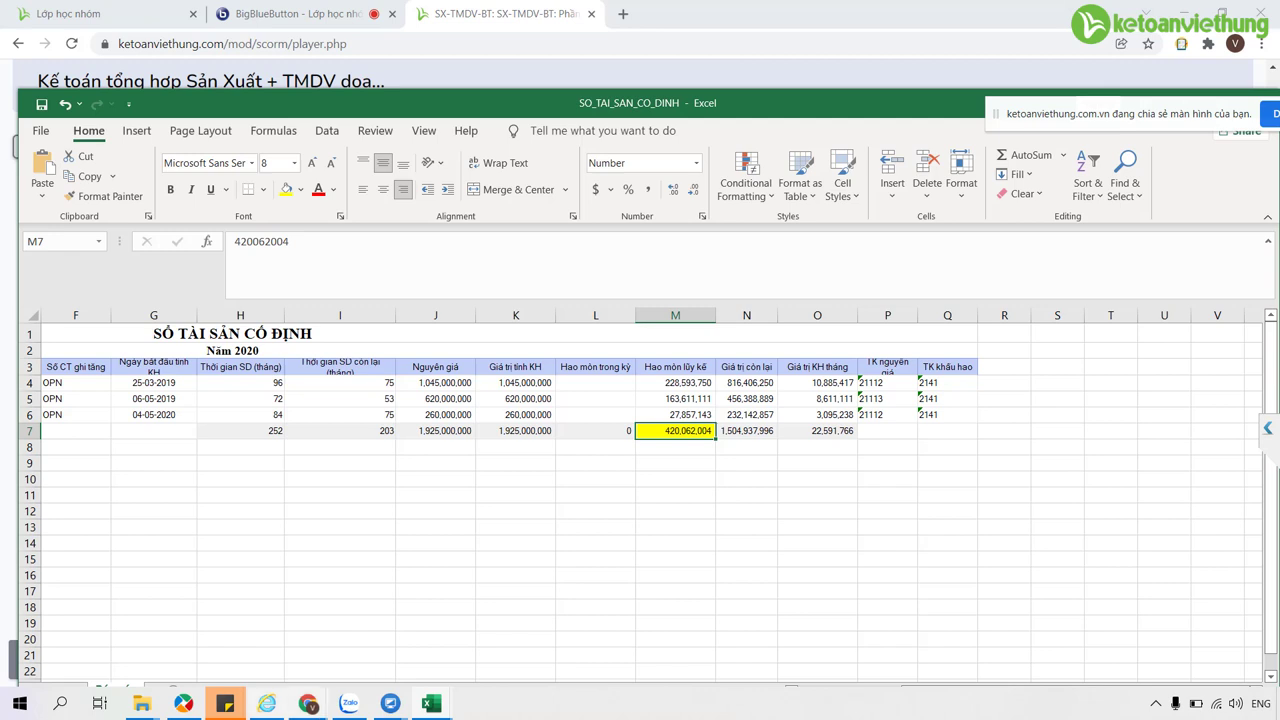
Compare account 2141's opening balance in MISA, the sample register in Chrome and the exported register's depreciation totals in Excel.
key(alt+Tab)
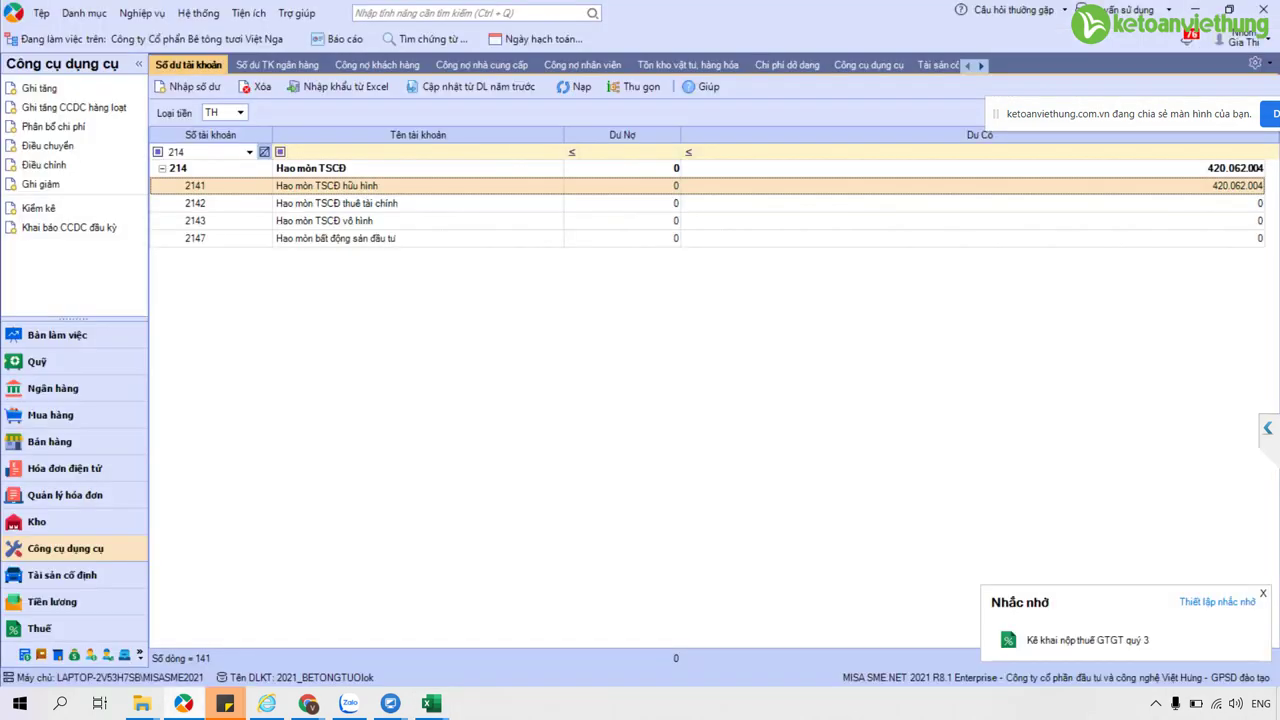
click(176, 151)
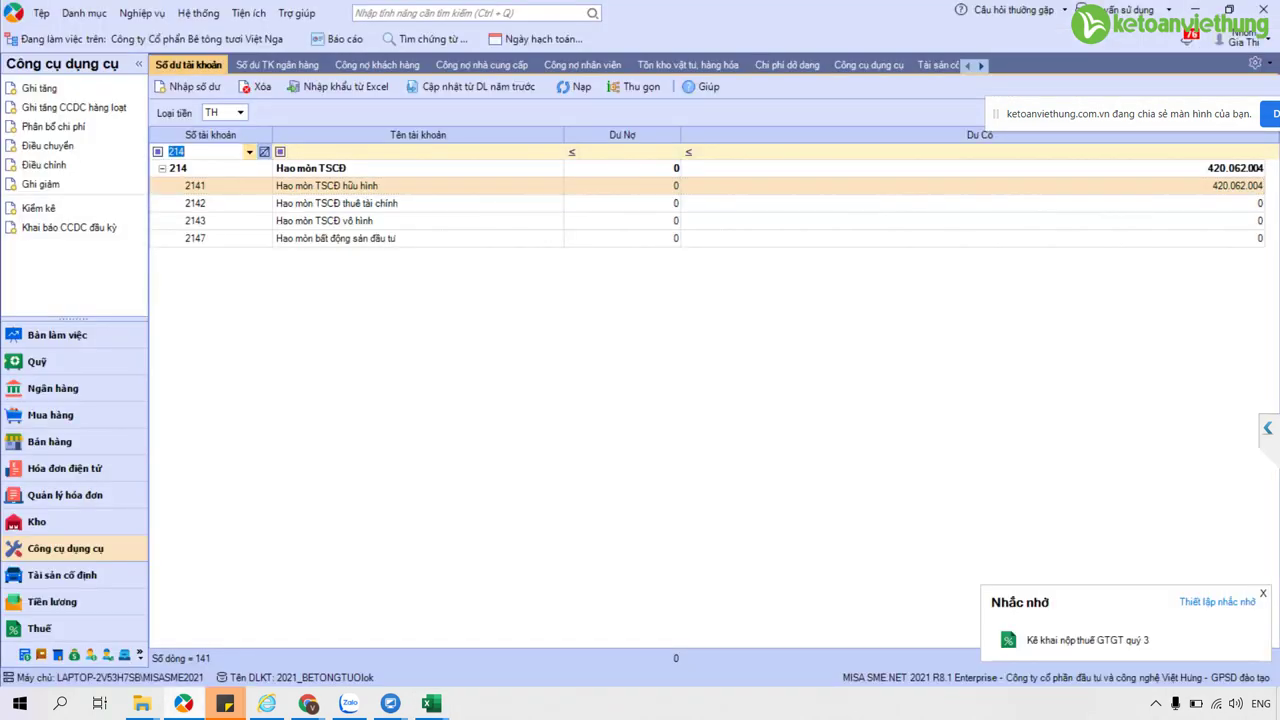
click(308, 703)
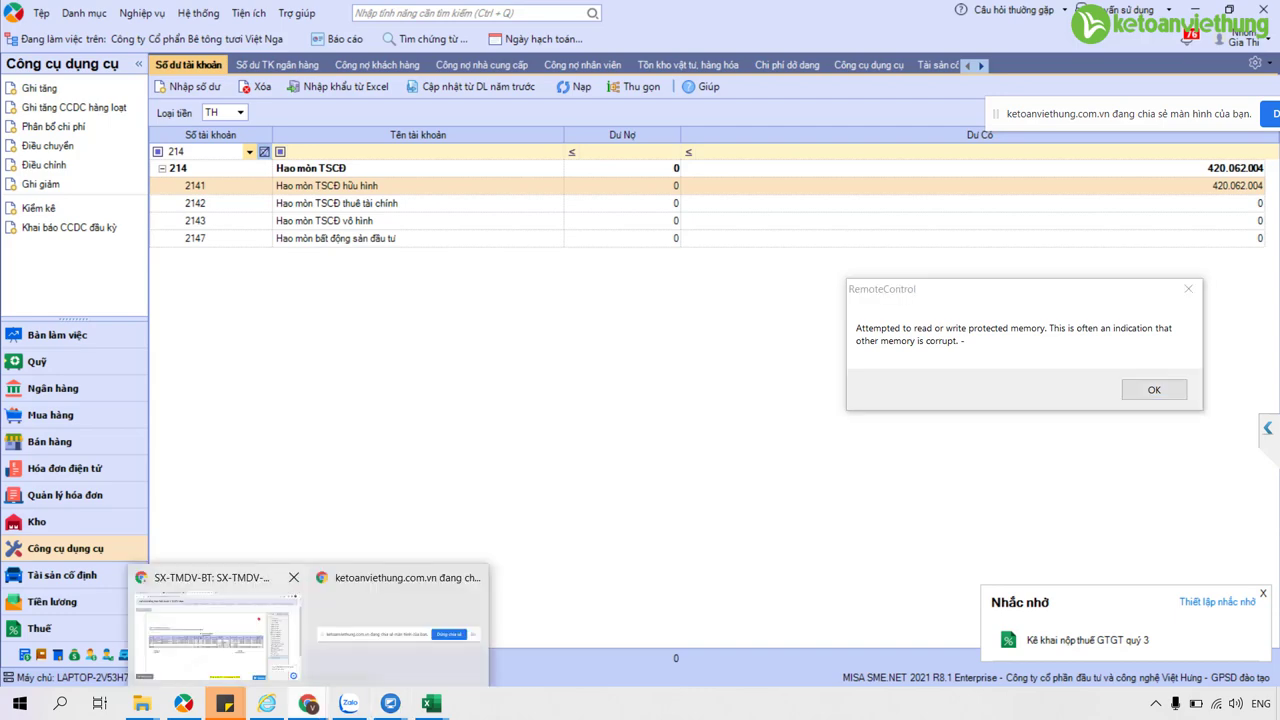
click(216, 640)
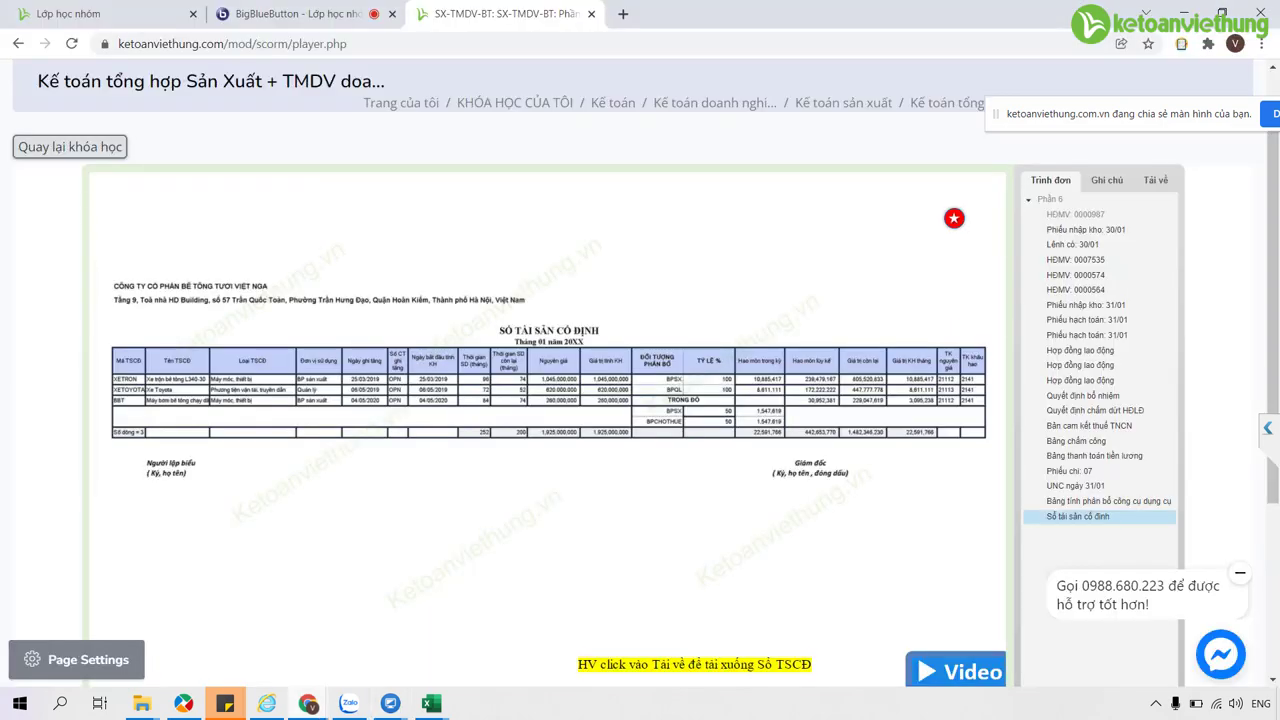
mouse_move(431, 703)
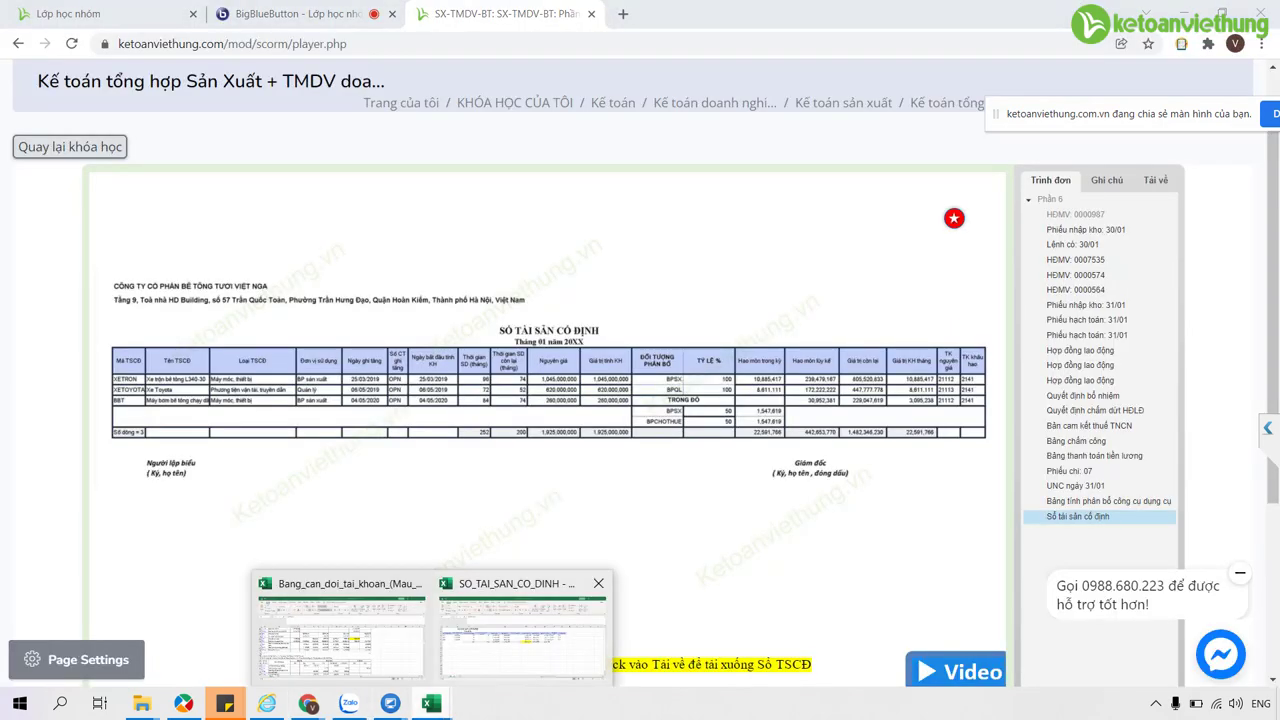
click(500, 660)
drag(817, 430, 947, 430)
click(675, 430)
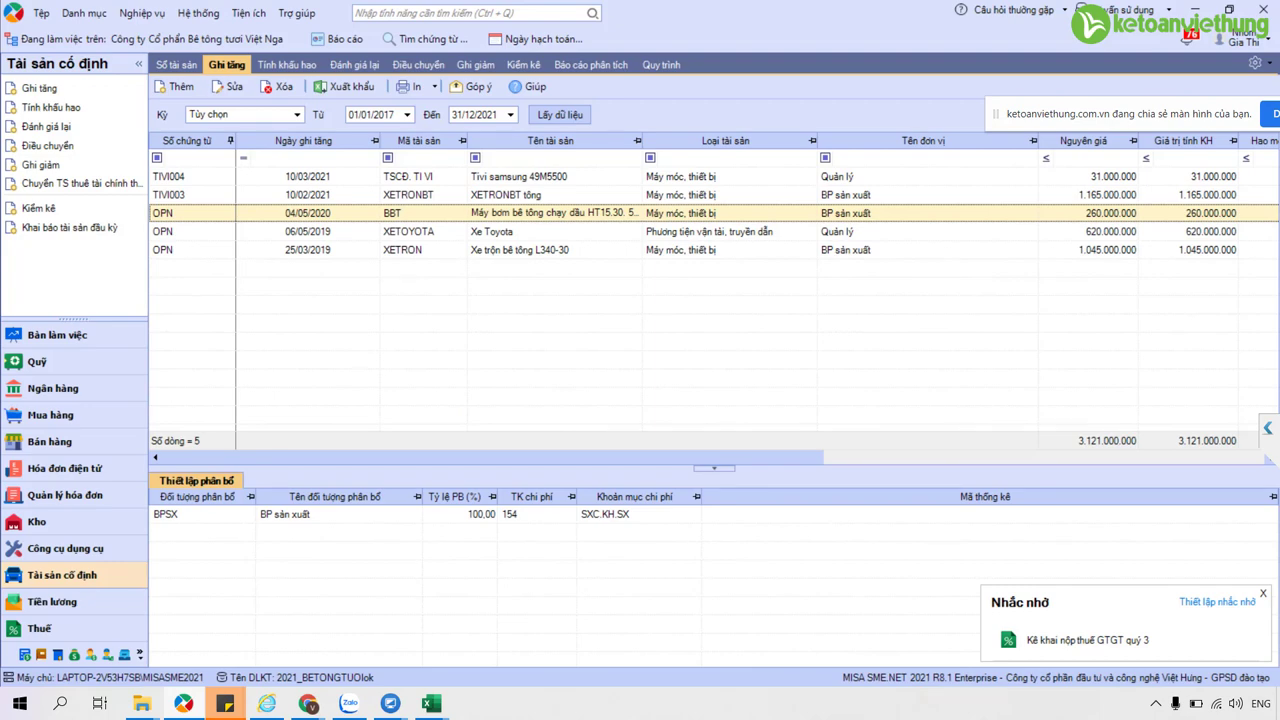
In MISA's opening account balances, filter by account 211 and check accounts 2111, 21112 and 21113.
click(142, 13)
click(196, 419)
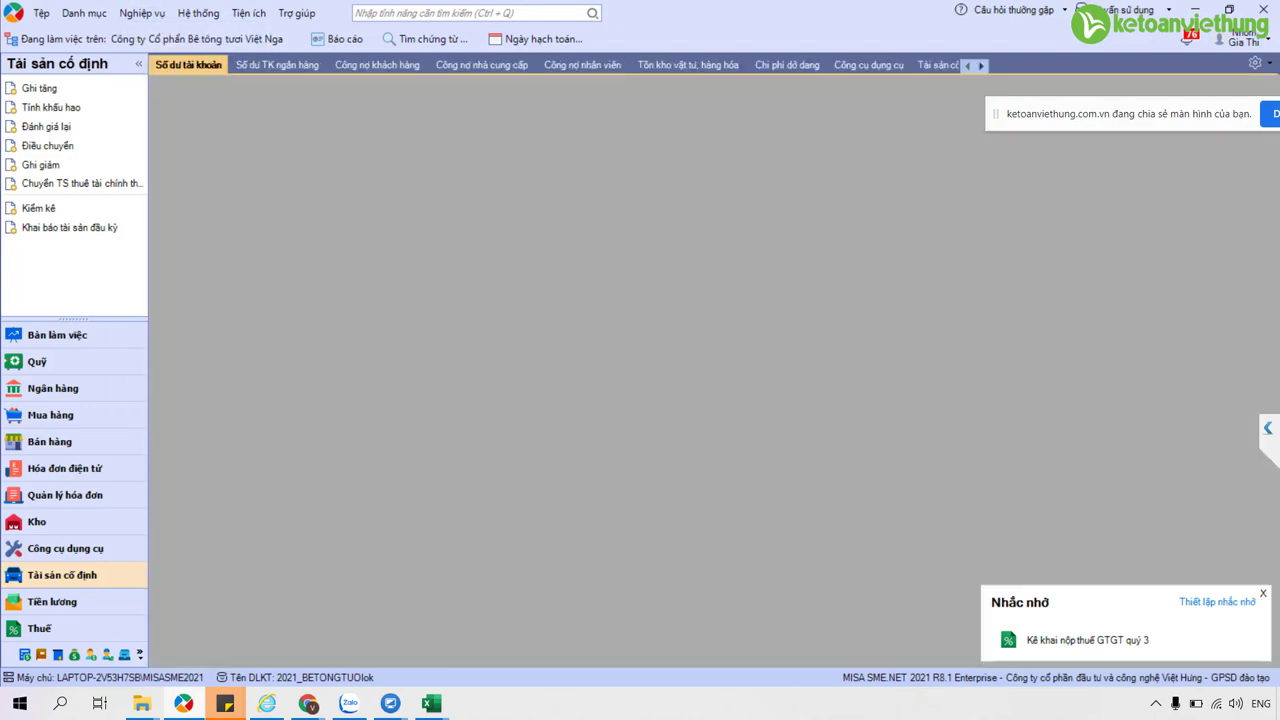
text(211)
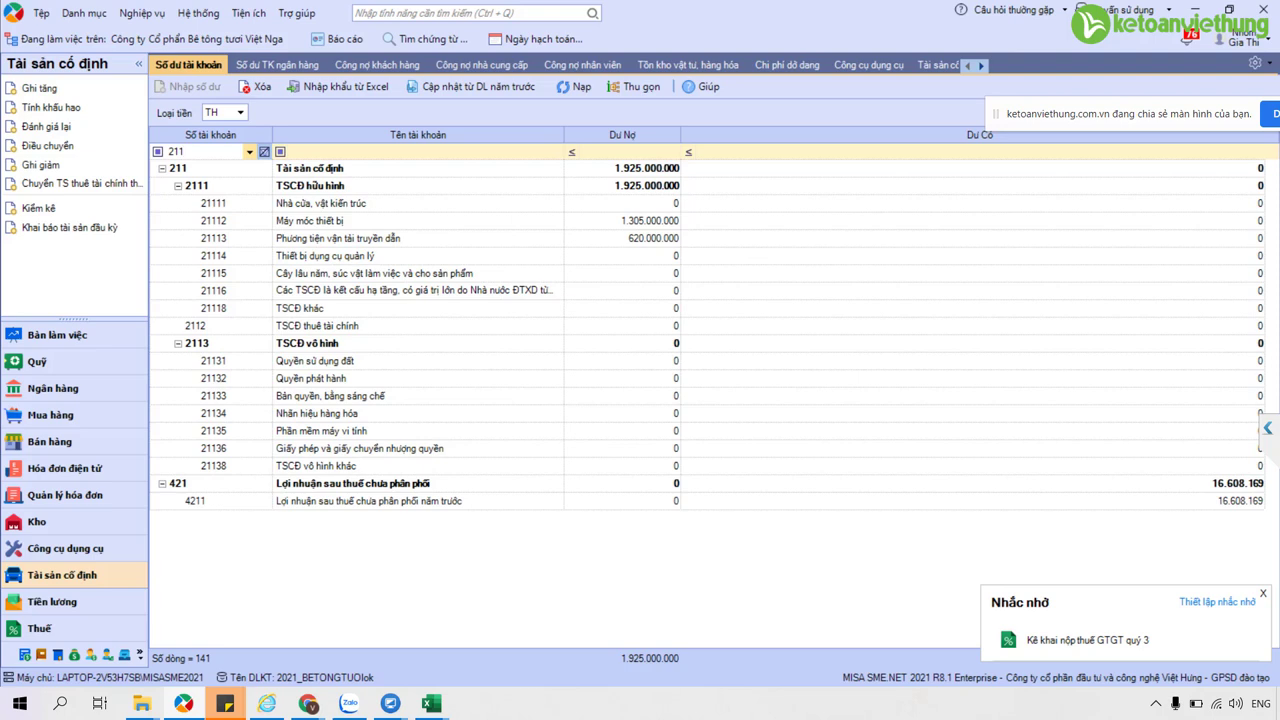
click(418, 220)
click(418, 185)
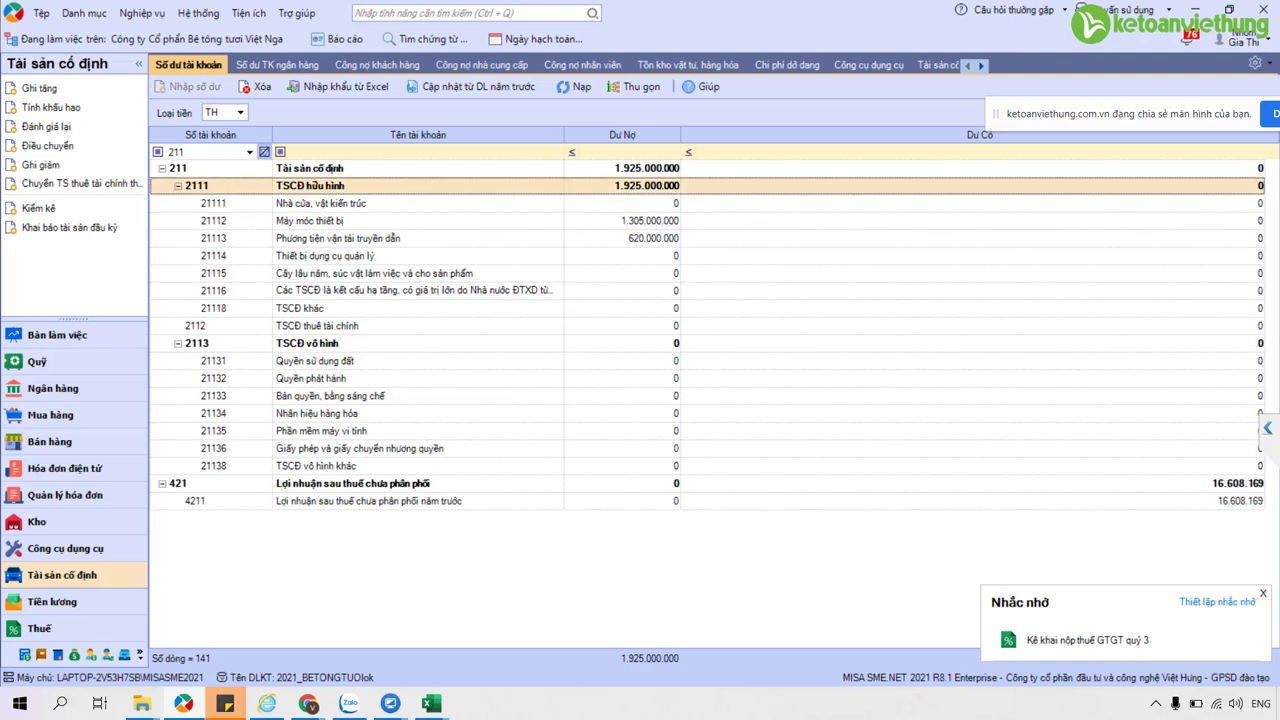
click(418, 220)
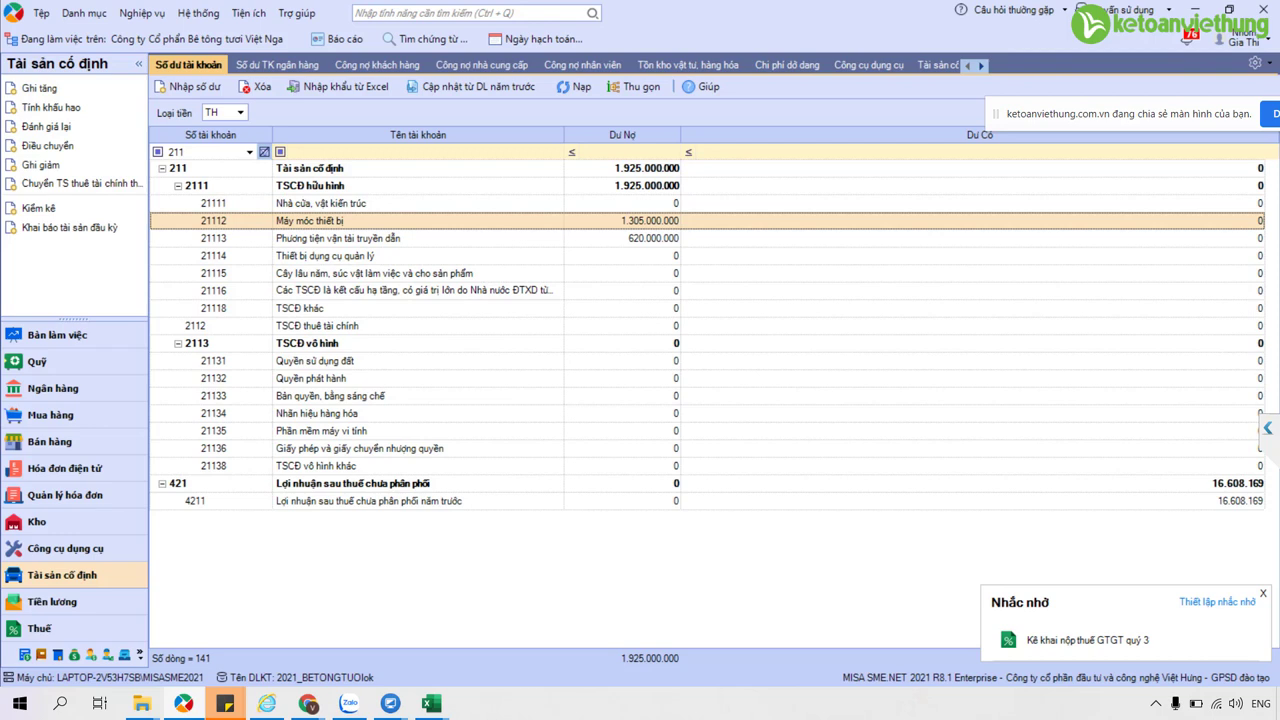
click(418, 238)
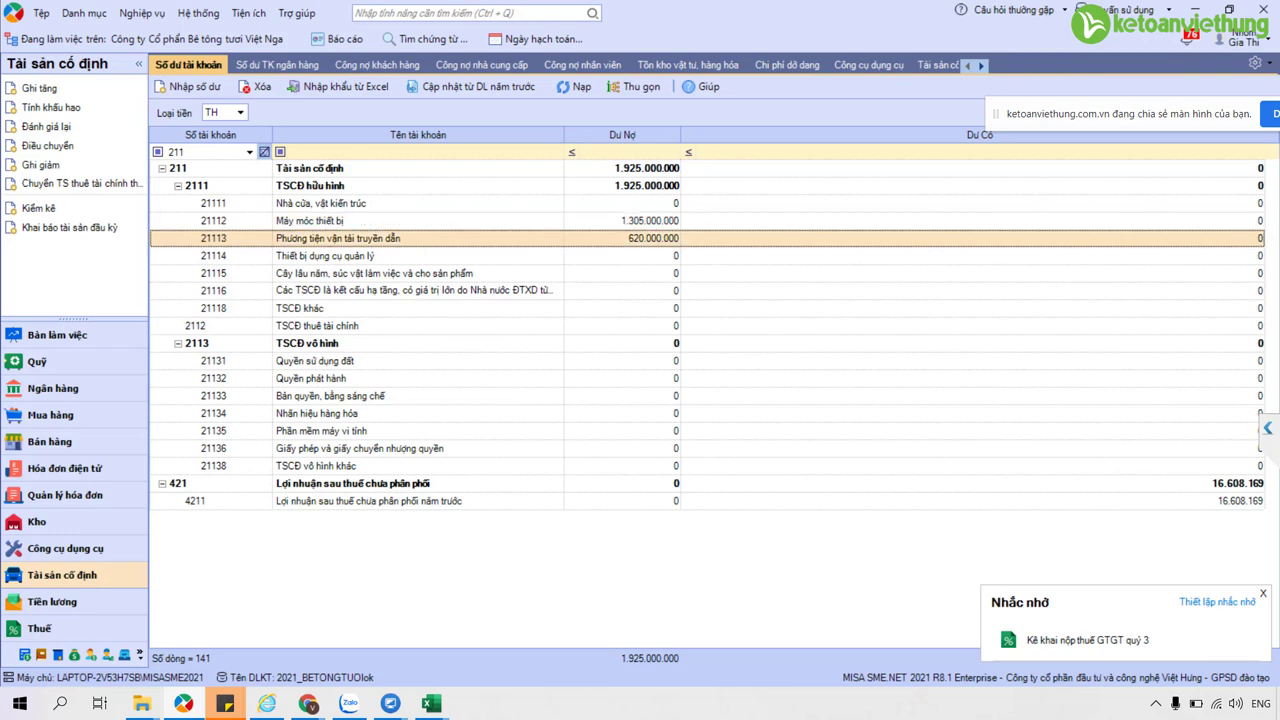
Switch to the SO_TAI_SAN_CO_DINH workbook in Excel and check the original cost (Nguyên giá) of Xe Toyota.
click(431, 703)
click(523, 635)
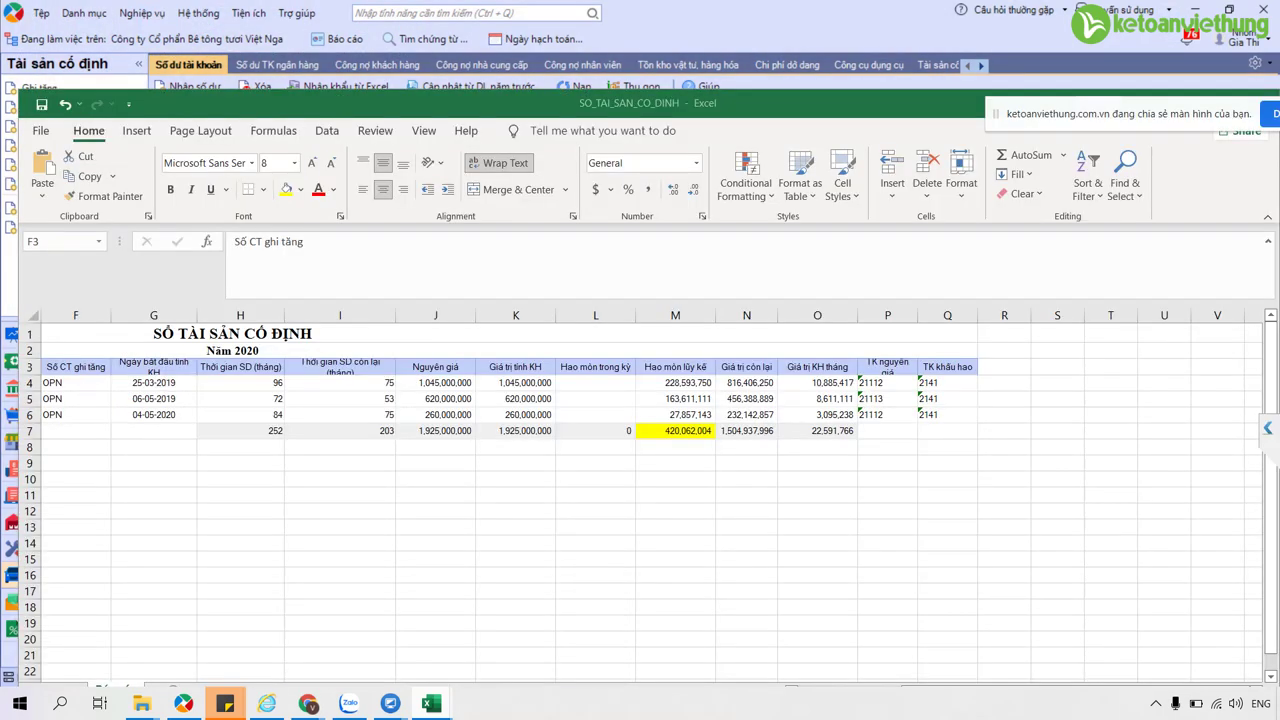
click(817, 655)
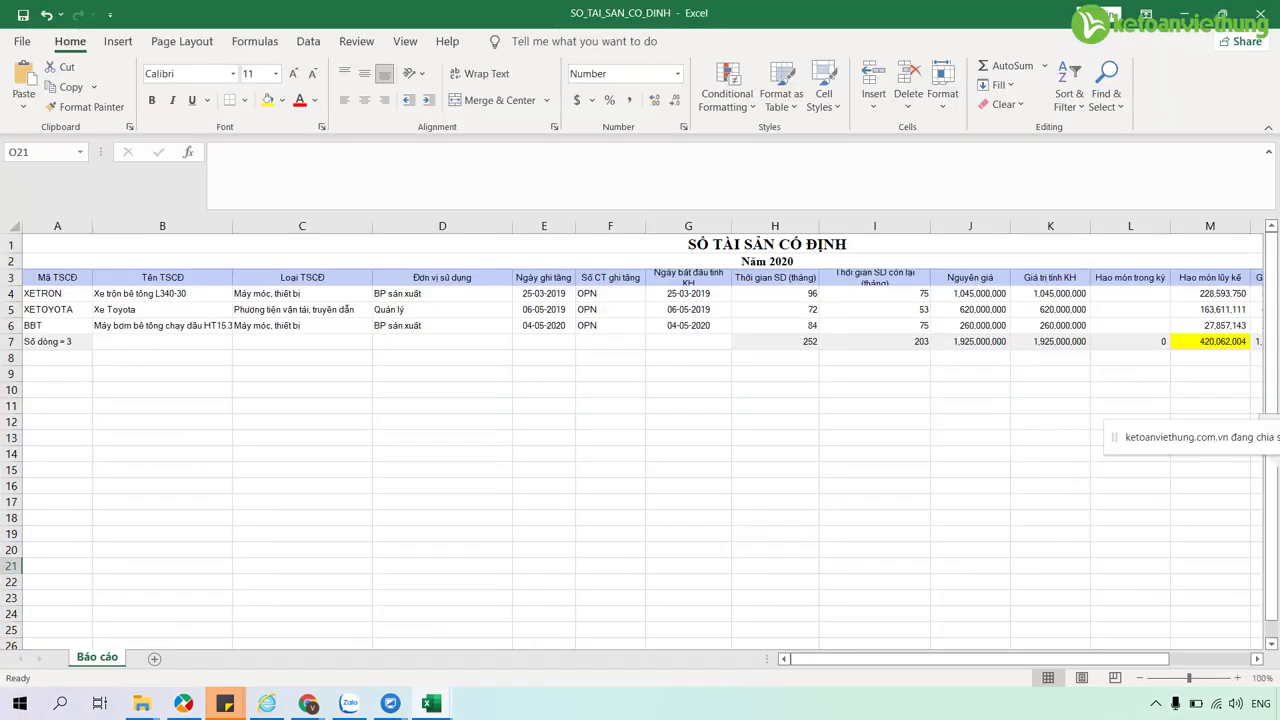
click(11, 309)
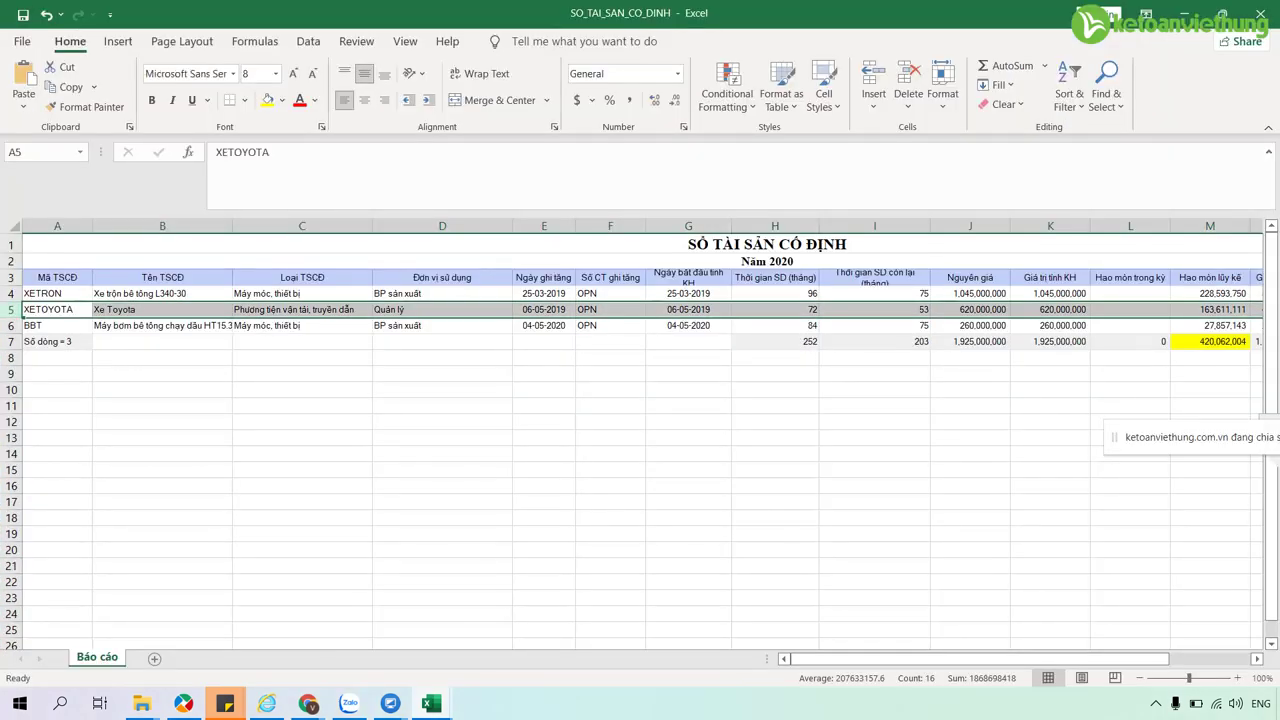
click(969, 309)
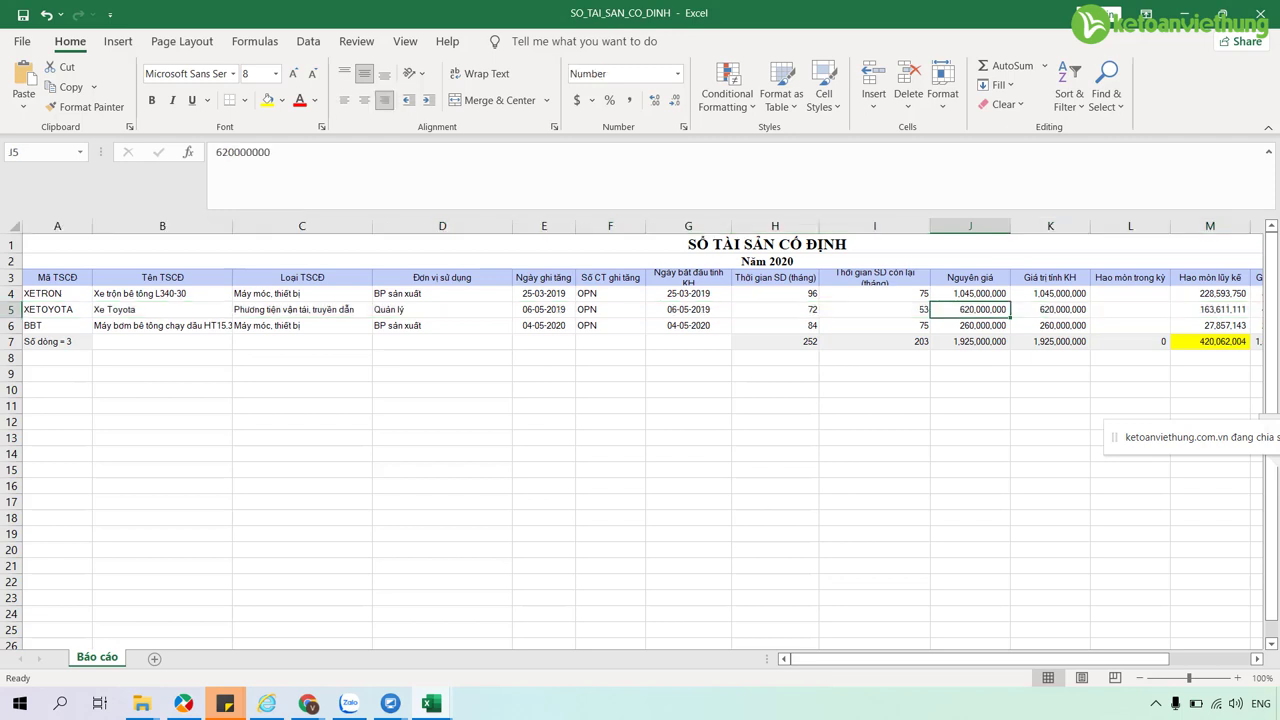
Check the combined original cost of XETRON and BBT using cells J4 and J6, and recheck Xe Toyota's cost and depreciable value.
click(969, 293)
ctrl+click(969, 325)
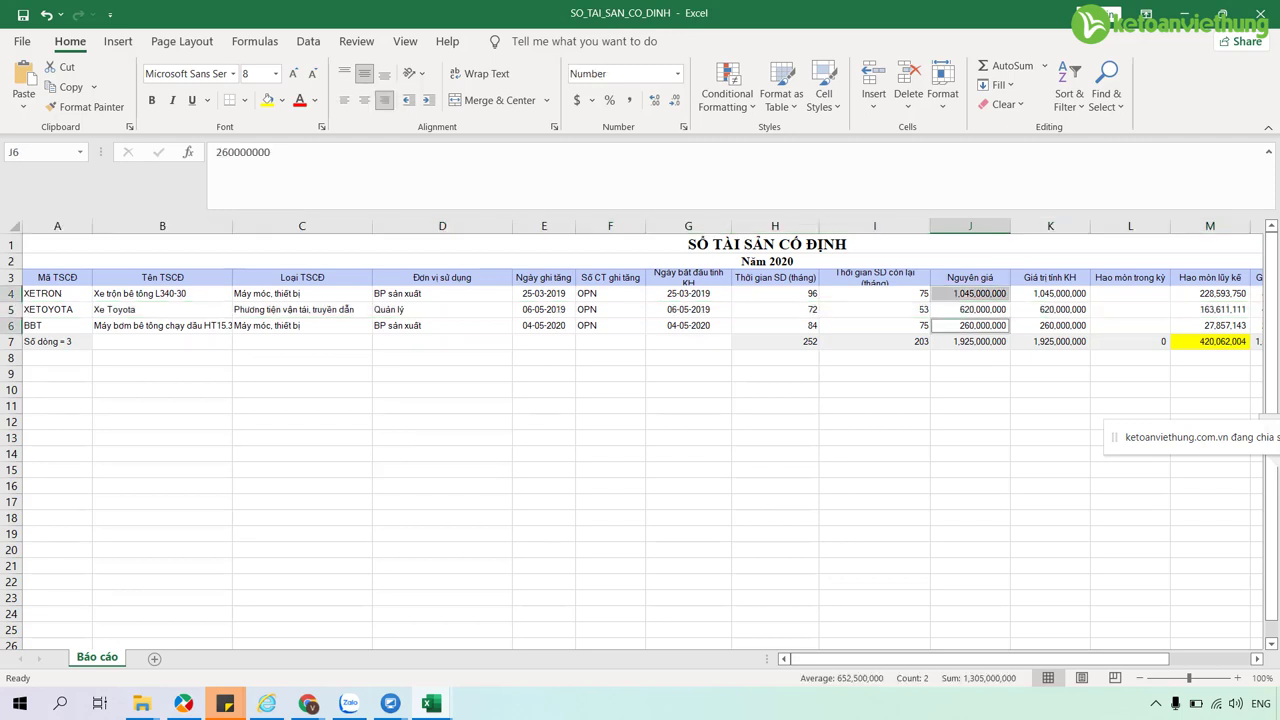
click(969, 309)
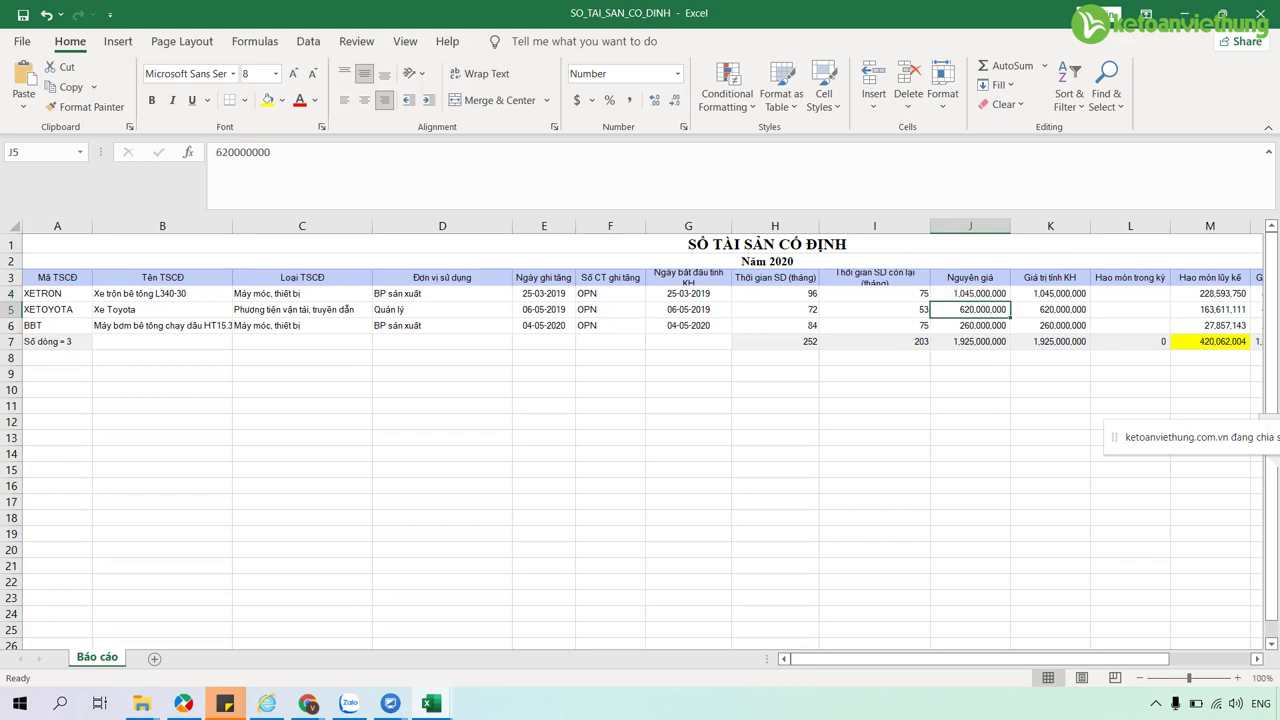
click(1049, 309)
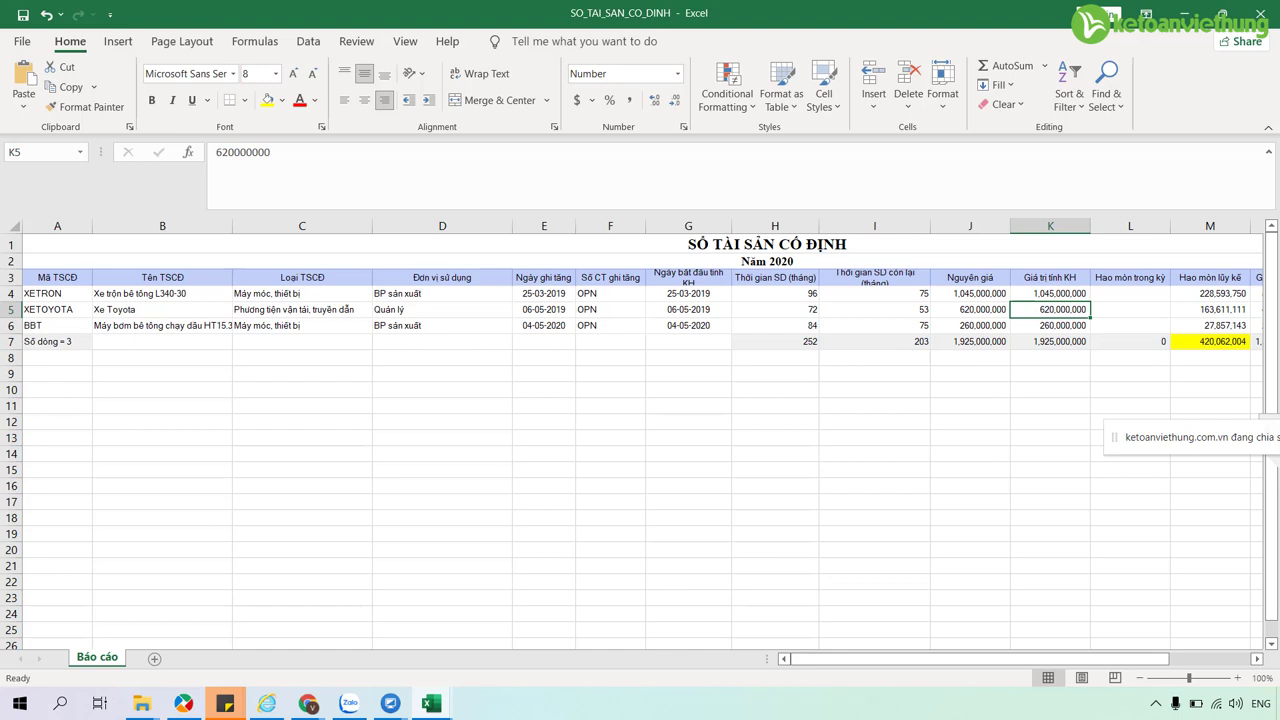
click(969, 293)
click(969, 373)
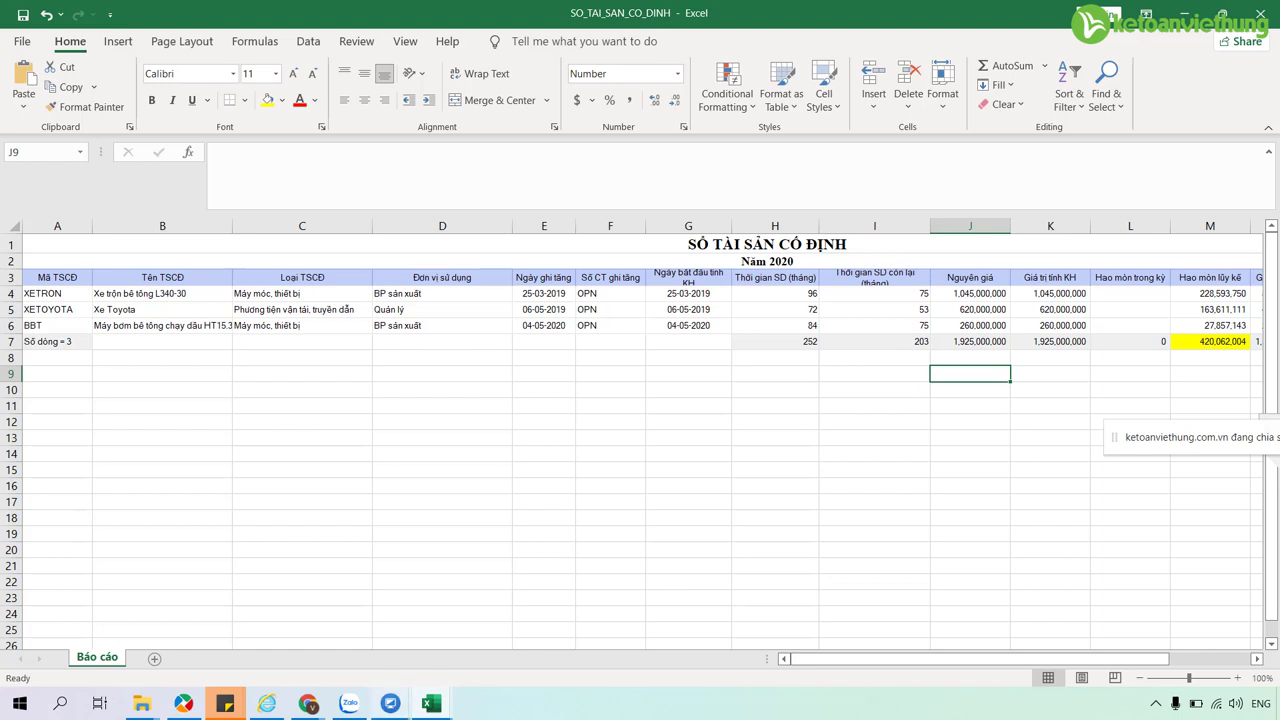
Switch to MISA and load the fixed asset increase list (Ghi tăng) for the period Tháng 1.
click(183, 703)
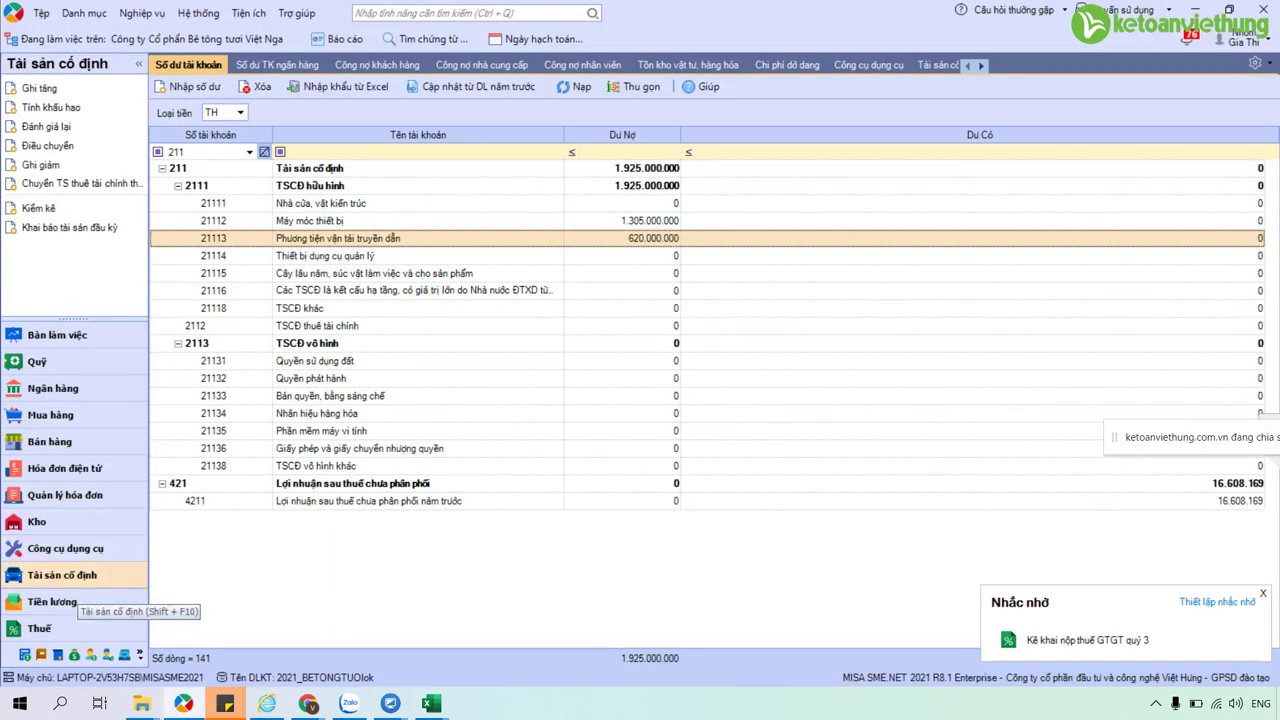
click(78, 580)
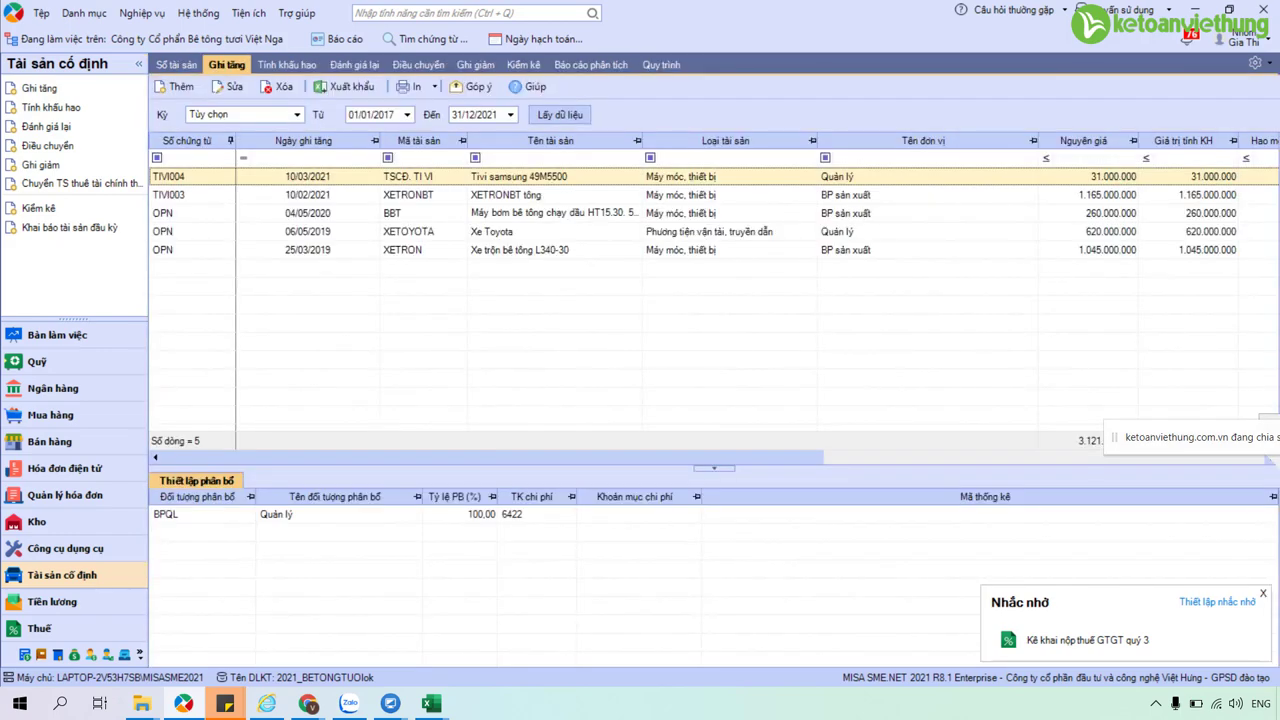
click(296, 114)
text(1)
key(Return)
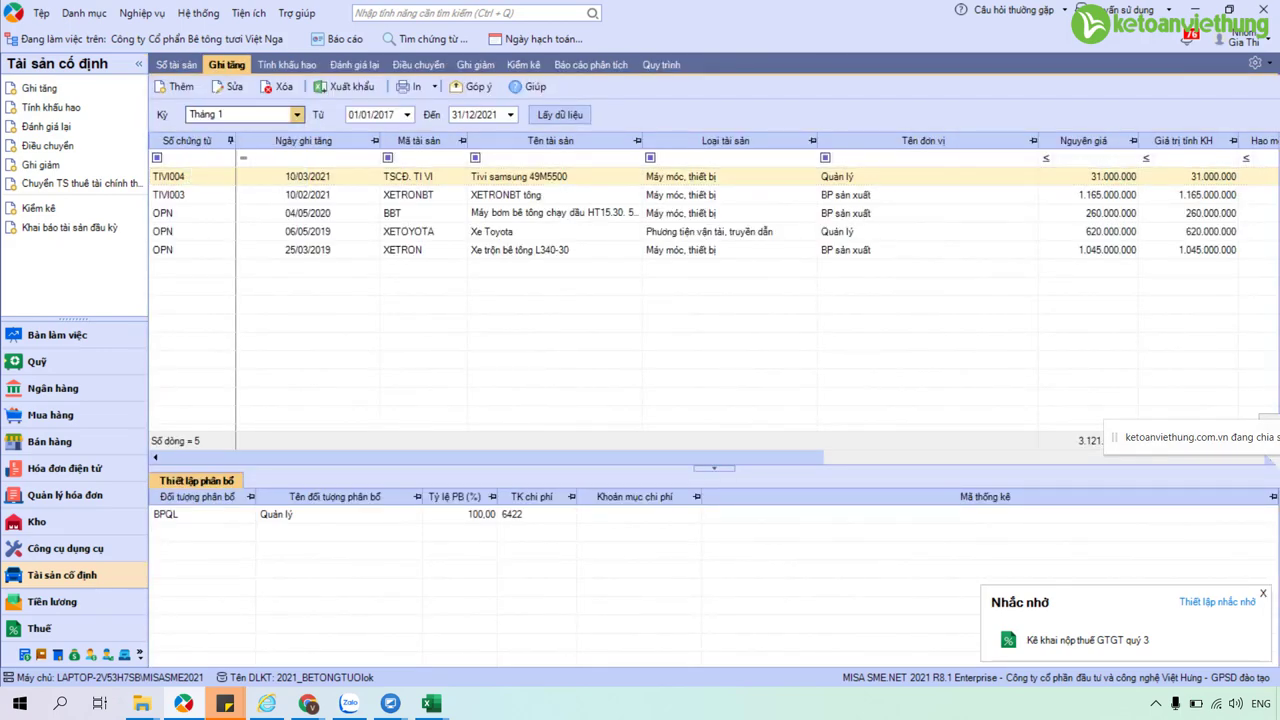
click(559, 114)
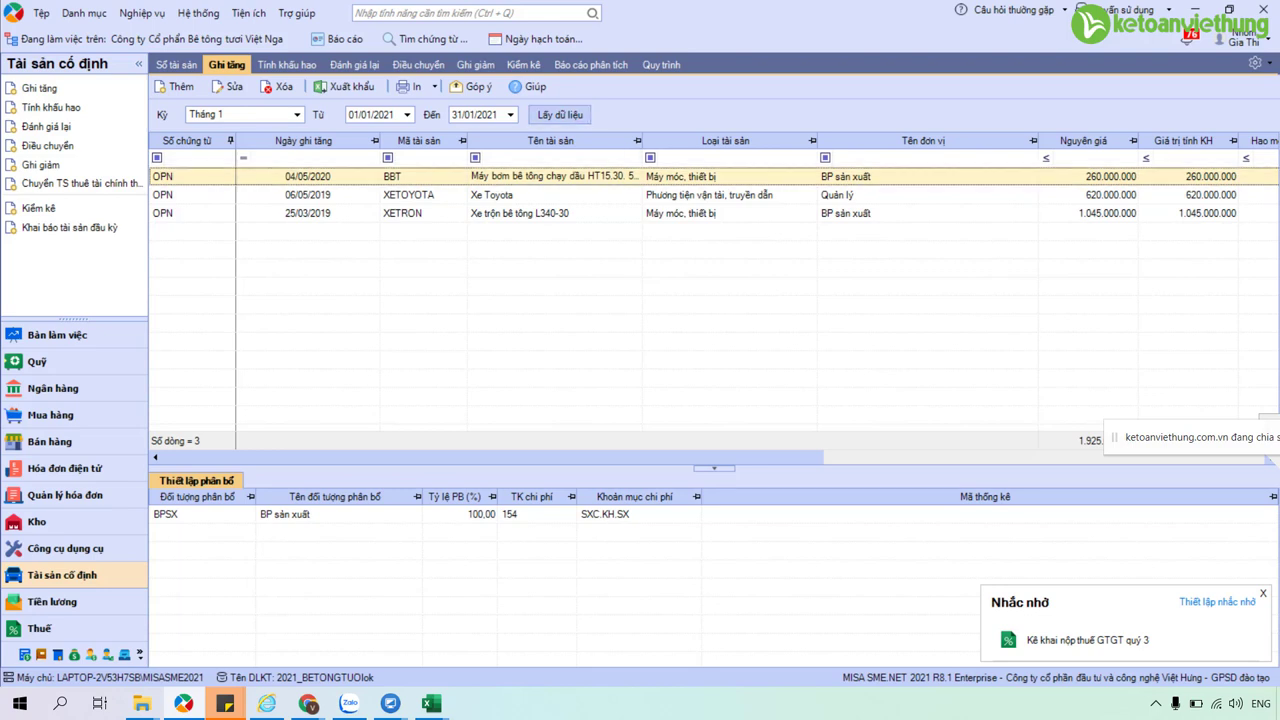
Reload the asset increase list for Quý 1 and examine the XETRONBT entry.
click(296, 114)
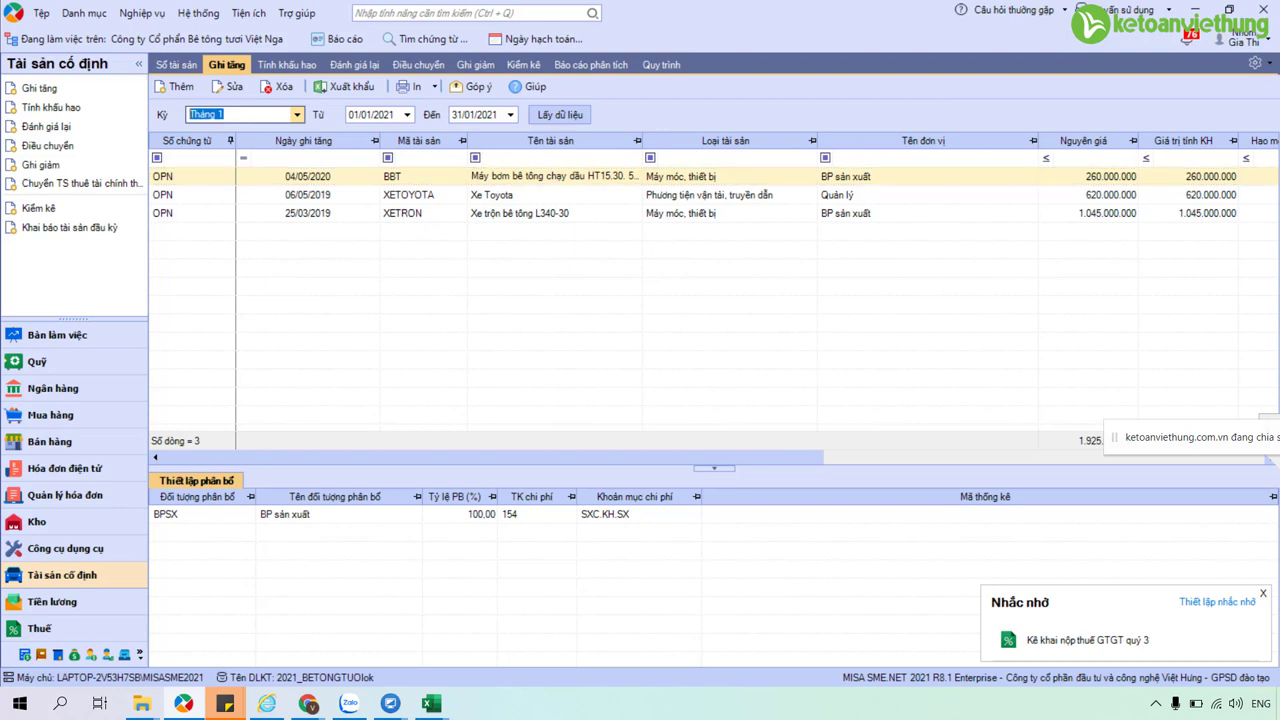
text(1)
click(240, 180)
click(559, 114)
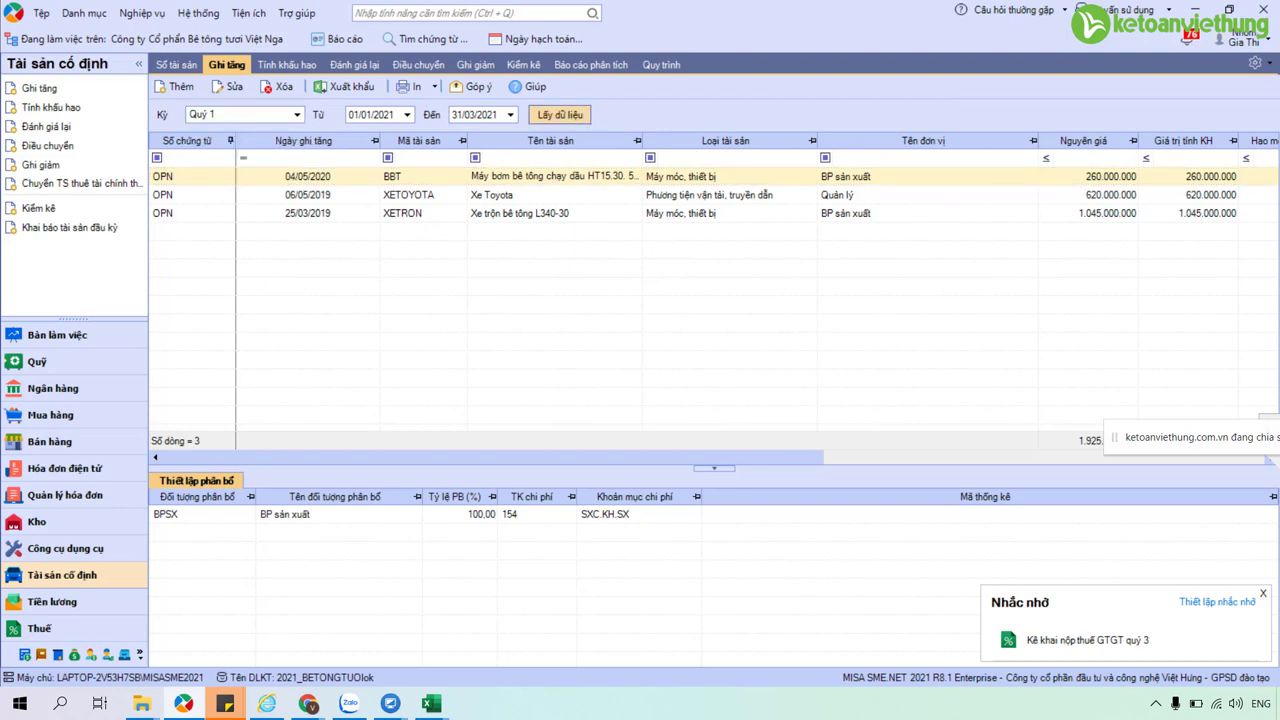
click(560, 114)
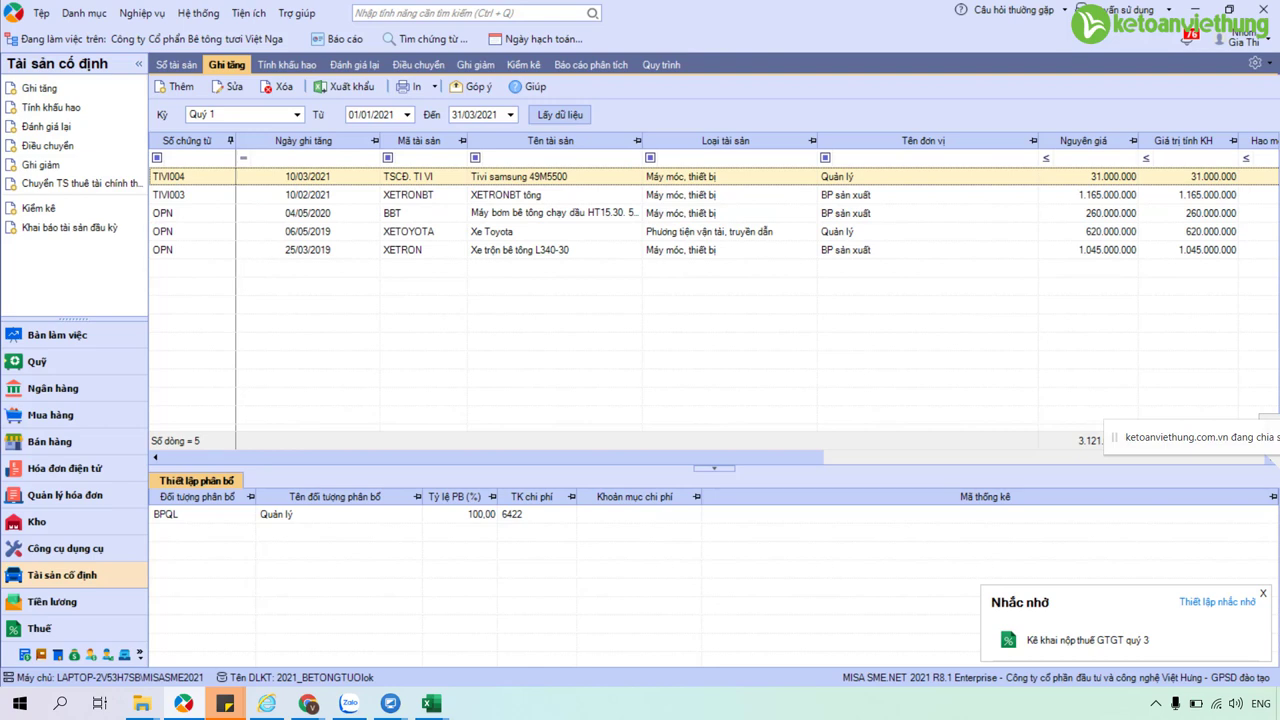
click(505, 195)
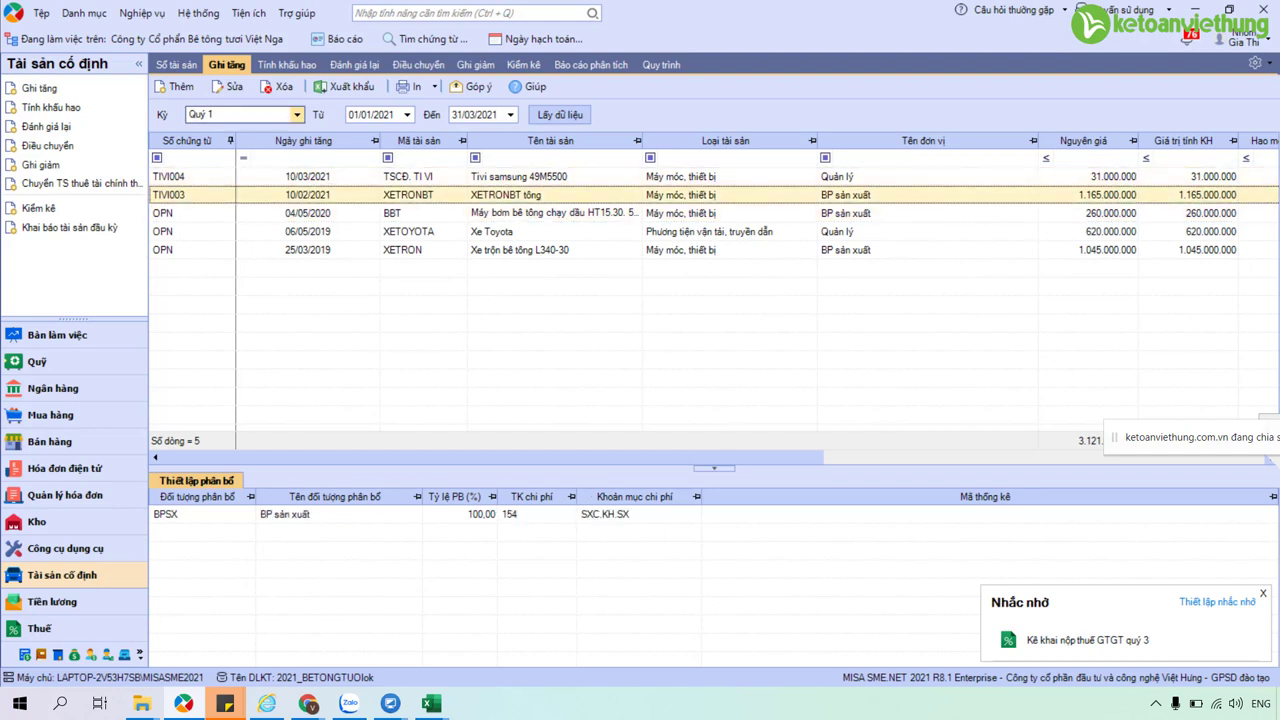
Set the asset increase list's period back to Tháng 1 and reload the data.
click(297, 114)
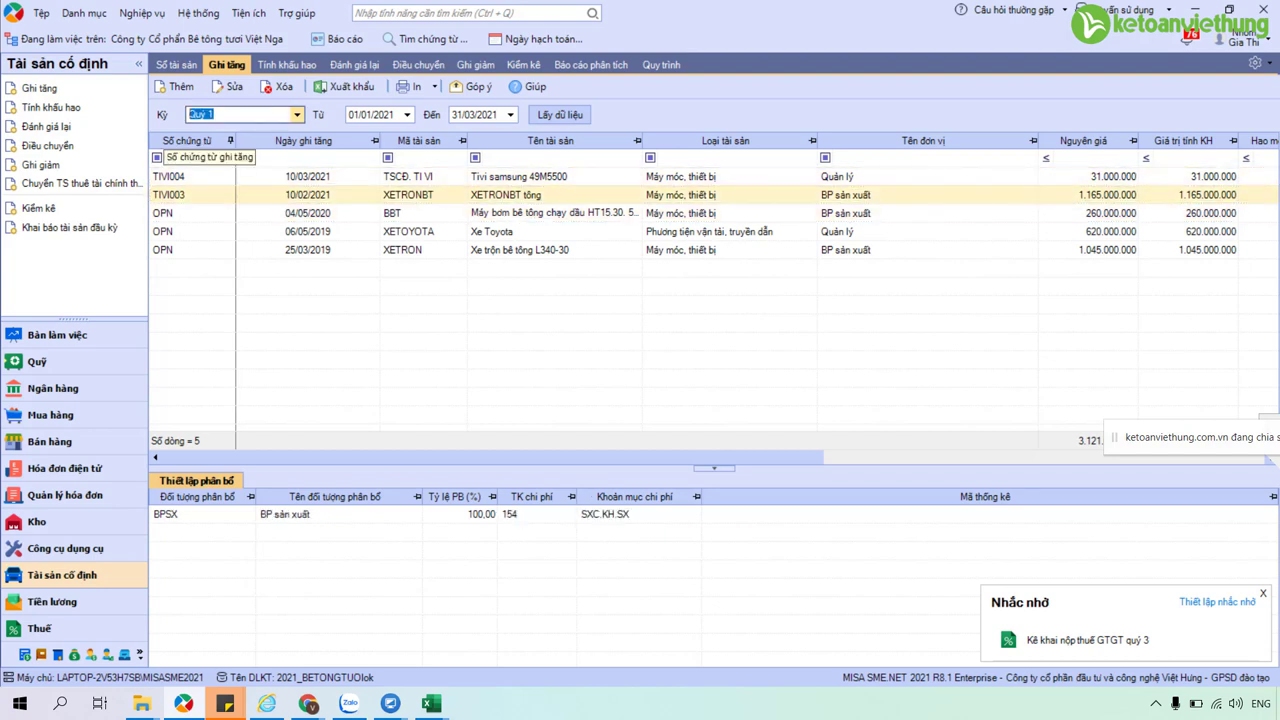
text(1)
key(Return)
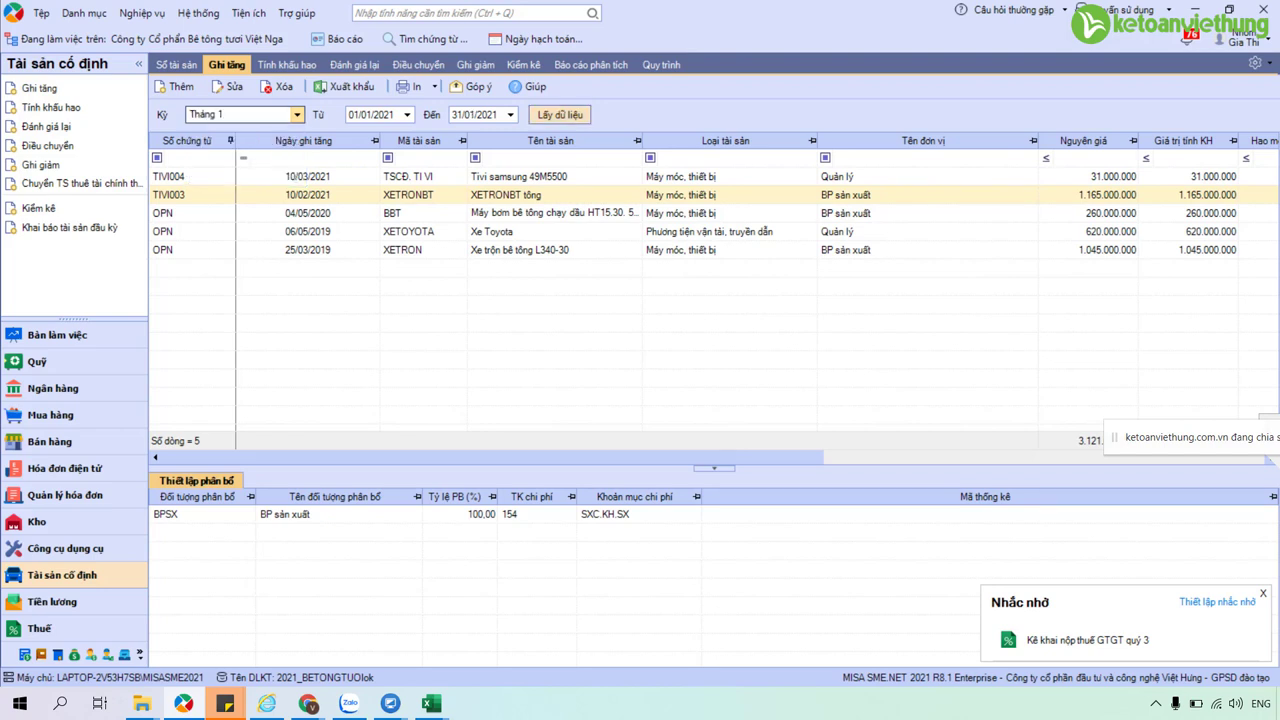
click(559, 114)
Create a fixed asset depreciation calculation (Tính khấu hao) for month 1 of 2021.
click(287, 64)
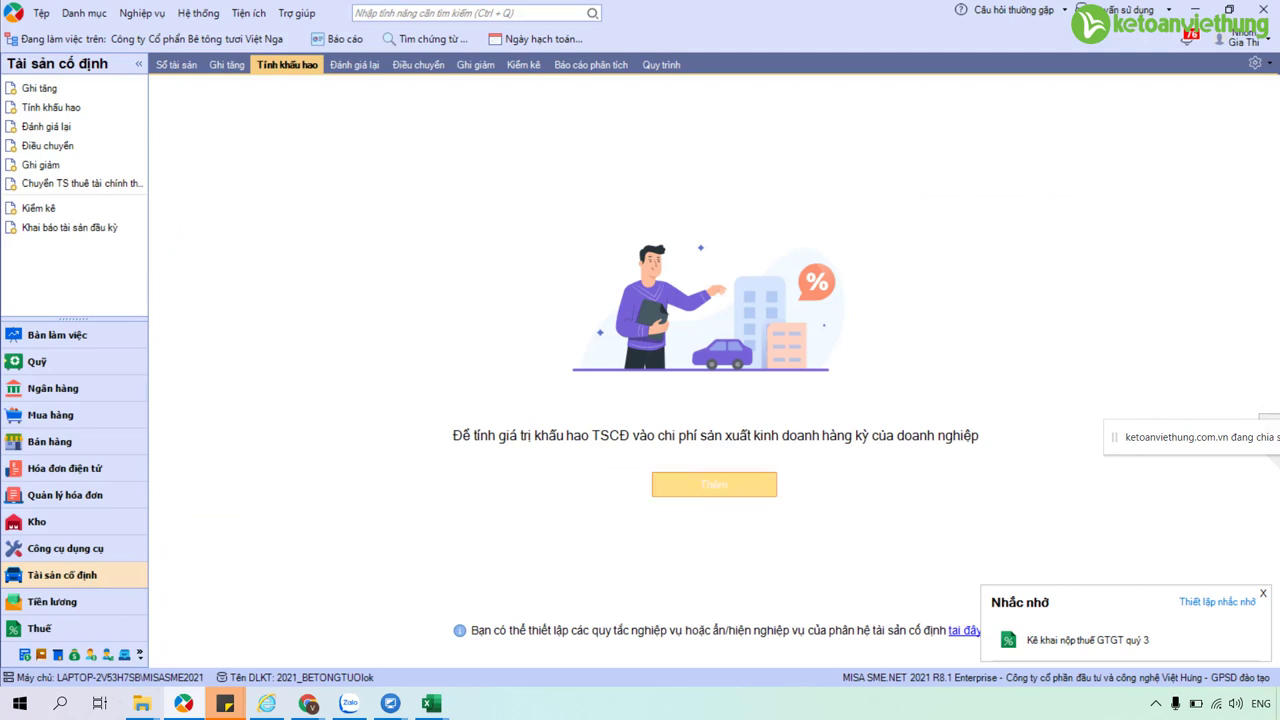
click(714, 484)
click(623, 341)
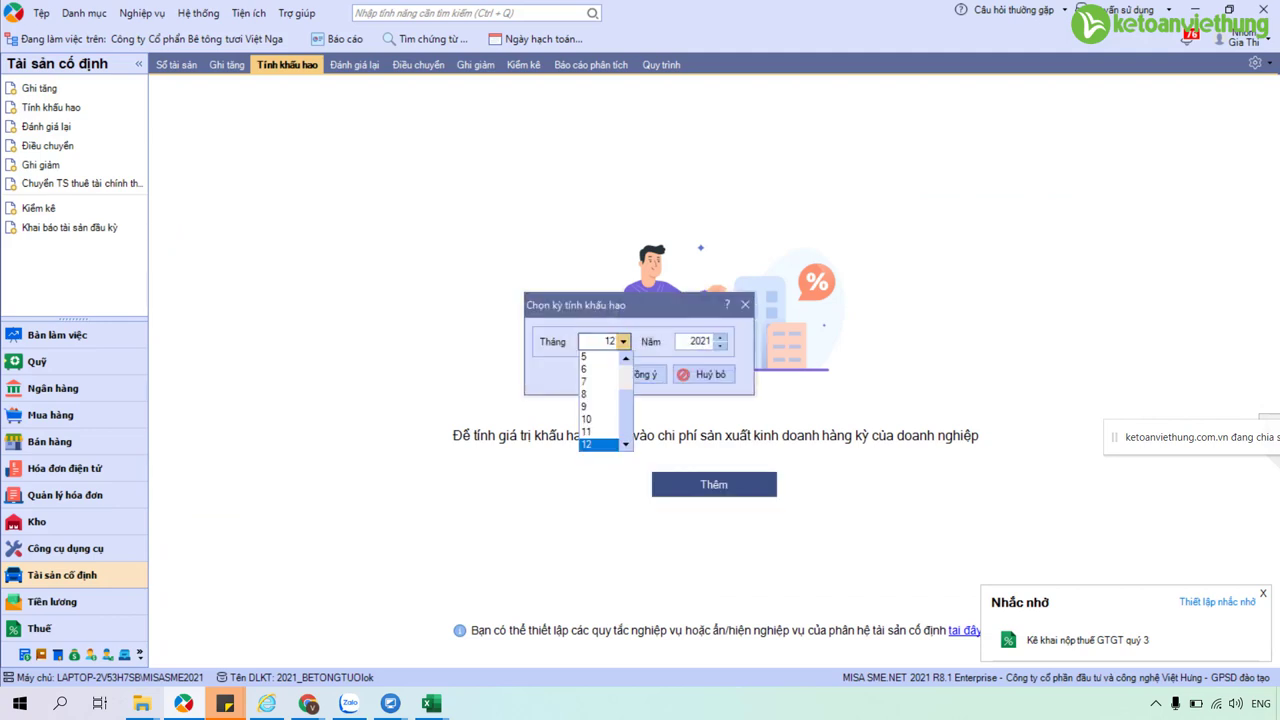
drag(627, 414, 627, 382)
click(600, 357)
click(635, 374)
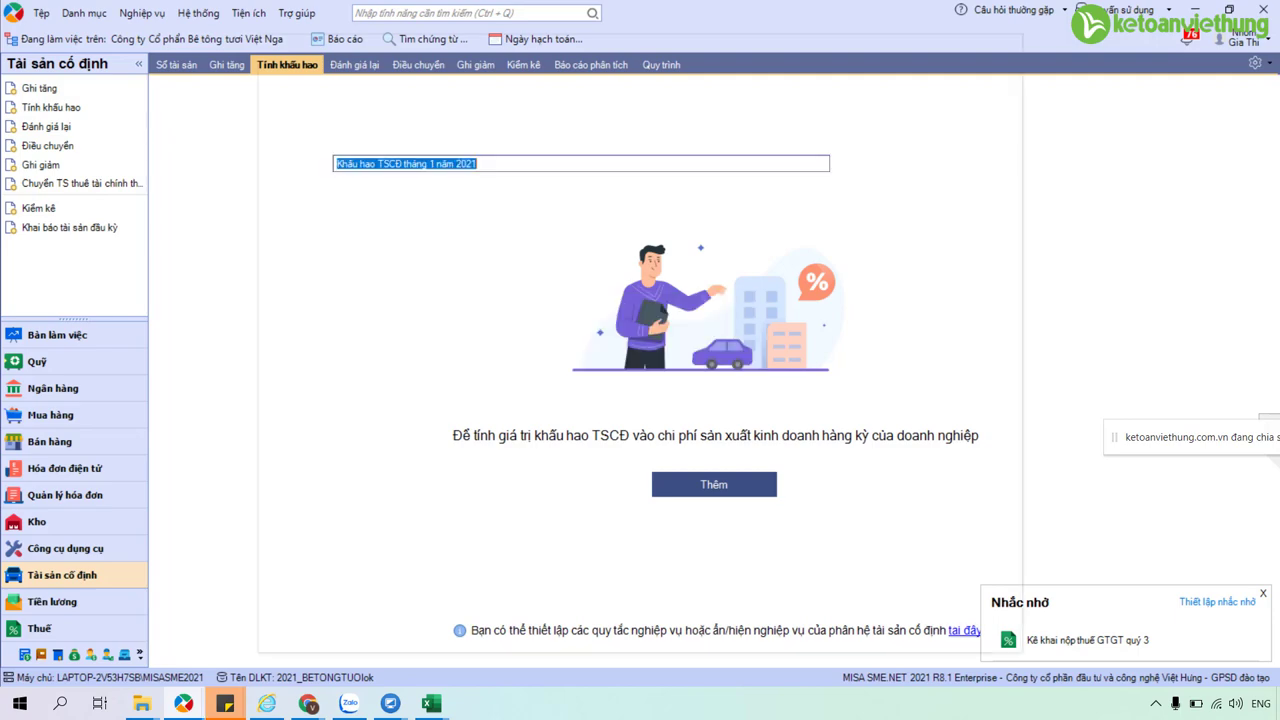
mouse_move(390, 703)
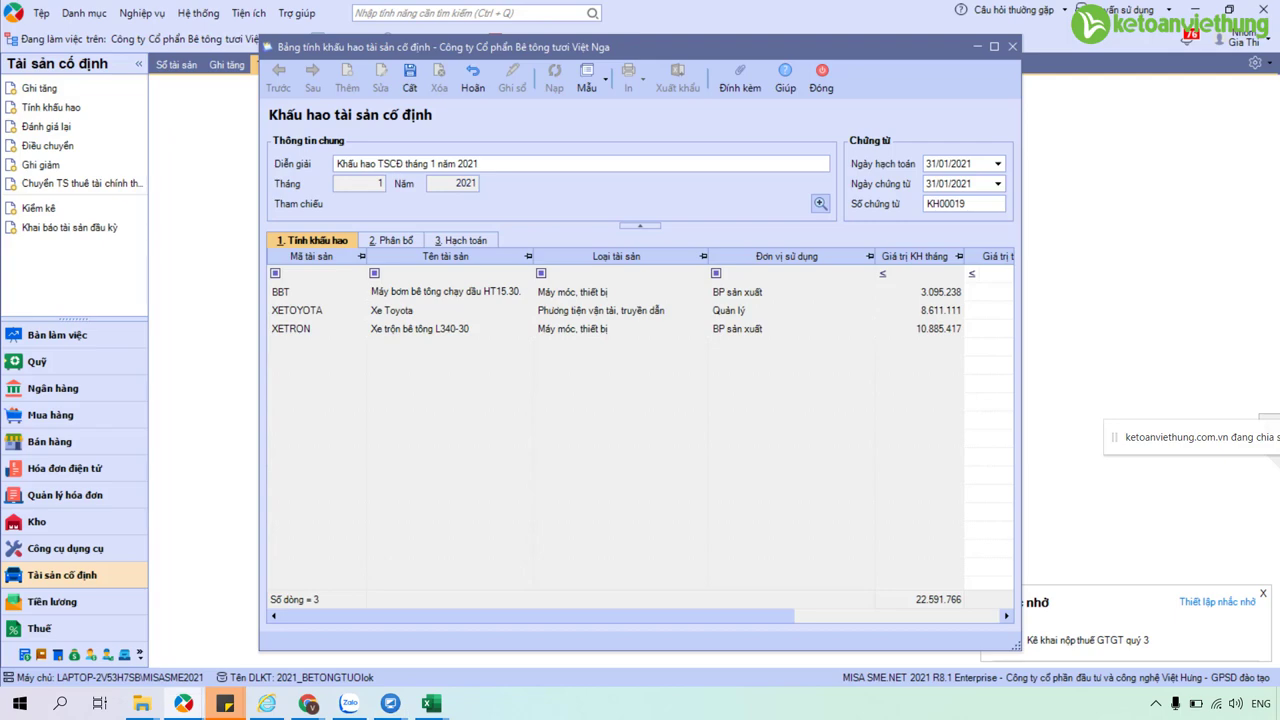
Show the depreciation voucher's allocation details (Phân bổ) in a maximized window and check XETRON's expense account.
key(alt+2)
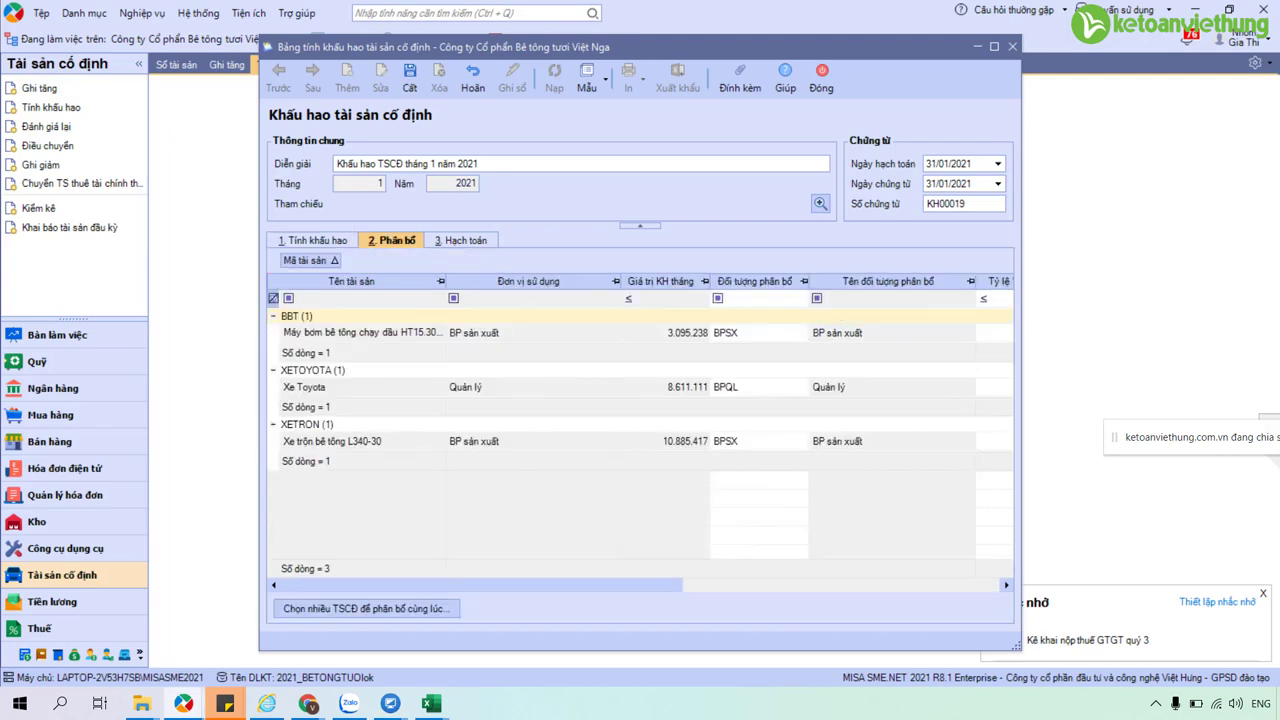
click(994, 46)
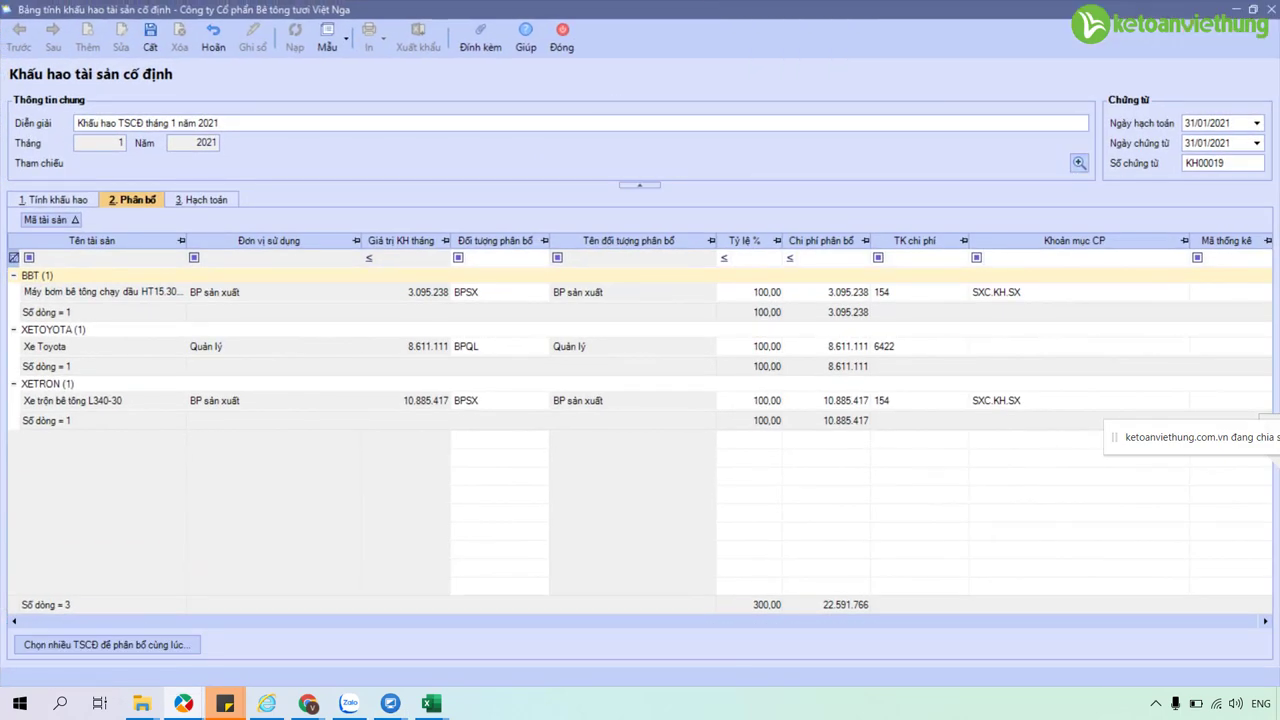
click(912, 400)
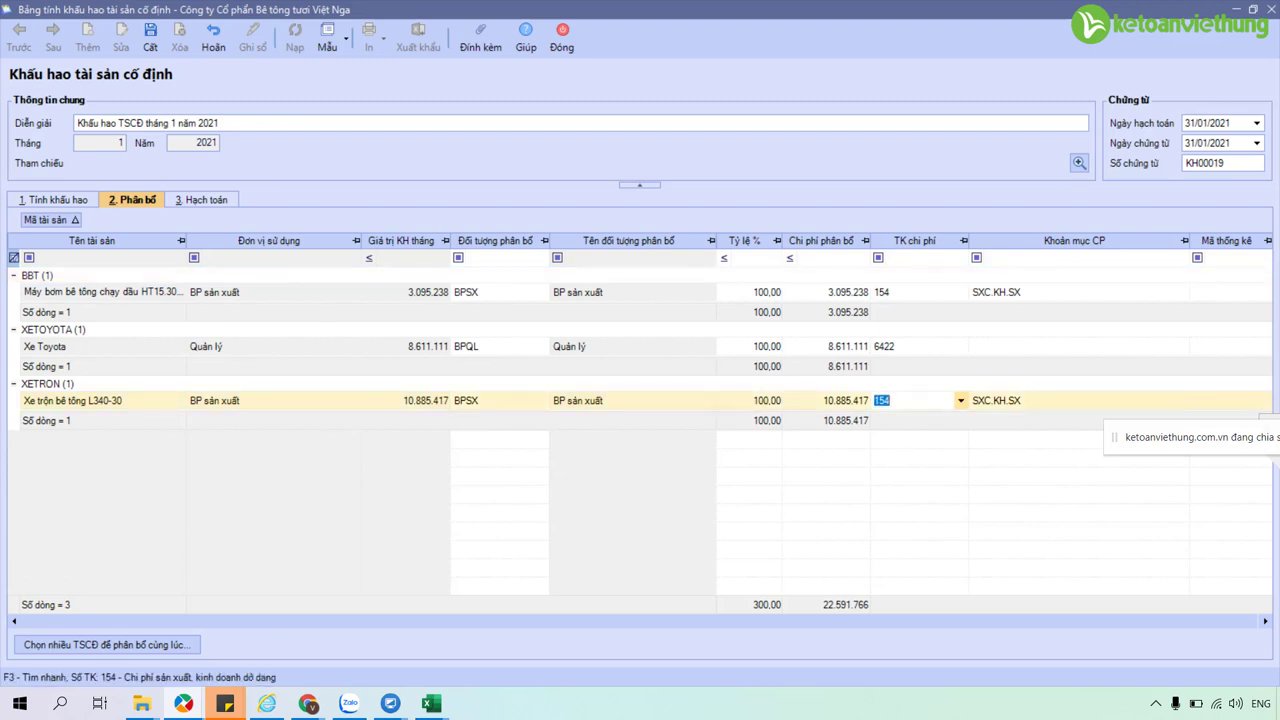
Add a second allocation line for the asset Xe trộn bê tông L340-30.
click(103, 400)
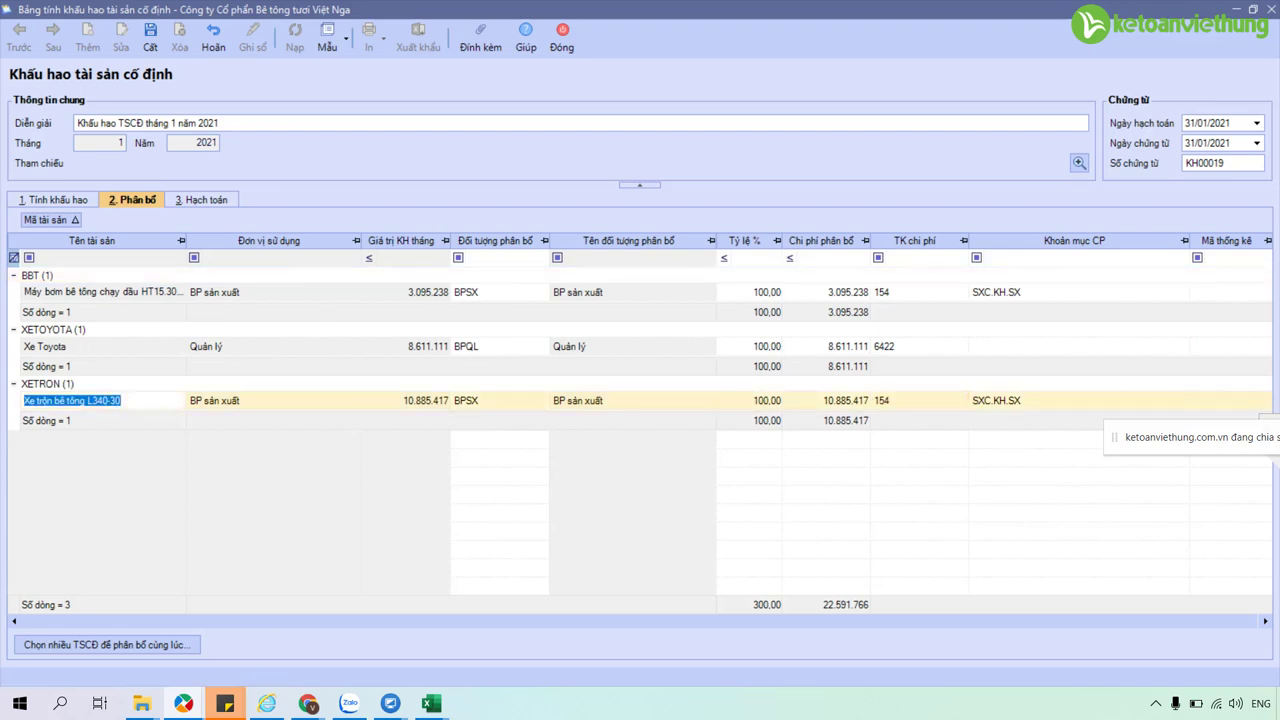
right_click(111, 404)
click(186, 414)
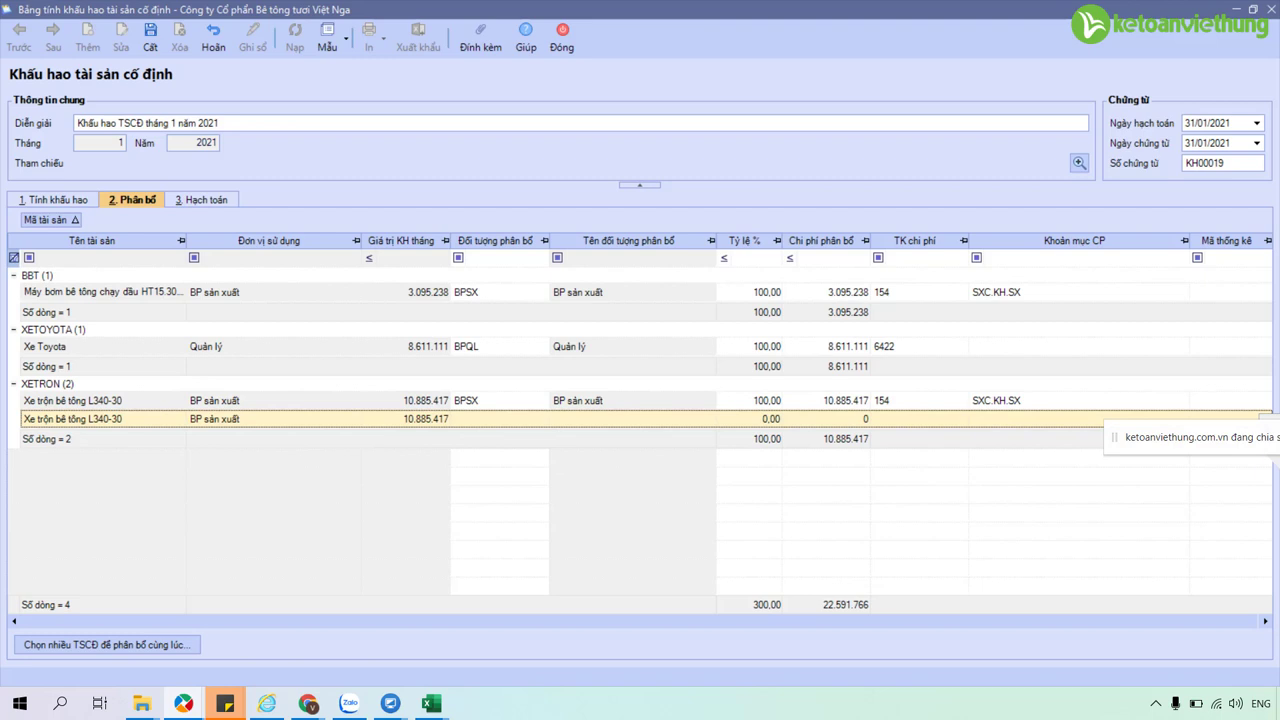
click(915, 418)
Change the allocation object on XETRON's first line to TP150S10.
click(541, 400)
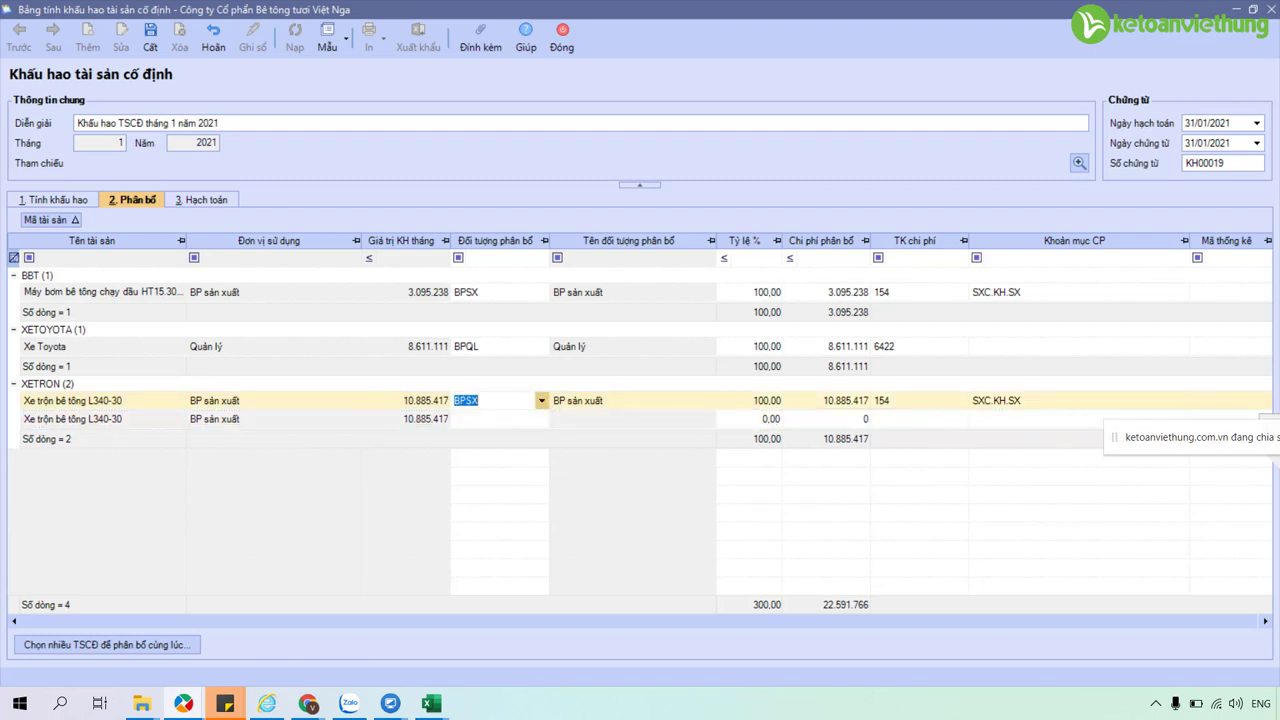
click(541, 400)
key(Down)
key(Down)
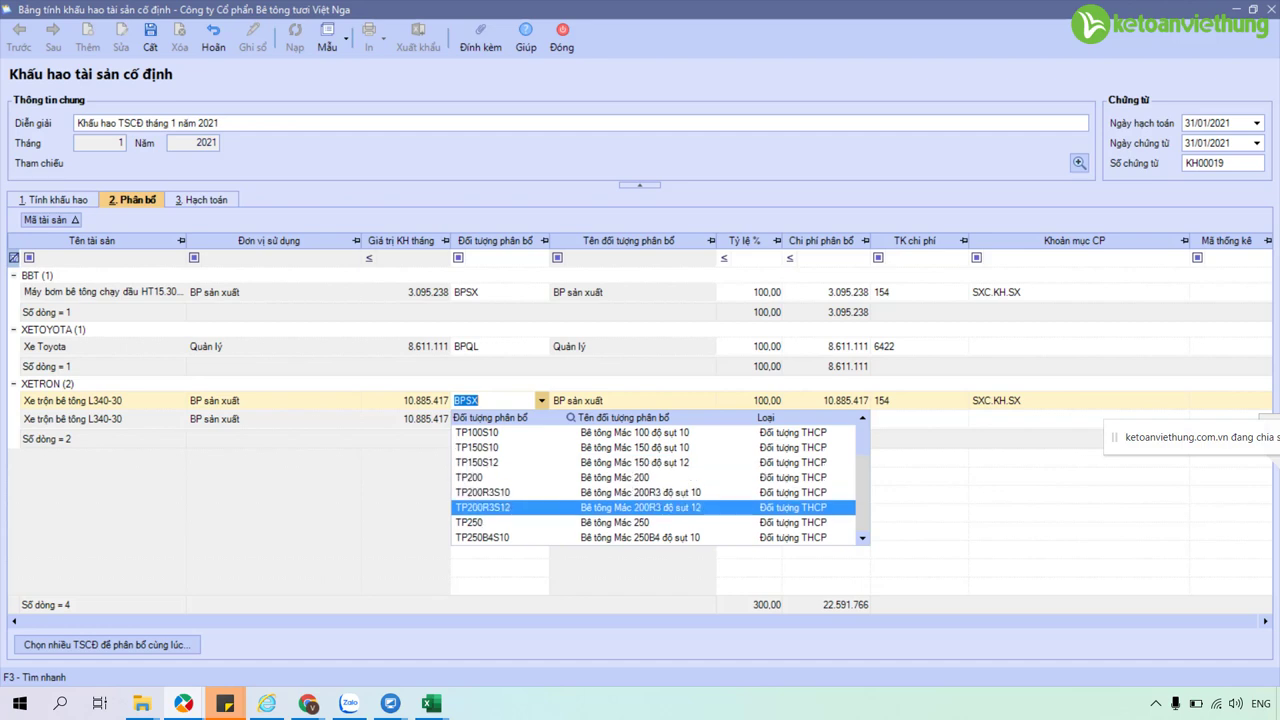
key(Up)
key(Up)
key(Up)
key(Up)
key(Return)
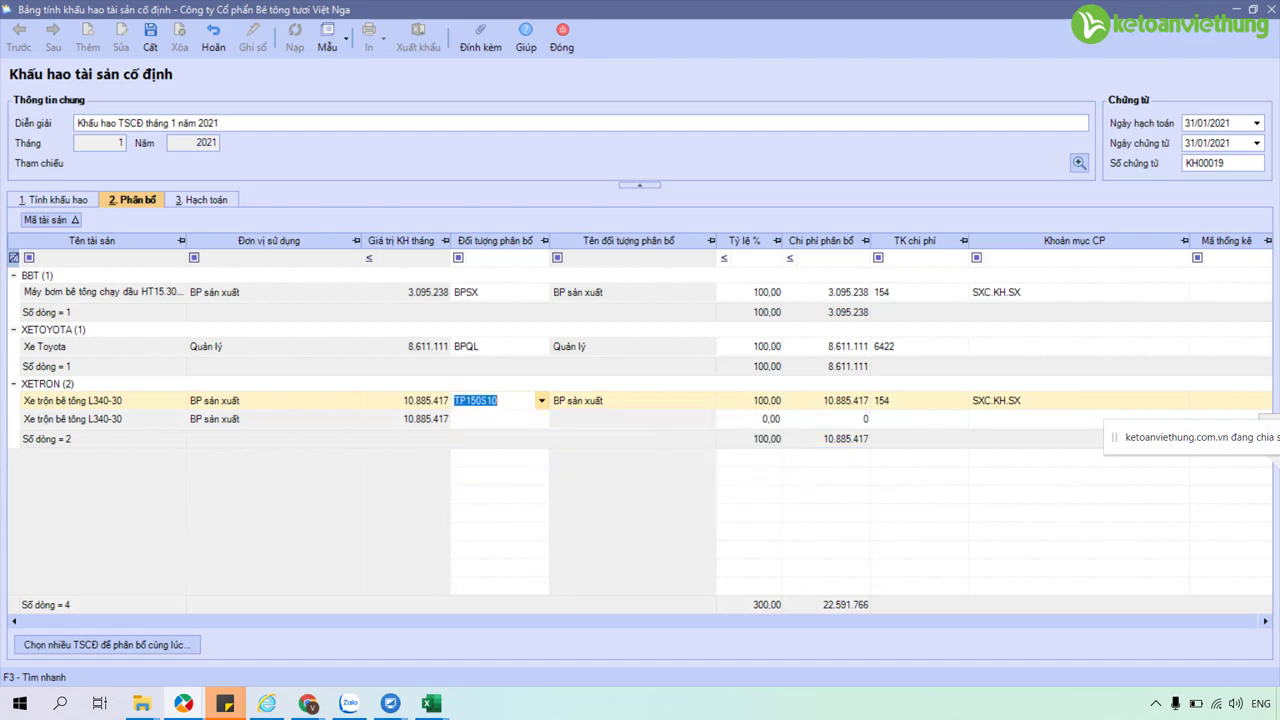
Set the allocation object on XETRON's first line back to BPSX.
click(497, 400)
key(ctrl+a)
text(bpsx)
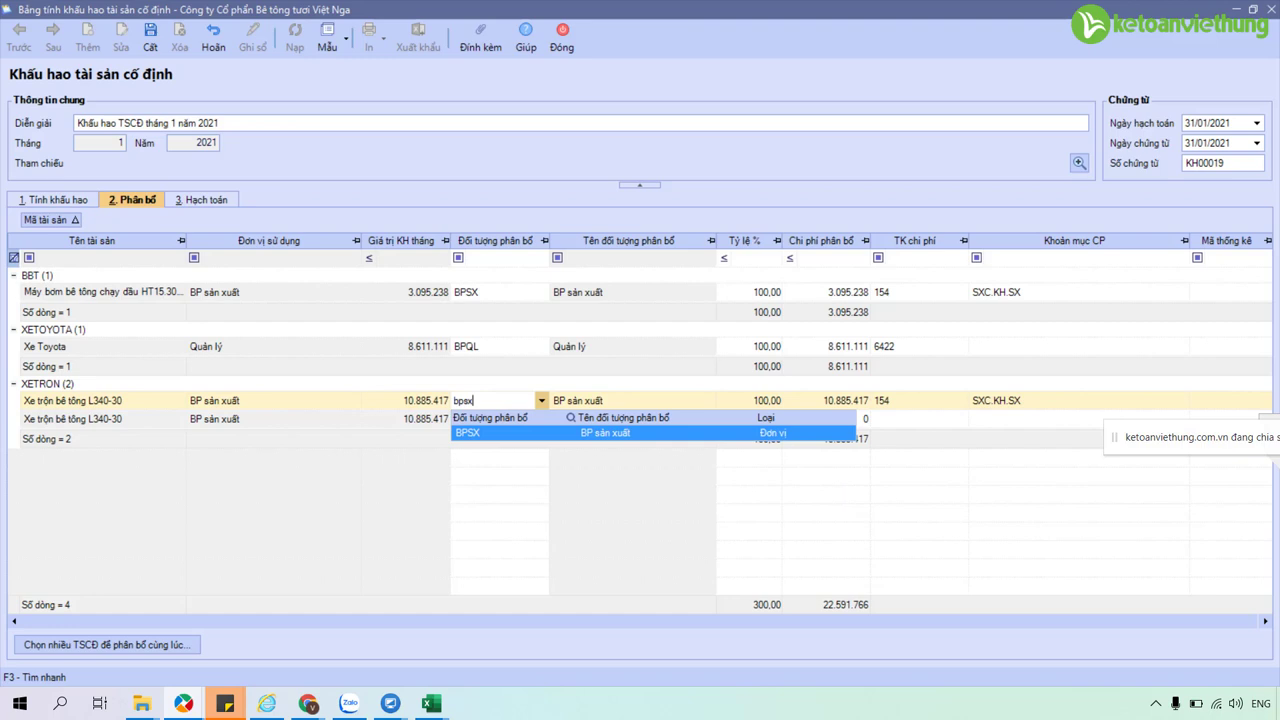
key(Return)
Delete the empty second allocation line of XETRON.
click(494, 419)
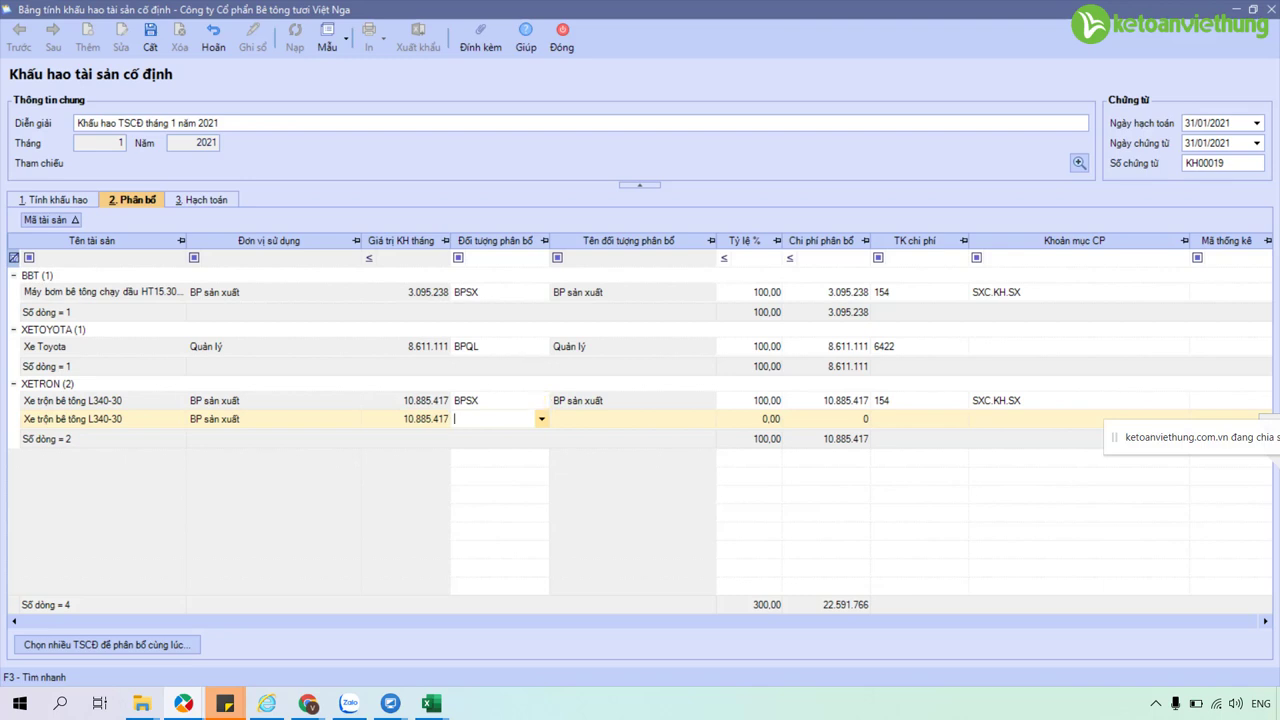
right_click(425, 418)
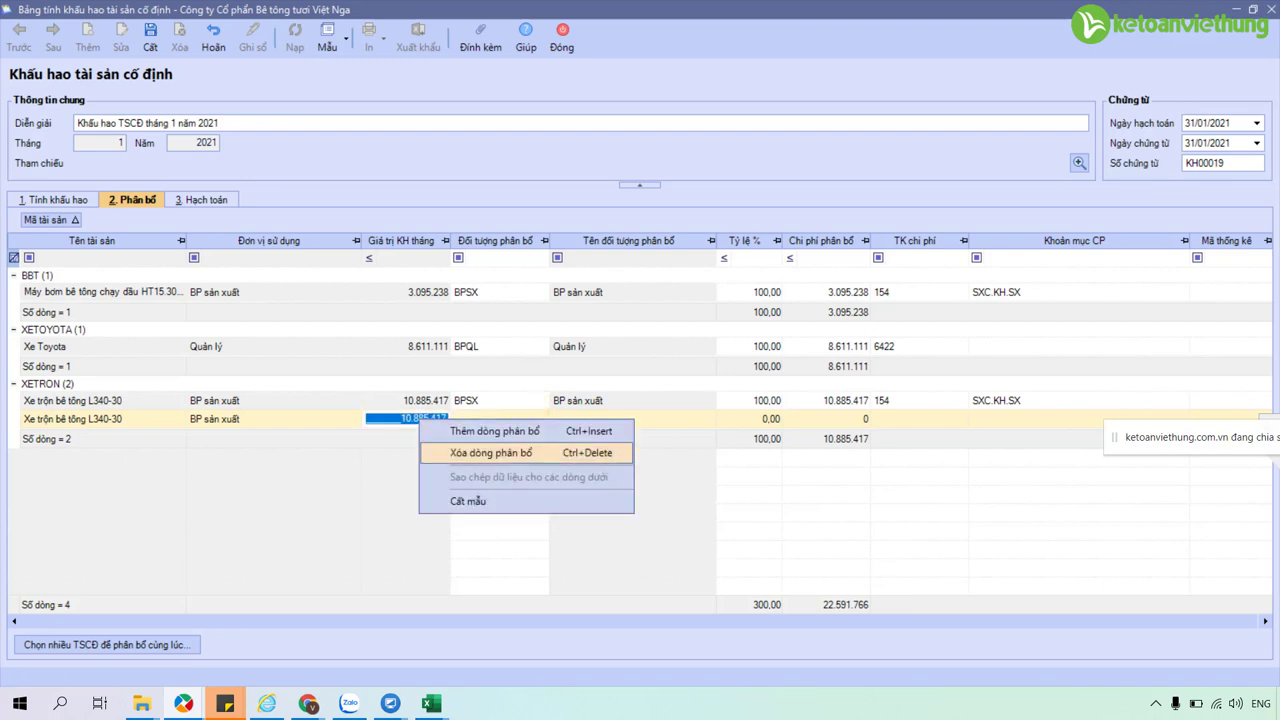
click(480, 449)
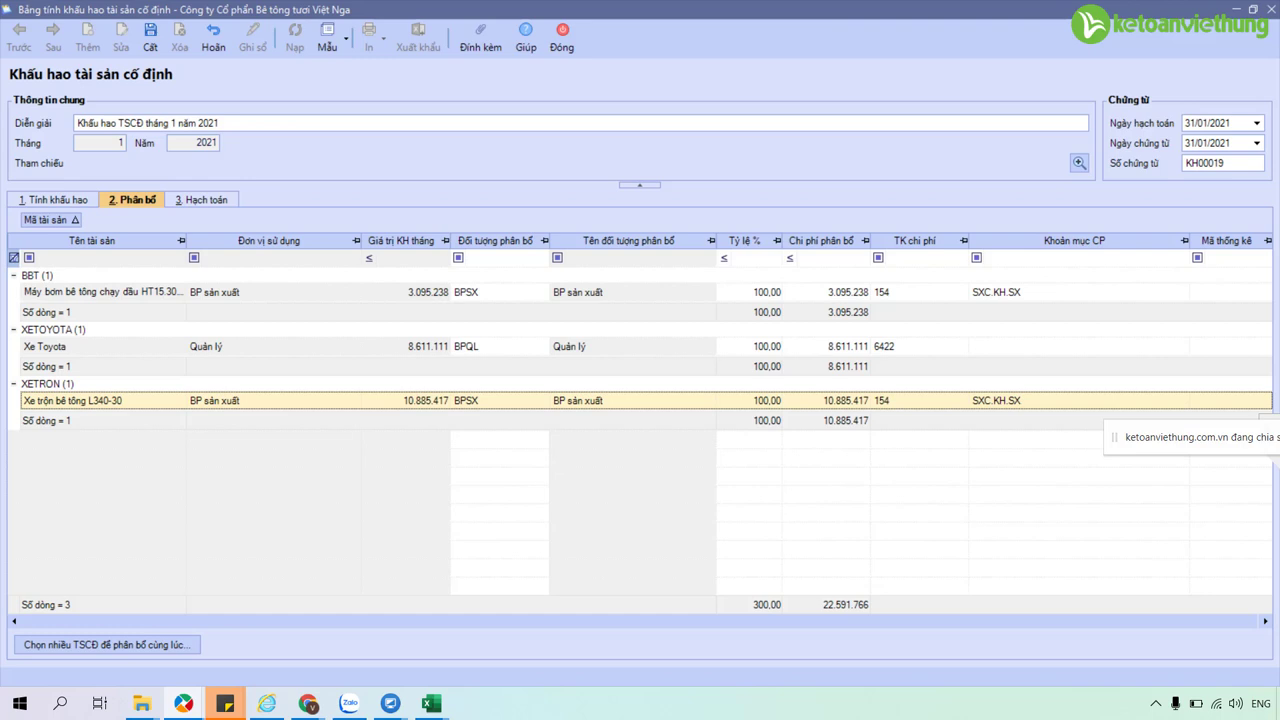
Filter the allocation lines by expense account 154 and check the cost items (Khoản mục CP) of BBT and XETRON.
mouse_move(390, 703)
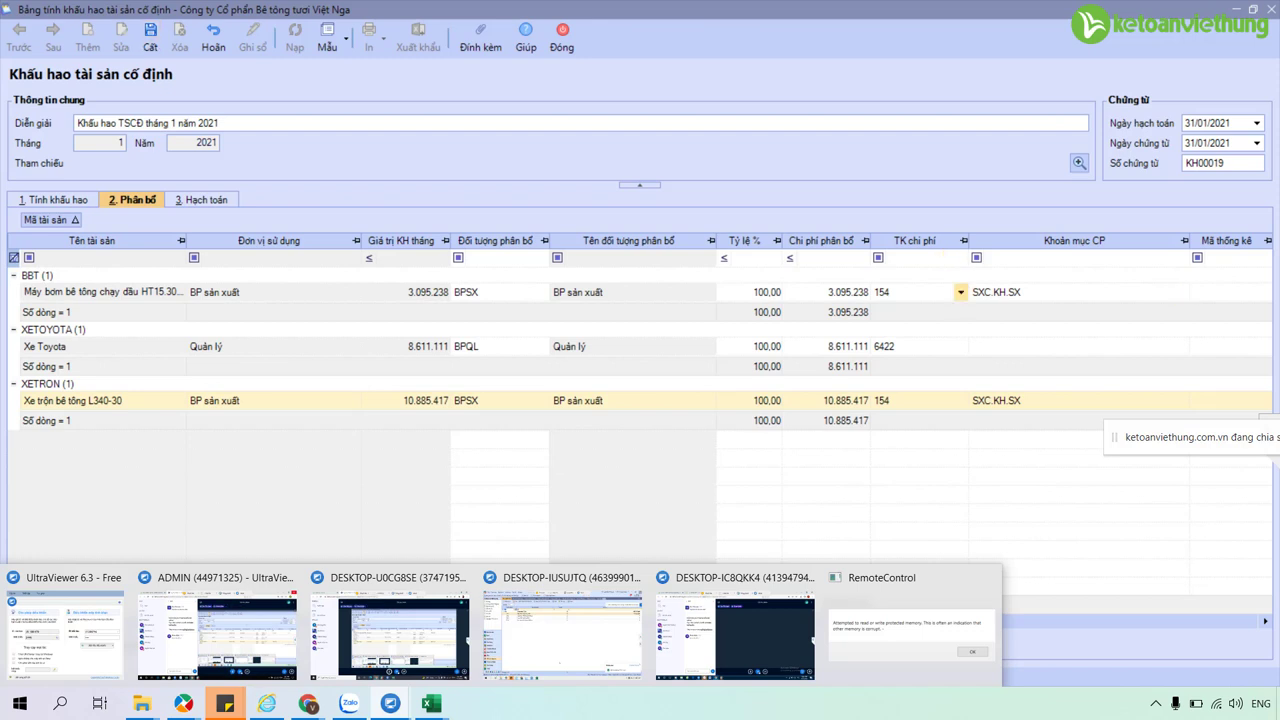
click(945, 257)
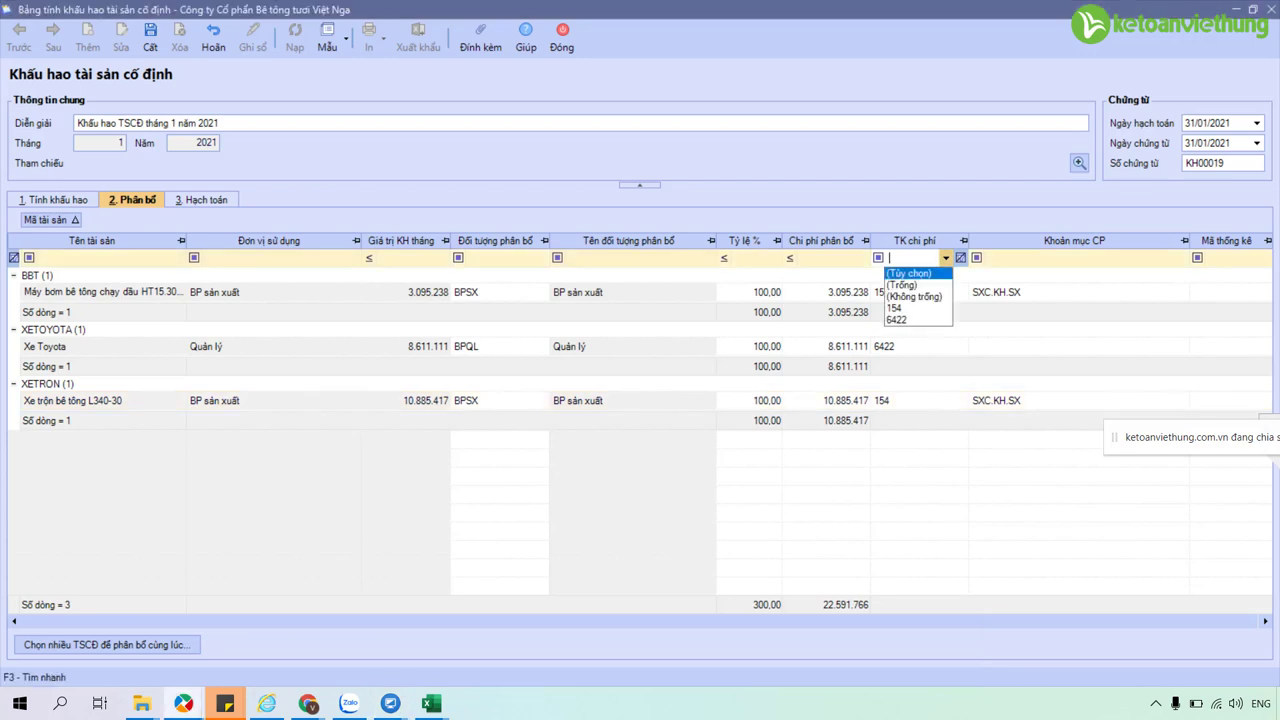
click(895, 309)
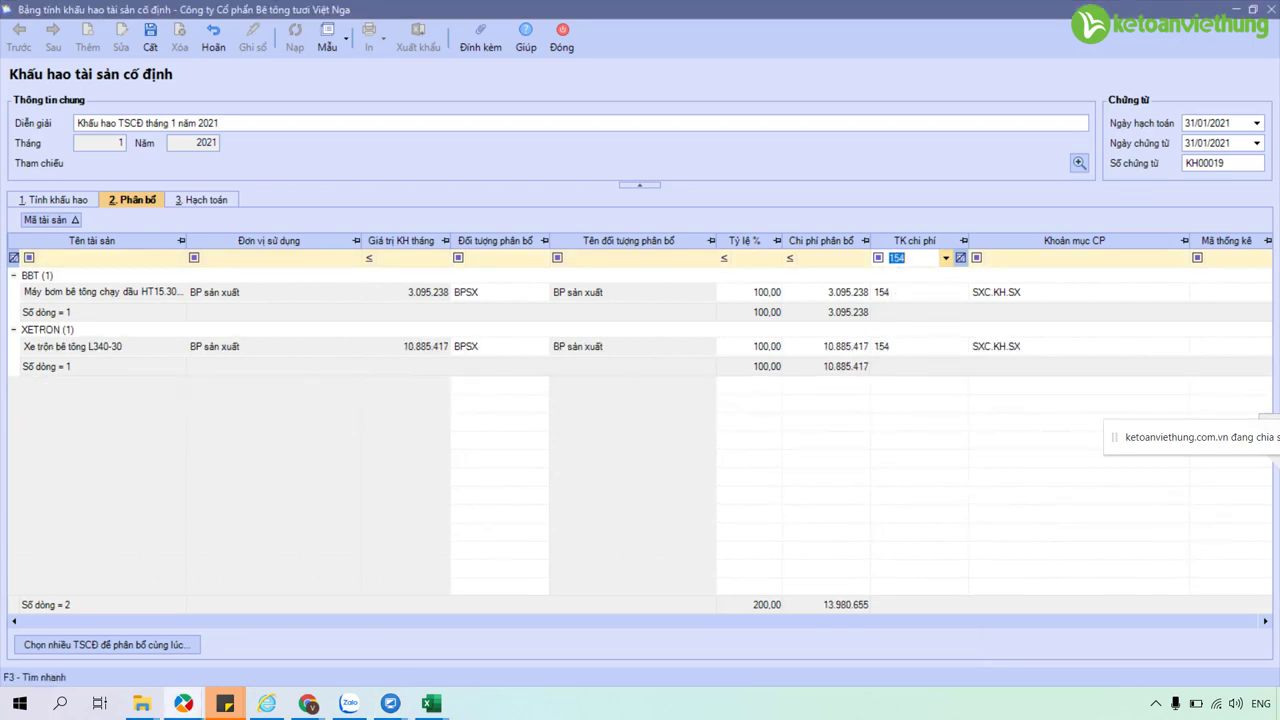
click(910, 292)
click(1072, 292)
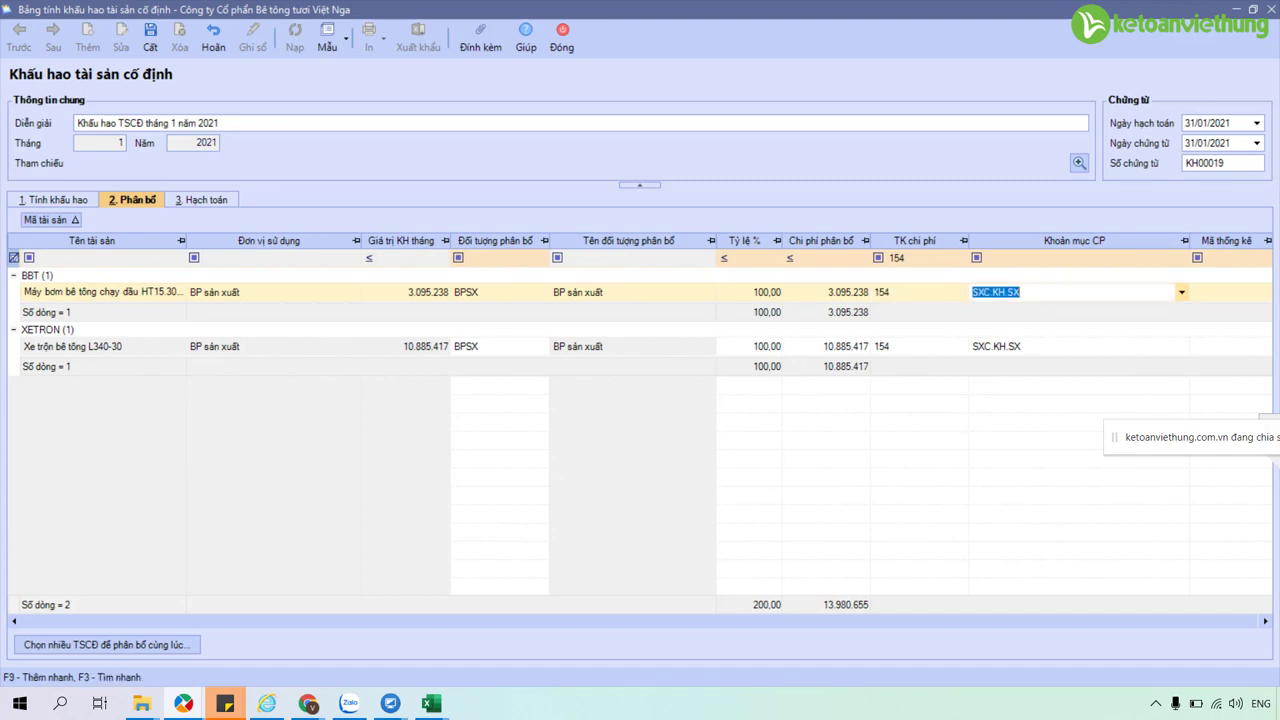
click(1072, 346)
click(1072, 275)
click(1072, 292)
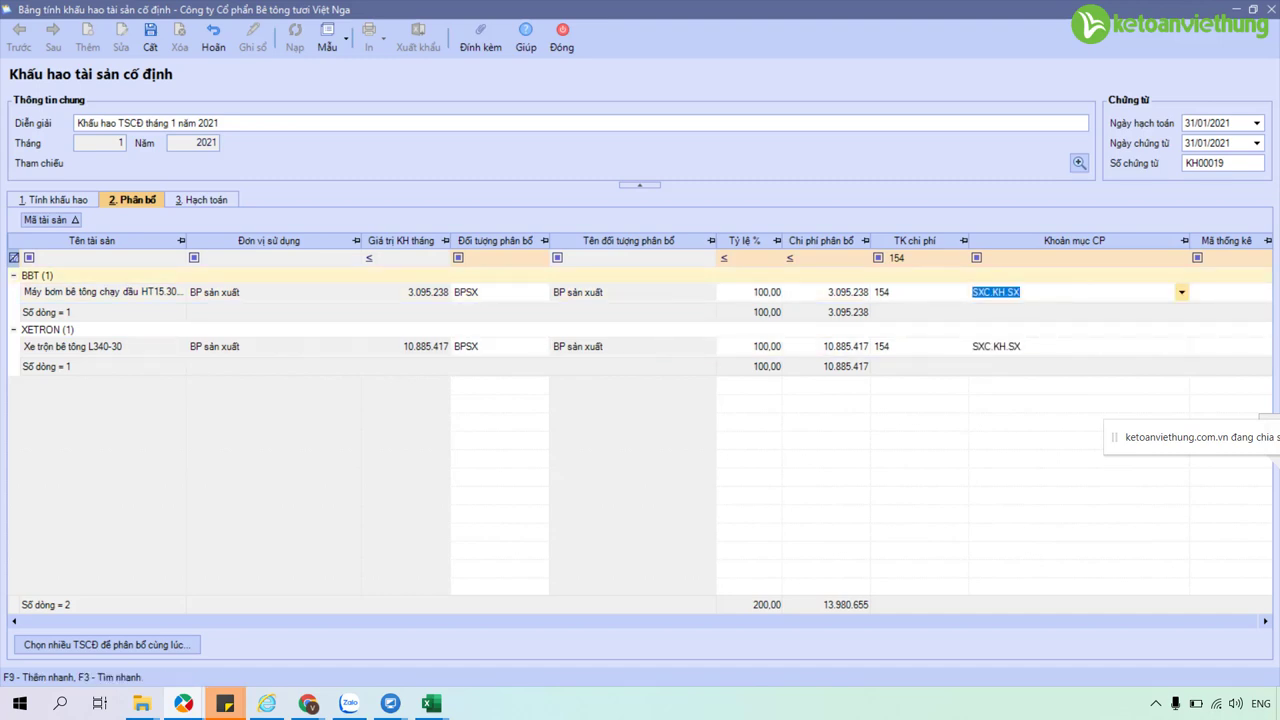
key(Down)
key(Down)
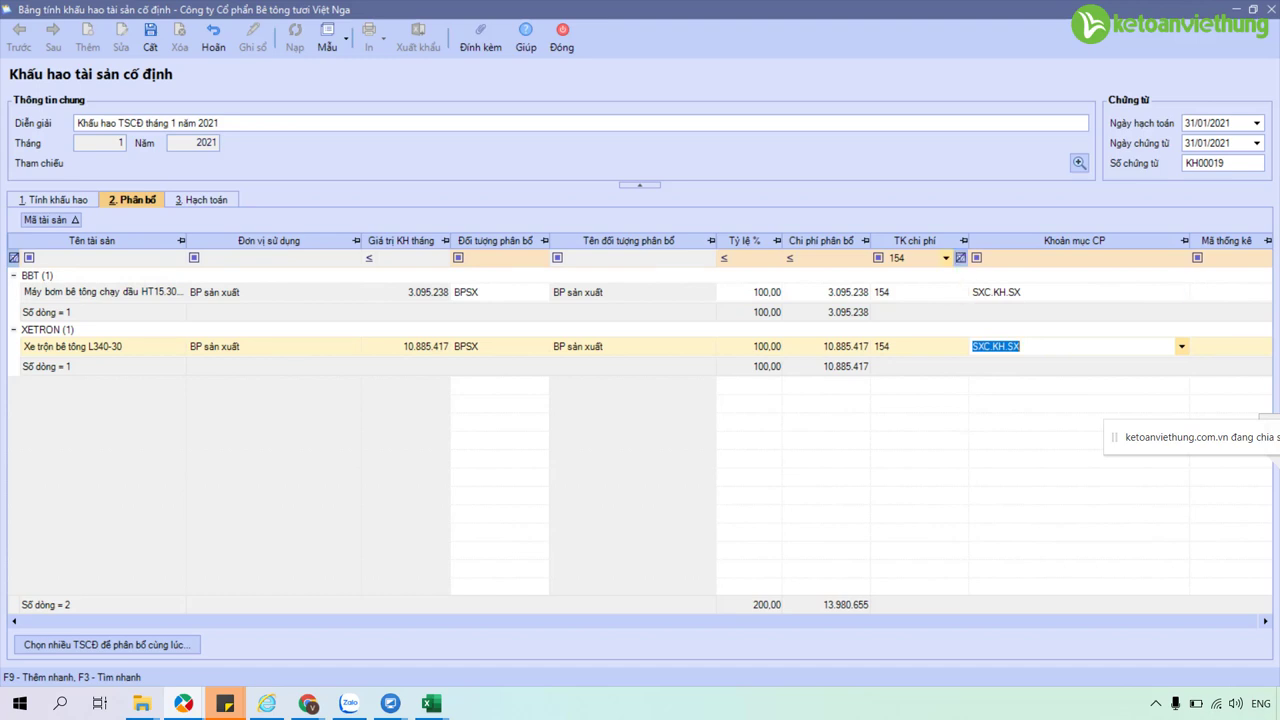
Recheck the expense account filter and the names of the BBT and XETRON assets allocated to it.
click(910, 257)
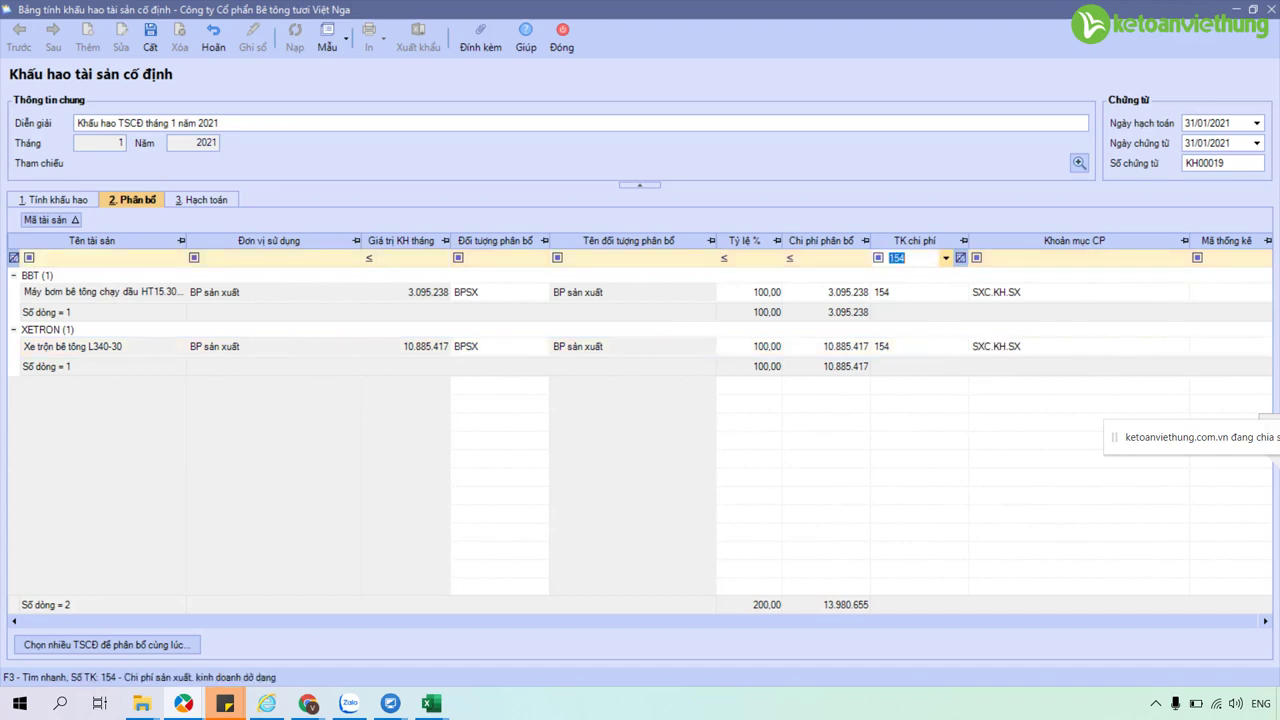
click(103, 292)
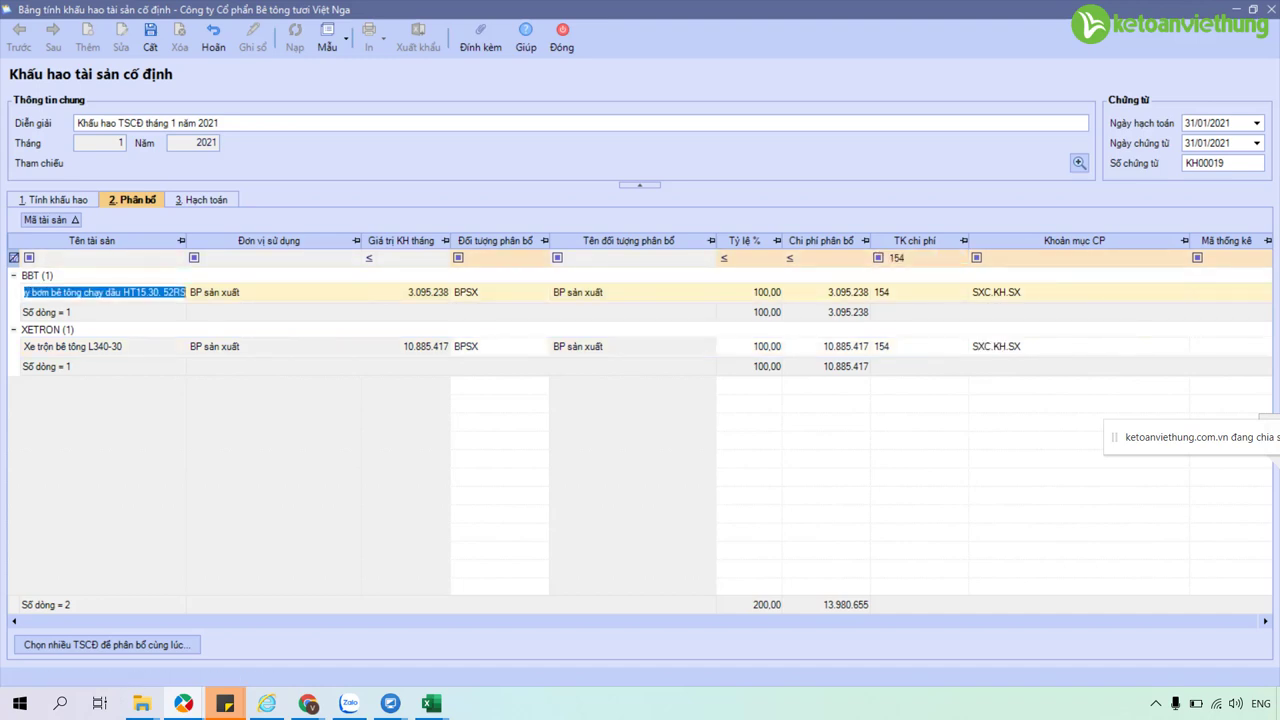
click(103, 346)
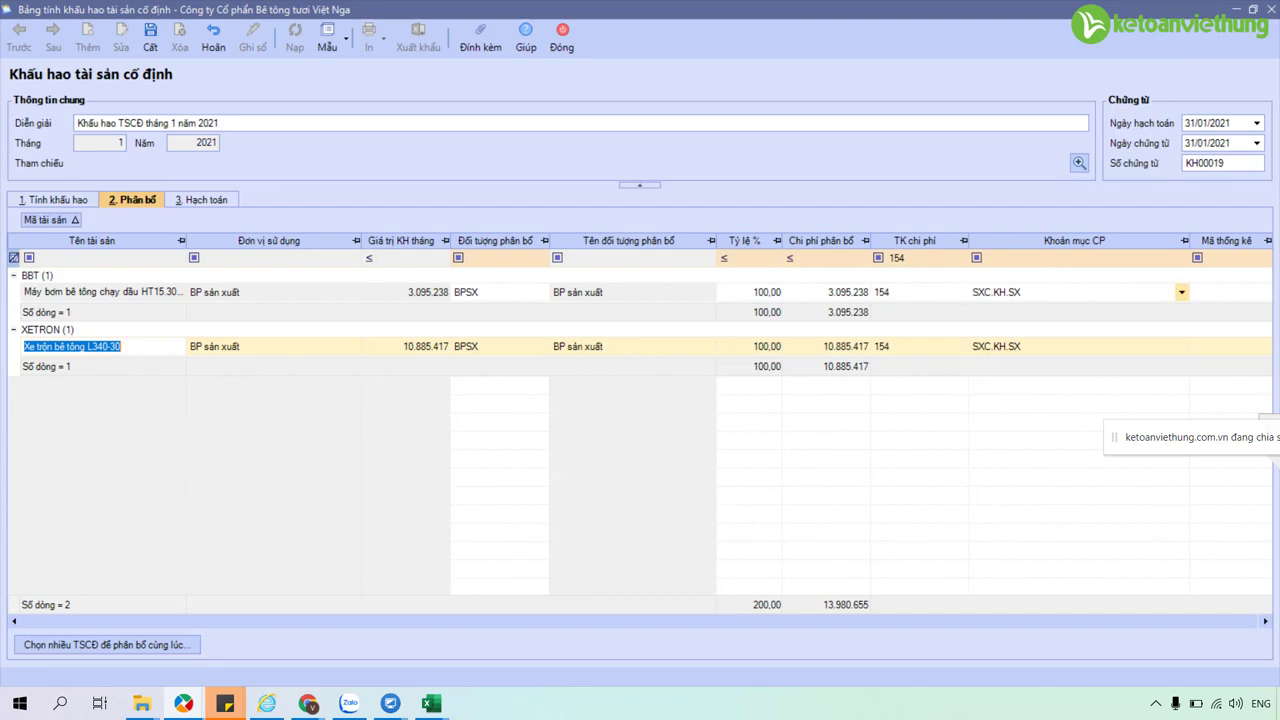
Verify the cost items (Khoản mục CP) on the BBT and XETRON allocation lines.
click(1014, 292)
click(1014, 346)
click(996, 346)
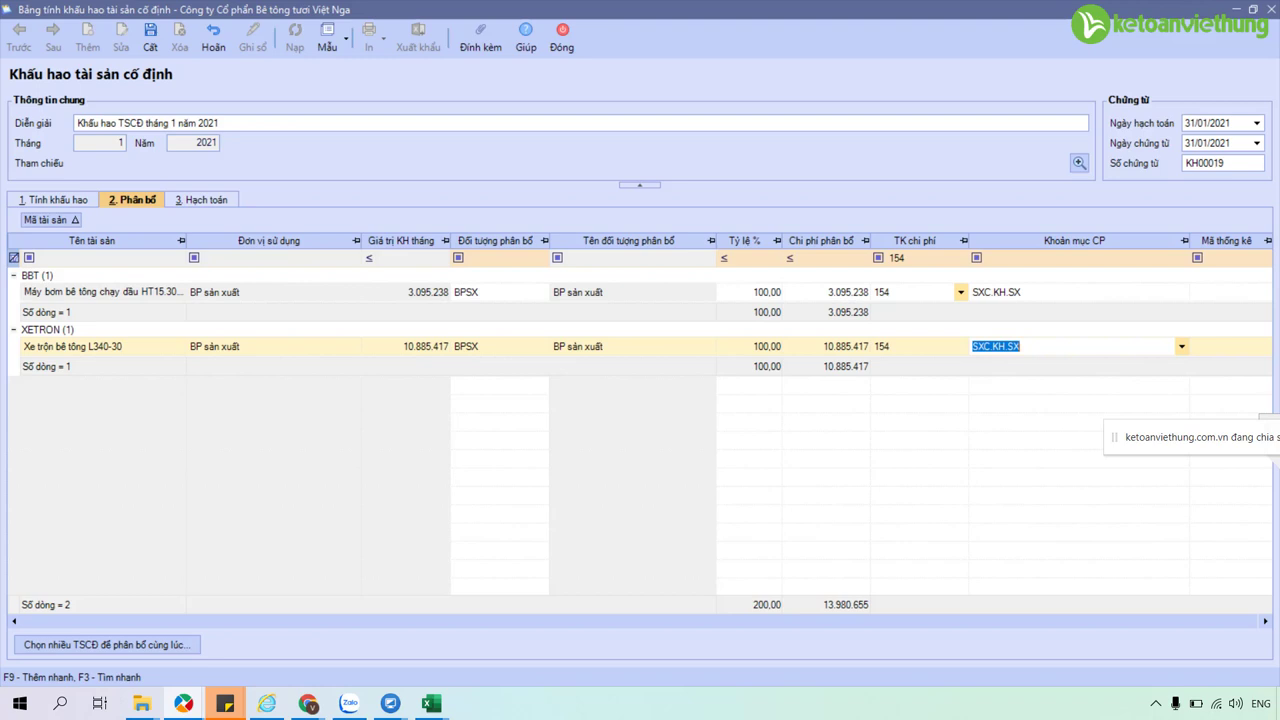
Filter the allocation lines by expense account 6422, check Xe Toyota's allocation object, and close the depreciation voucher without saving.
click(959, 258)
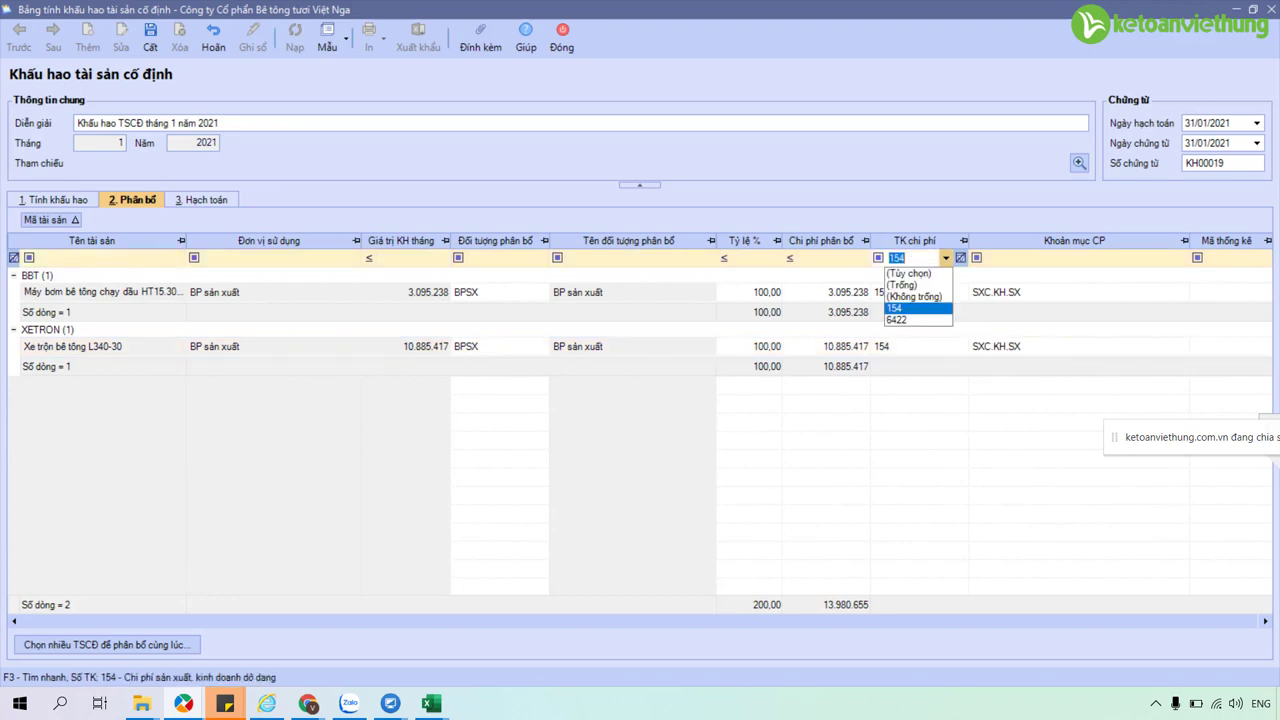
key(Down)
key(Return)
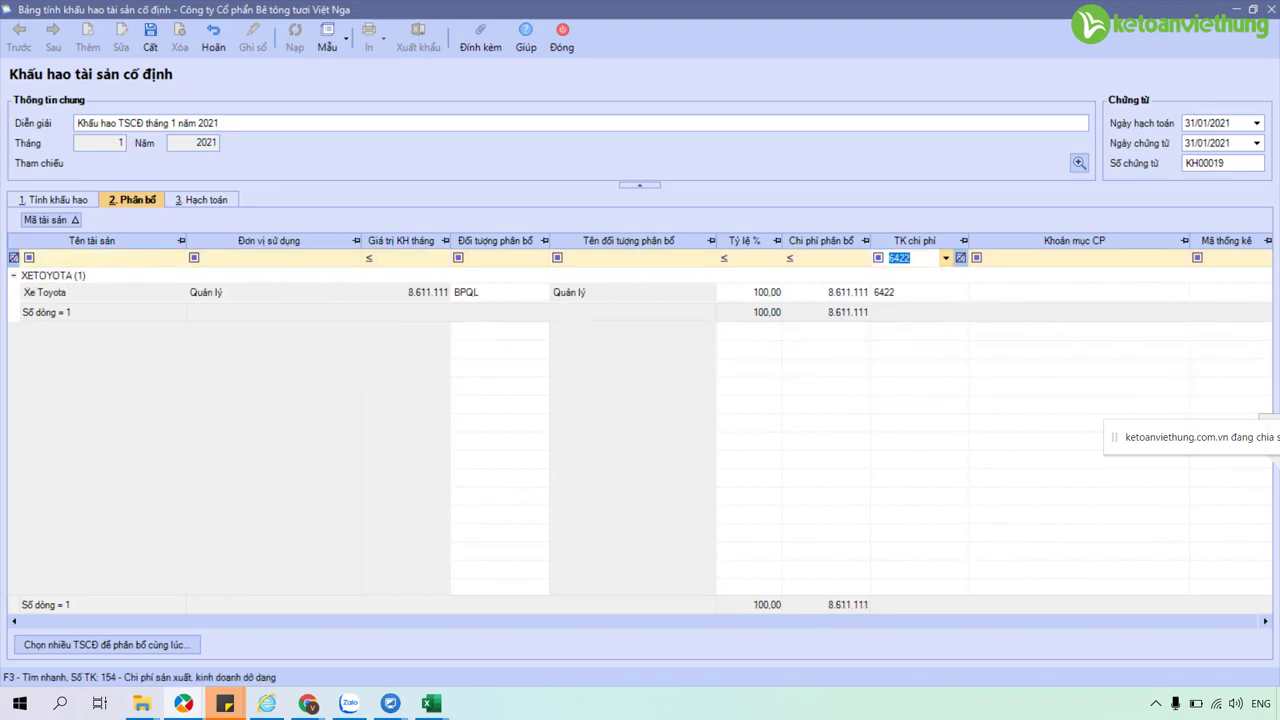
click(44, 292)
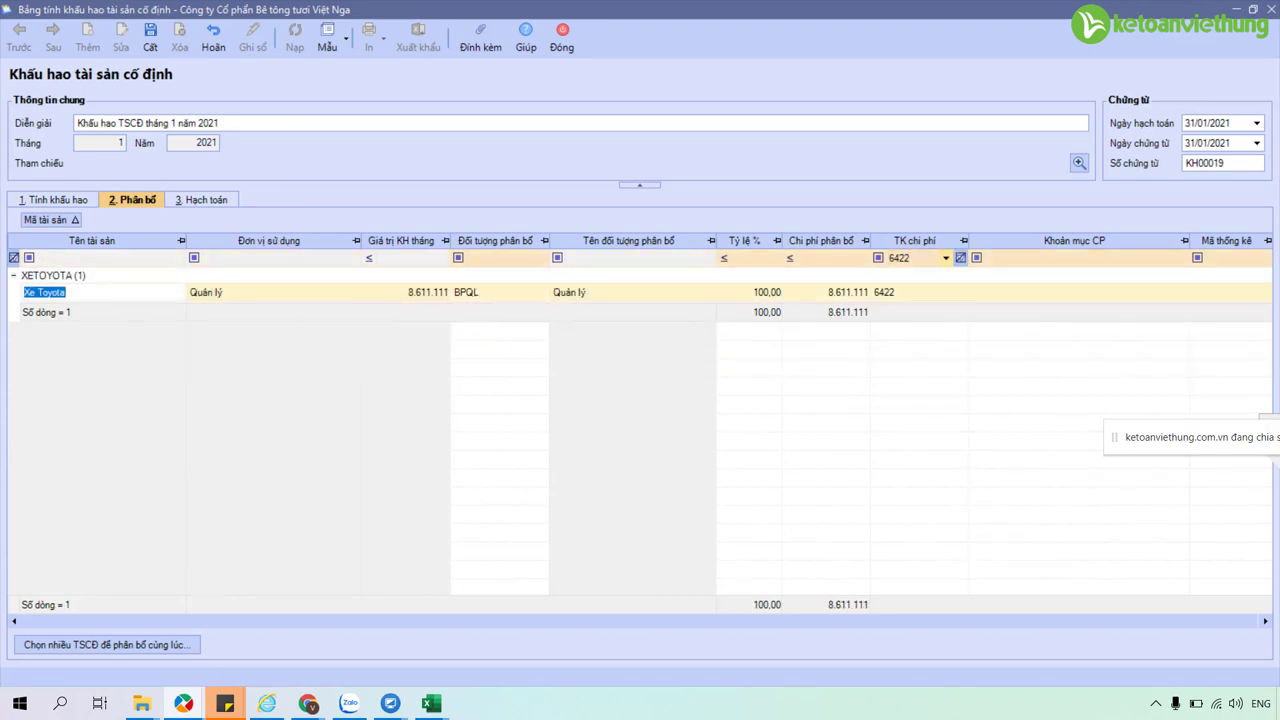
click(945, 258)
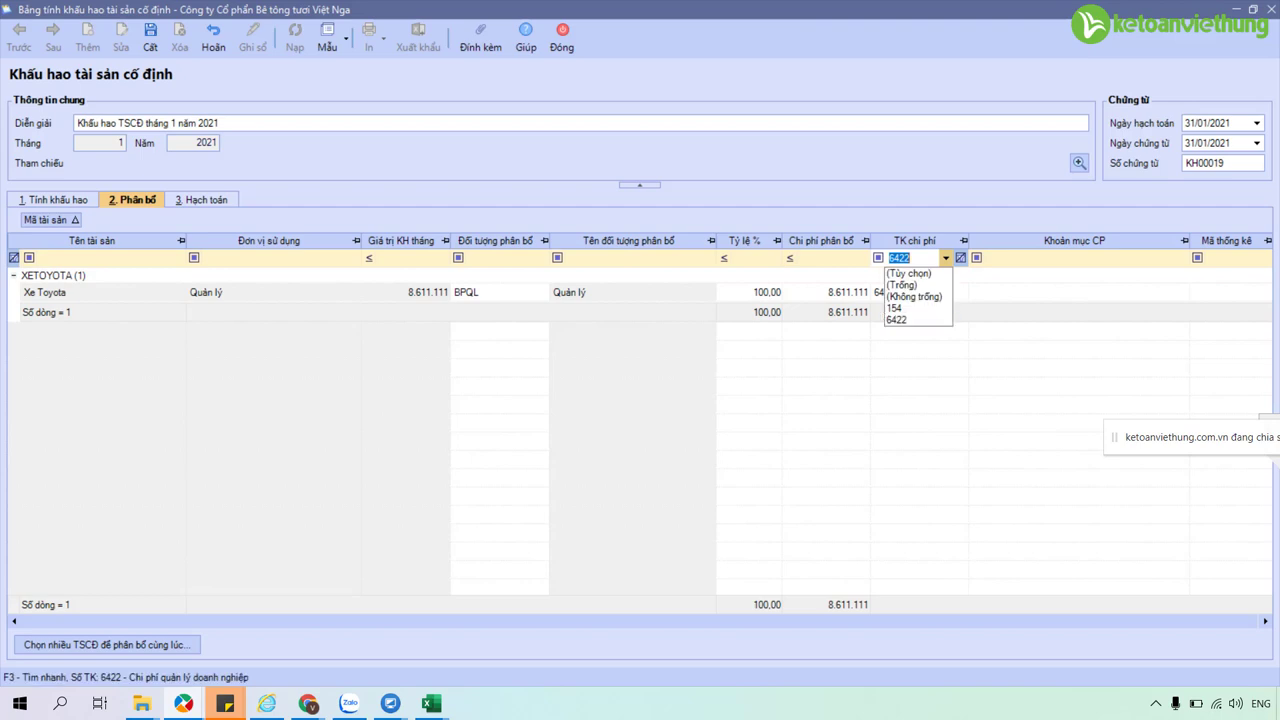
click(897, 319)
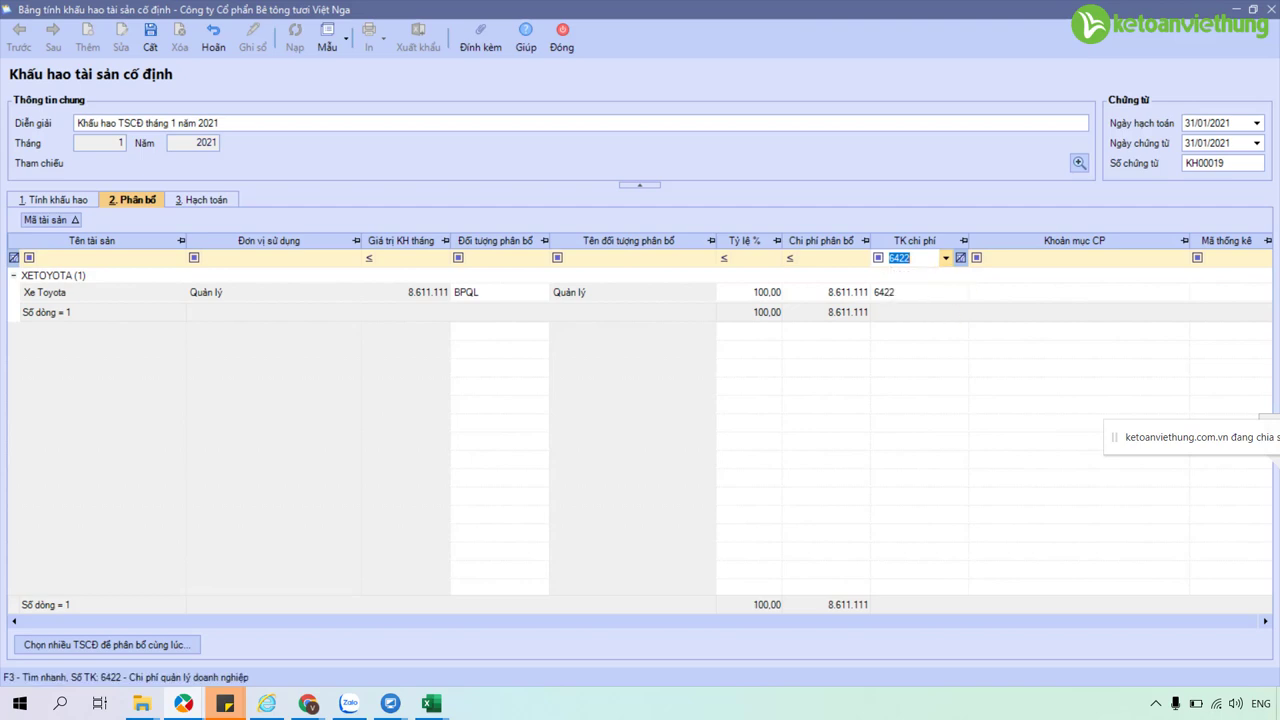
click(466, 292)
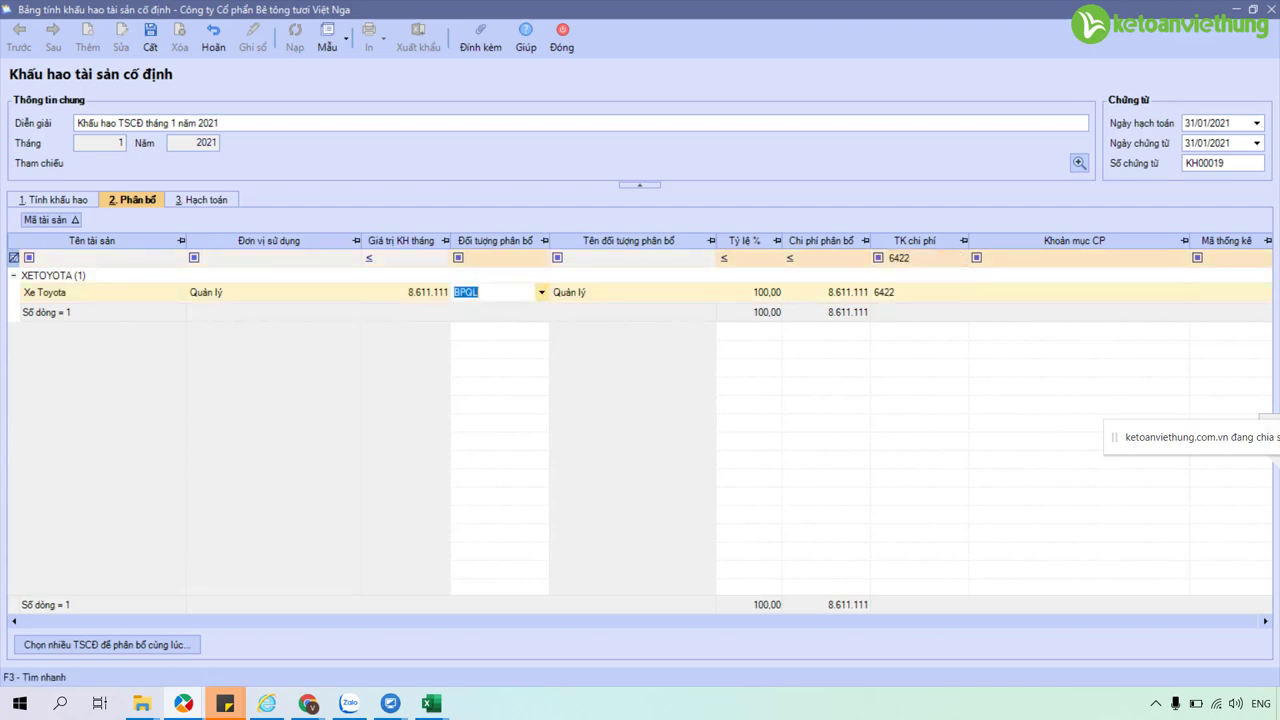
click(562, 40)
click(693, 429)
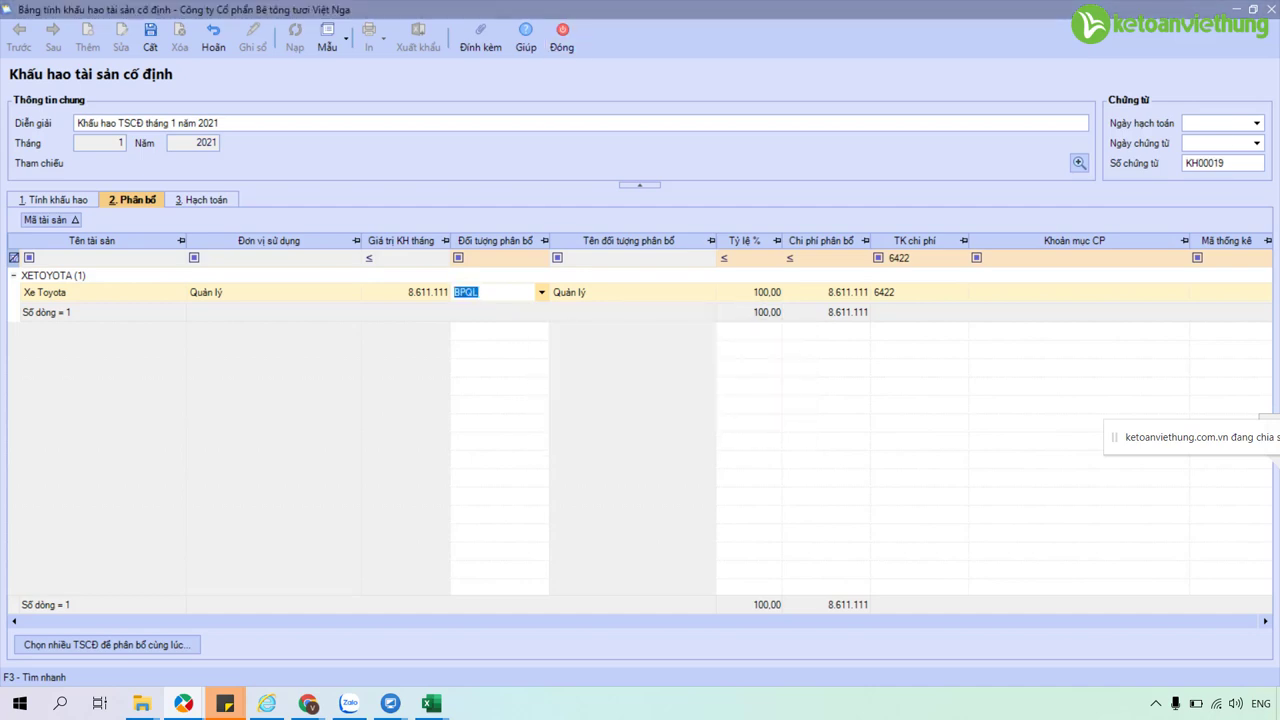
Review the allocation setup, depreciation details and general information of asset BBT, leaving its record without saving.
click(226, 64)
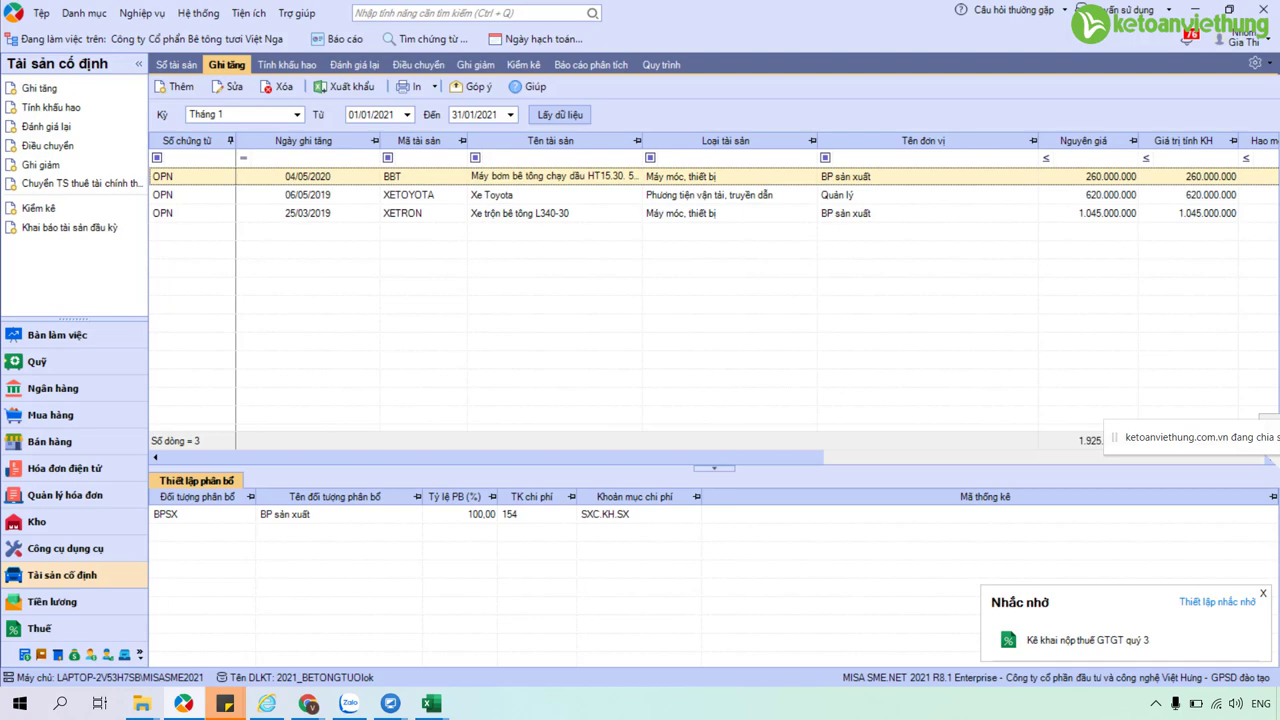
key(ctrl+e)
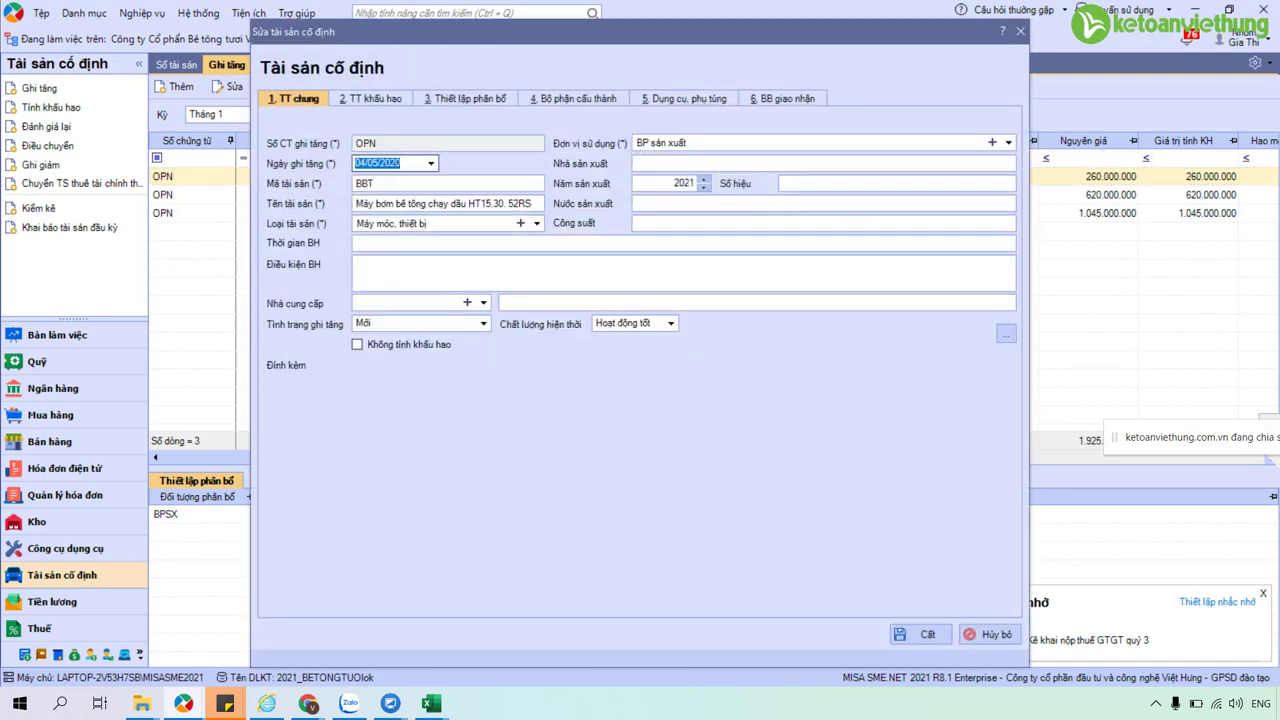
key(alt+3)
click(387, 98)
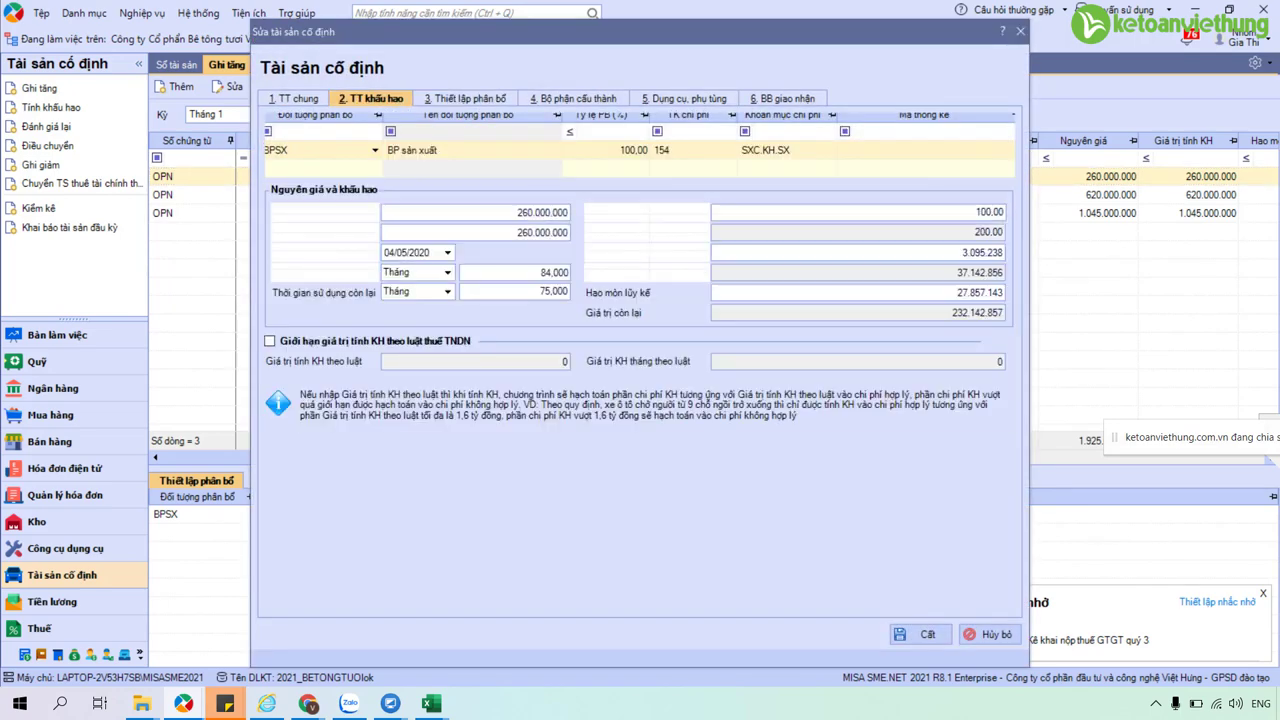
key(alt+1)
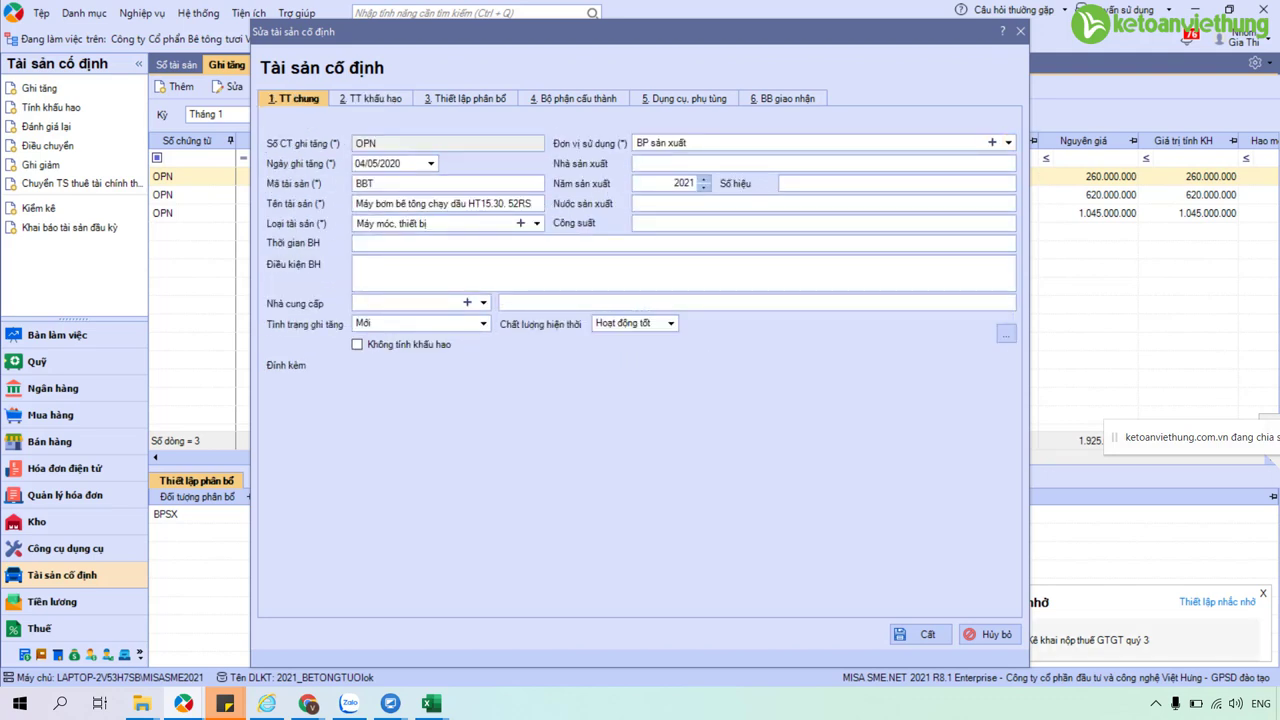
click(987, 634)
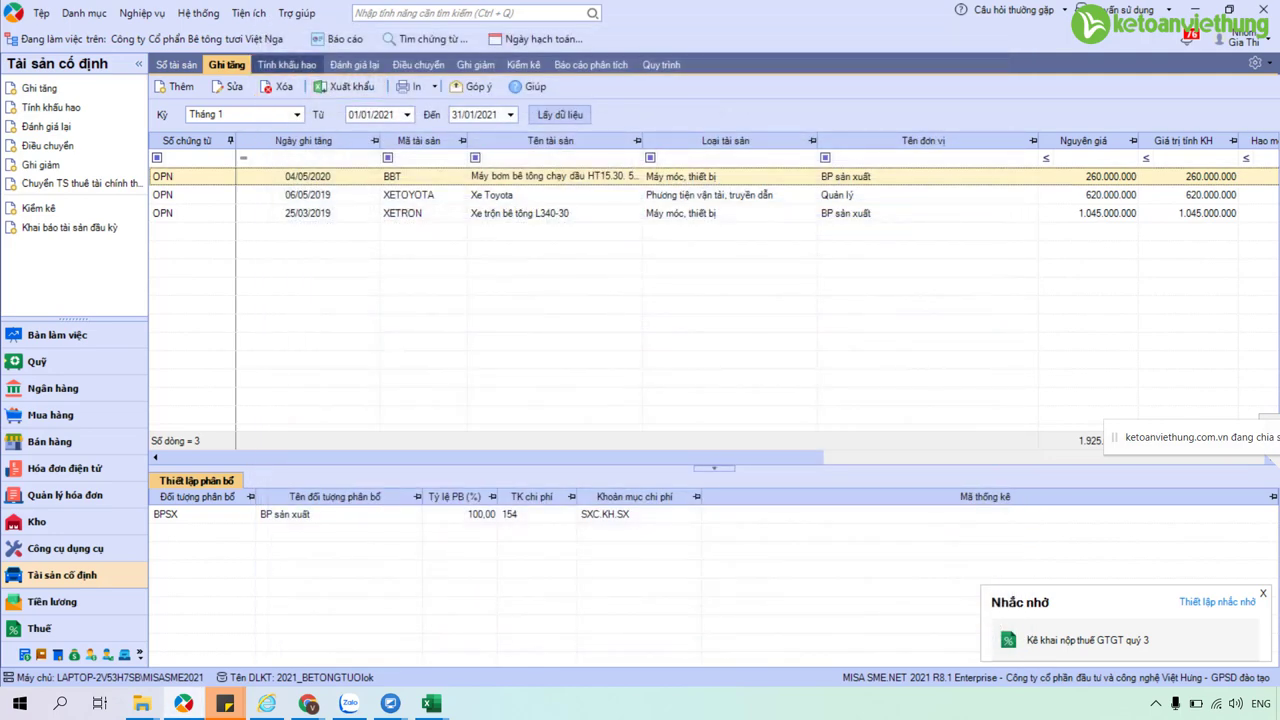
Create the fixed asset depreciation voucher for month 1 of 2021, save it and close it.
click(287, 64)
click(714, 484)
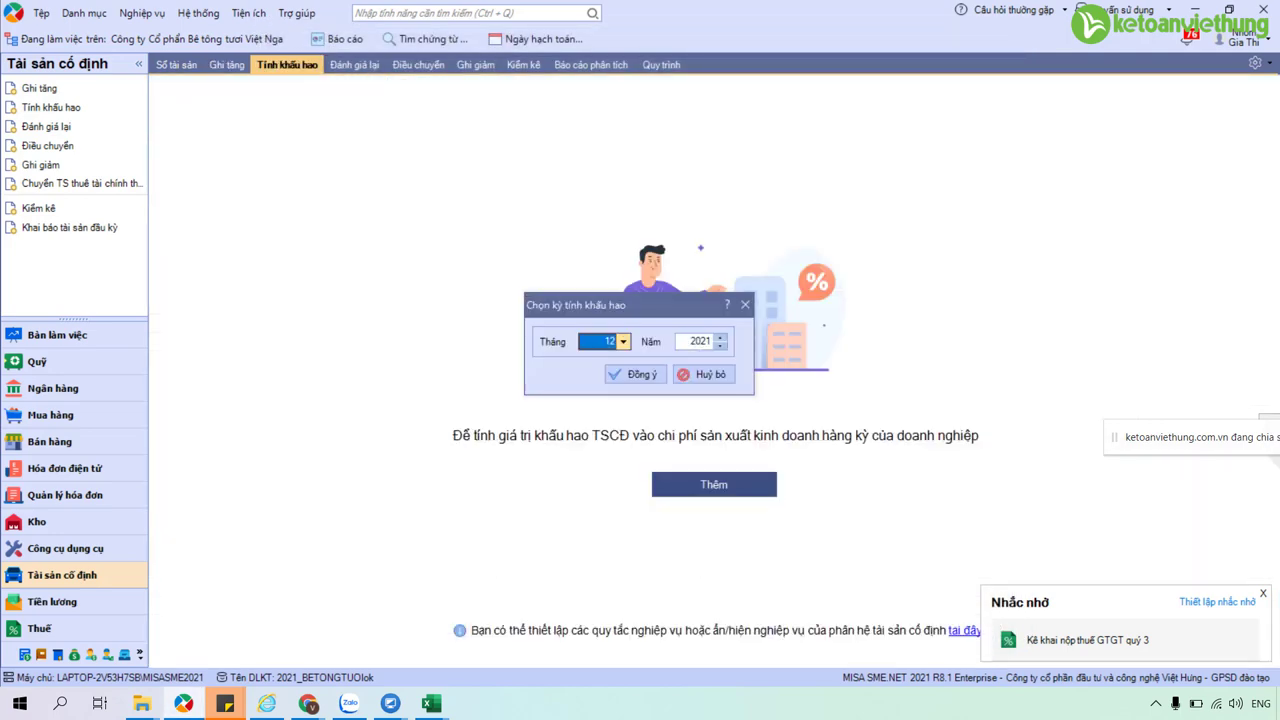
click(623, 341)
drag(625, 413, 625, 388)
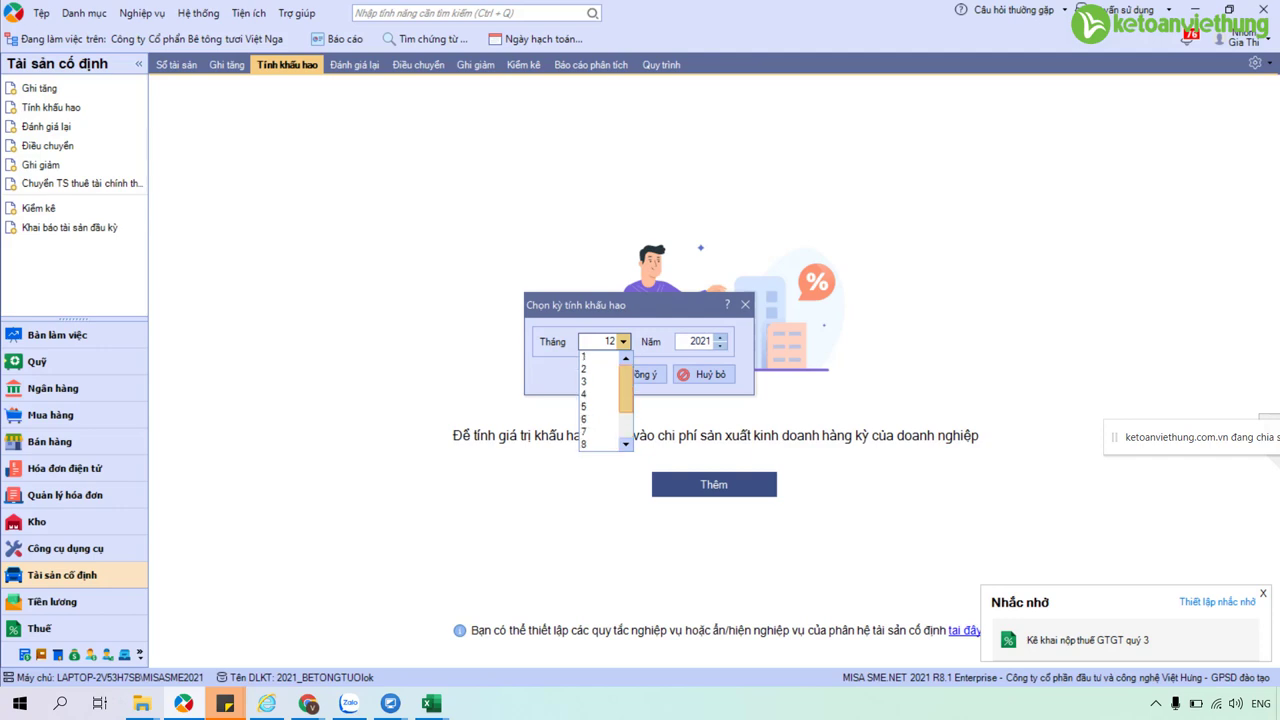
click(598, 358)
click(635, 374)
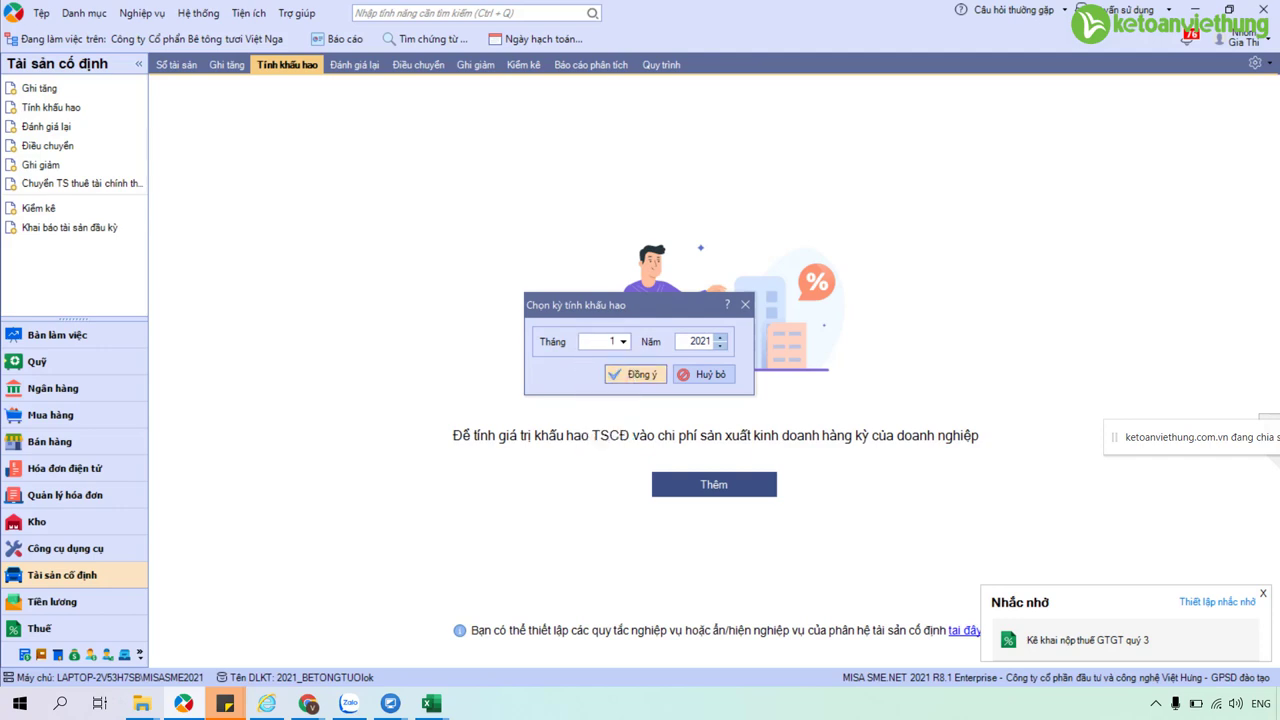
key(Return)
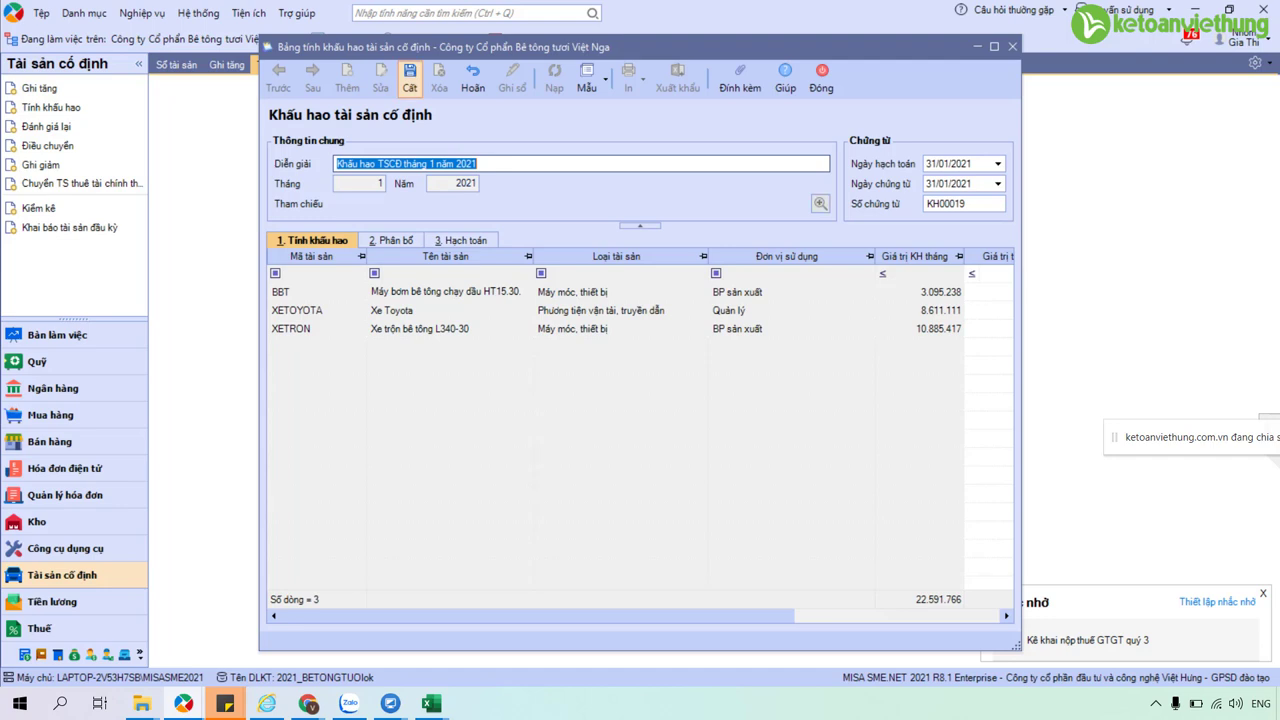
click(410, 77)
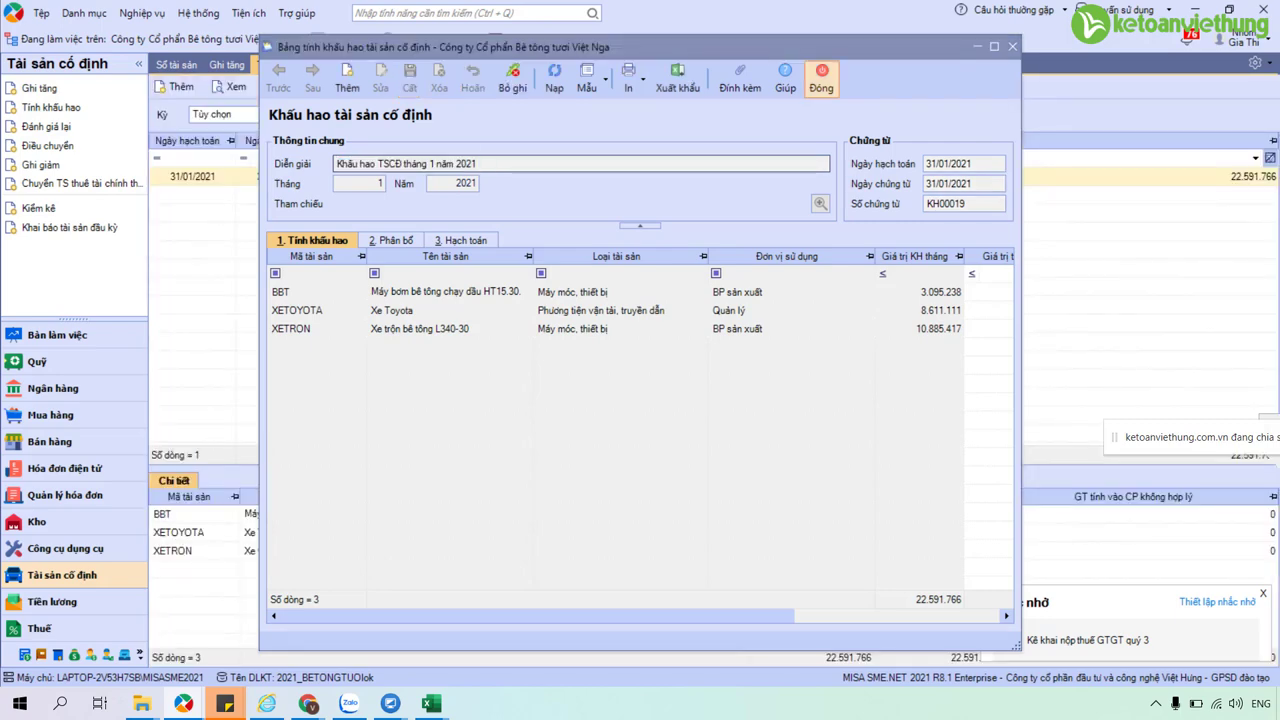
click(821, 77)
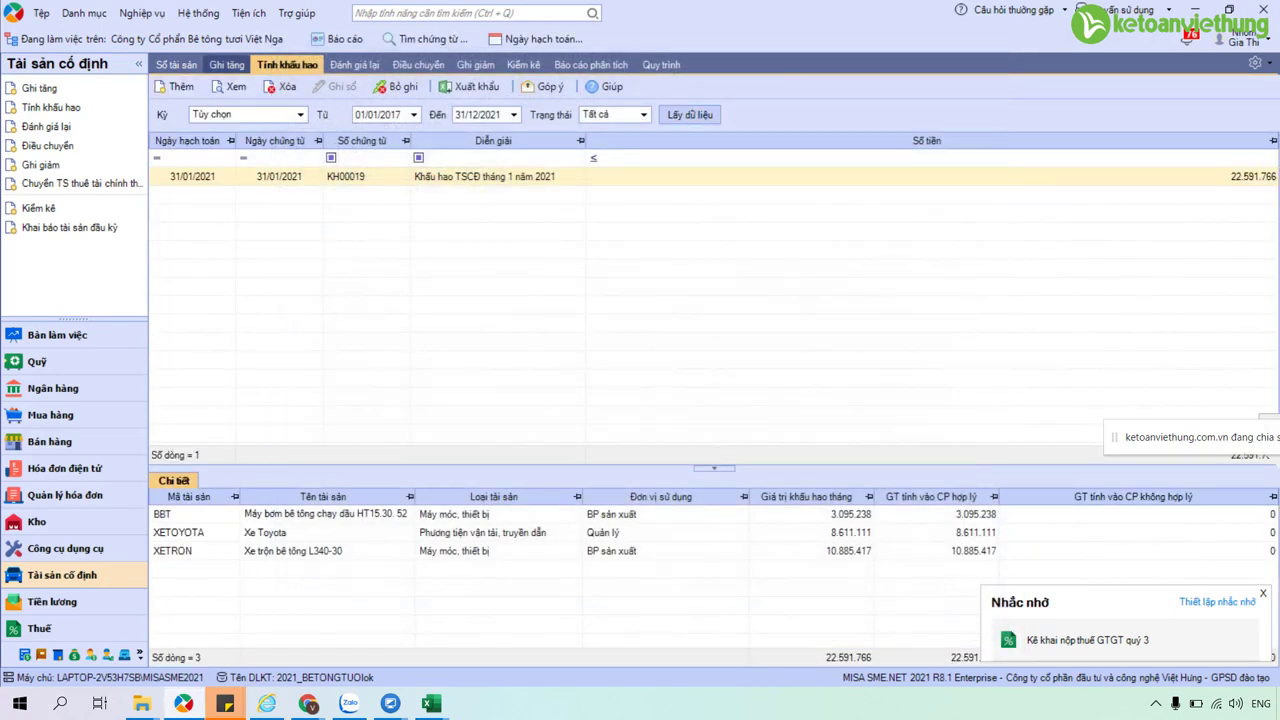
Compare the asset increase list (Ghi tăng), including Xe Toyota's allocation setup, with the depreciation list (Tính khấu hao).
click(226, 64)
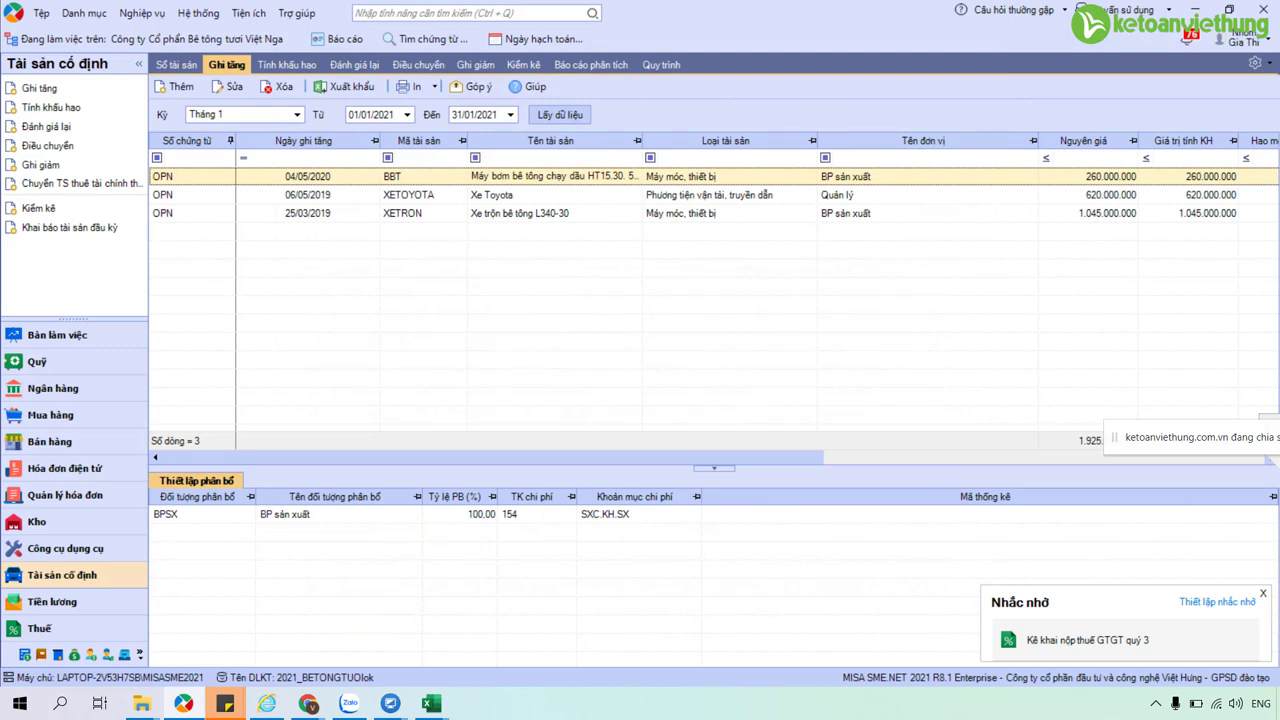
click(491, 195)
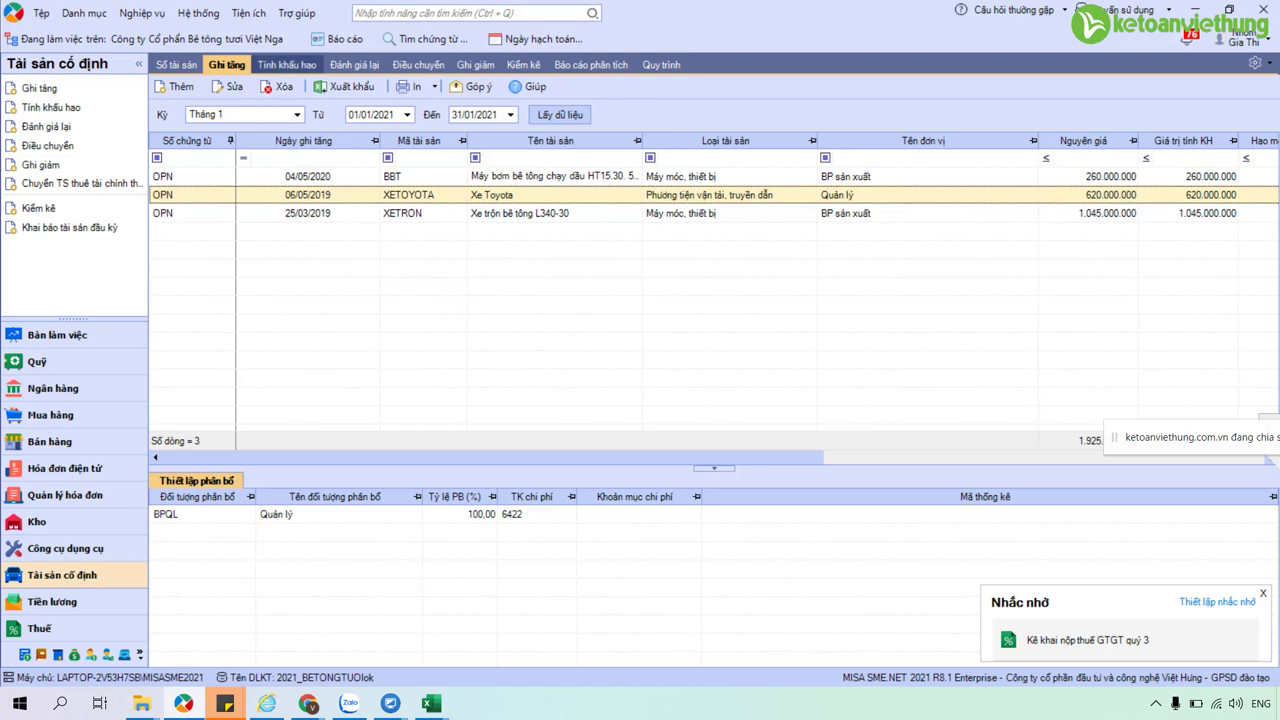
click(287, 64)
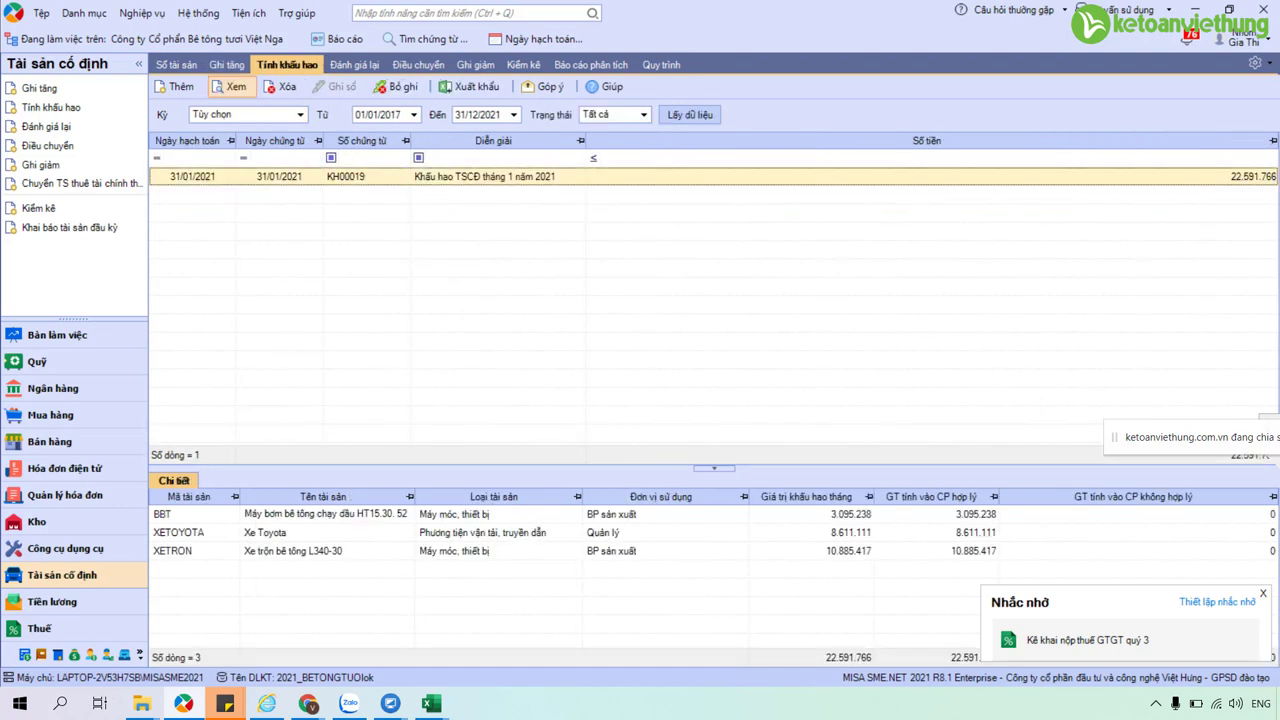
click(226, 64)
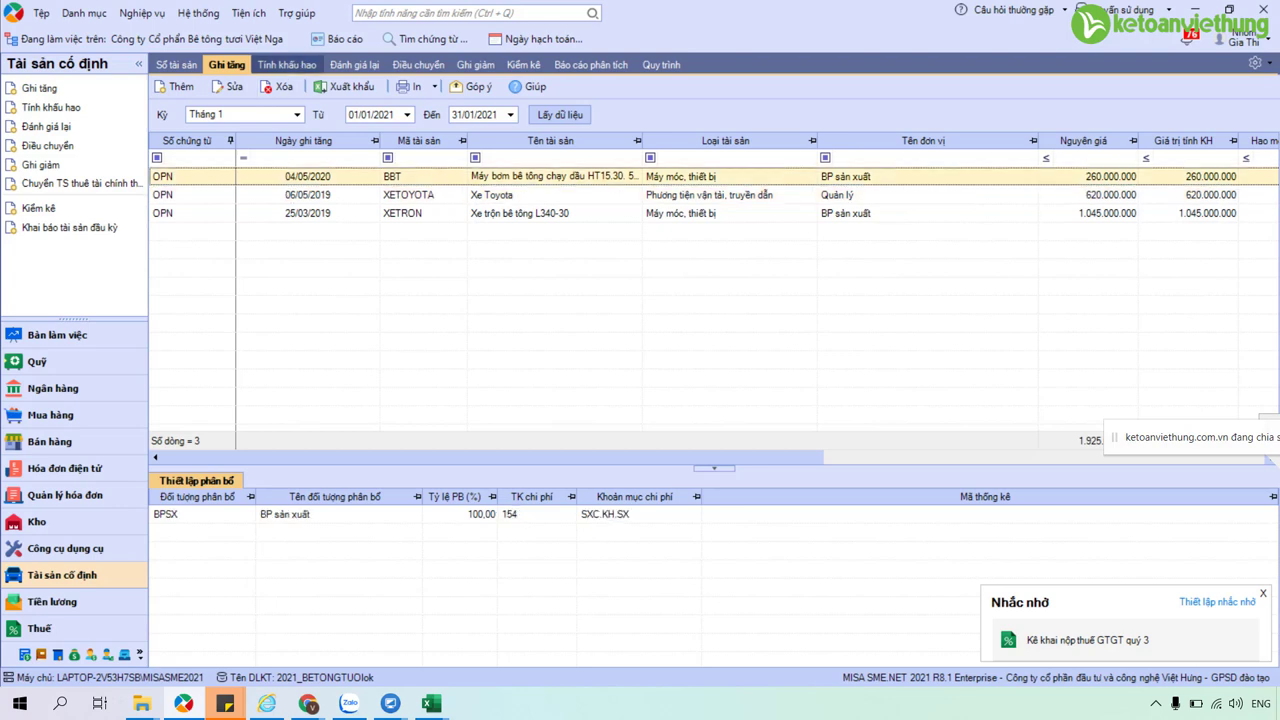
click(287, 64)
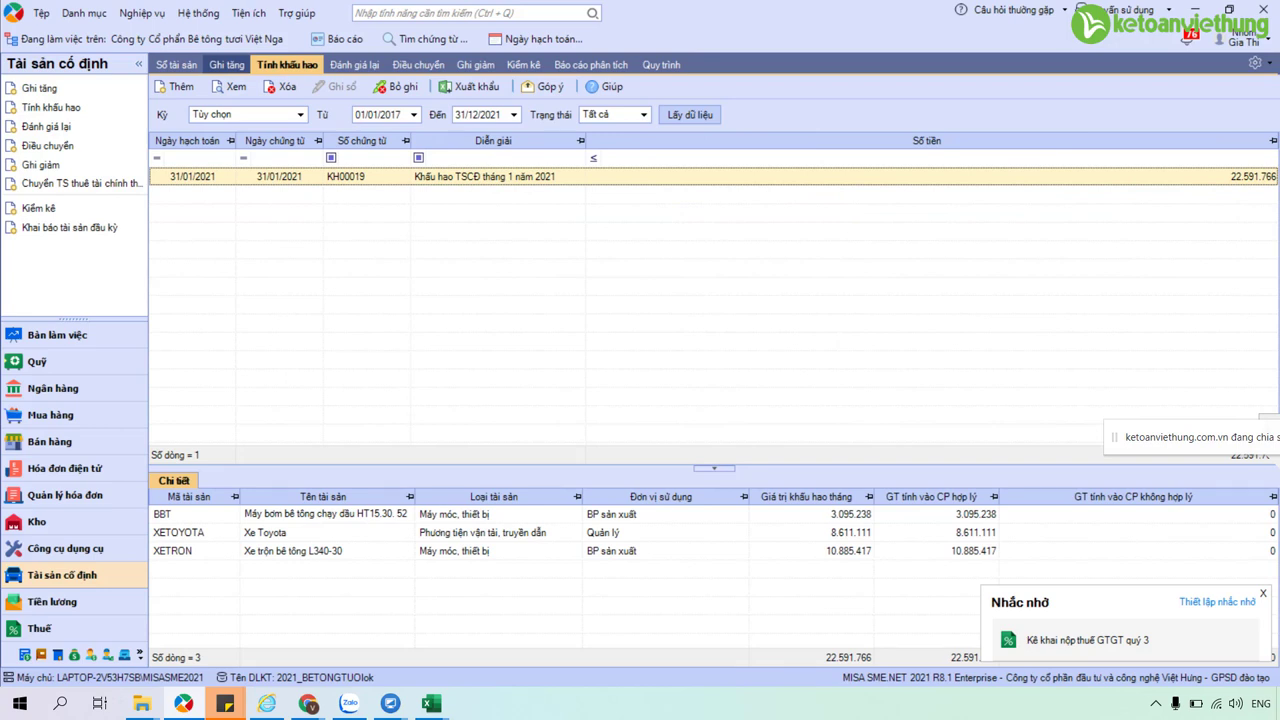
click(226, 64)
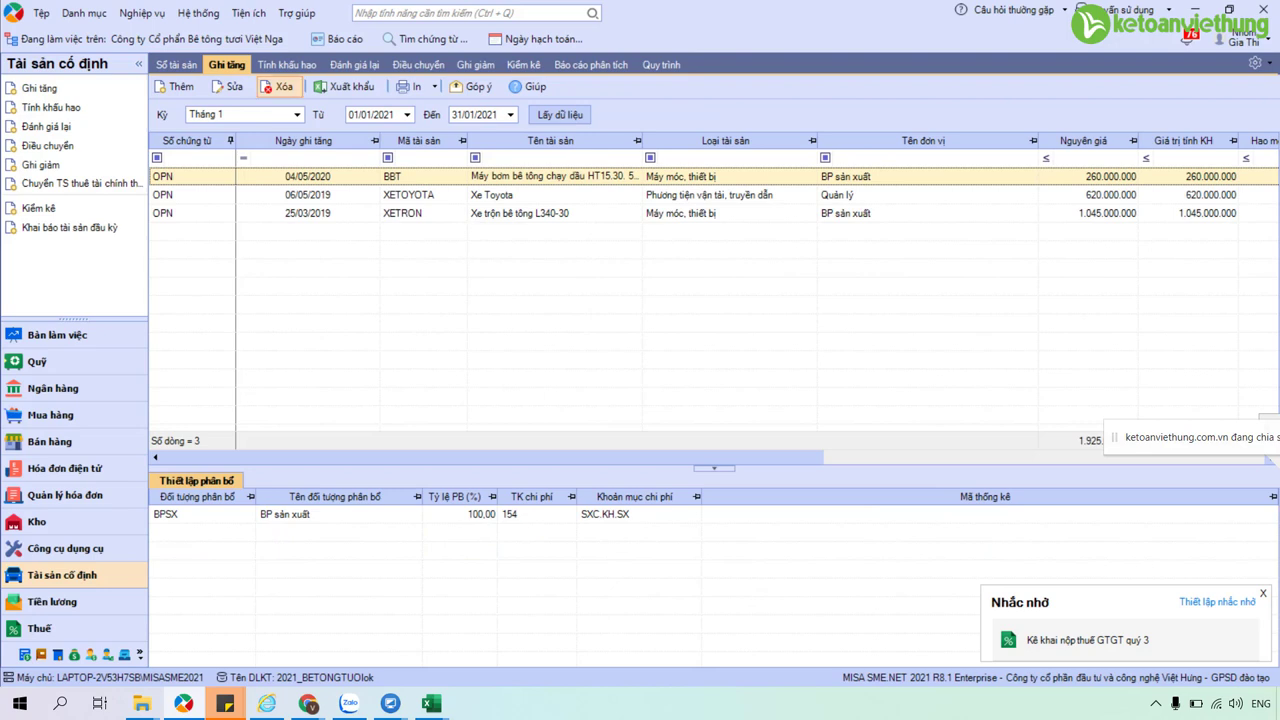
click(287, 64)
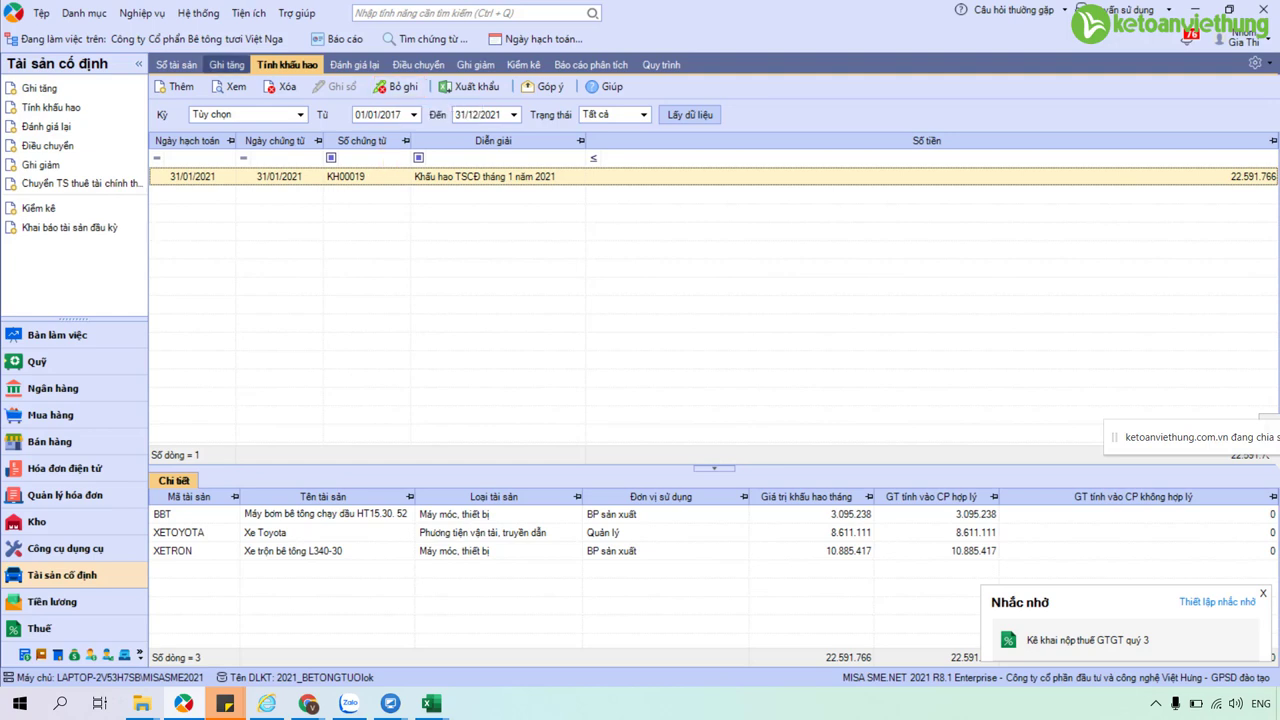
Reopen asset BBT to check which allocation, depreciation and using-unit fields can be edited, and cancel the edit.
click(226, 64)
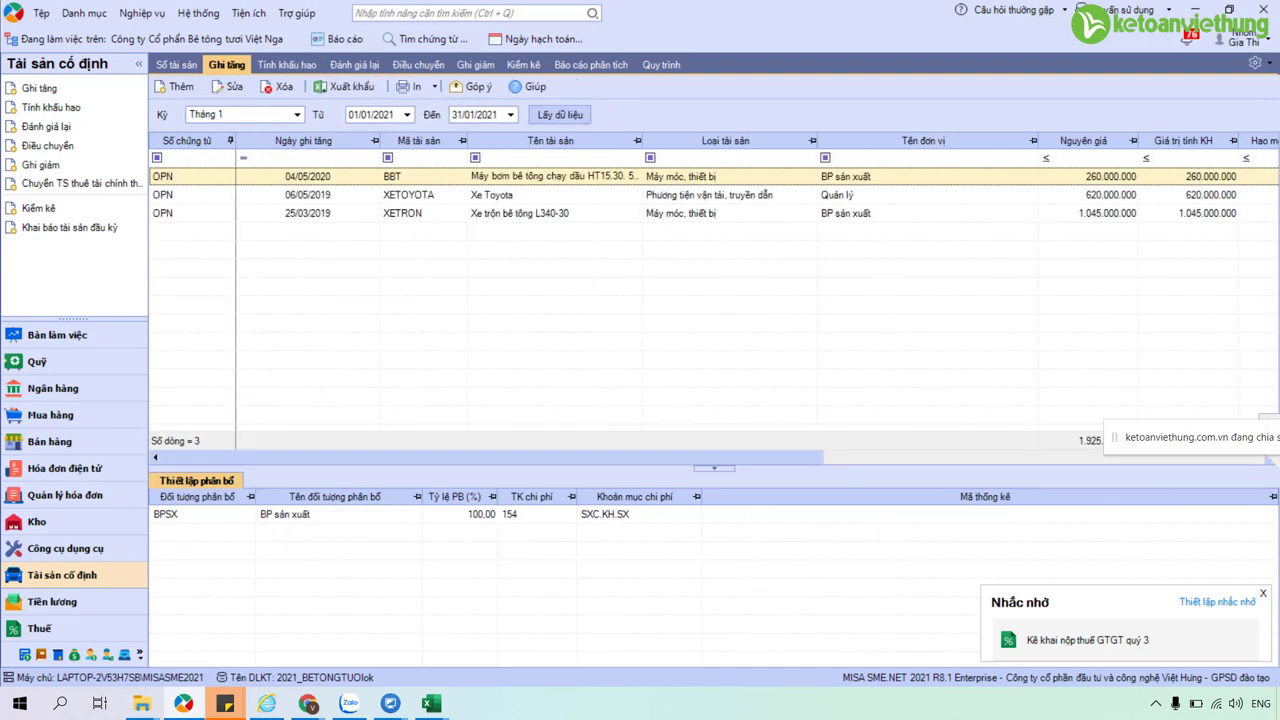
key(ctrl+e)
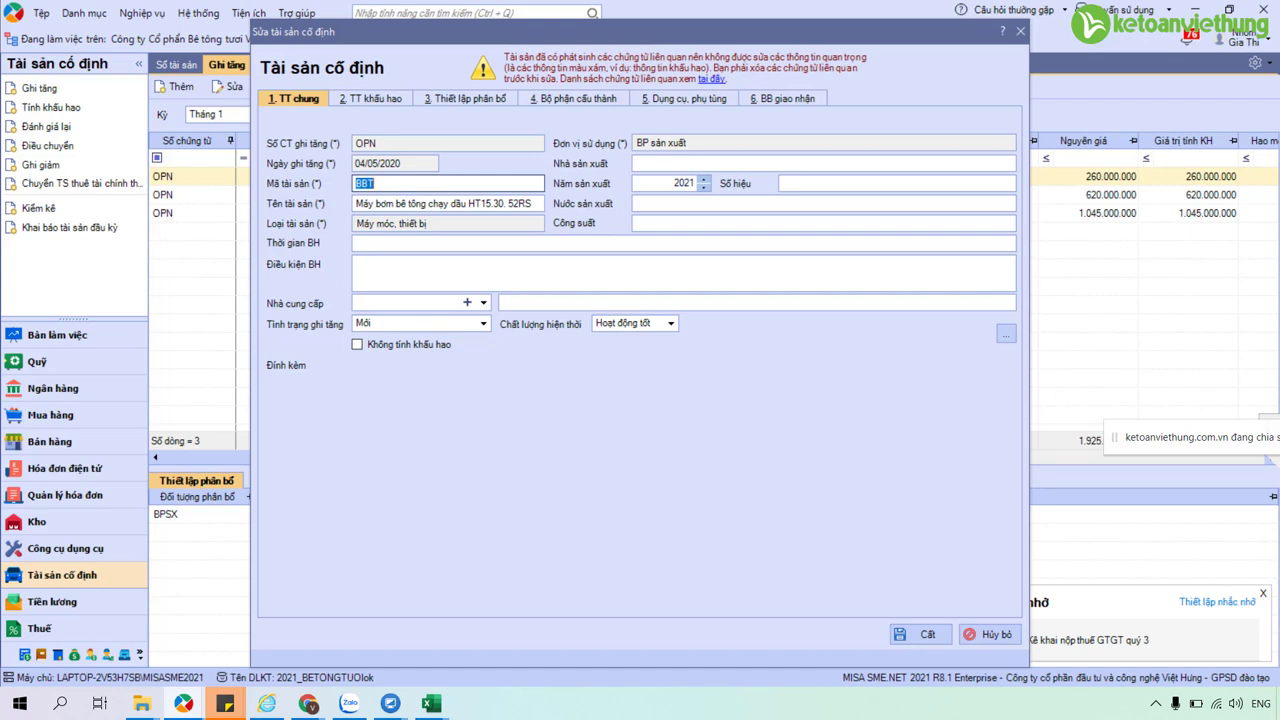
key(alt+3)
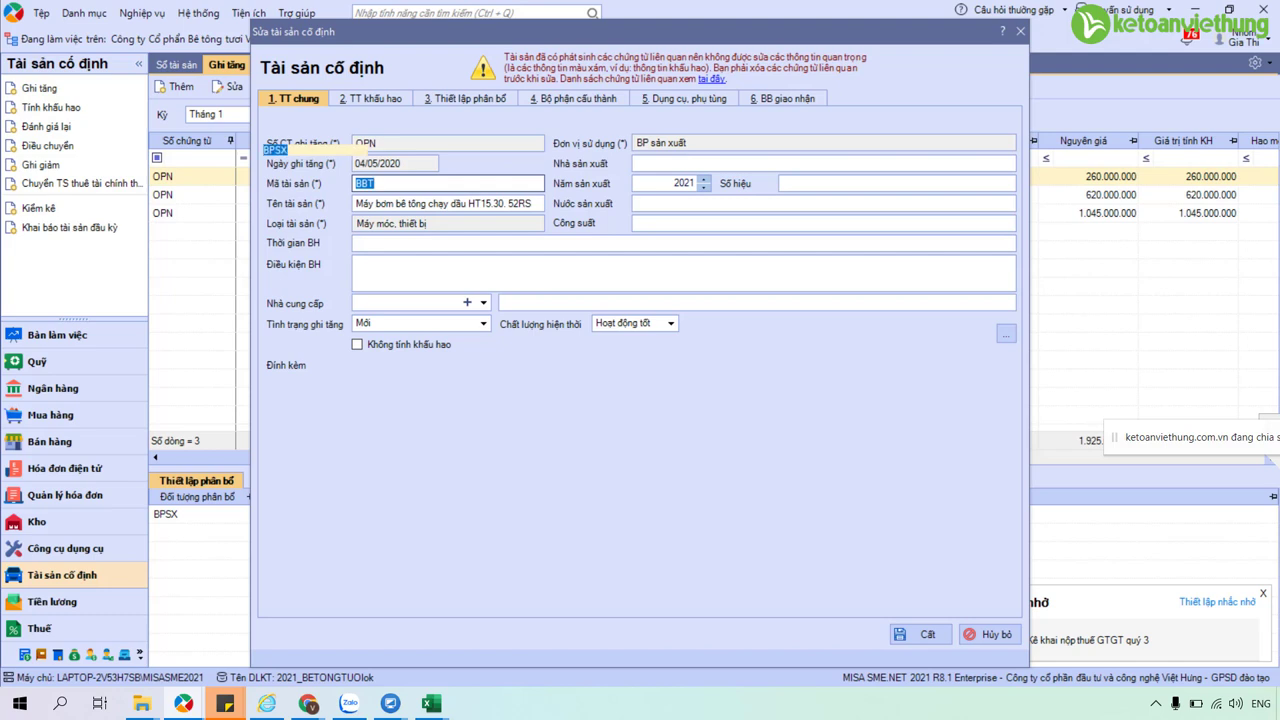
click(688, 150)
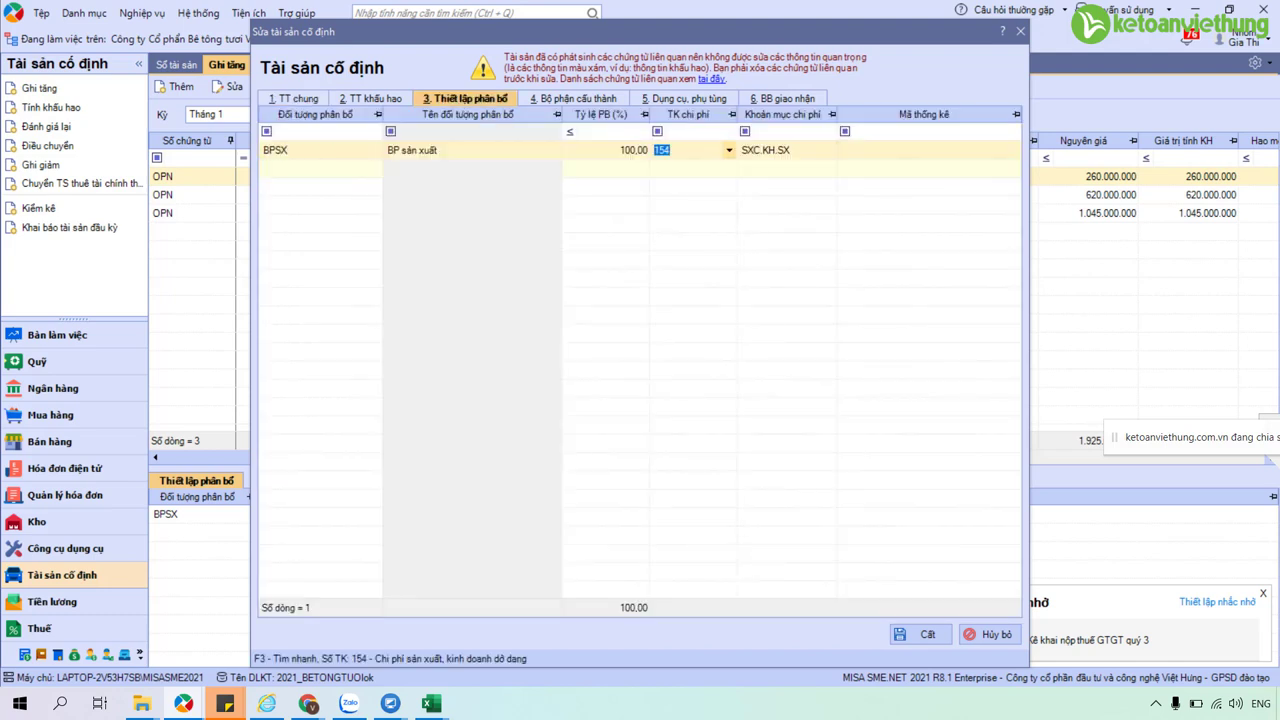
key(ctrl+2)
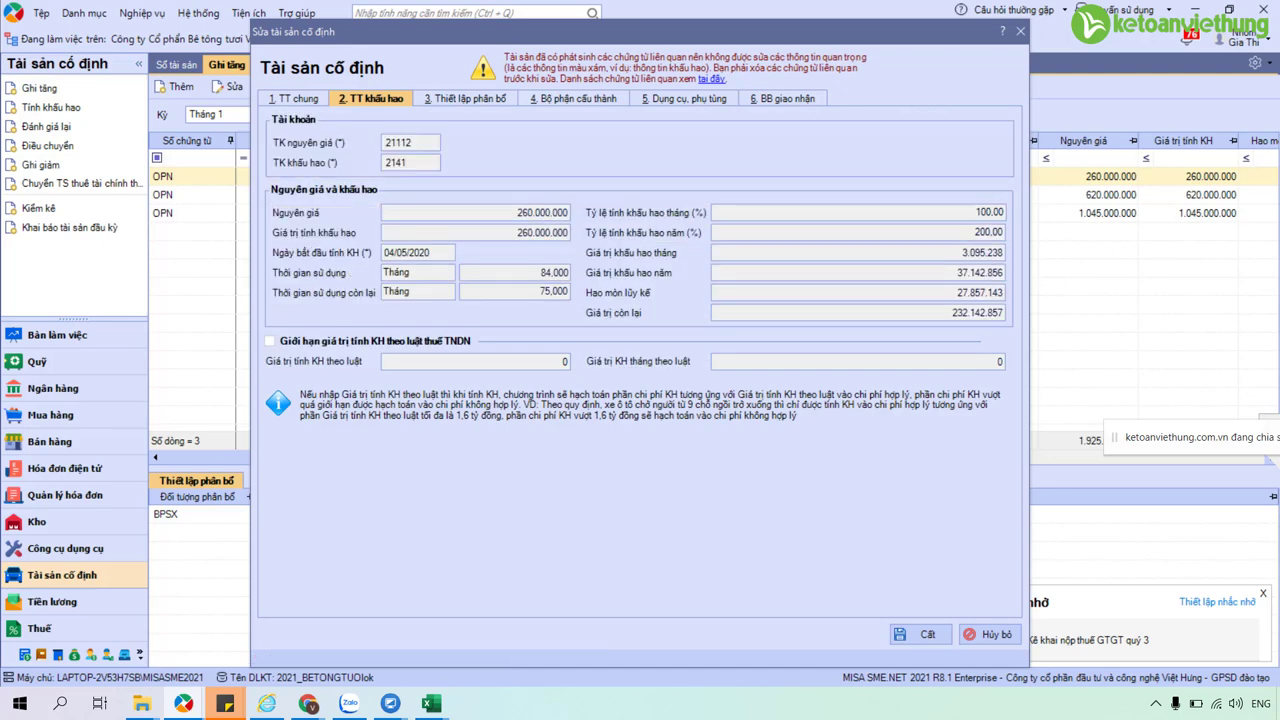
key(ctrl+1)
click(660, 142)
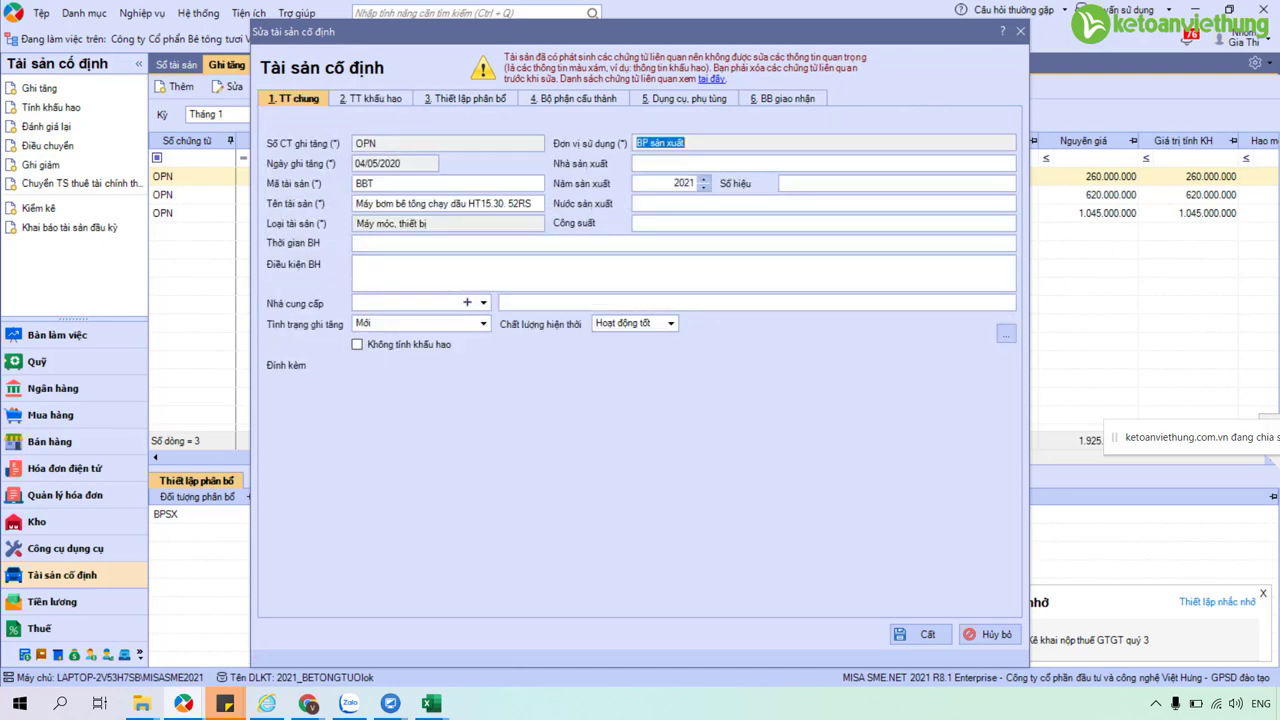
click(989, 634)
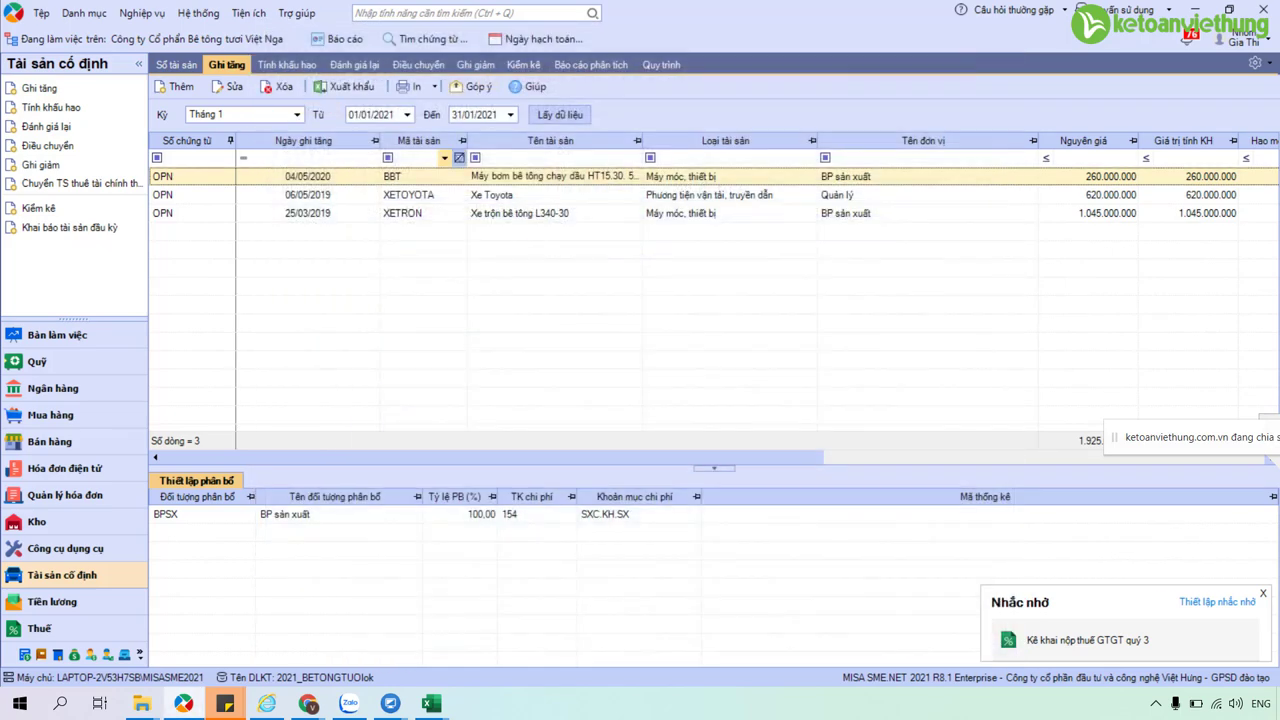
Generate the Bảng cân đối tài khoản (Mẫu quản trị) report for Tháng 1 2021 and view its fixed asset depreciation accounts.
click(286, 64)
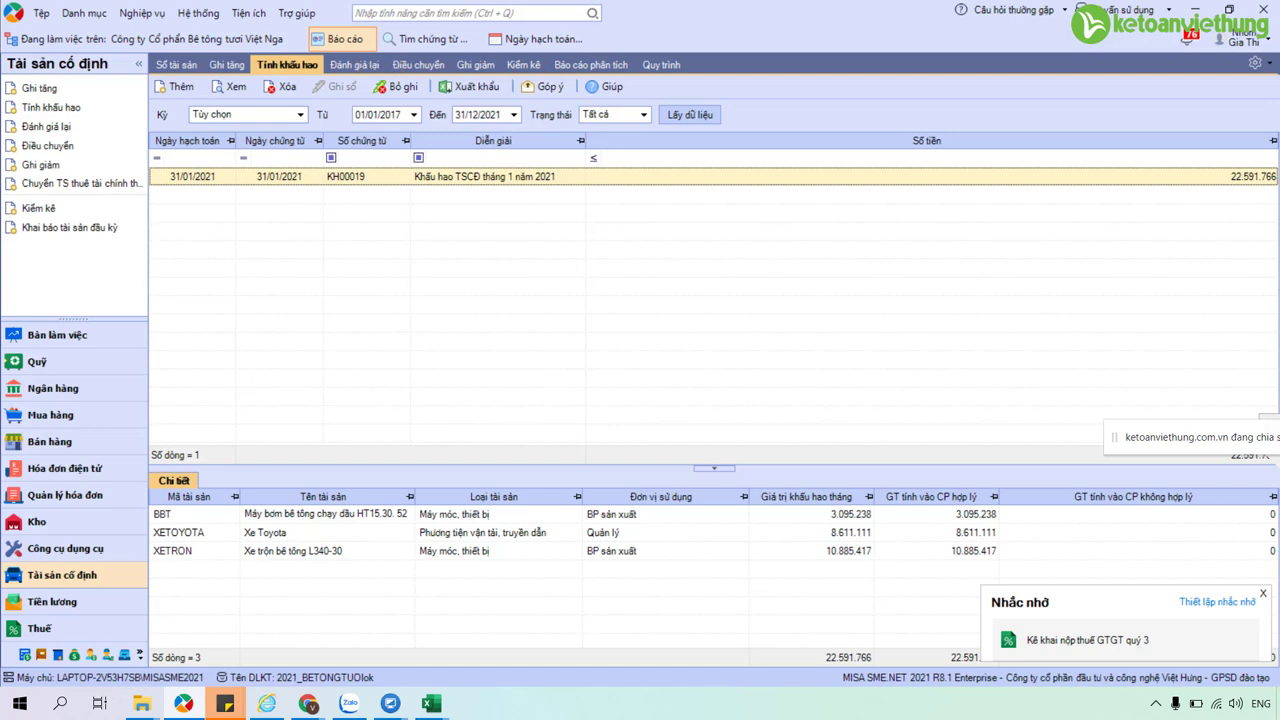
click(340, 38)
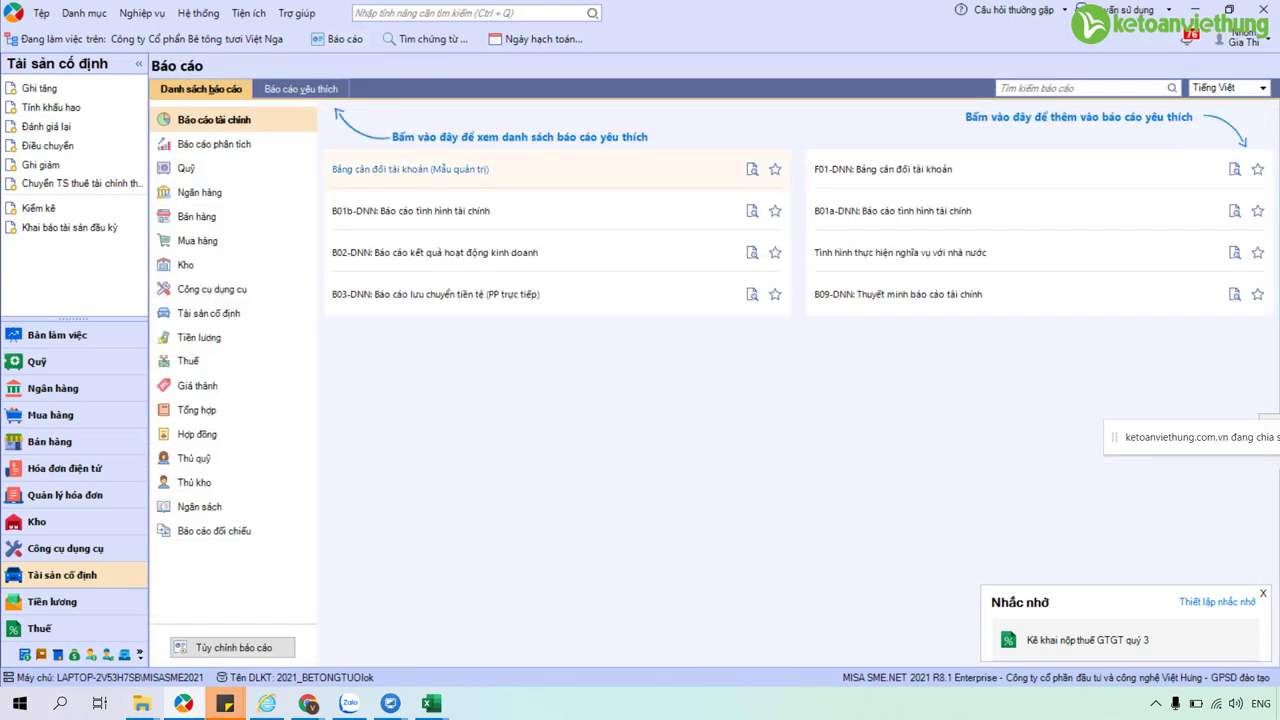
click(410, 169)
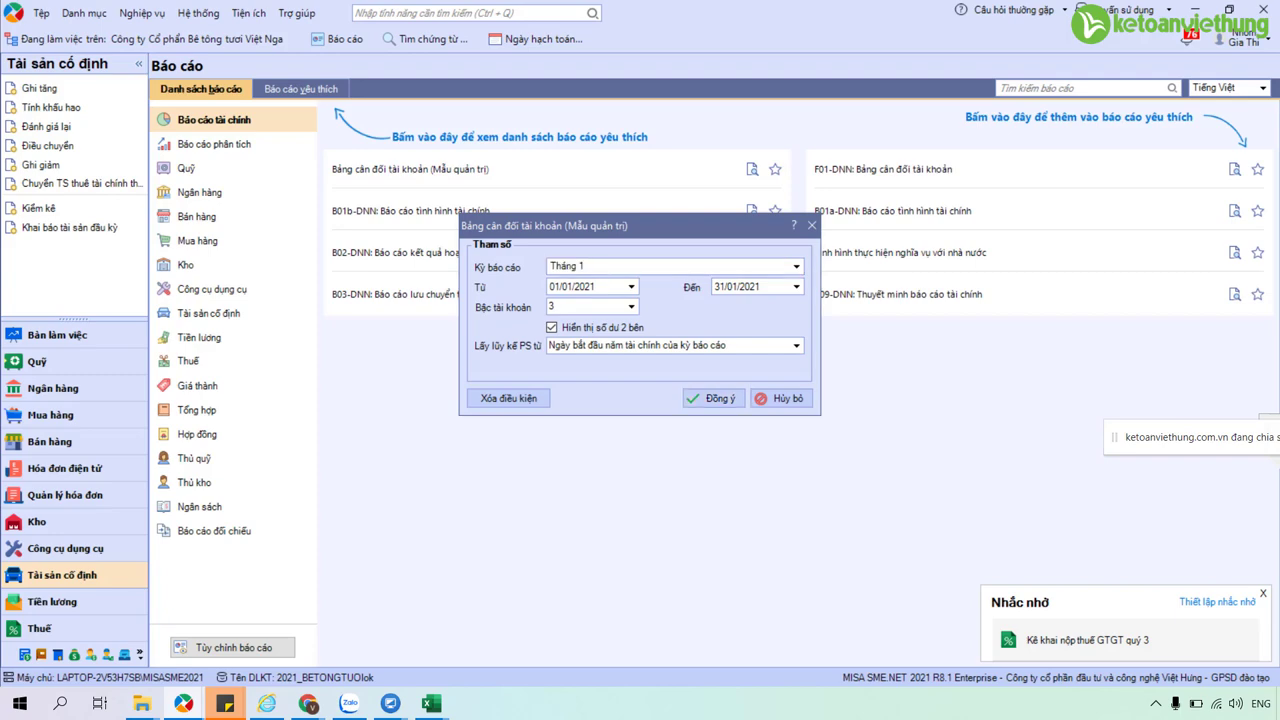
key(Return)
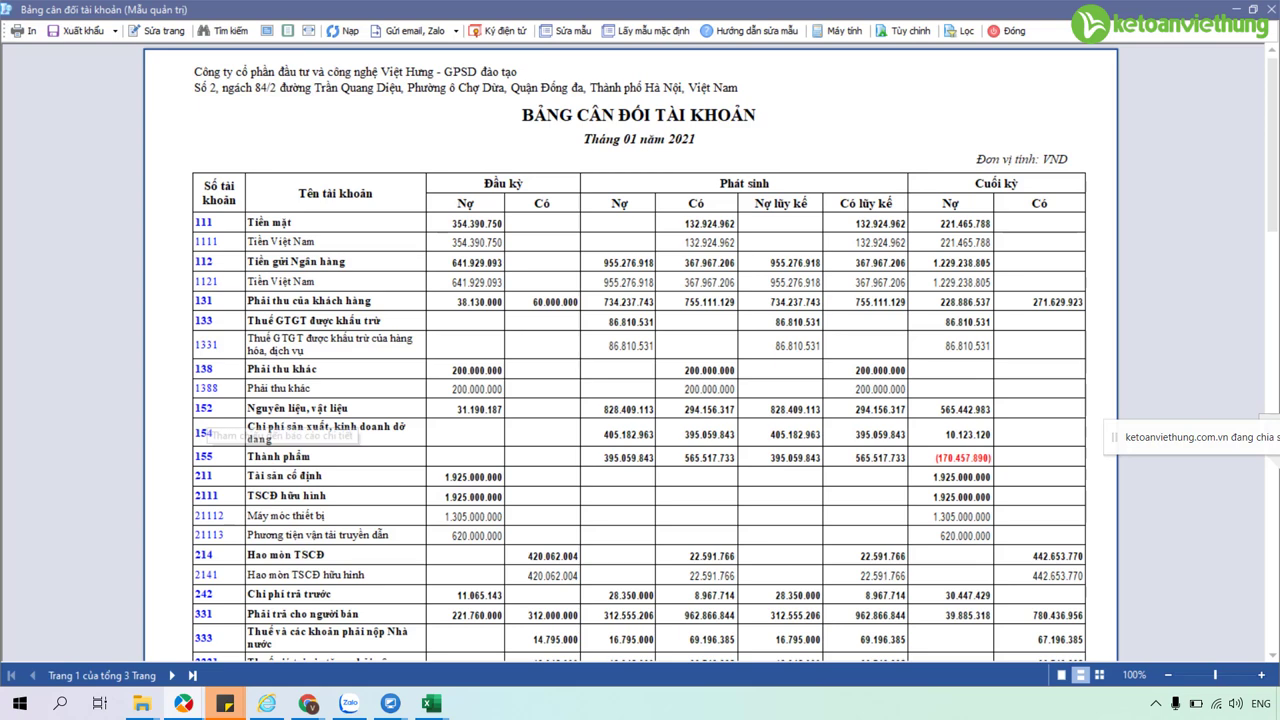
scroll(640, 360, down, 3)
scroll(640, 360, down, 3)
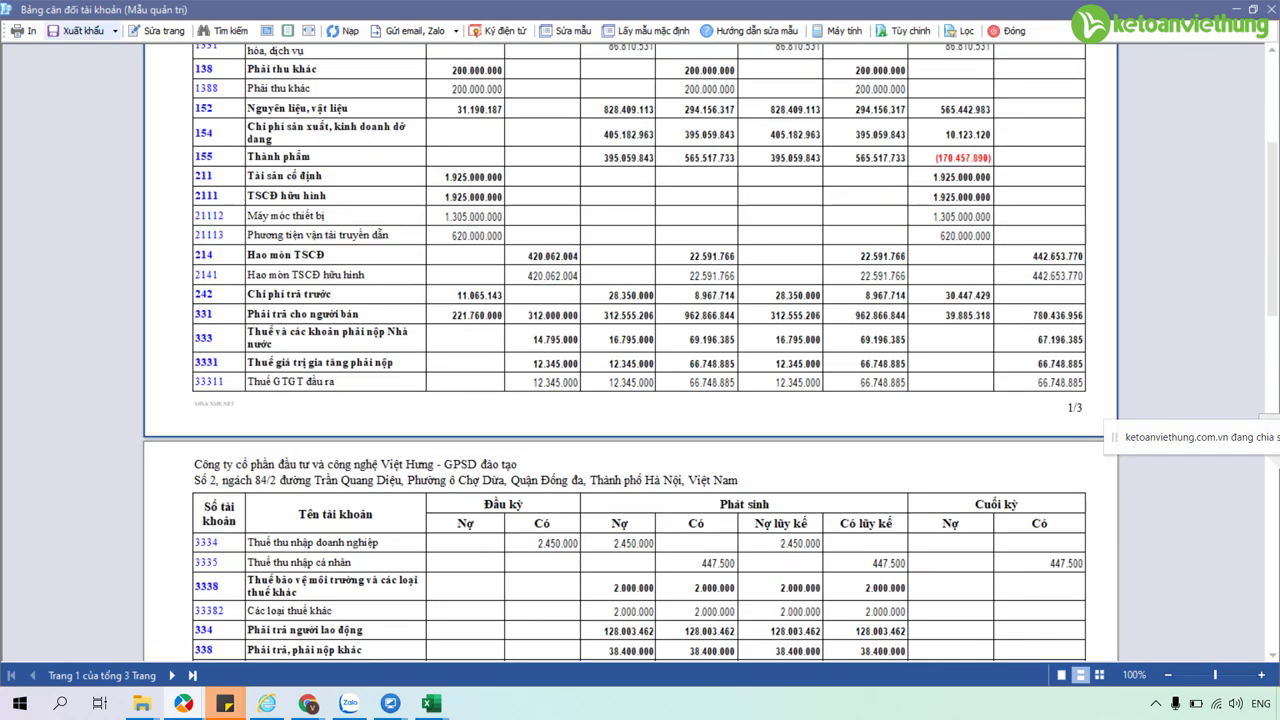
Export the trial balance to the Desktop as the Excel file Bang_can_doi_tai_khoan_(Mau_quan_tri)1 and open it.
click(83, 30)
click(100, 92)
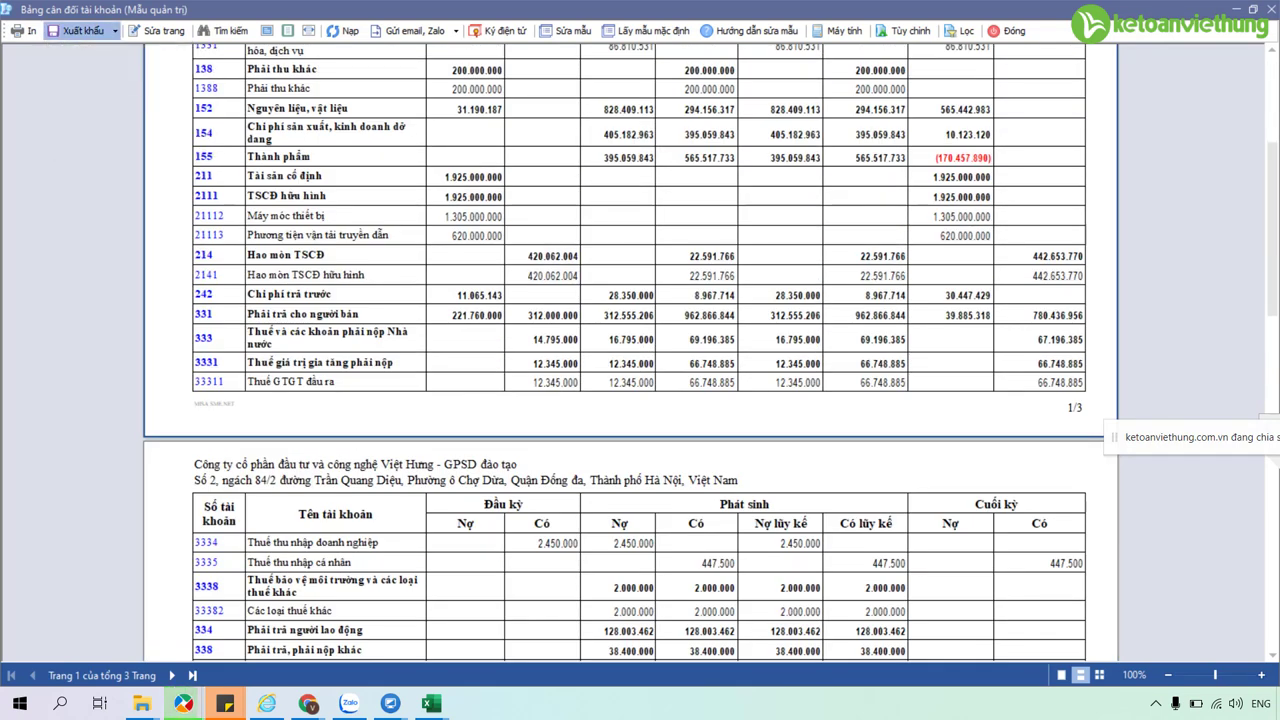
click(294, 314)
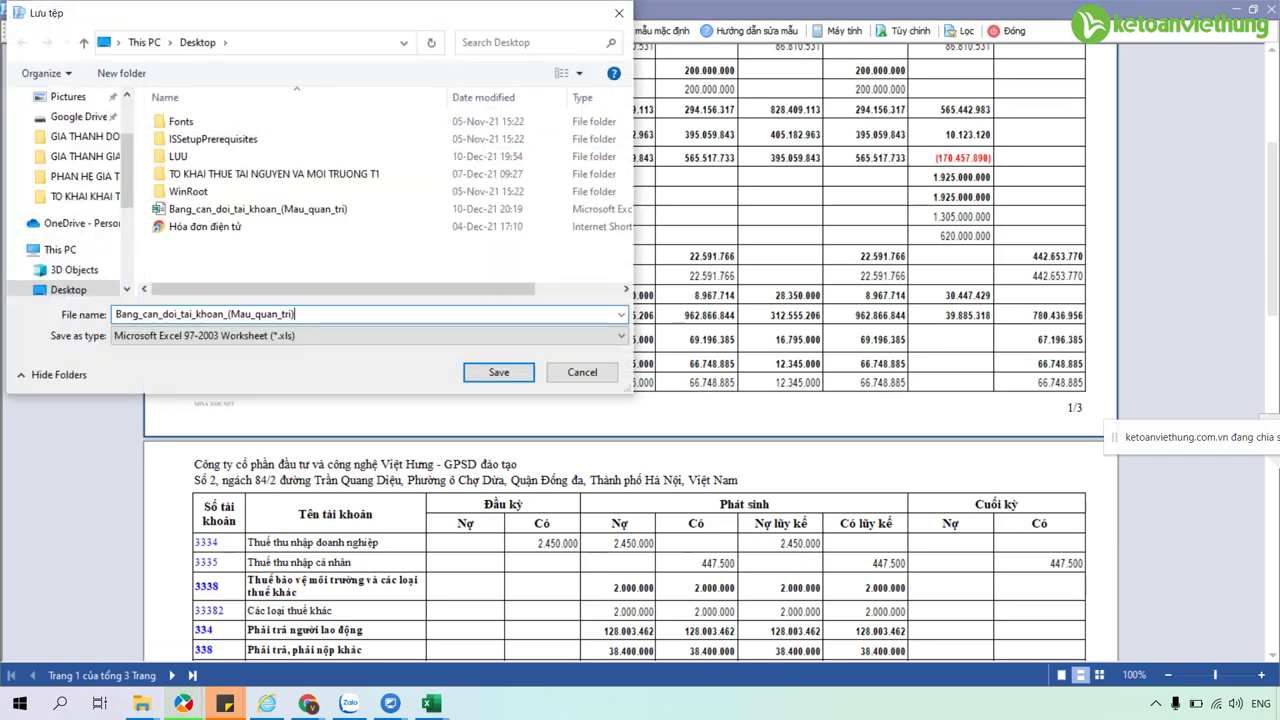
text(1)
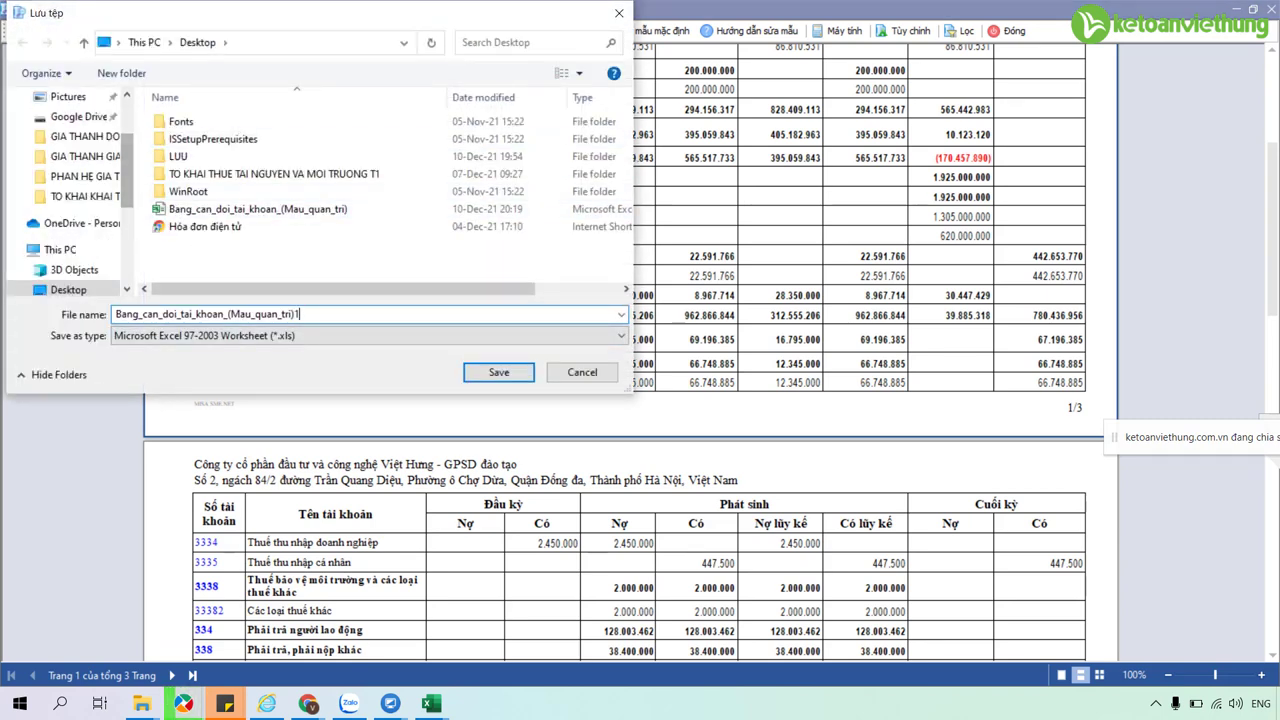
key(Return)
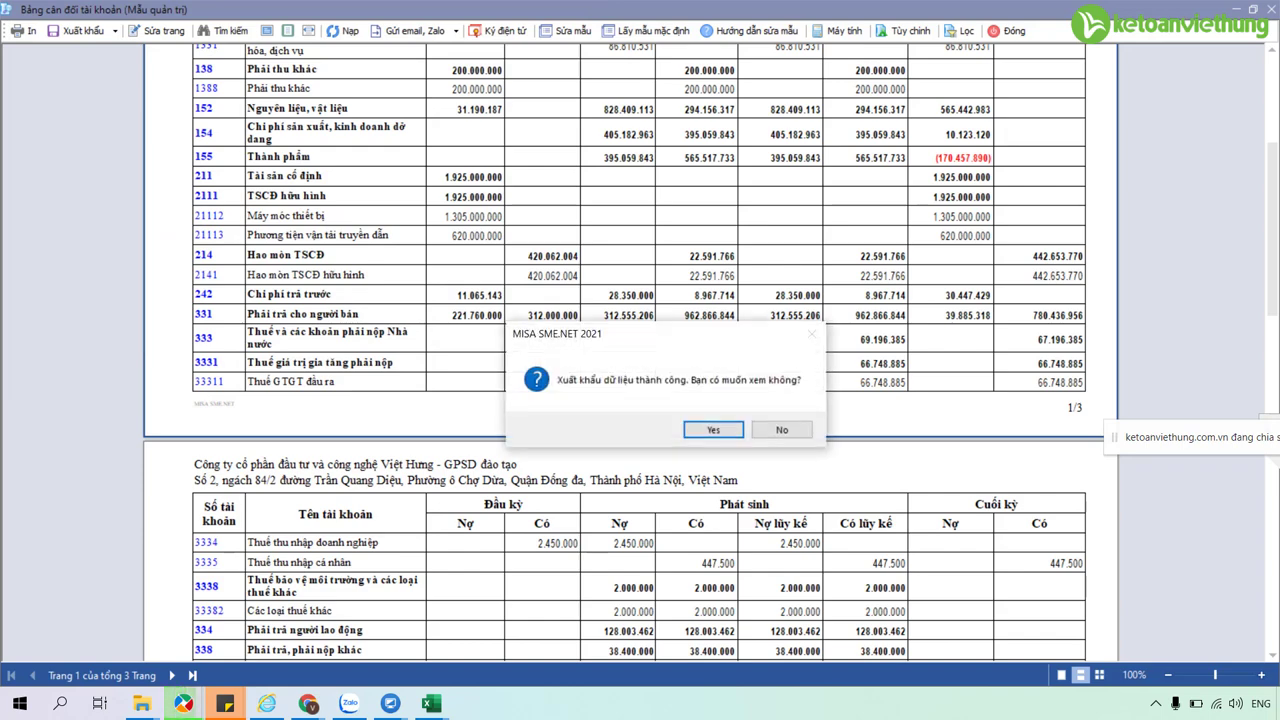
key(Return)
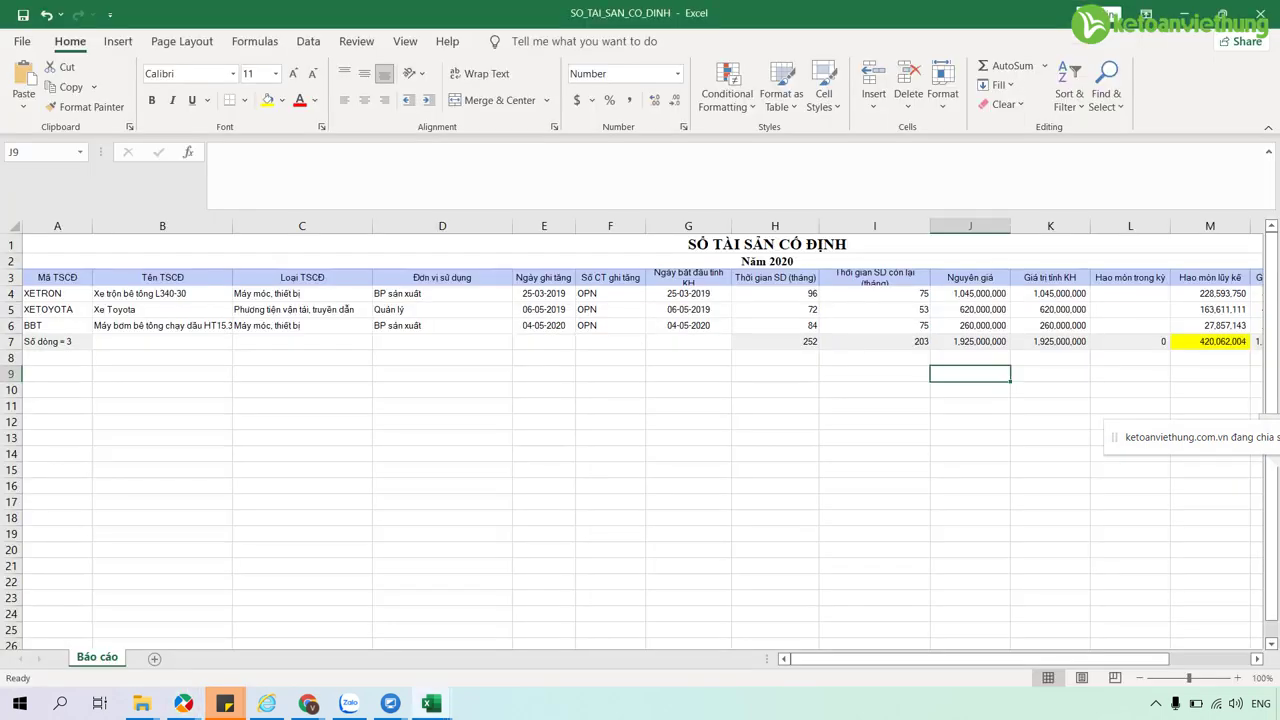
click(688, 421)
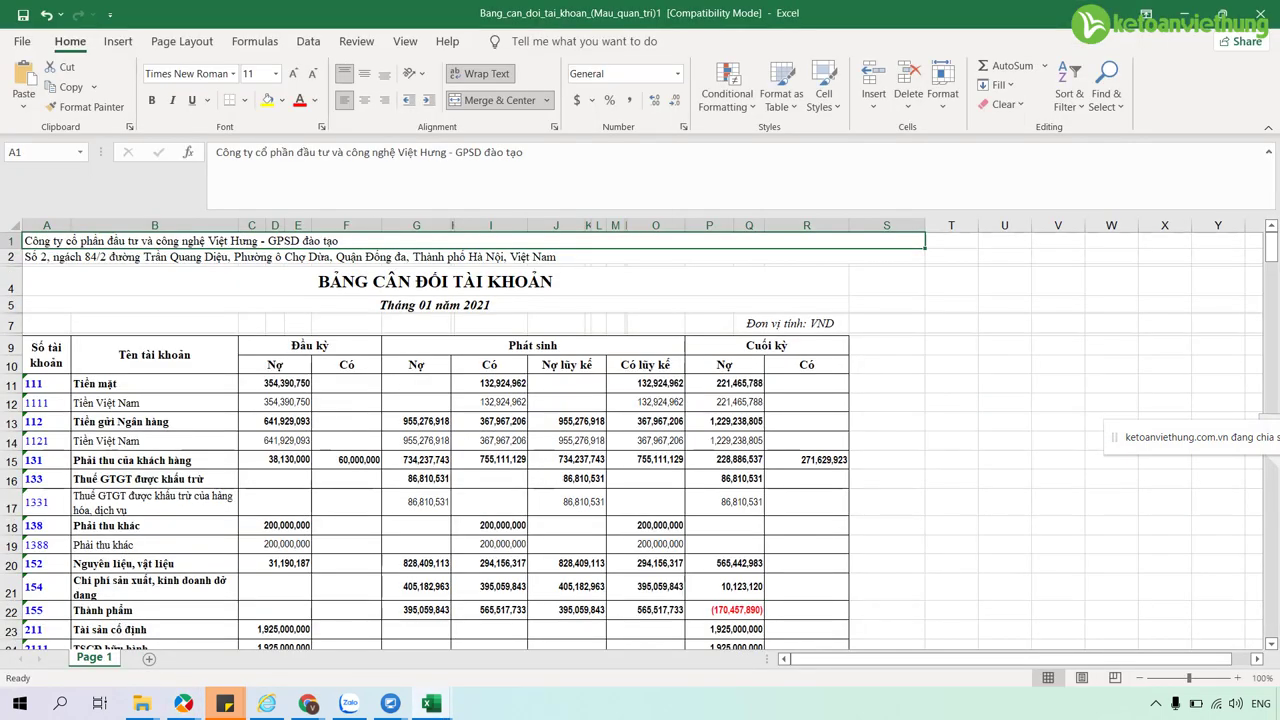
Highlight account 214's closing credit balance in cell R27 with a yellow fill.
scroll(640, 440, down, 7)
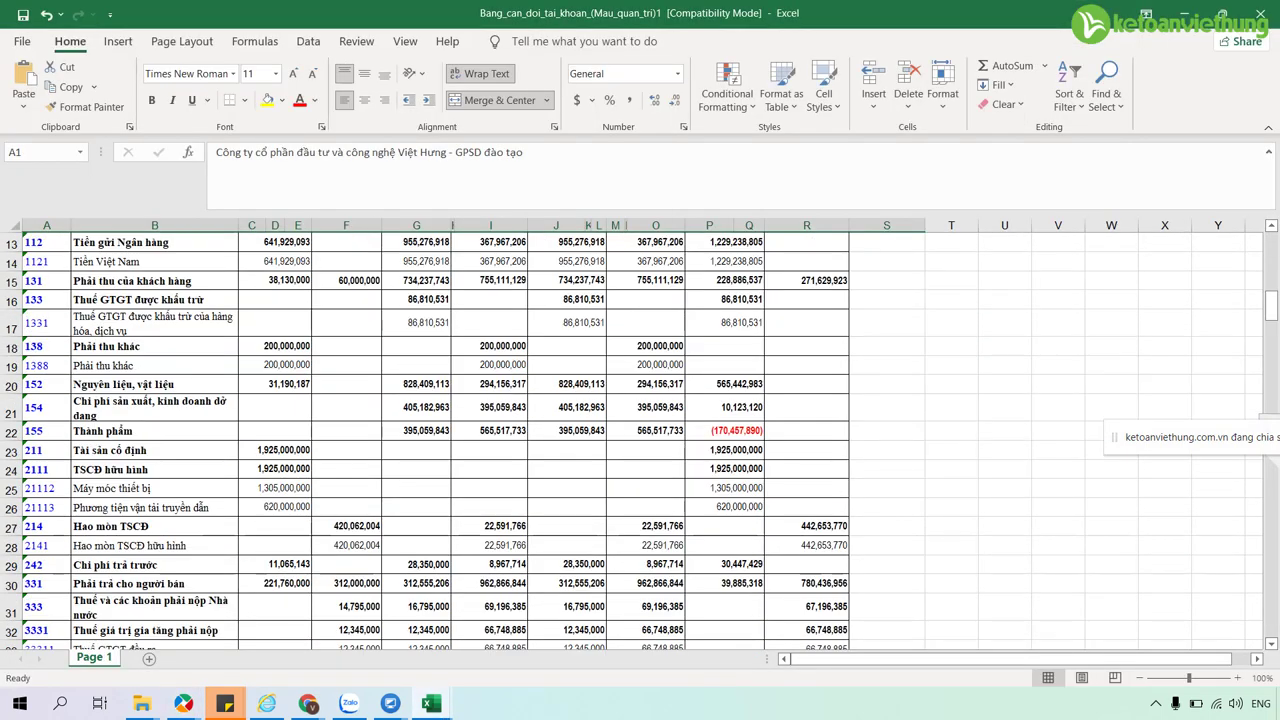
click(12, 338)
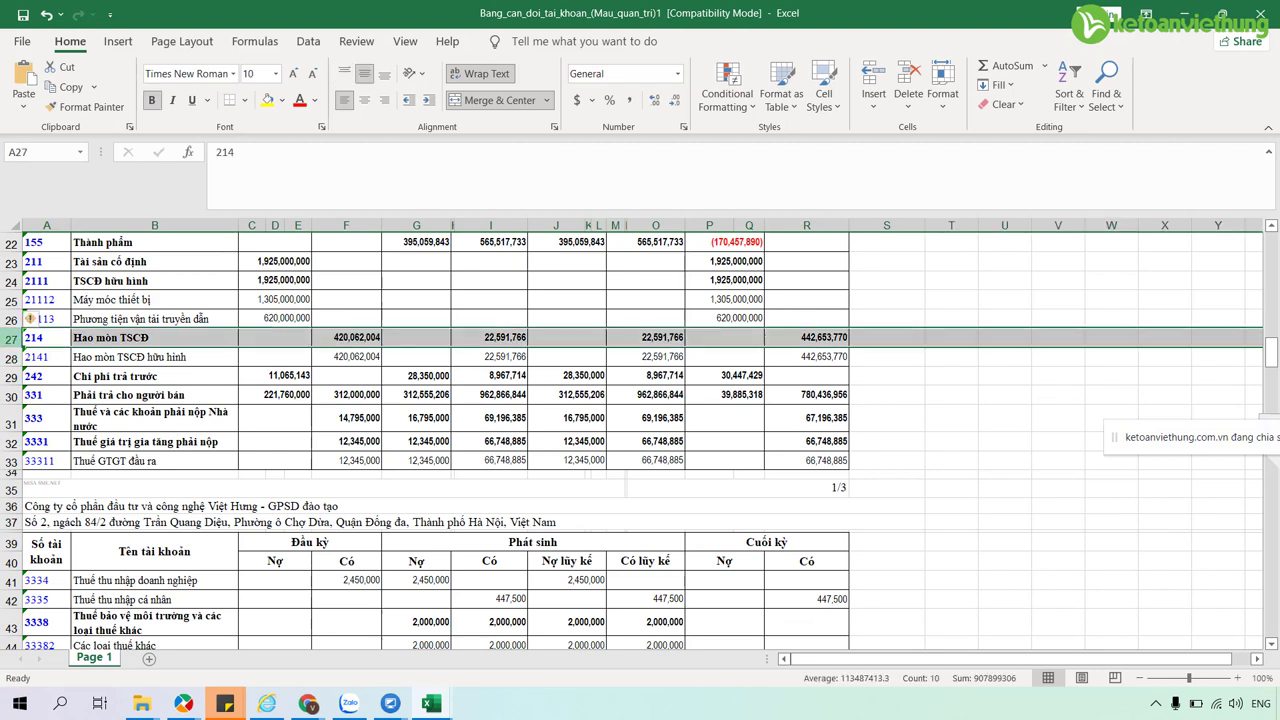
click(806, 338)
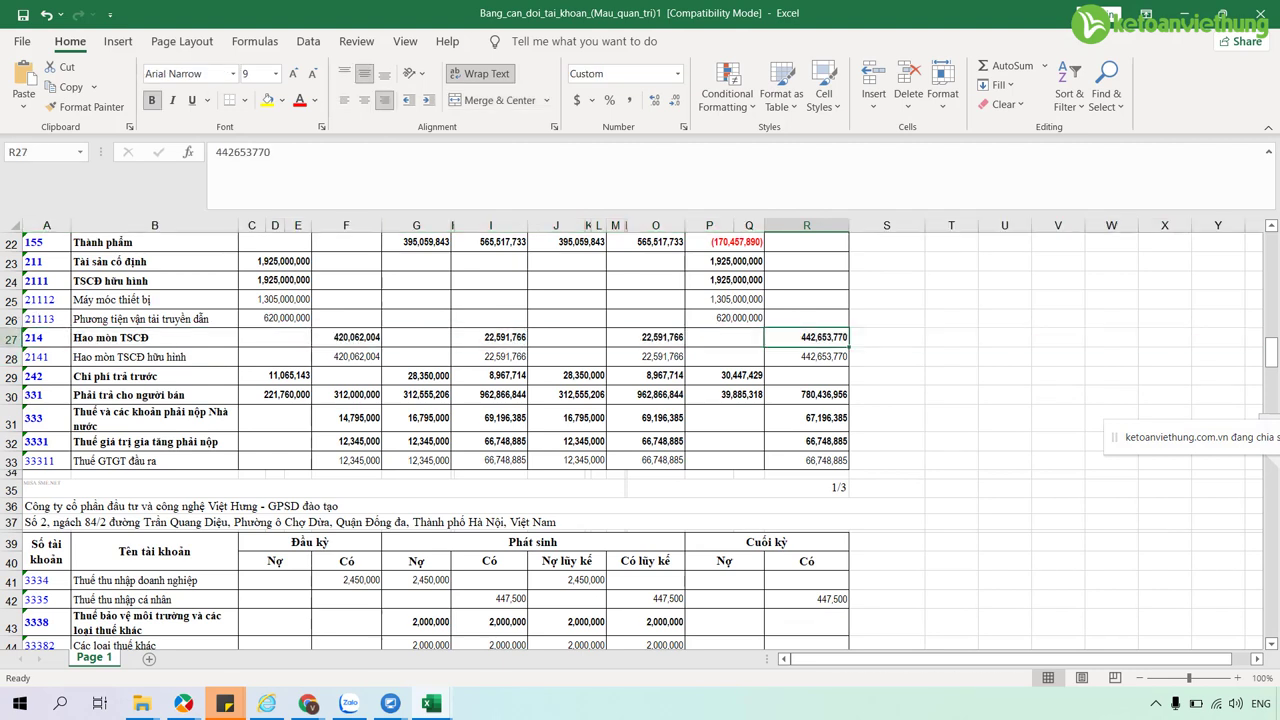
click(267, 100)
Enter the note "Dư có TK 214 Bằng bao nhiêu thì cần đối chiếu trên bảng KH tháng đó bấy nhiêu" in cell S27.
click(886, 337)
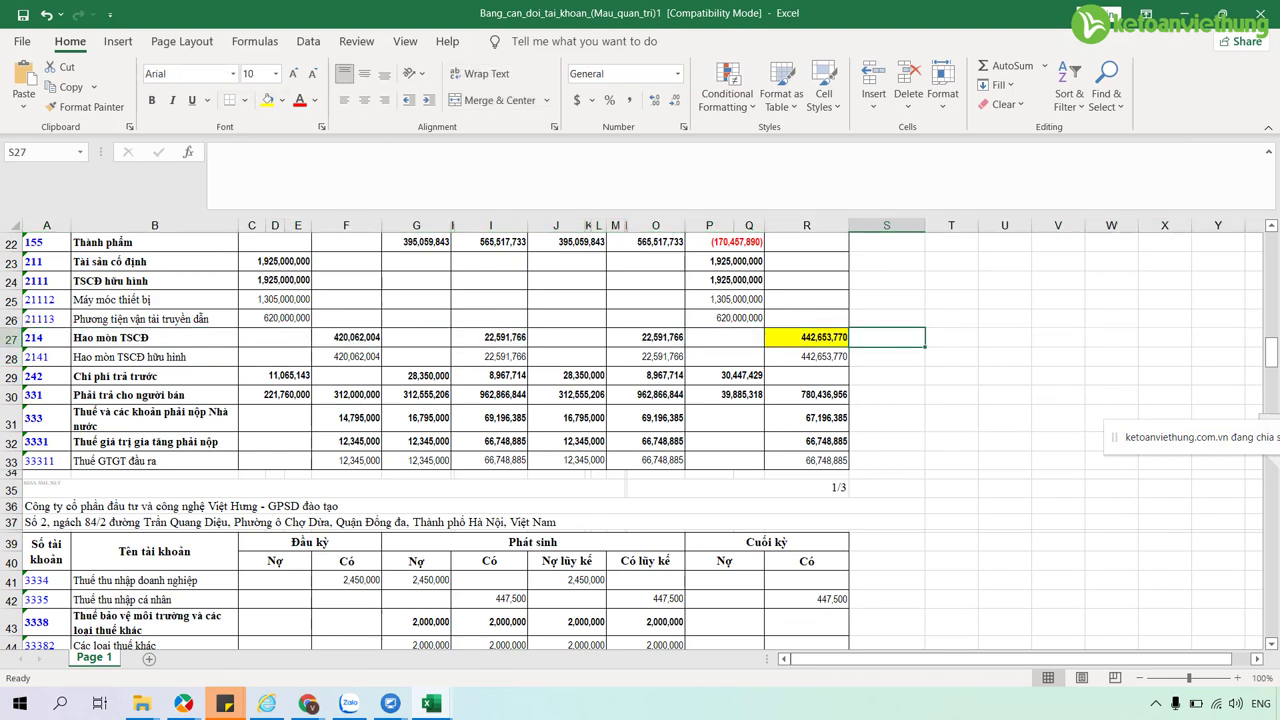
text(Dư có TK )
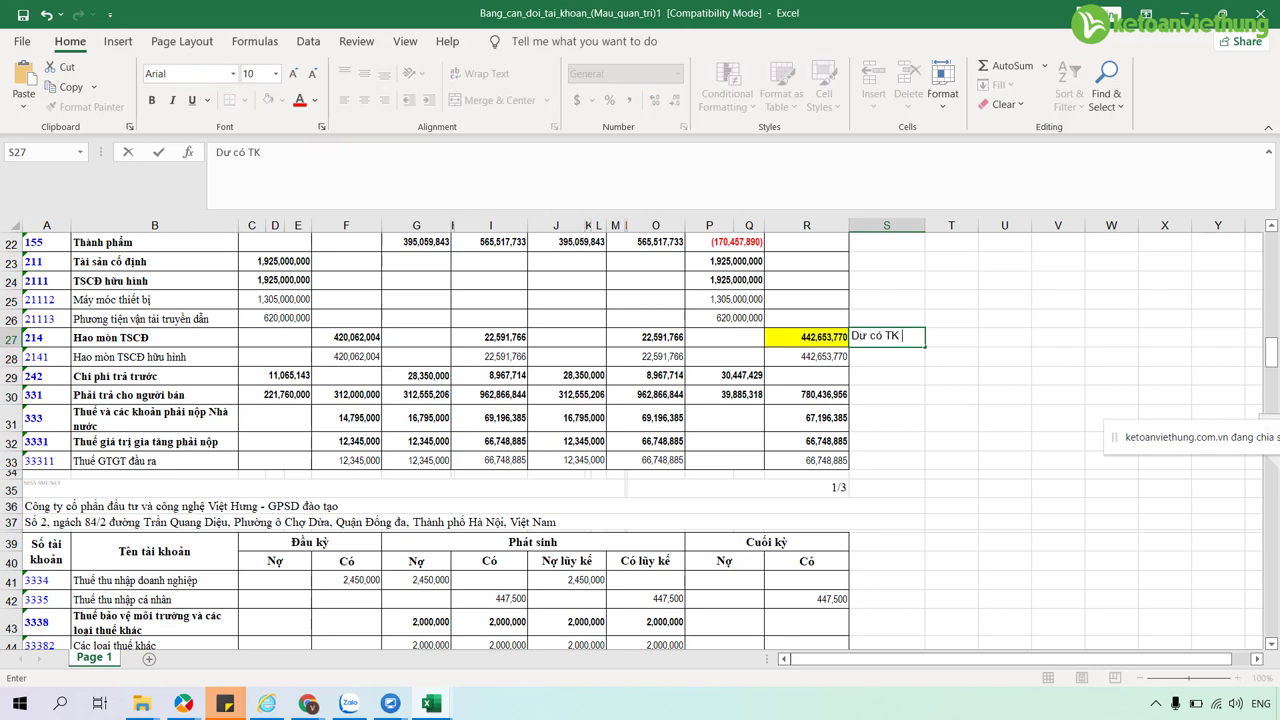
text(214 Bẫng bao nhiêu t)
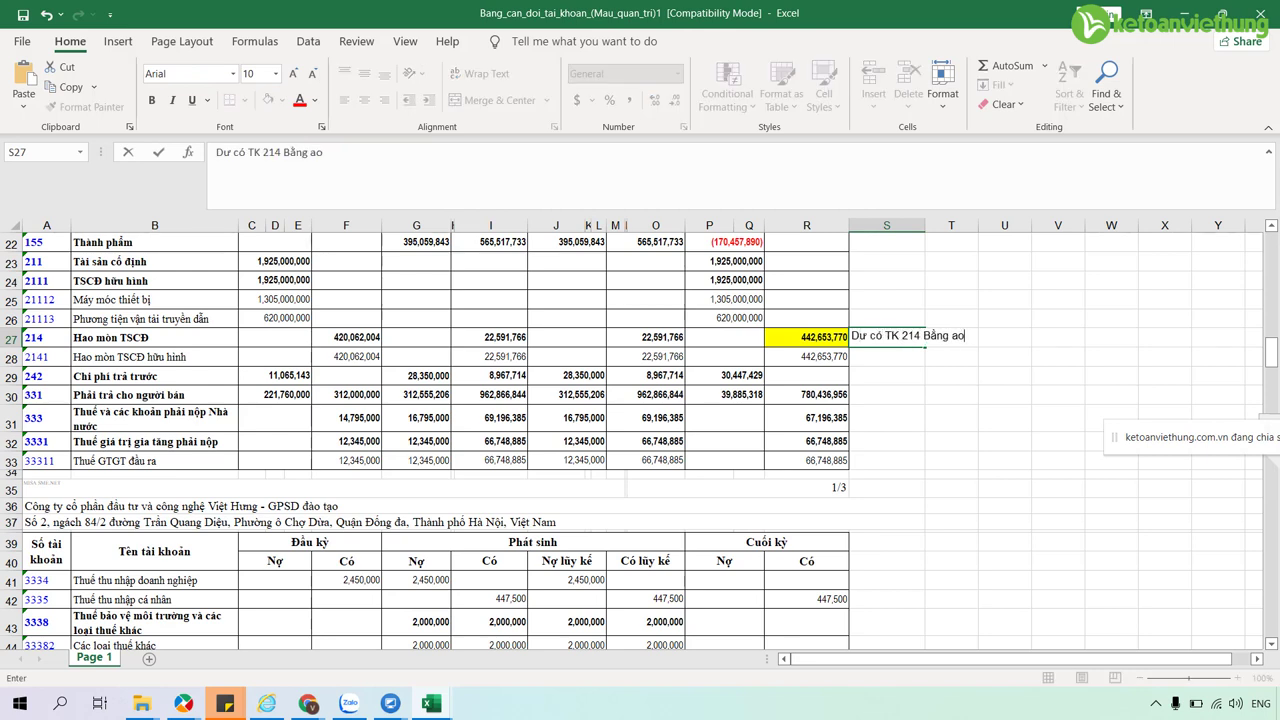
text(hì cần đối c)
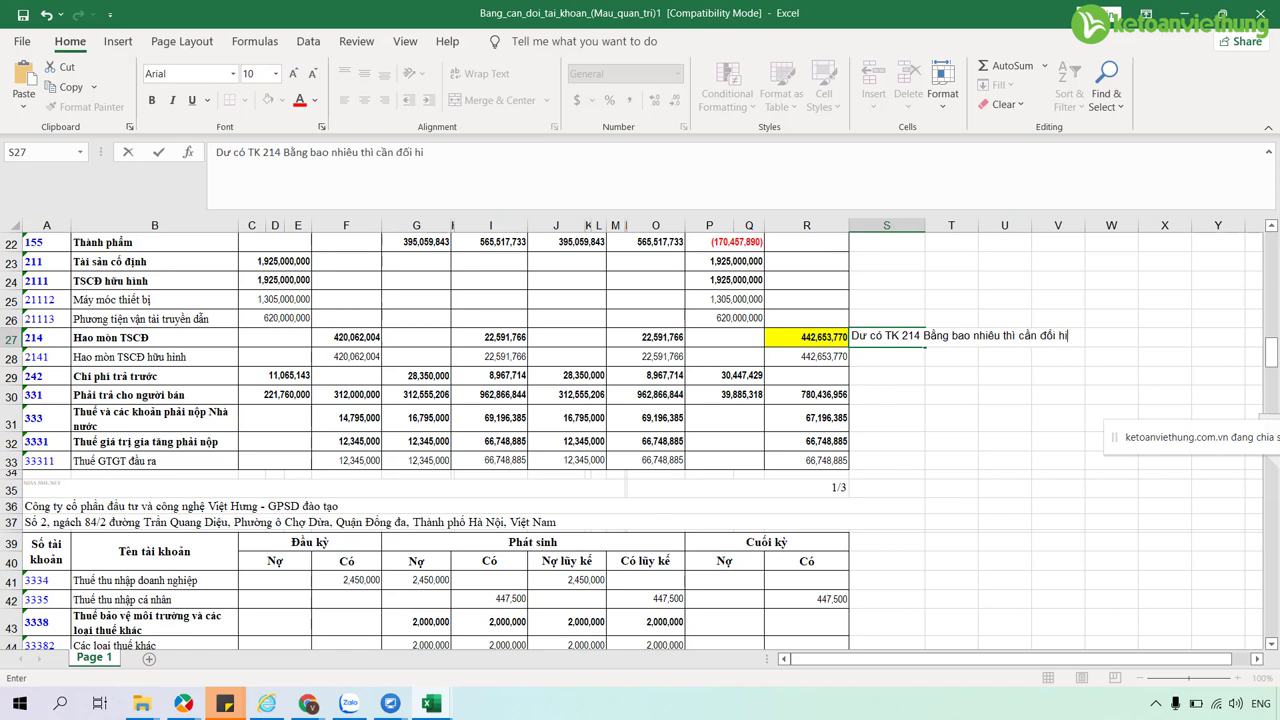
text(hiêếu trên bảng KH t)
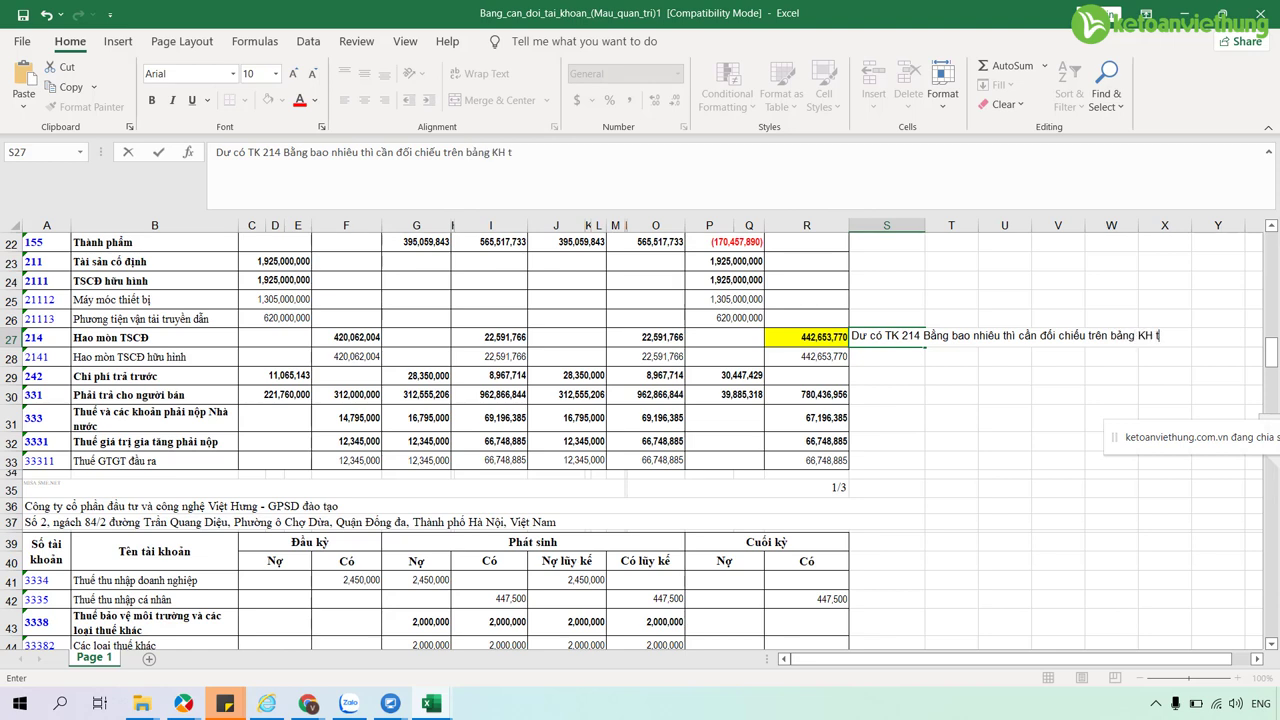
text(háng đó bấy nhiêu)
key(Return)
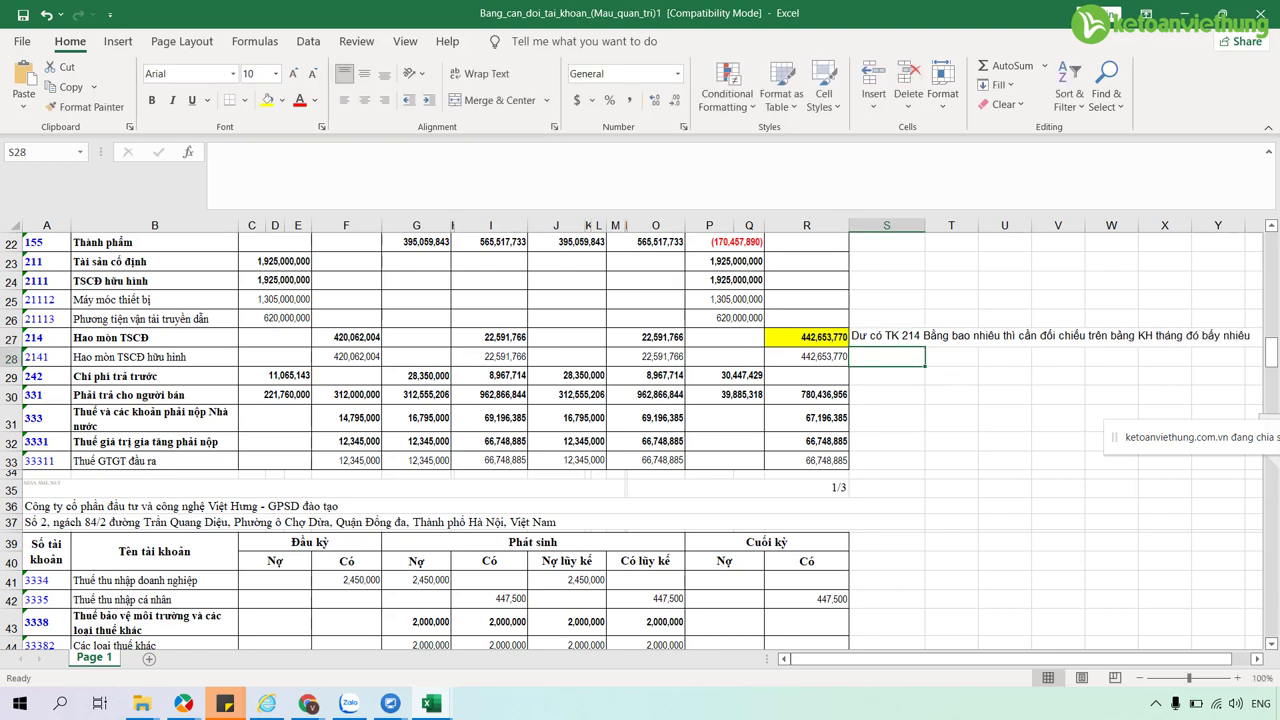
Switch back to MISA and close the trial balance report.
click(183, 703)
click(280, 625)
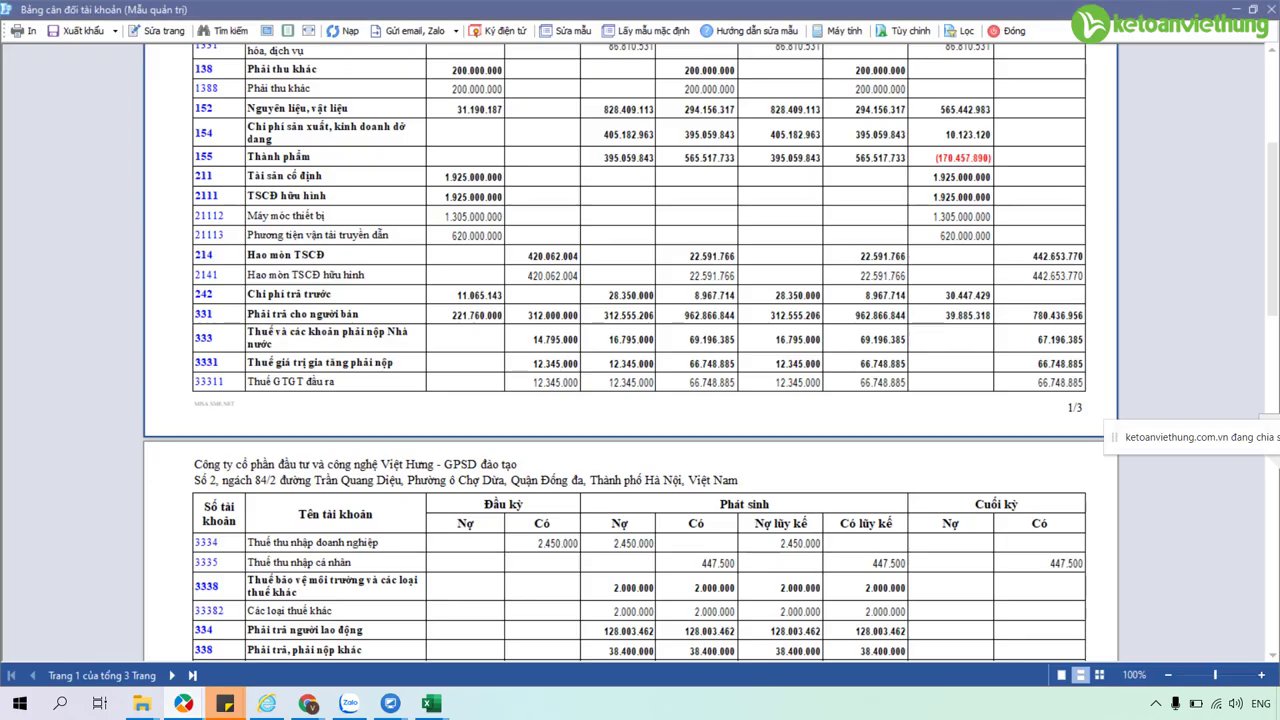
click(1007, 30)
key(Escape)
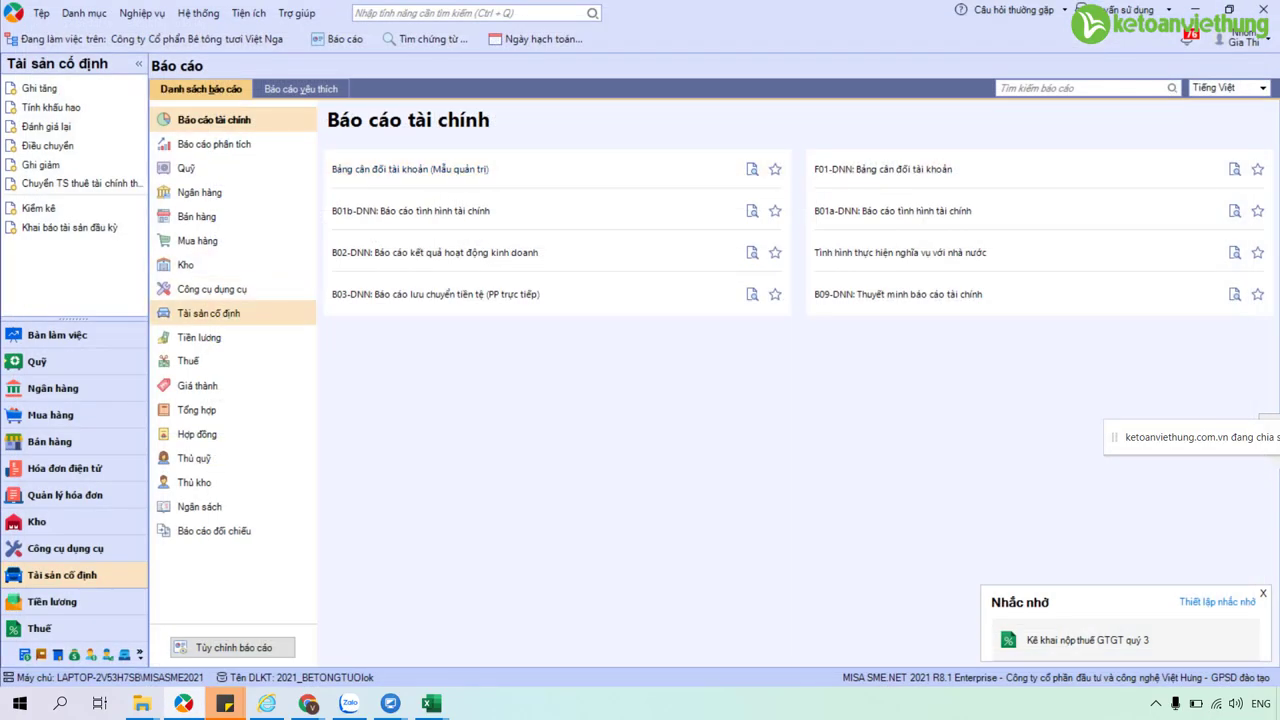
Generate the Sổ tài sản cố định report for Tháng 1 and view its accumulated depreciation and remaining value columns.
click(208, 313)
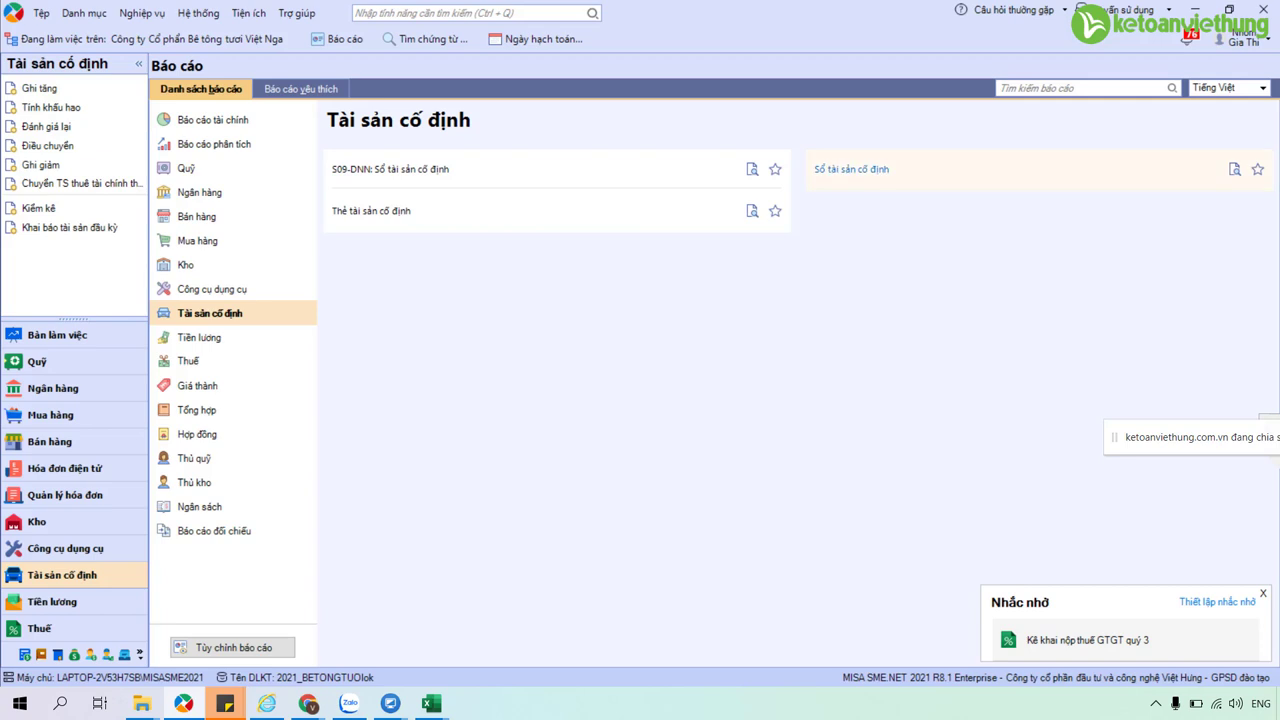
click(851, 169)
text(1)
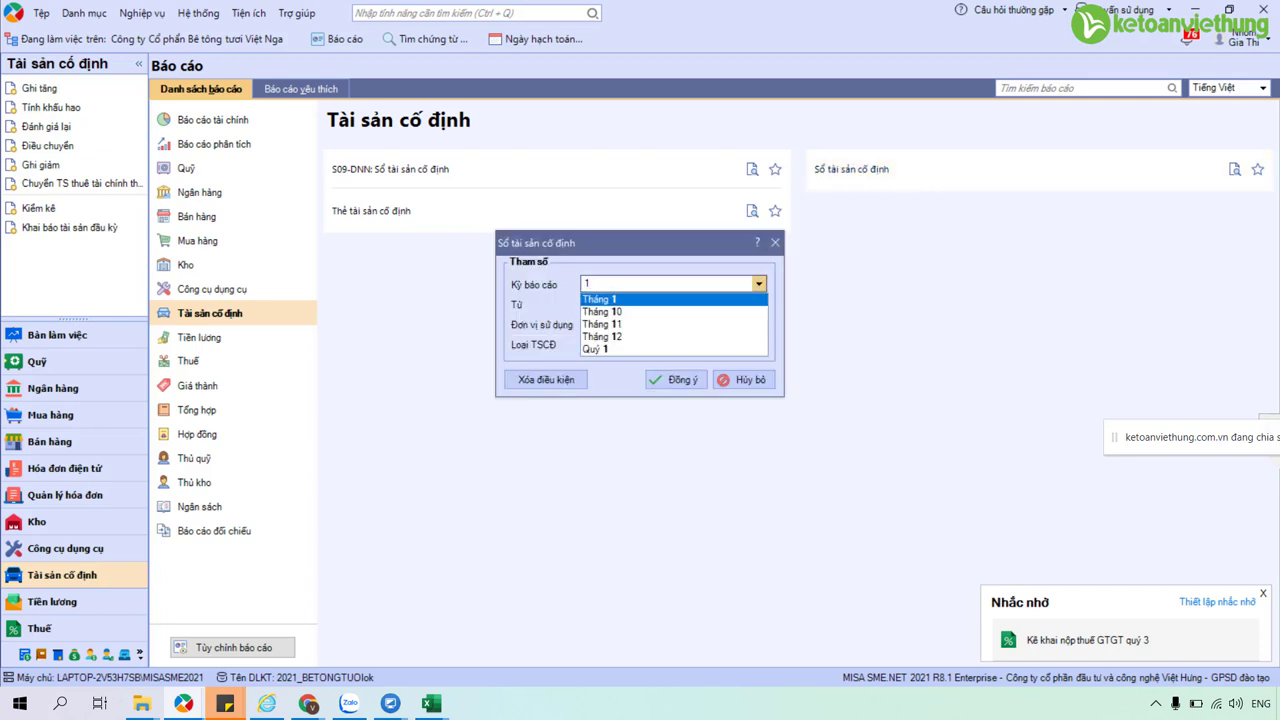
click(620, 301)
click(675, 379)
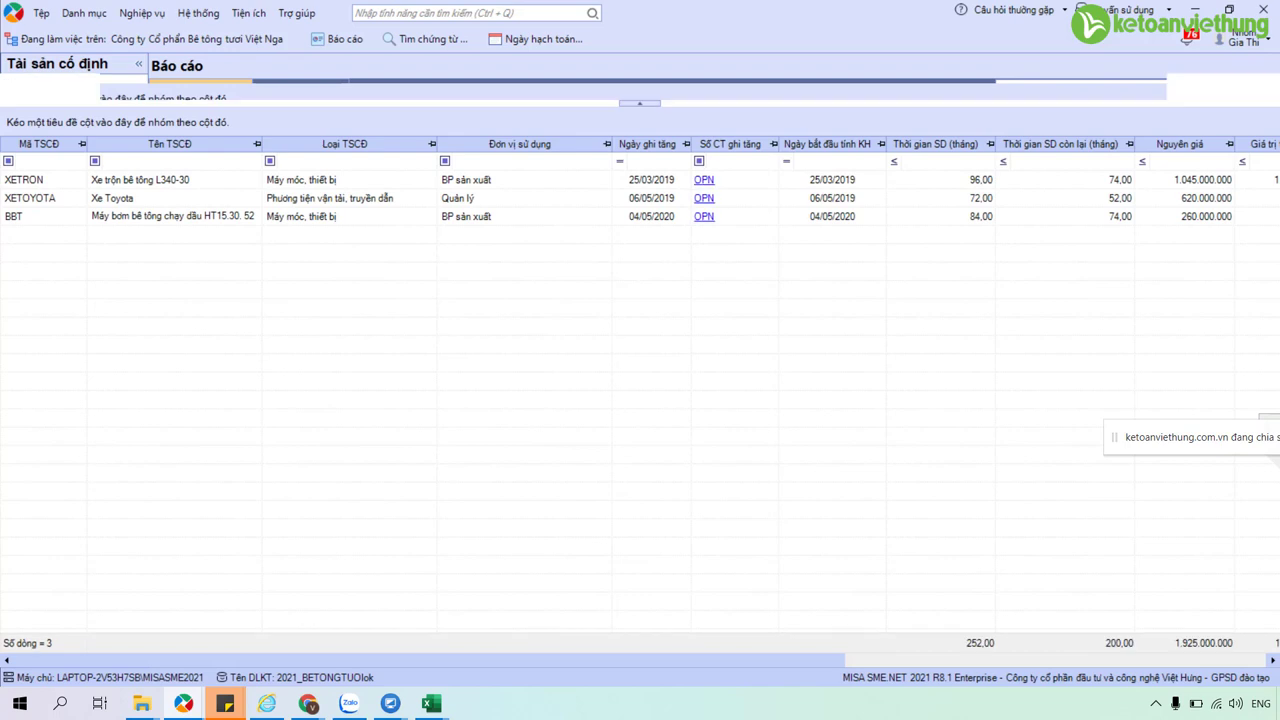
drag(430, 660, 776, 660)
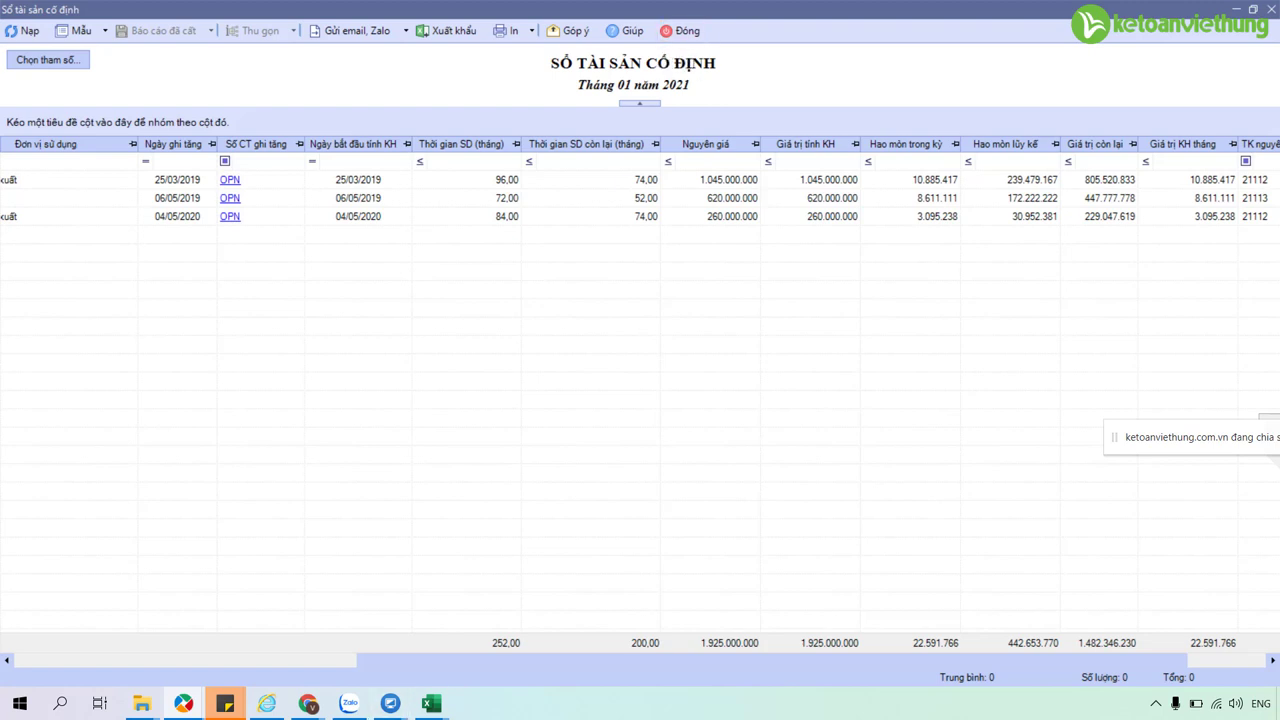
Compare account 214's opening, period and closing credit amounts in the Excel trial balance with MISA's fixed asset ledger.
mouse_move(431, 703)
click(612, 630)
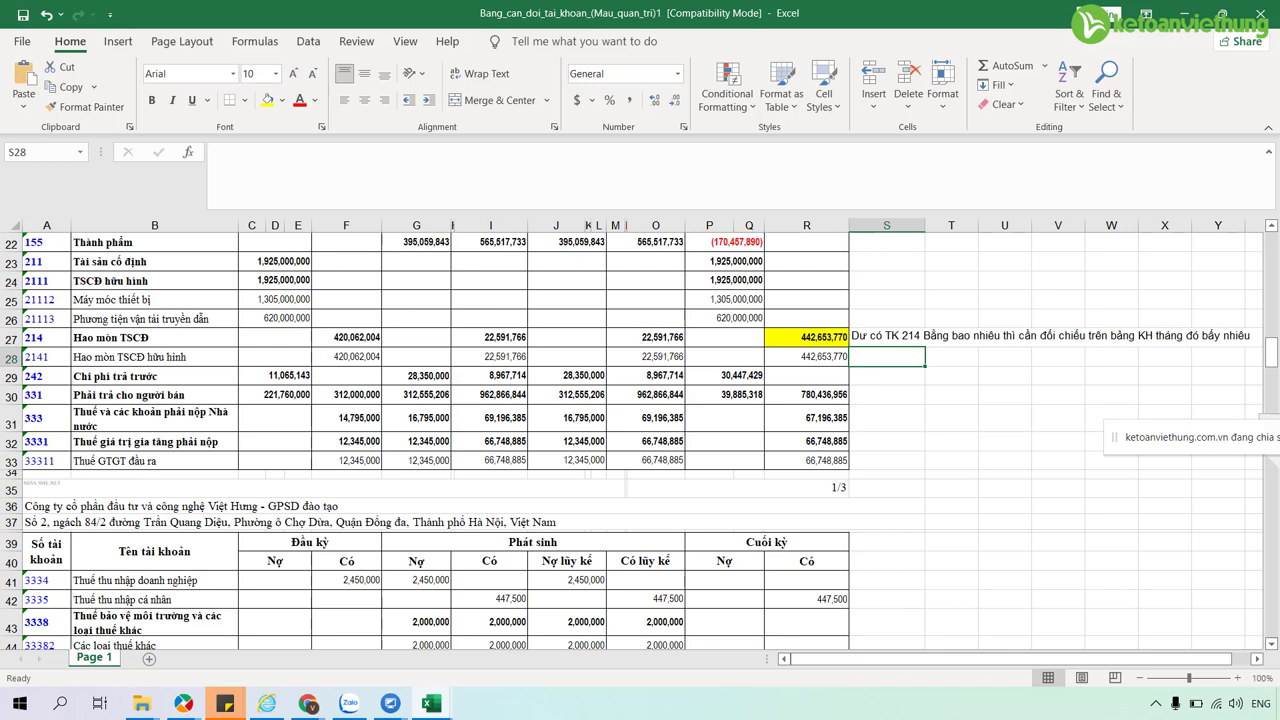
click(806, 337)
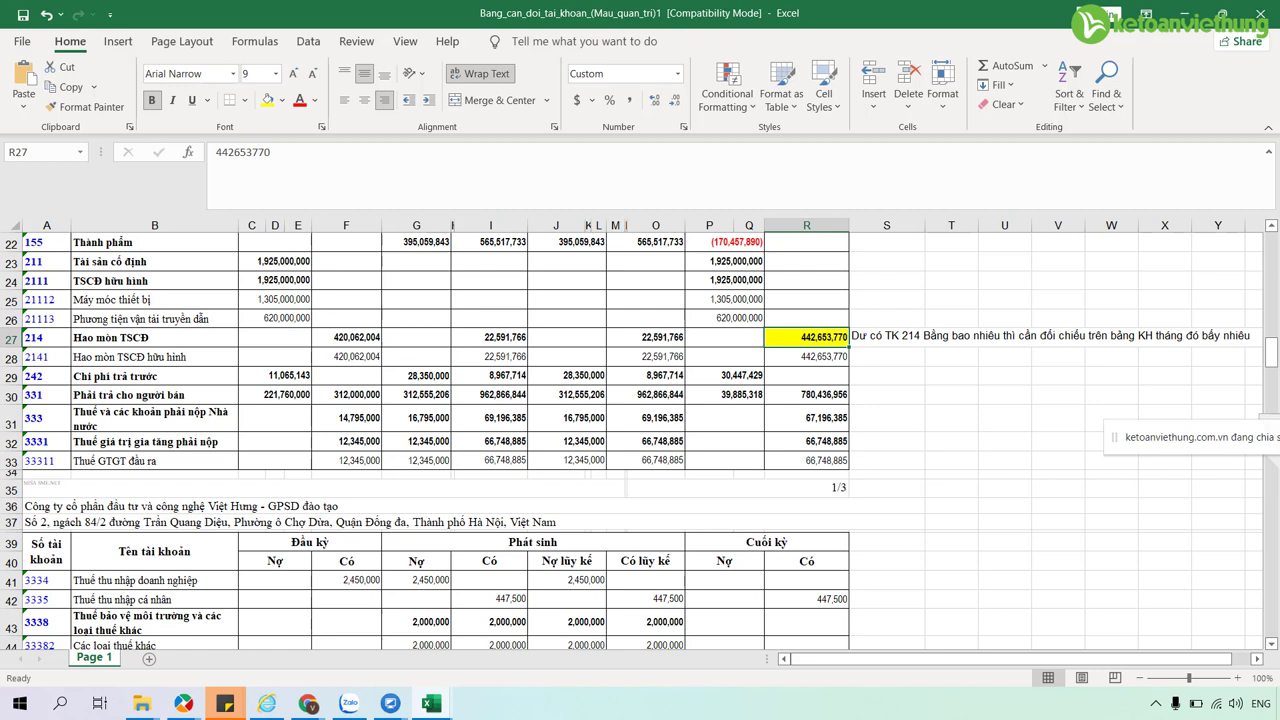
click(346, 337)
click(489, 337)
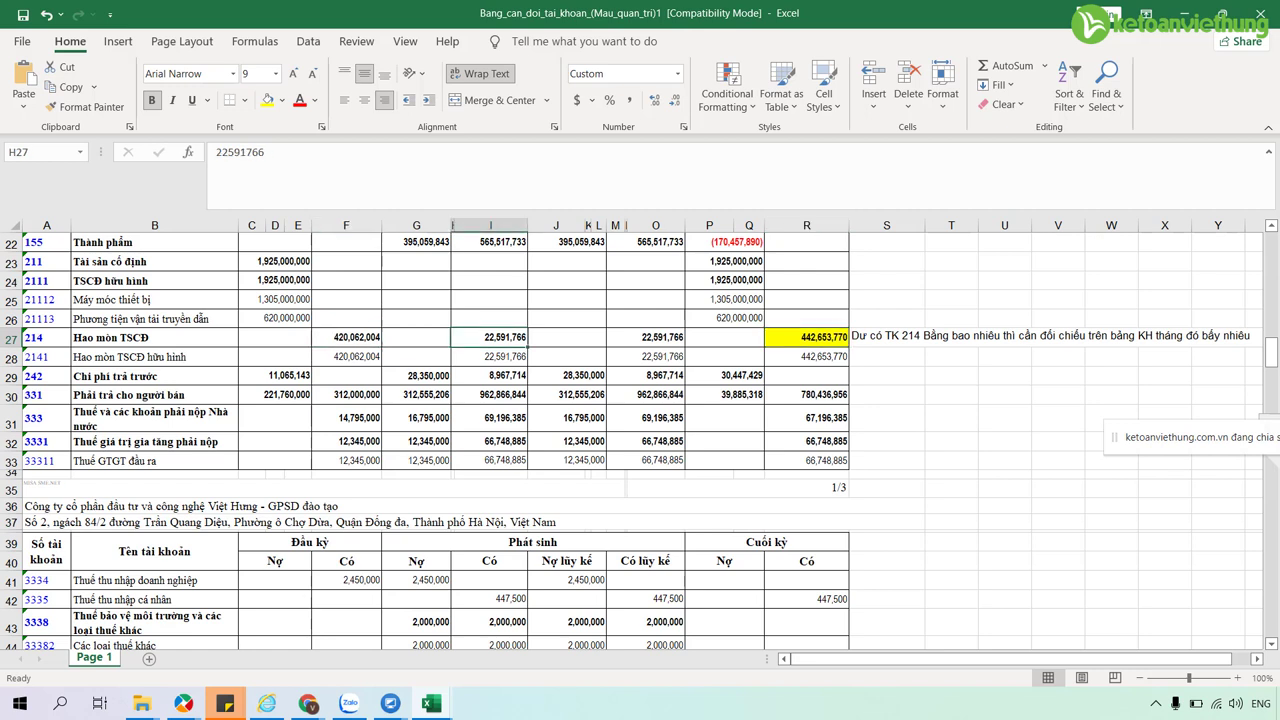
click(806, 337)
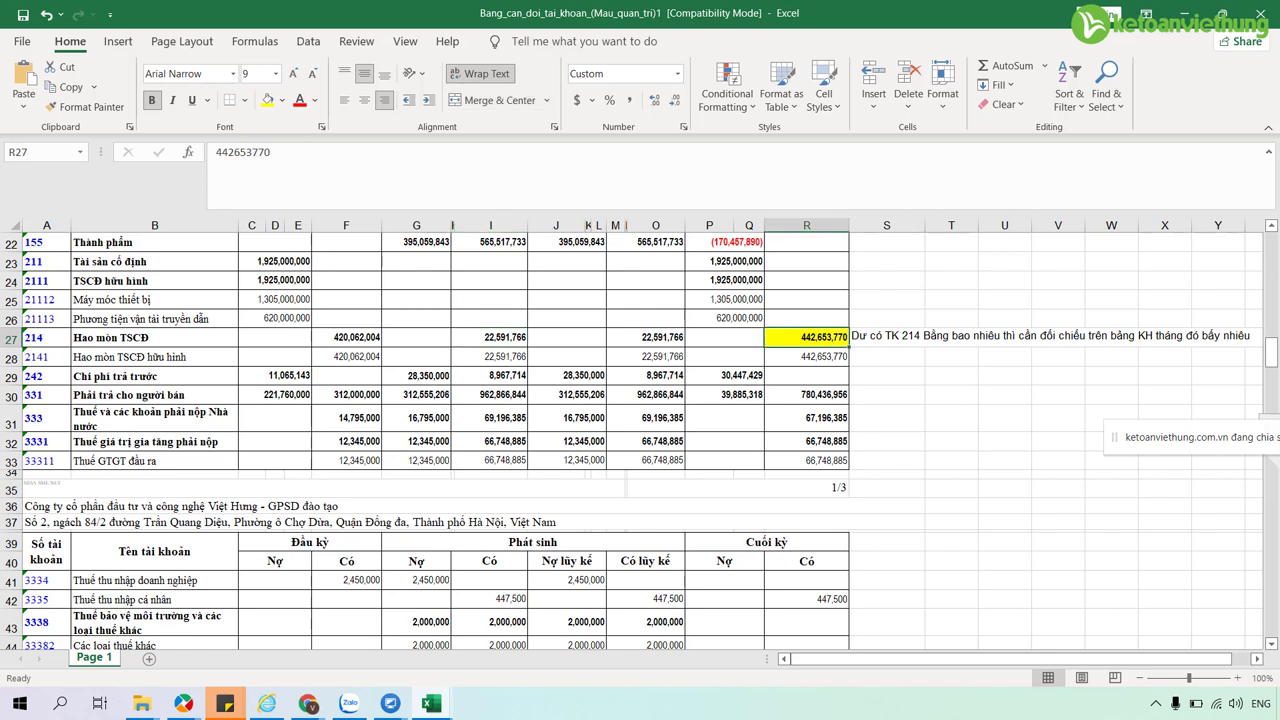
key(Right)
key(Left)
key(alt+Tab)
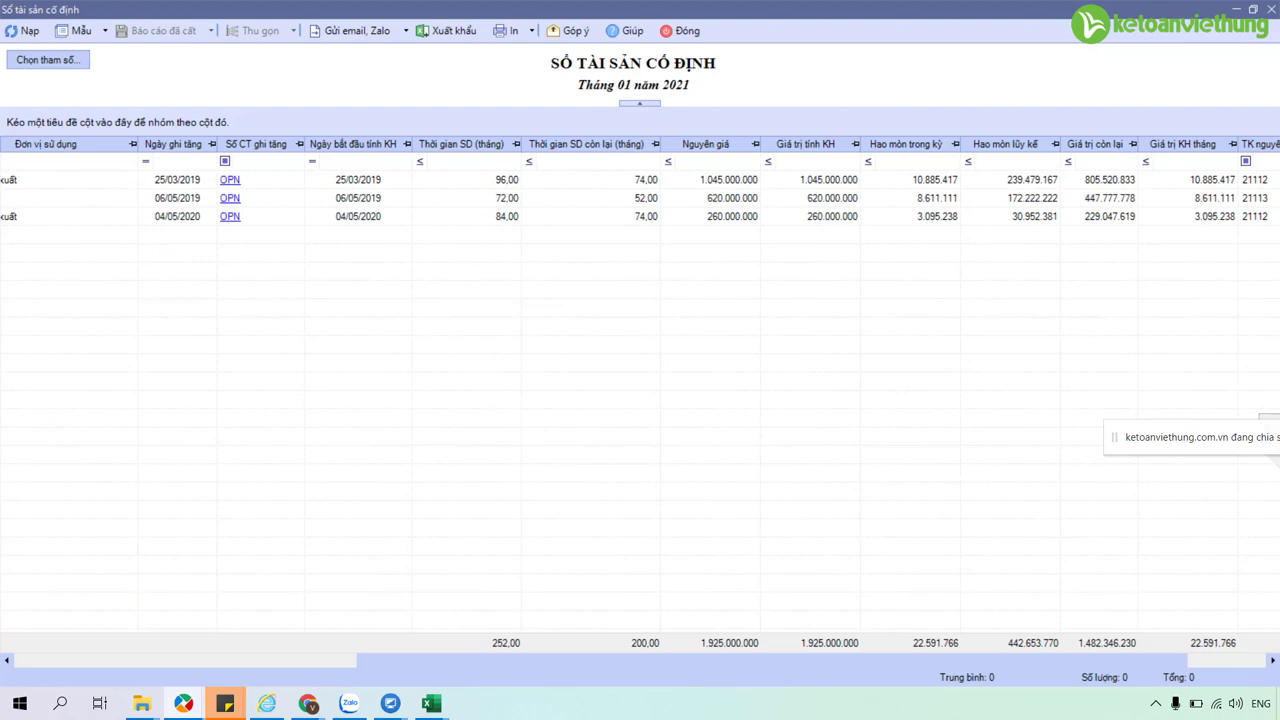
Check the remaining useful months and original cost of the assets in the fixed asset ledger, and close the report.
drag(772, 660, 850, 660)
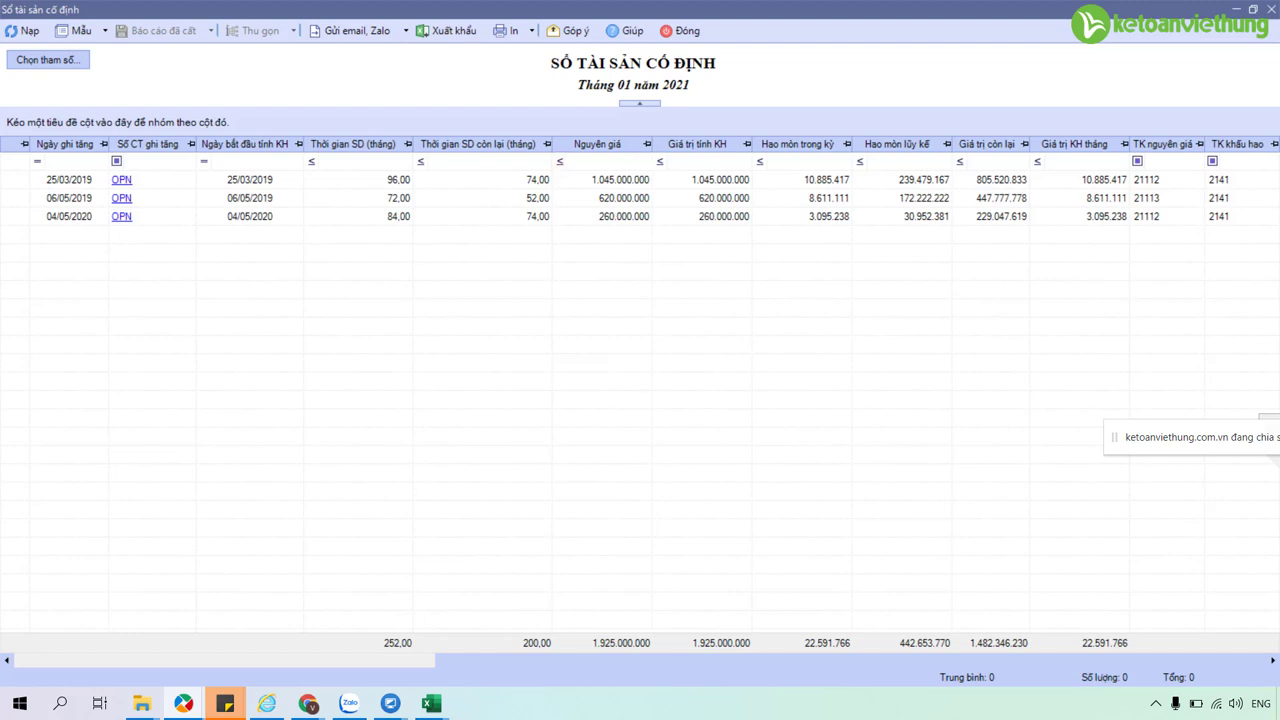
click(518, 179)
click(518, 198)
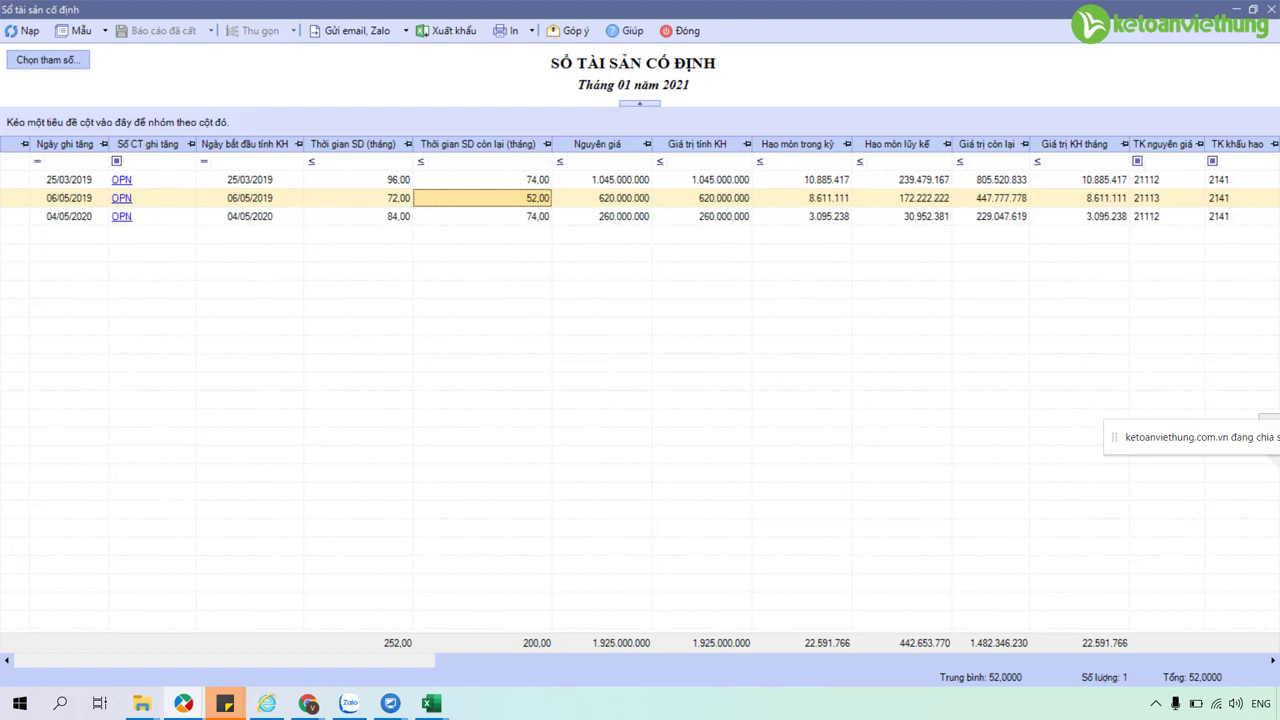
click(518, 216)
click(518, 179)
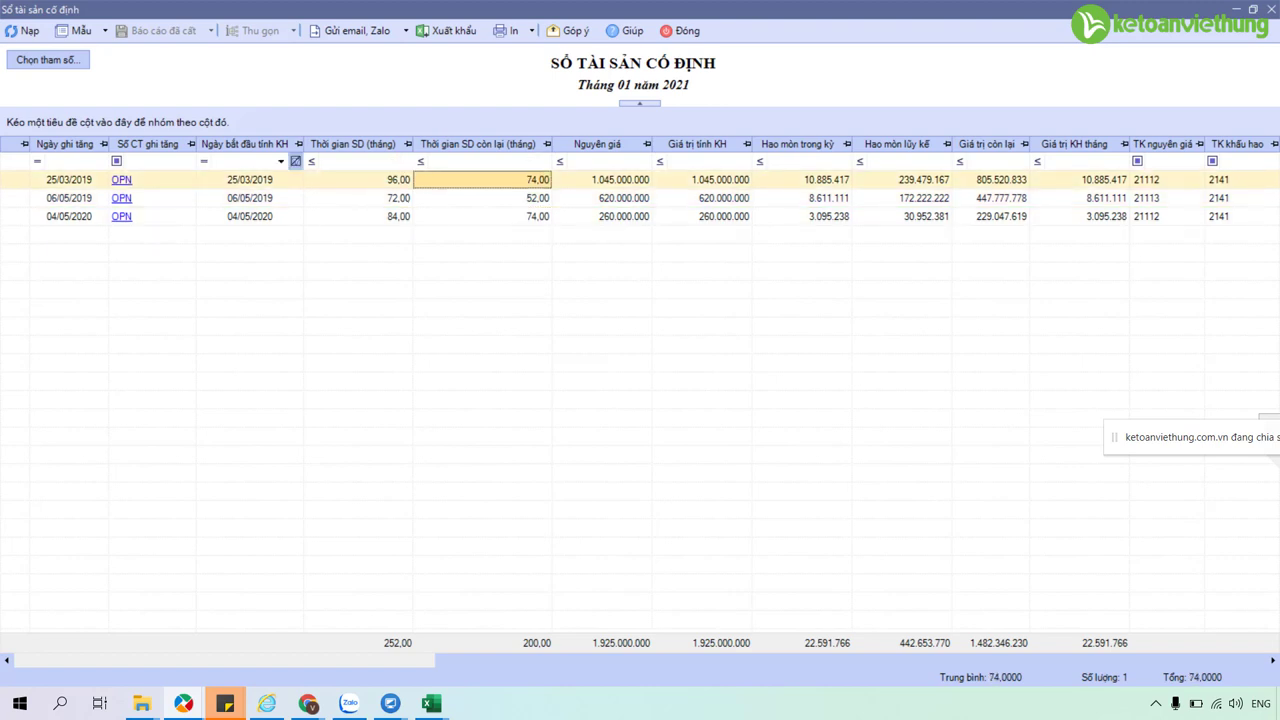
click(482, 198)
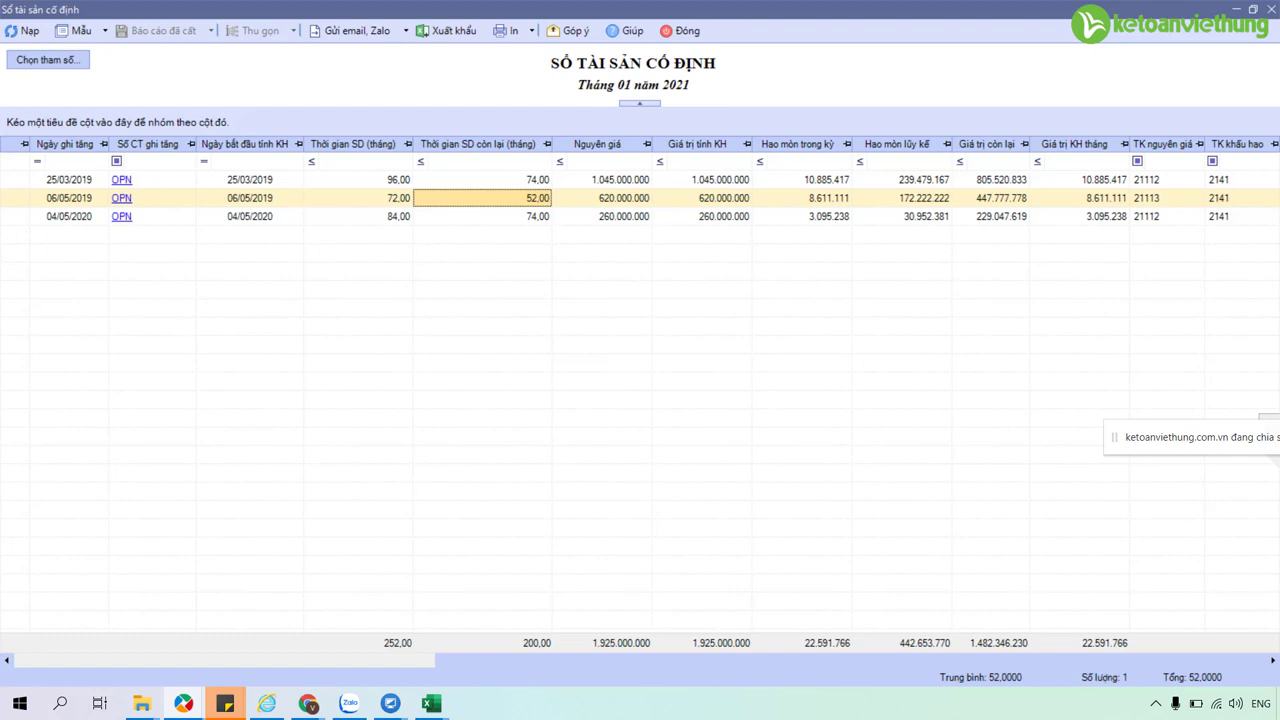
click(601, 198)
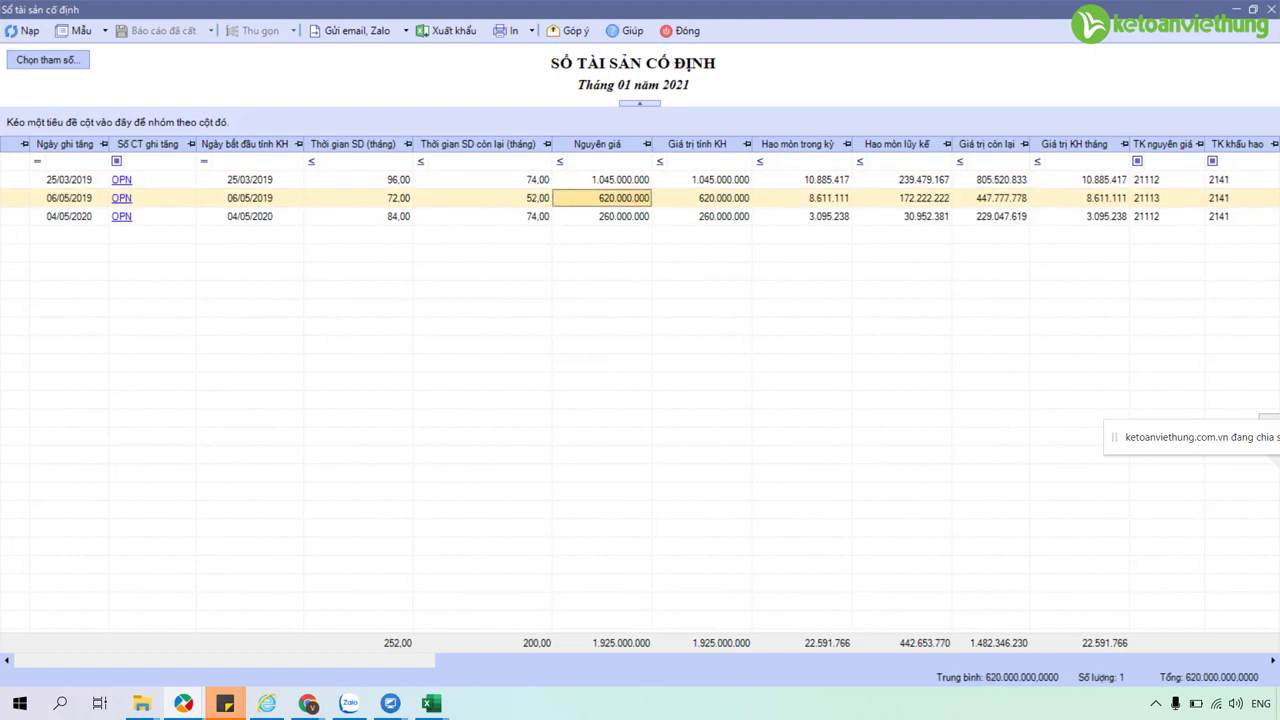
click(482, 179)
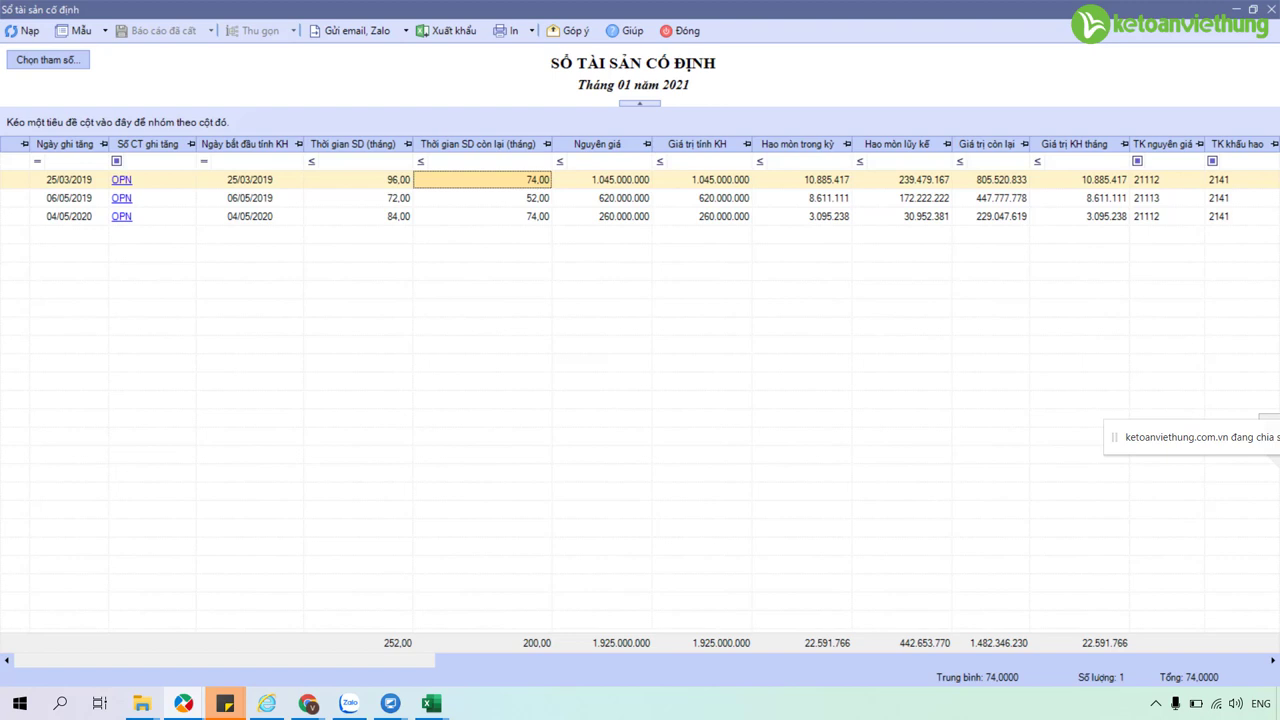
key(Escape)
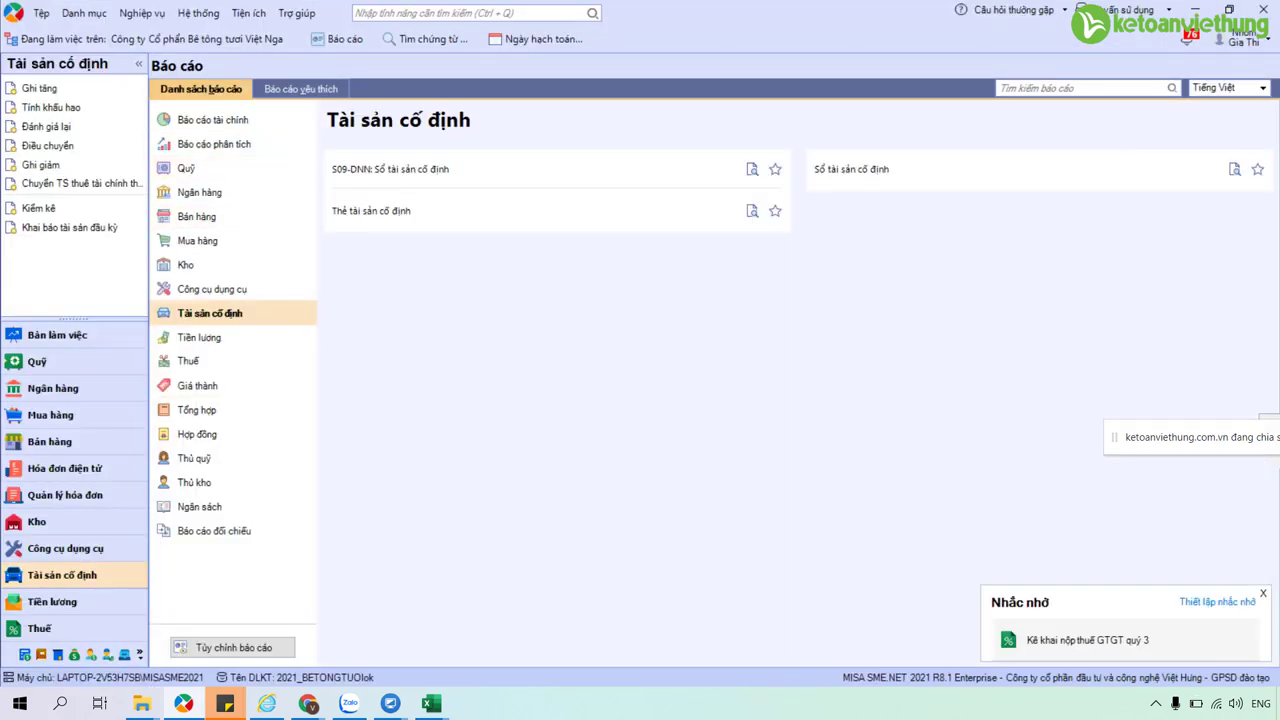